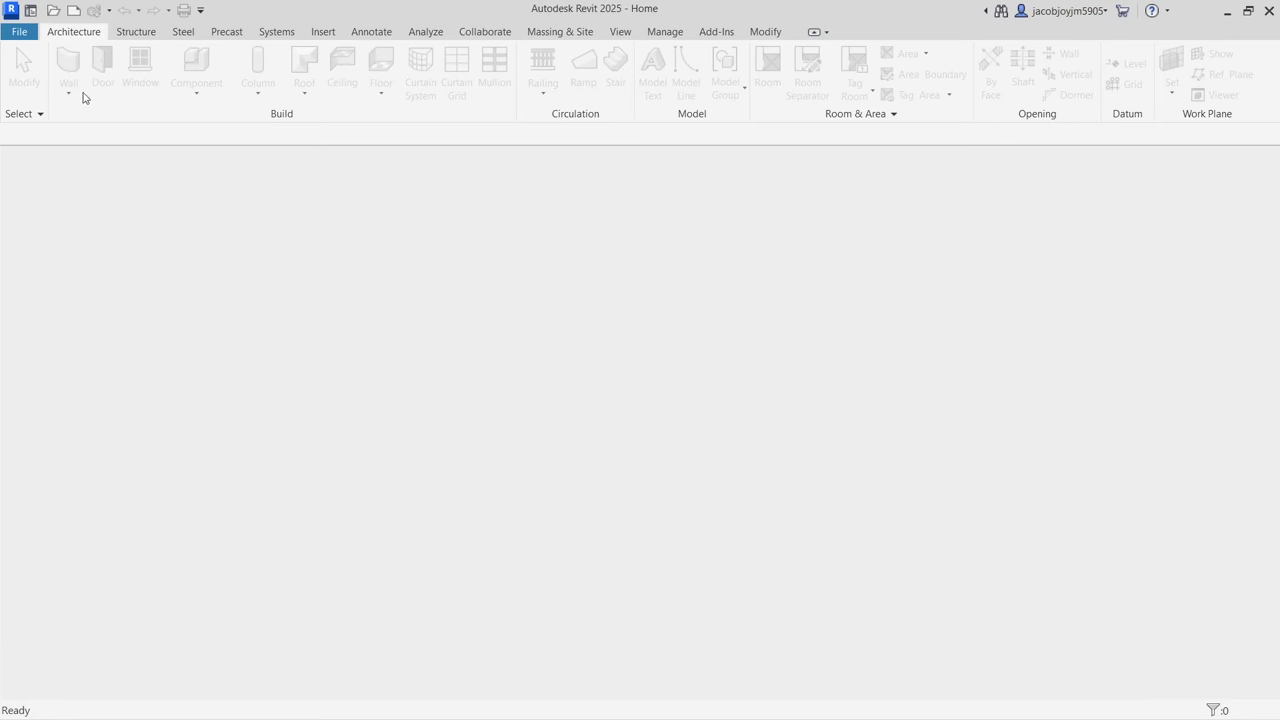
Step: Create a new project based on the Architectural Template
left_click(29, 34)
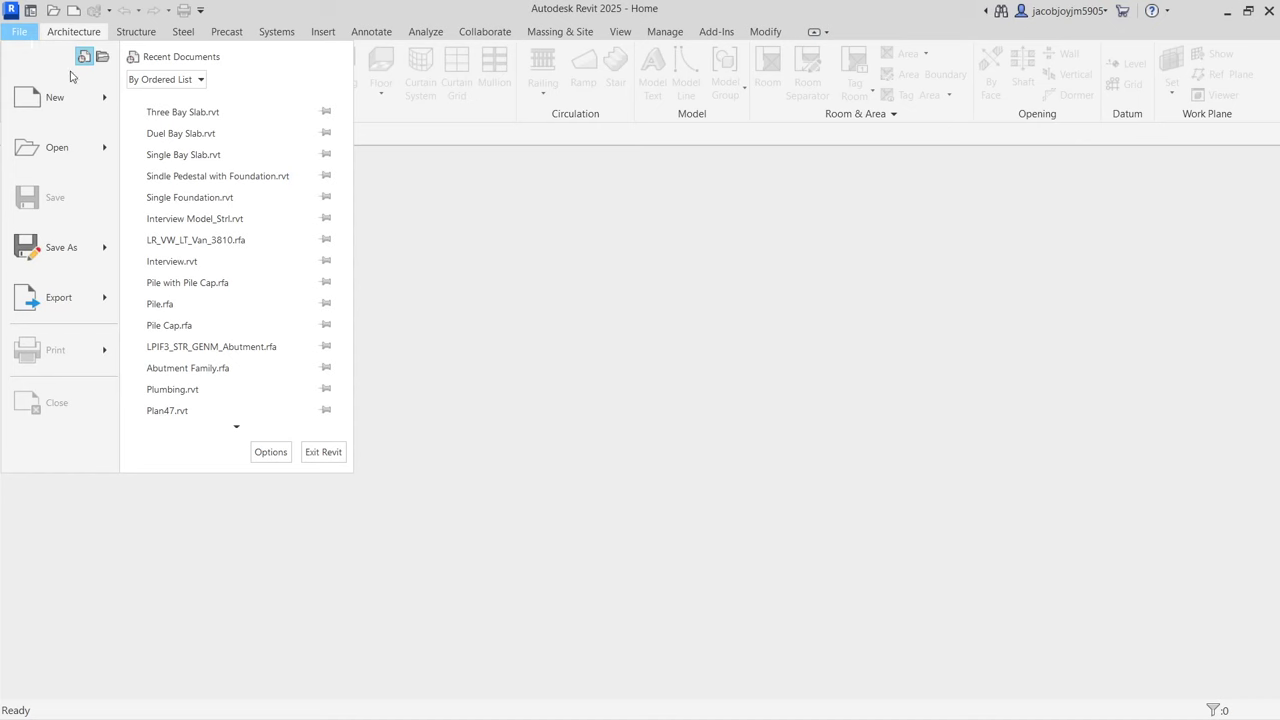
mouse_move(104, 97)
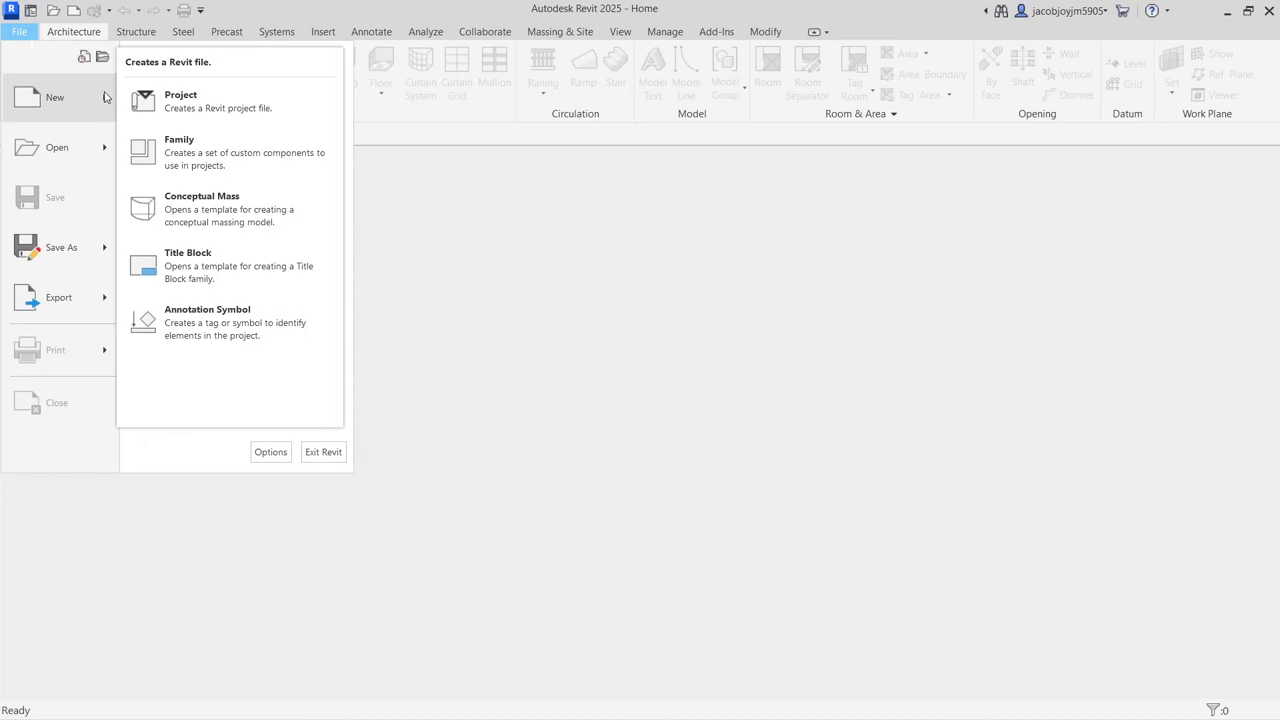
left_click(213, 109)
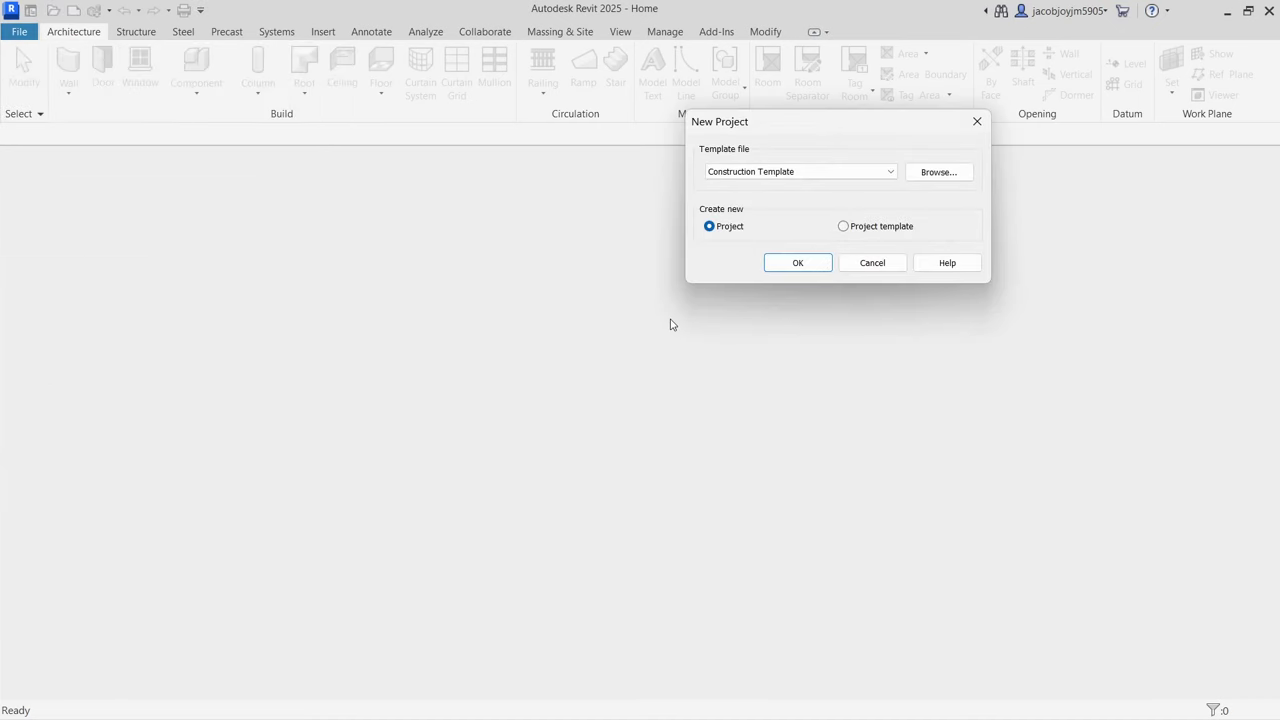
left_click_drag(854, 120, 601, 240)
left_click(599, 292)
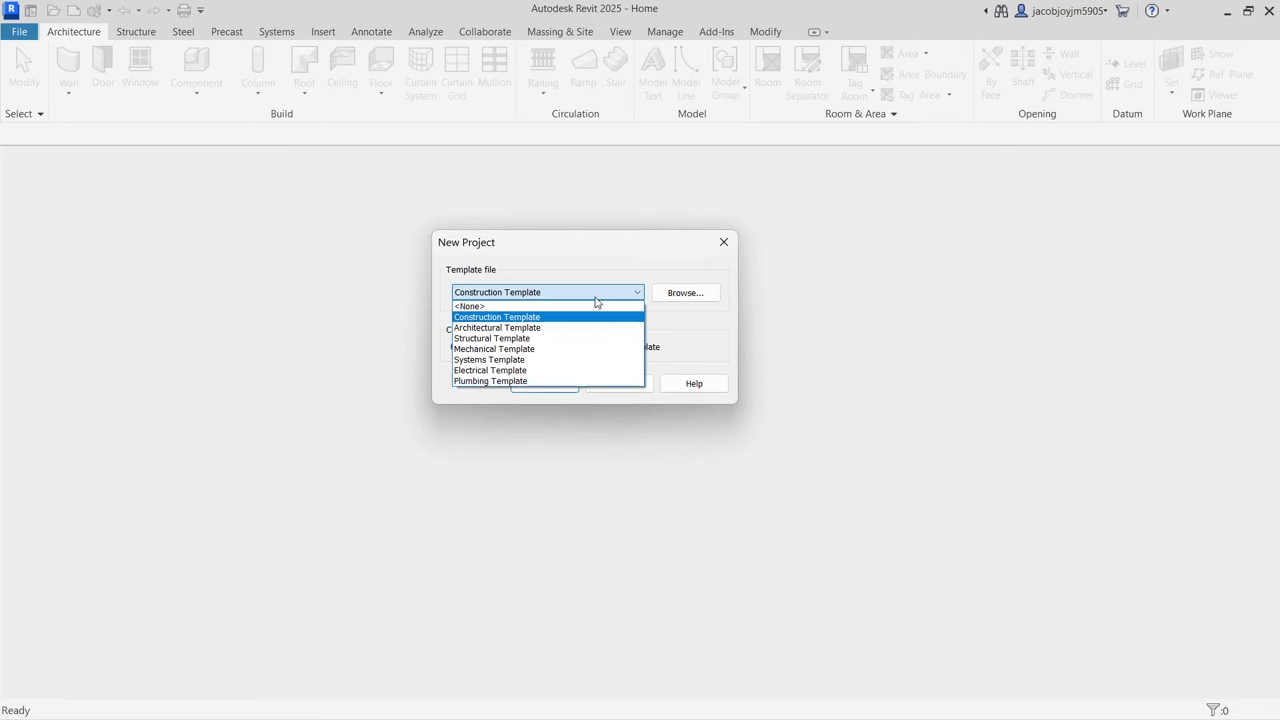
left_click(559, 330)
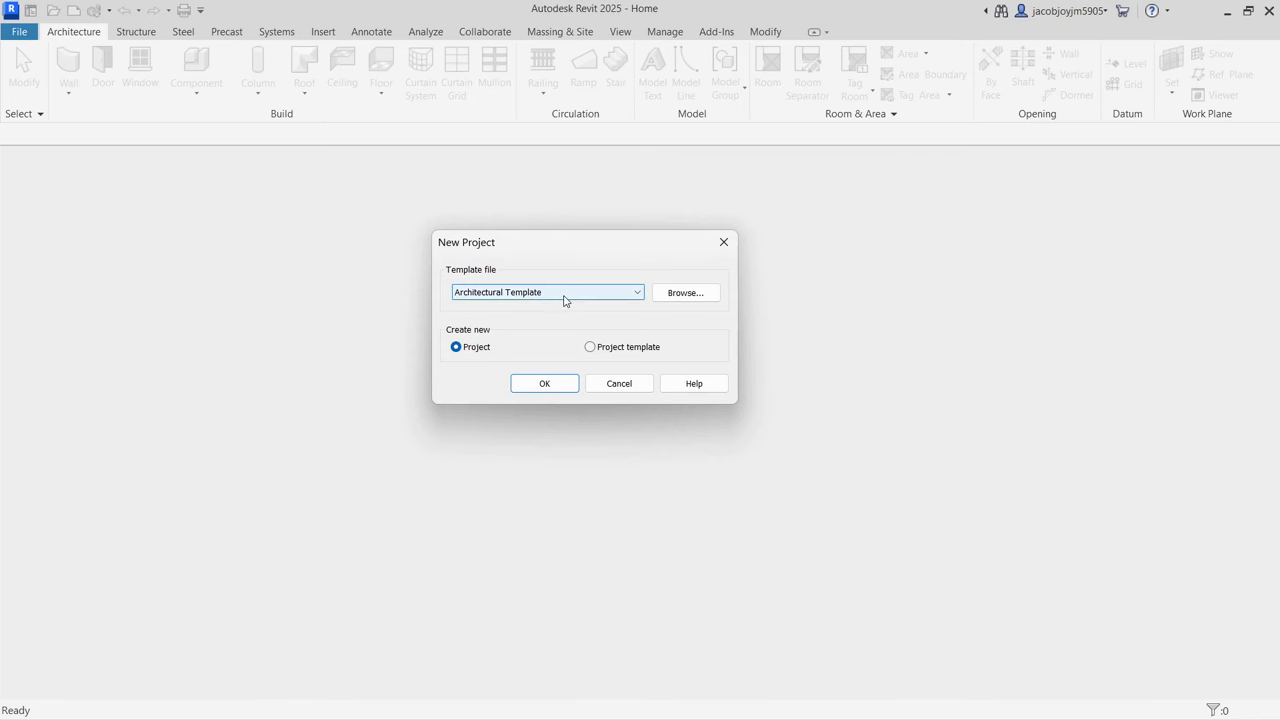
left_click(546, 385)
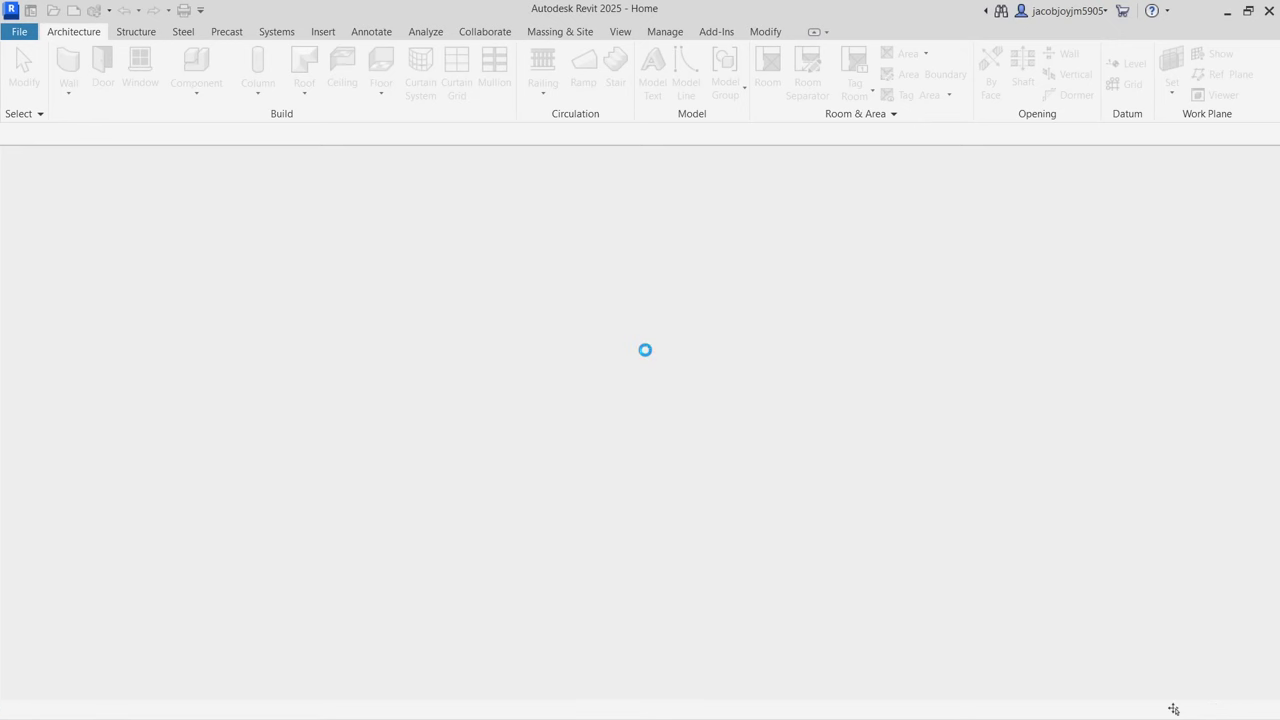
Step: Zoom into the empty Level 0 floor plan of Project1
scroll(645, 355, "up", 3)
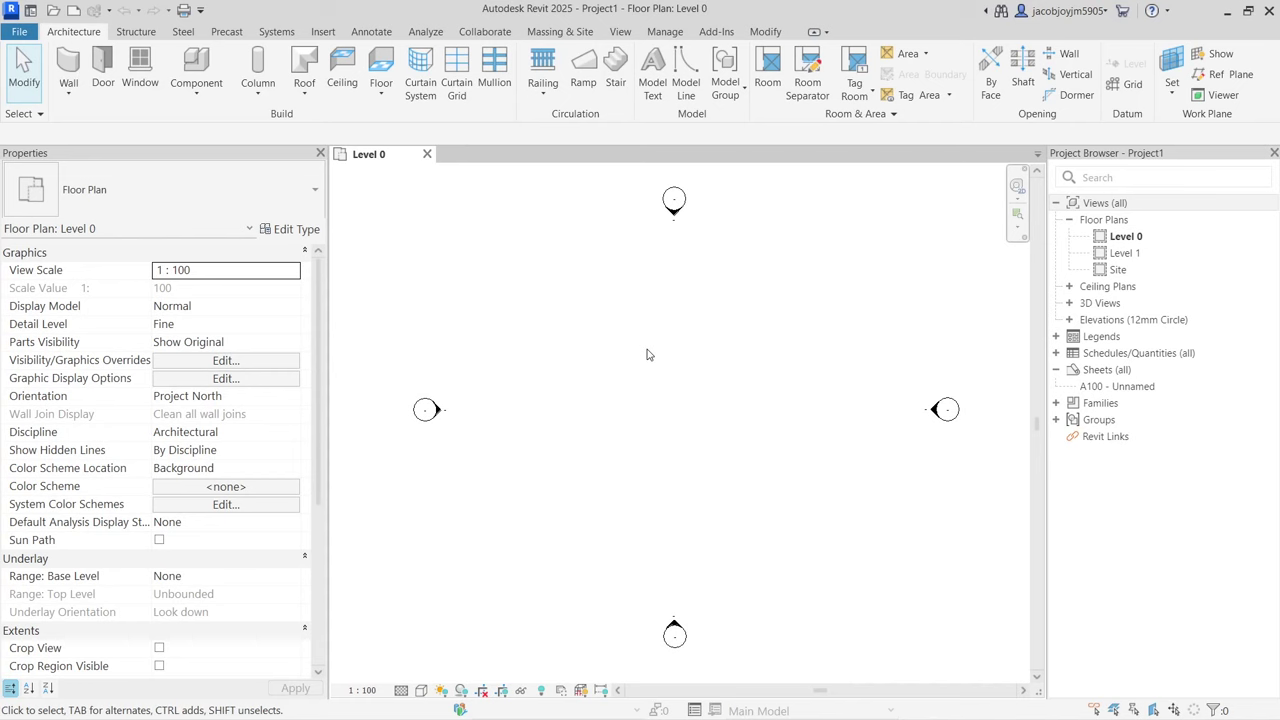
left_click(19, 31)
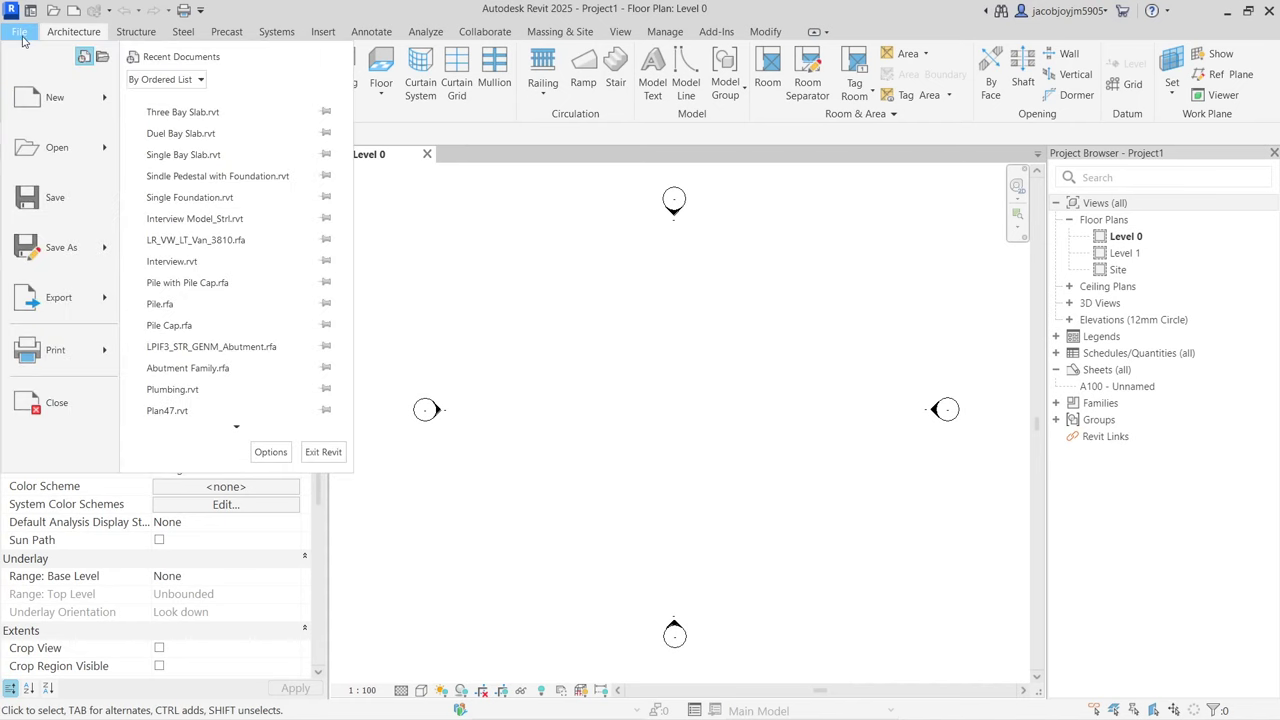
Step: In Save As, create and open a new 'Project 1' folder inside Project Learning
left_click(56, 196)
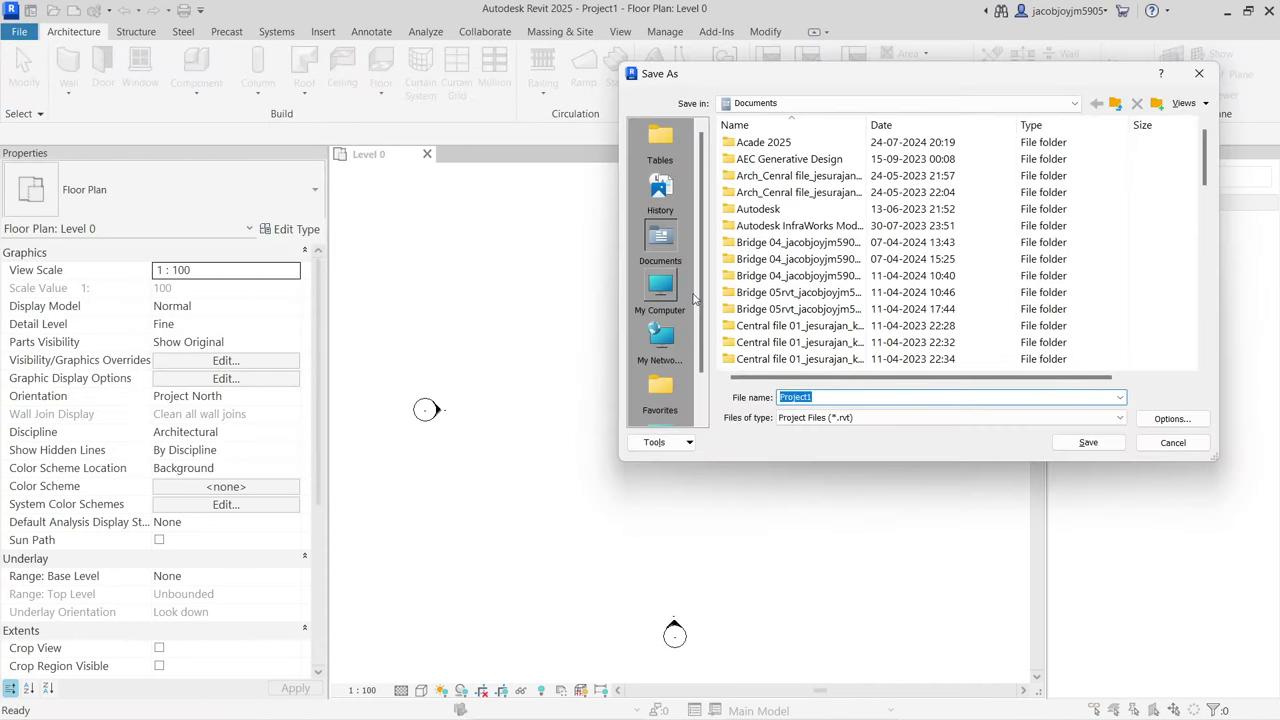
left_click(668, 295)
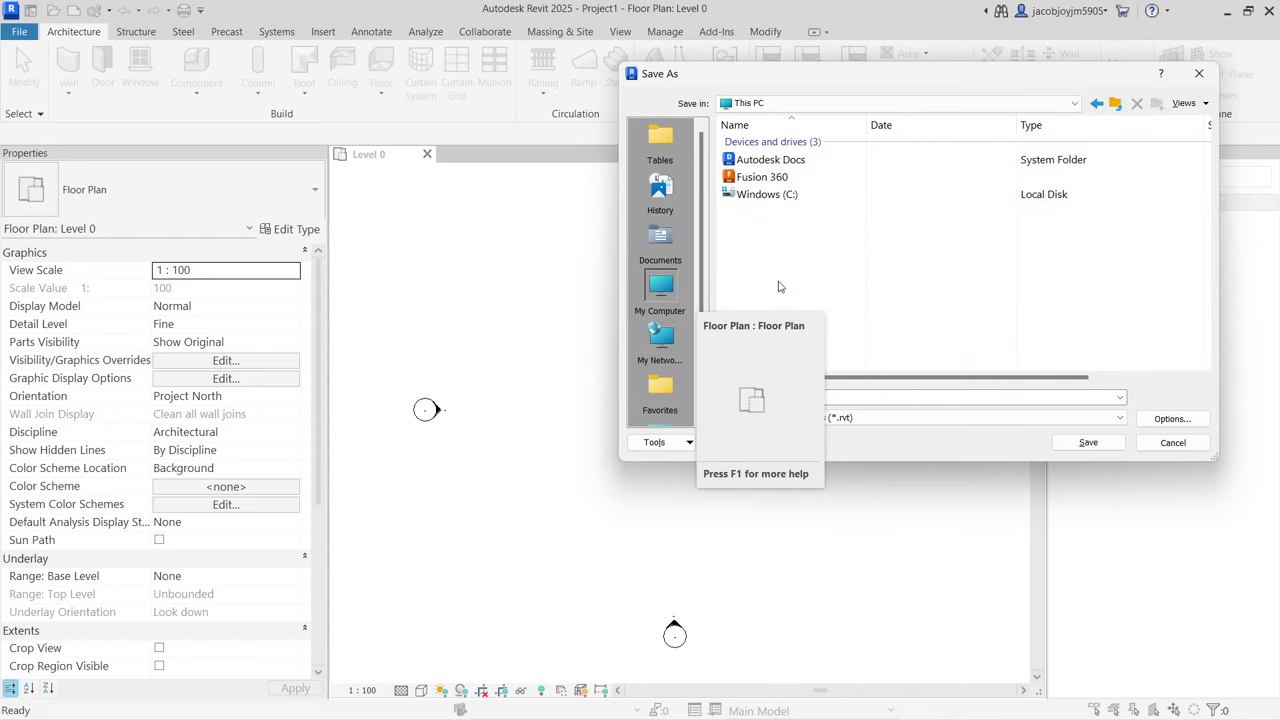
left_click(660, 338)
left_click_drag(845, 77, 528, 98)
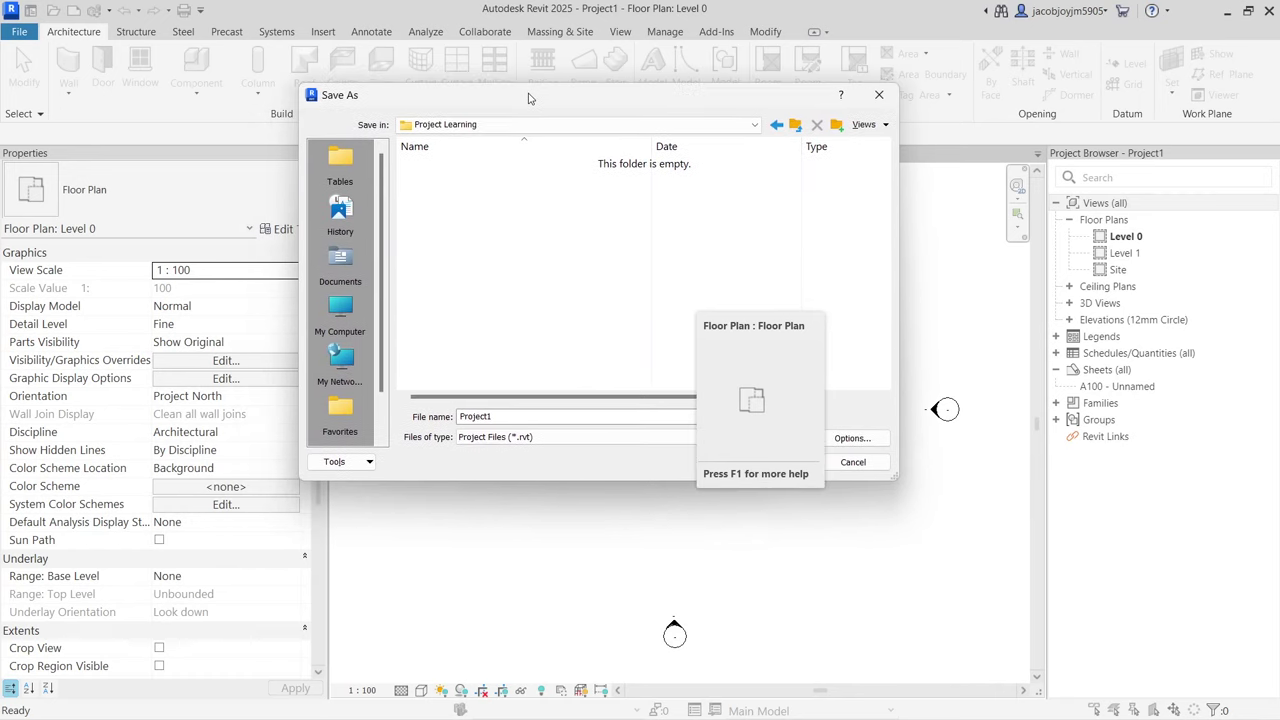
left_click(838, 125)
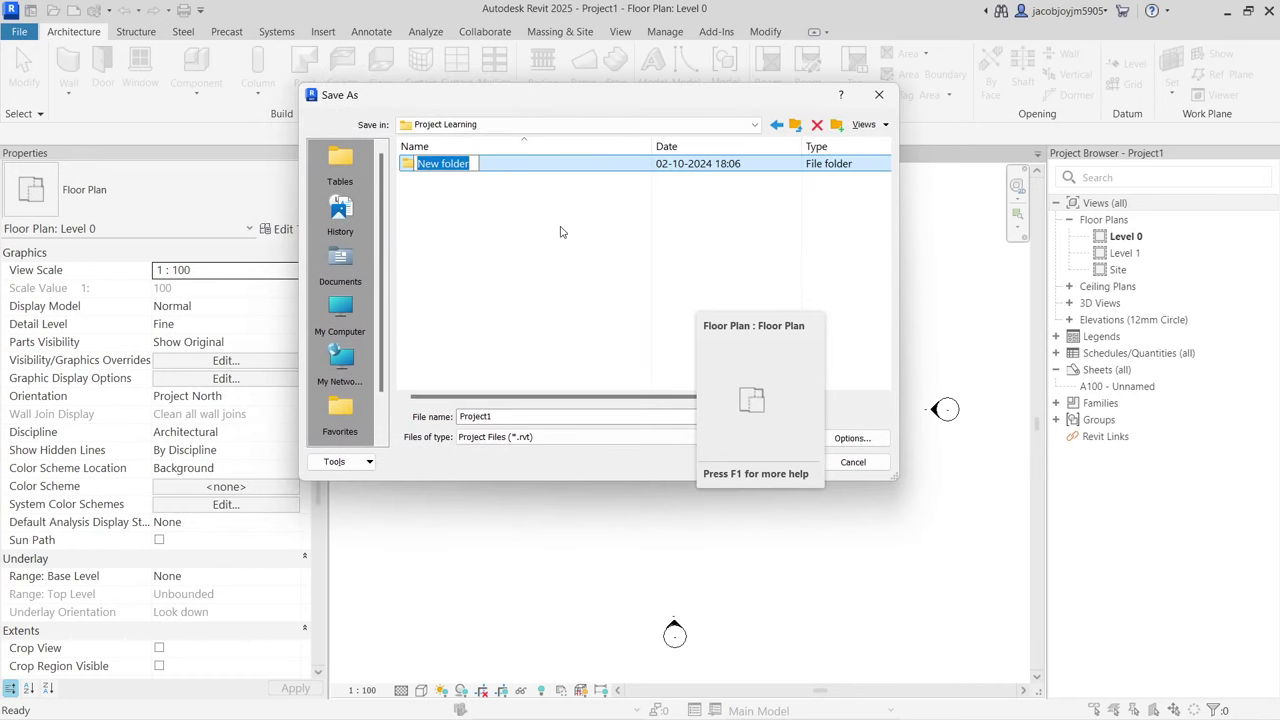
type("Projec")
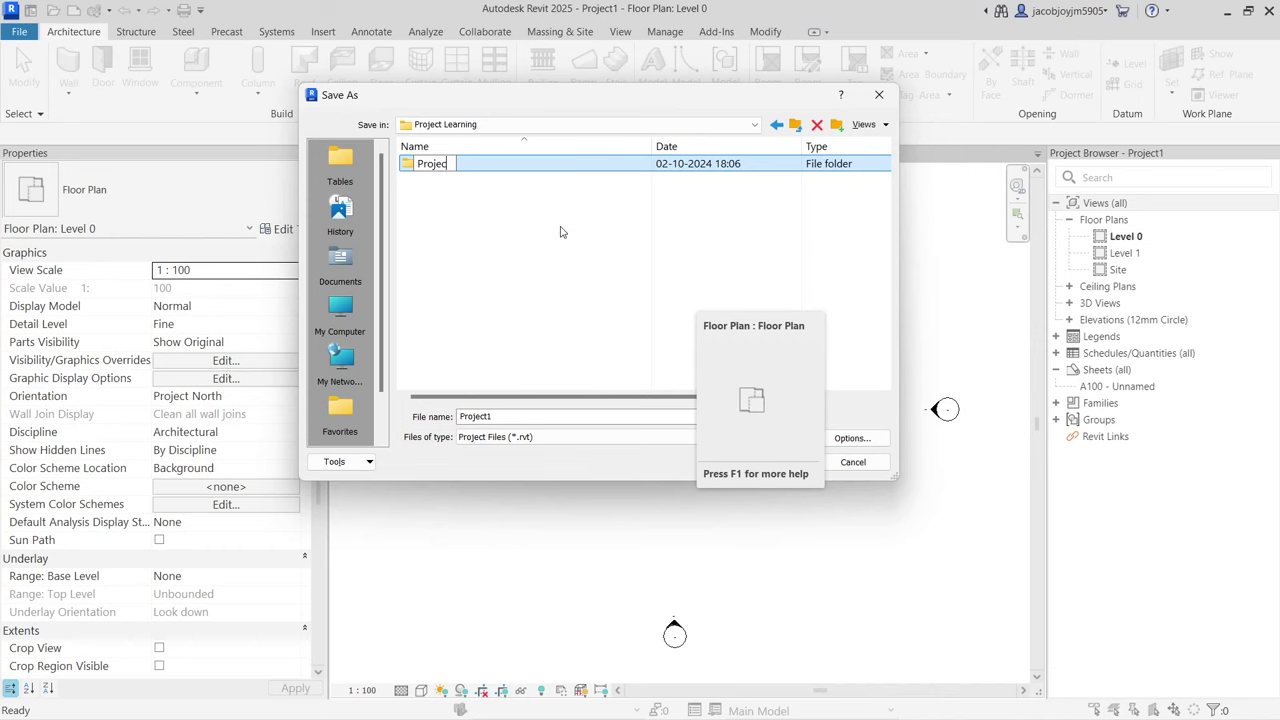
type("t 1")
key("Return")
key("Return")
Step: Name the file Project1_Architecture and save it as a .rvt project
double_click(545, 417)
key("Home")
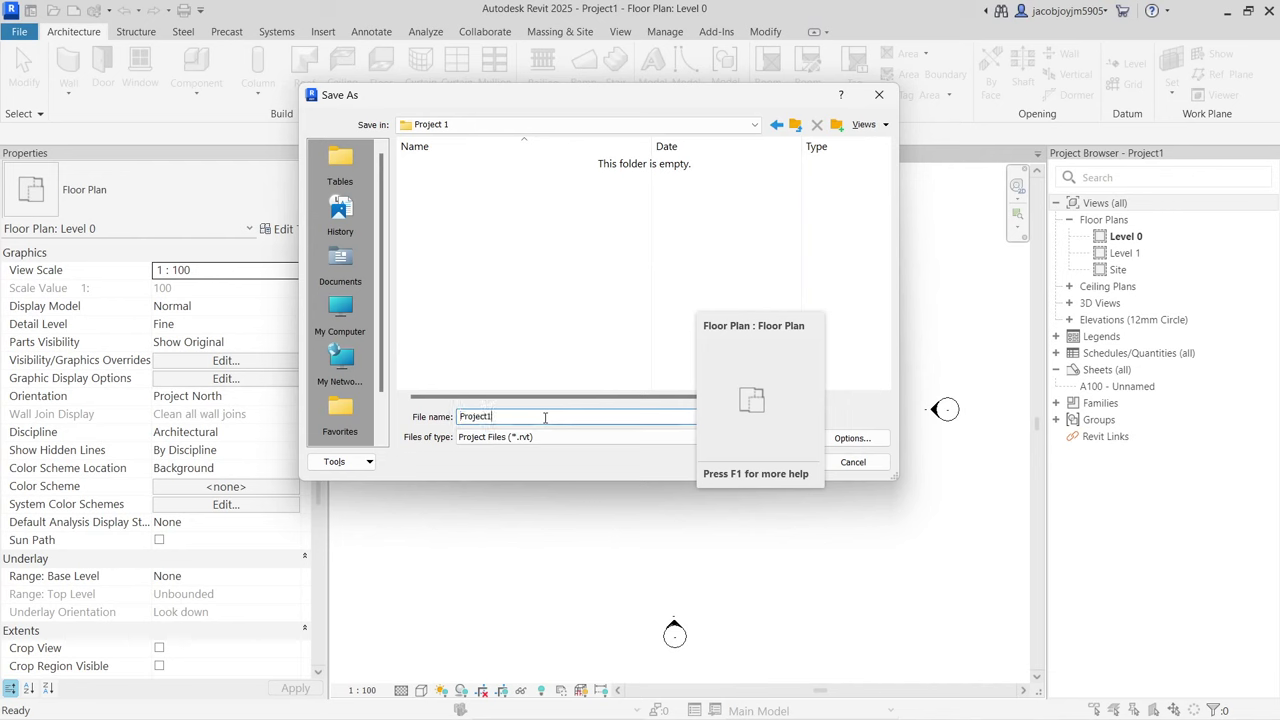
type("_")
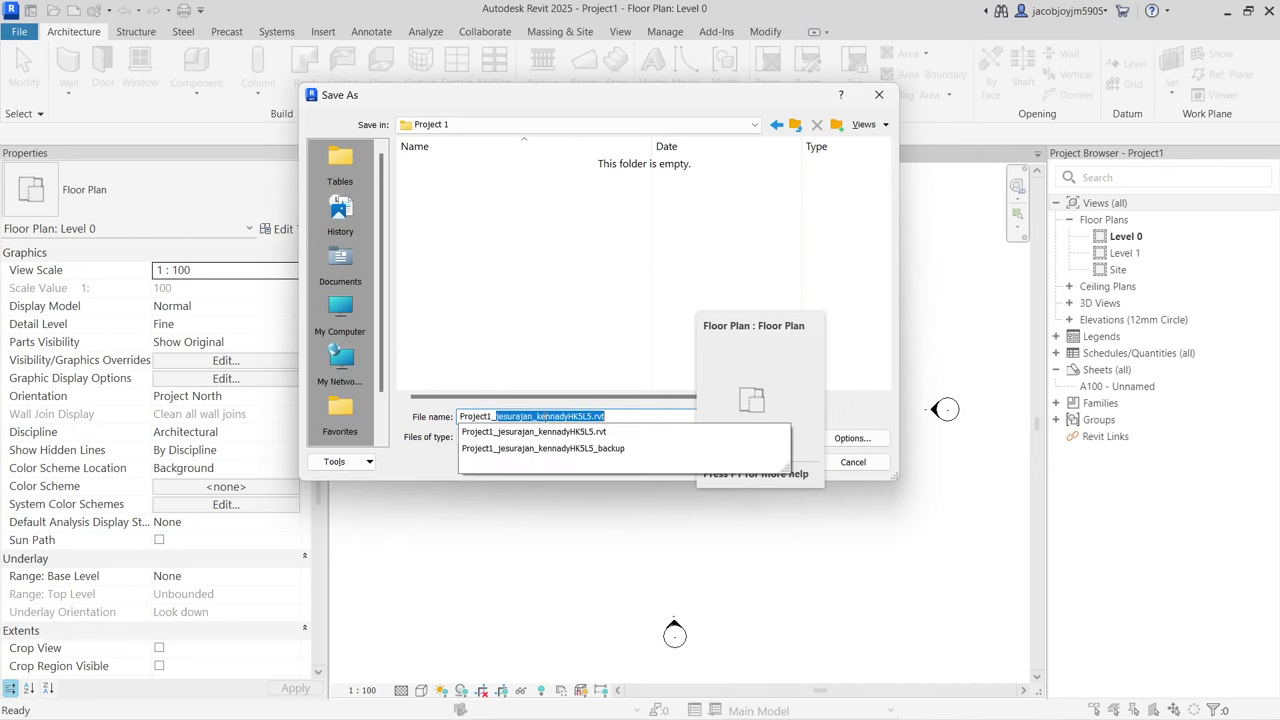
type("Architecture")
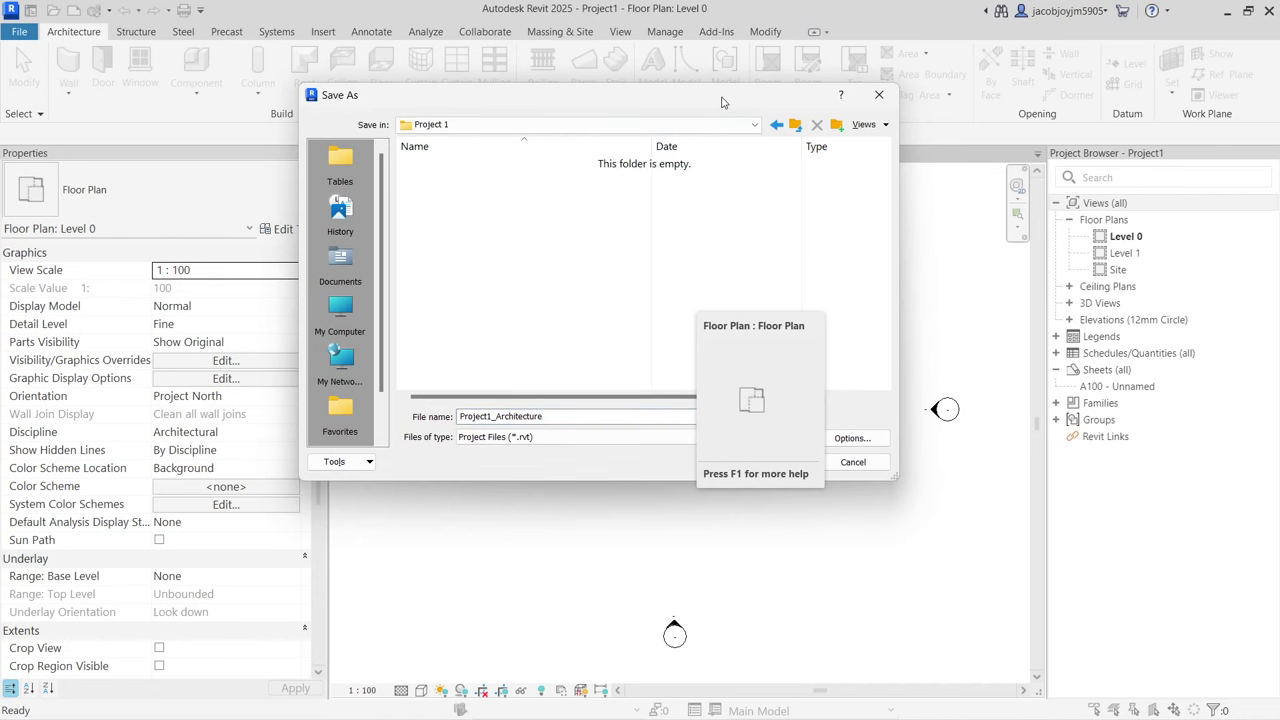
left_click_drag(722, 102, 523, 112)
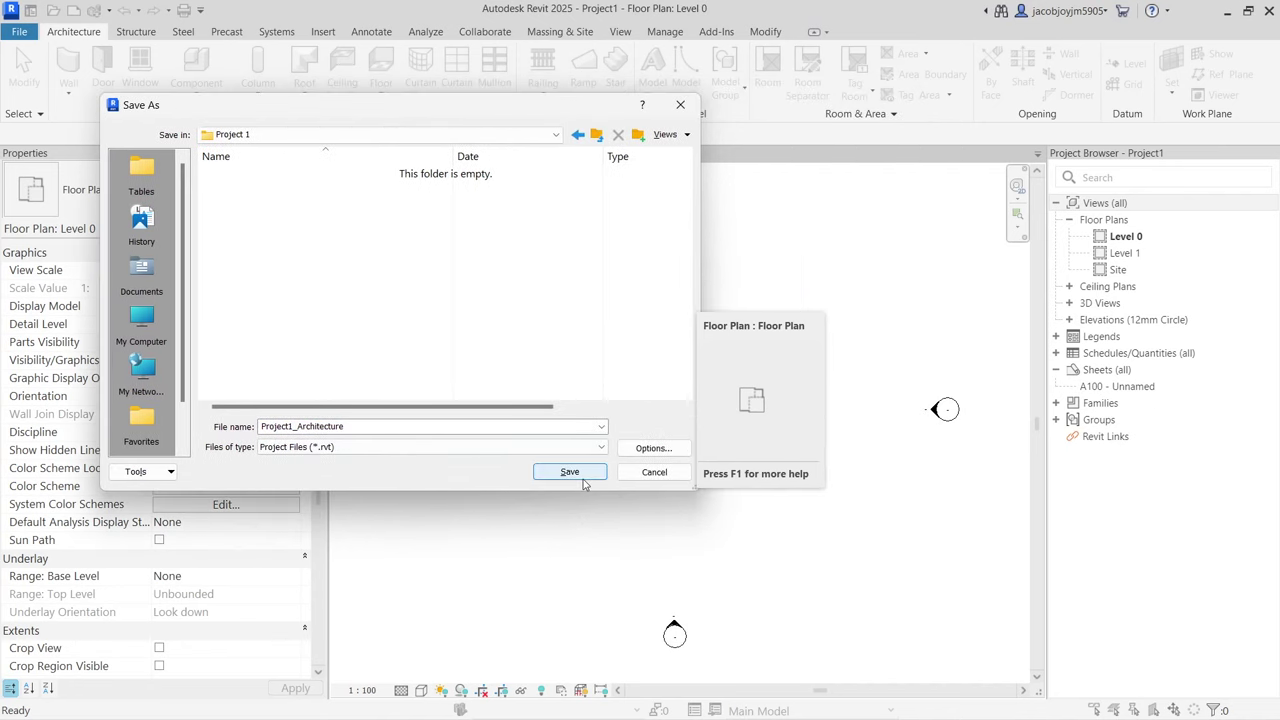
left_click_drag(557, 110, 504, 111)
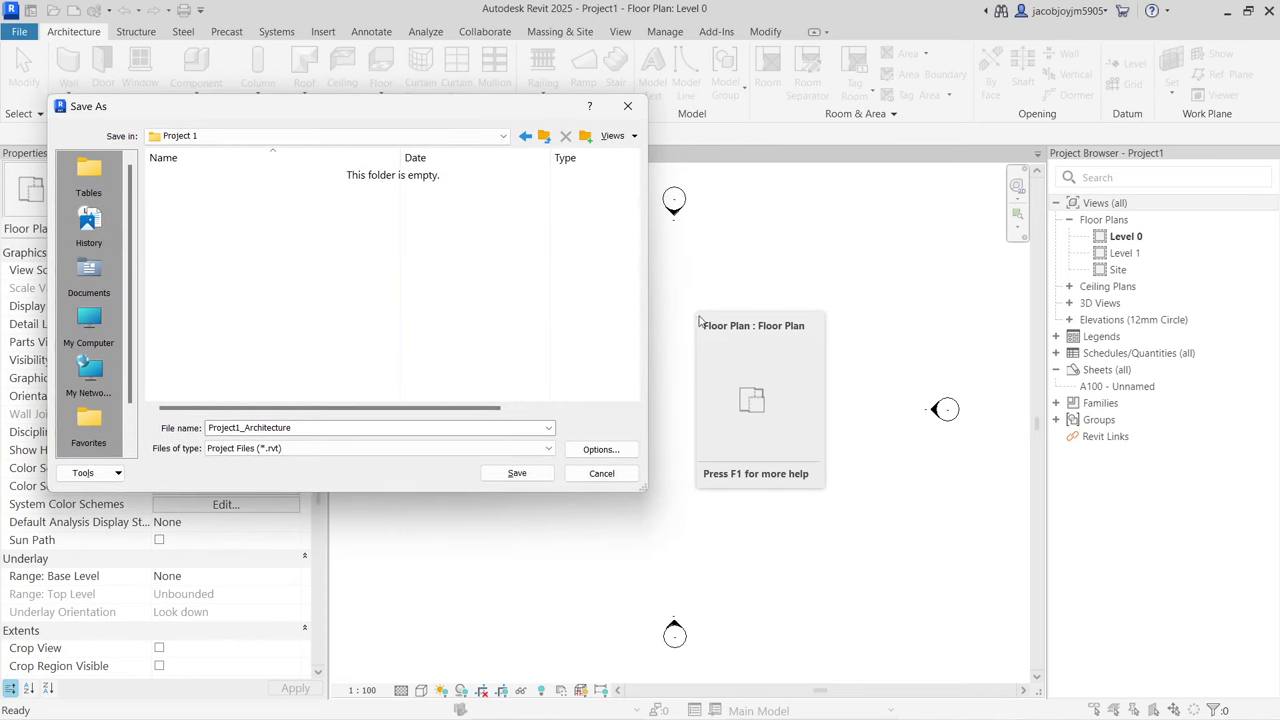
left_click(522, 474)
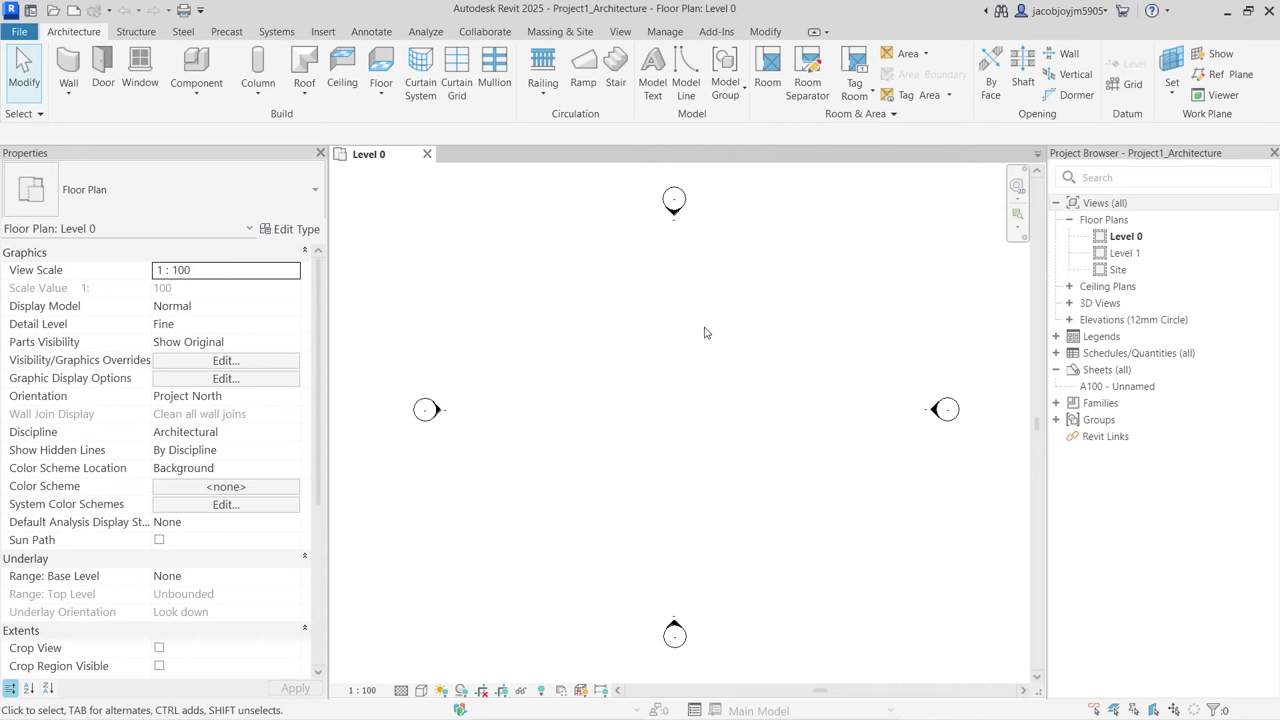
Step: Open the North elevation from the Project Browser, then bring up Project Units
scroll(817, 383, "down", 2)
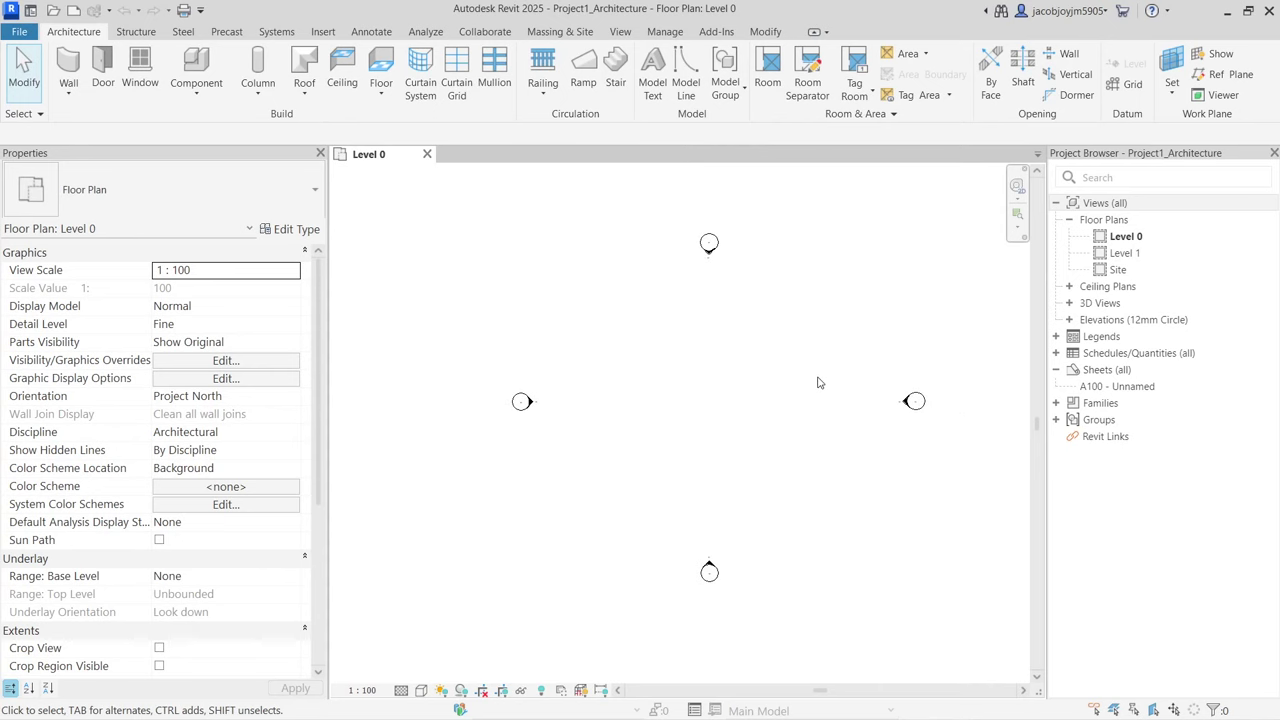
scroll(817, 383, "up", 2)
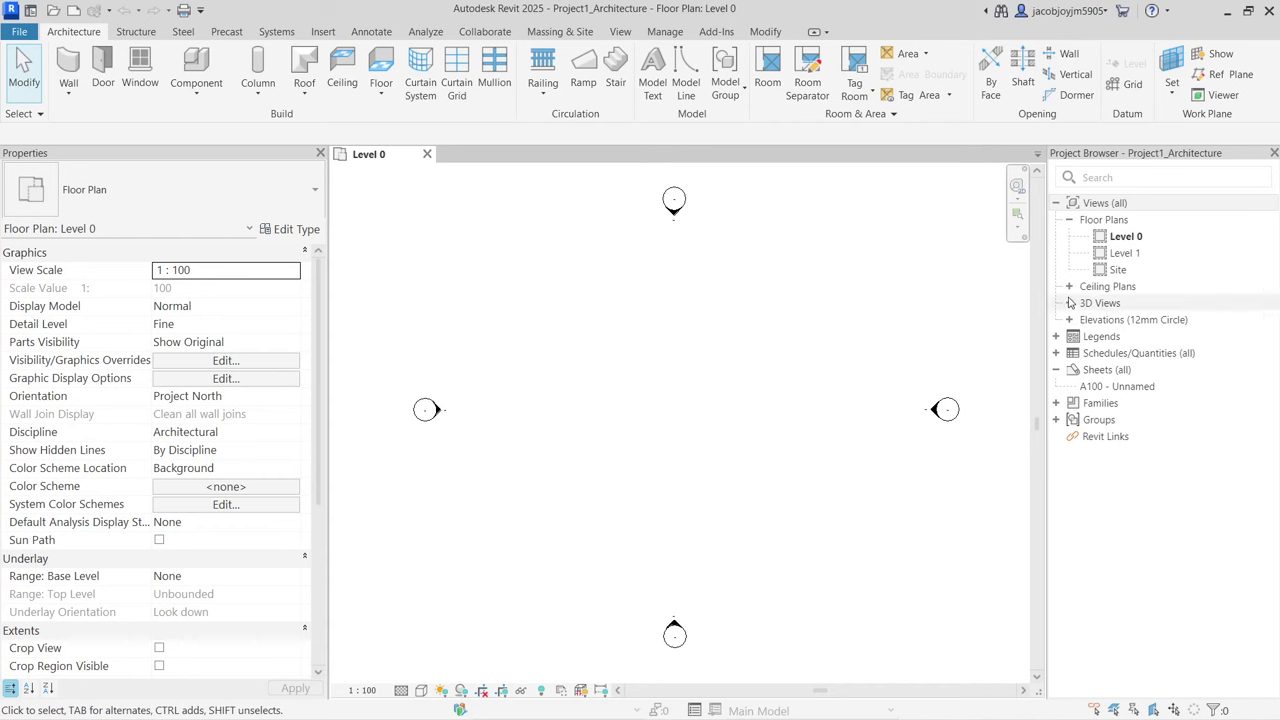
left_click(1070, 320)
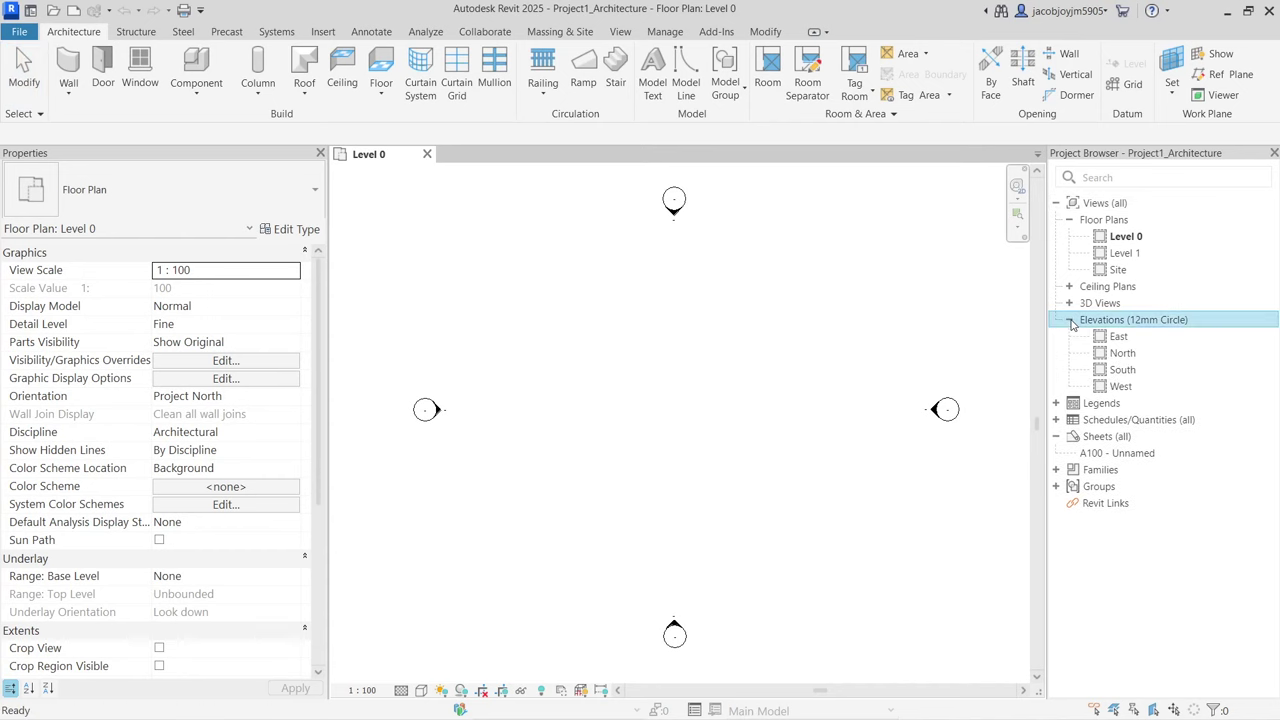
double_click(1120, 354)
scroll(520, 369, "down", 5)
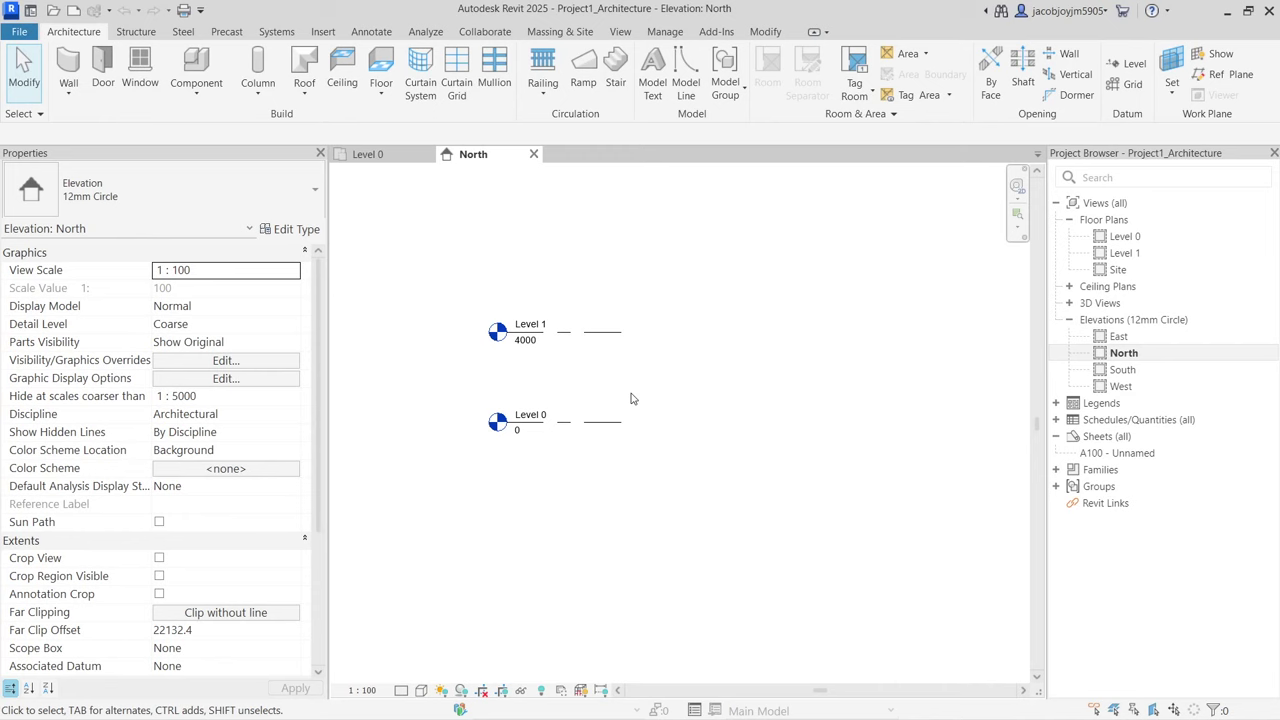
left_click(666, 33)
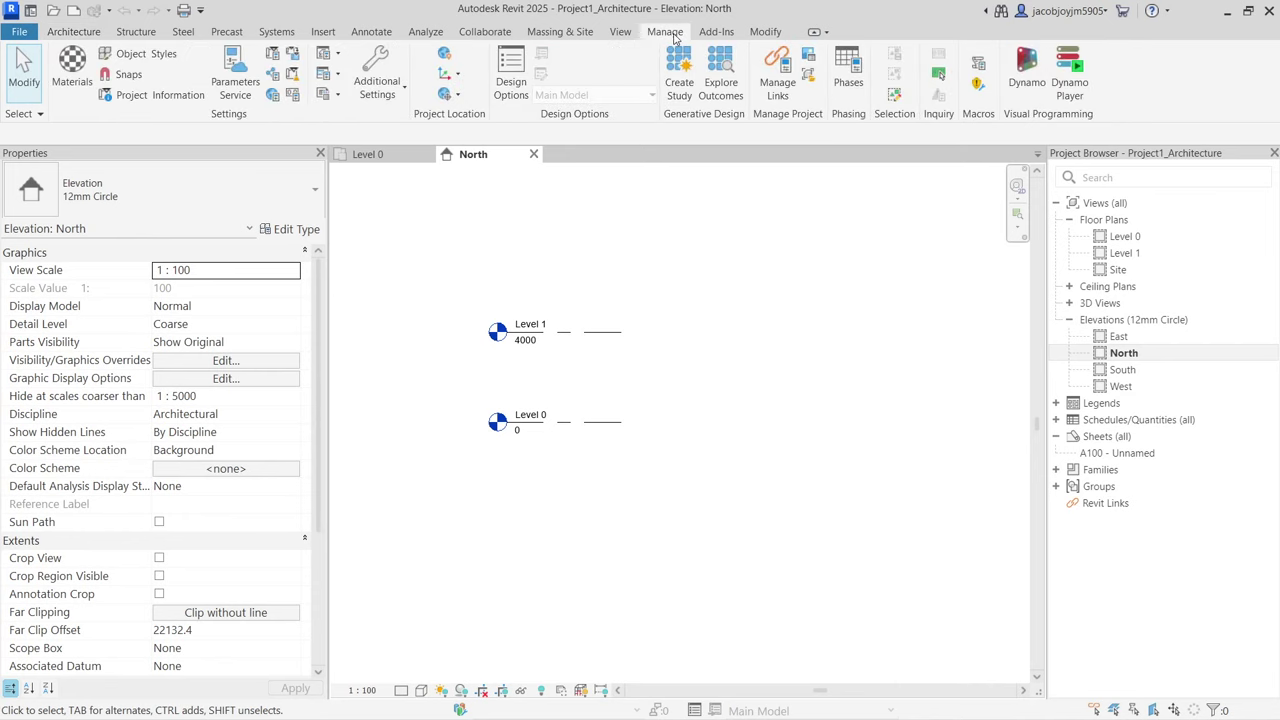
left_click(294, 95)
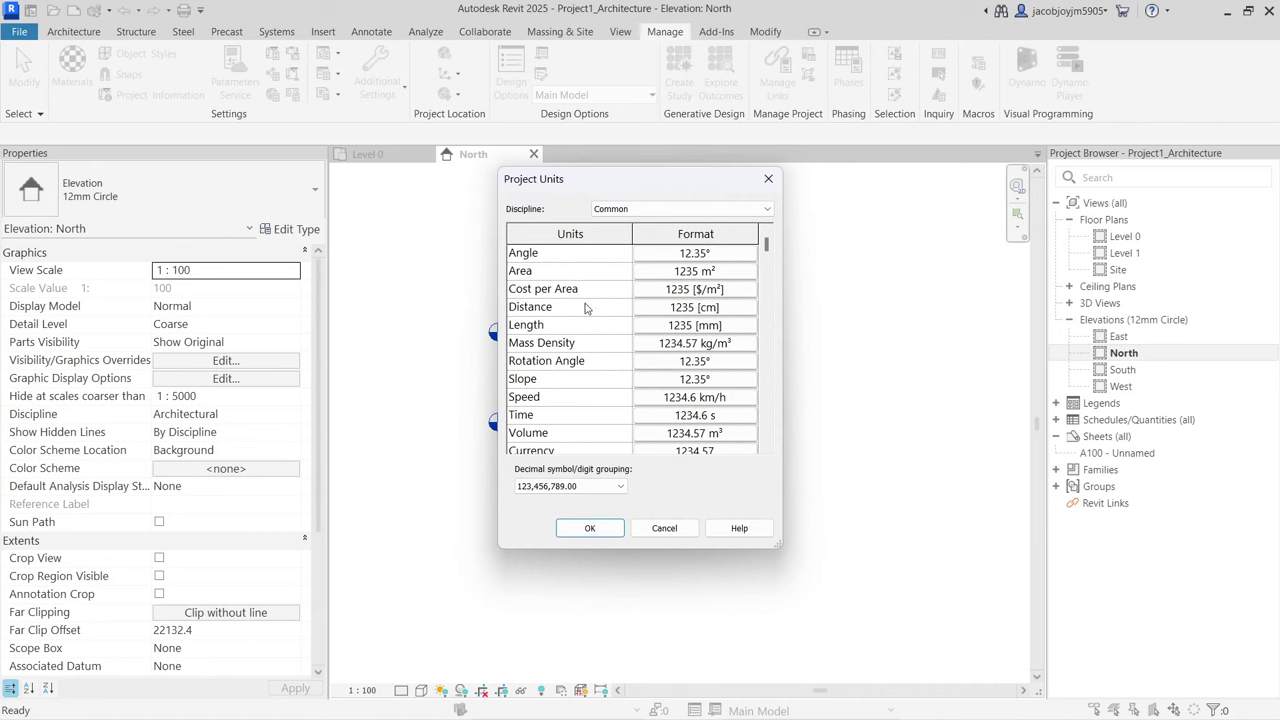
Step: Set Length units to Feet and fractional inches, rounded to the nearest 1/2"
left_click(693, 330)
left_click(679, 278)
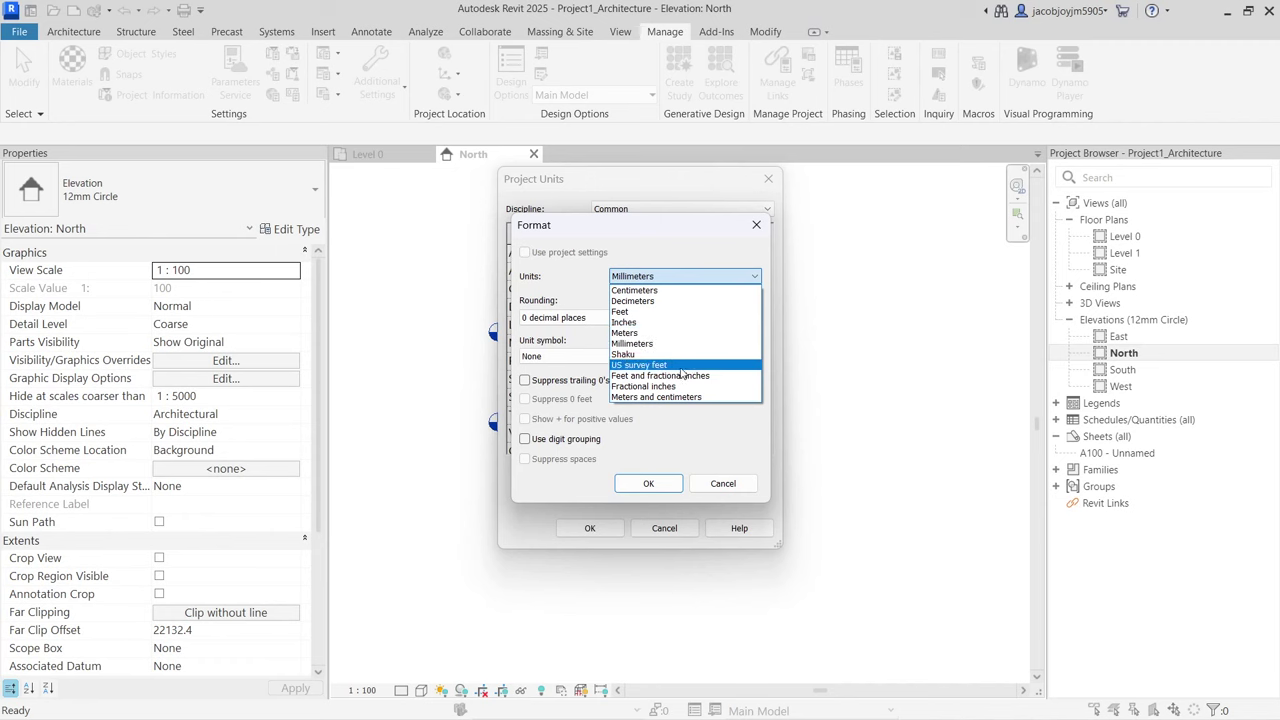
left_click(683, 375)
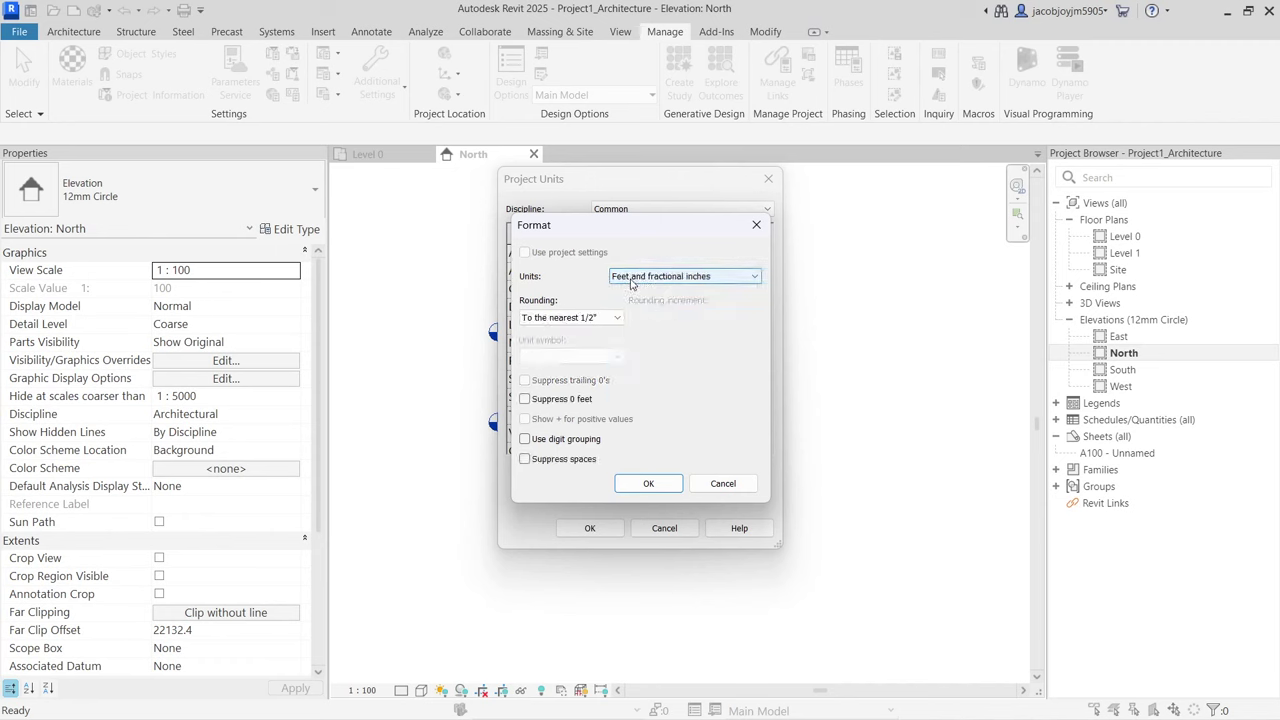
left_click(600, 320)
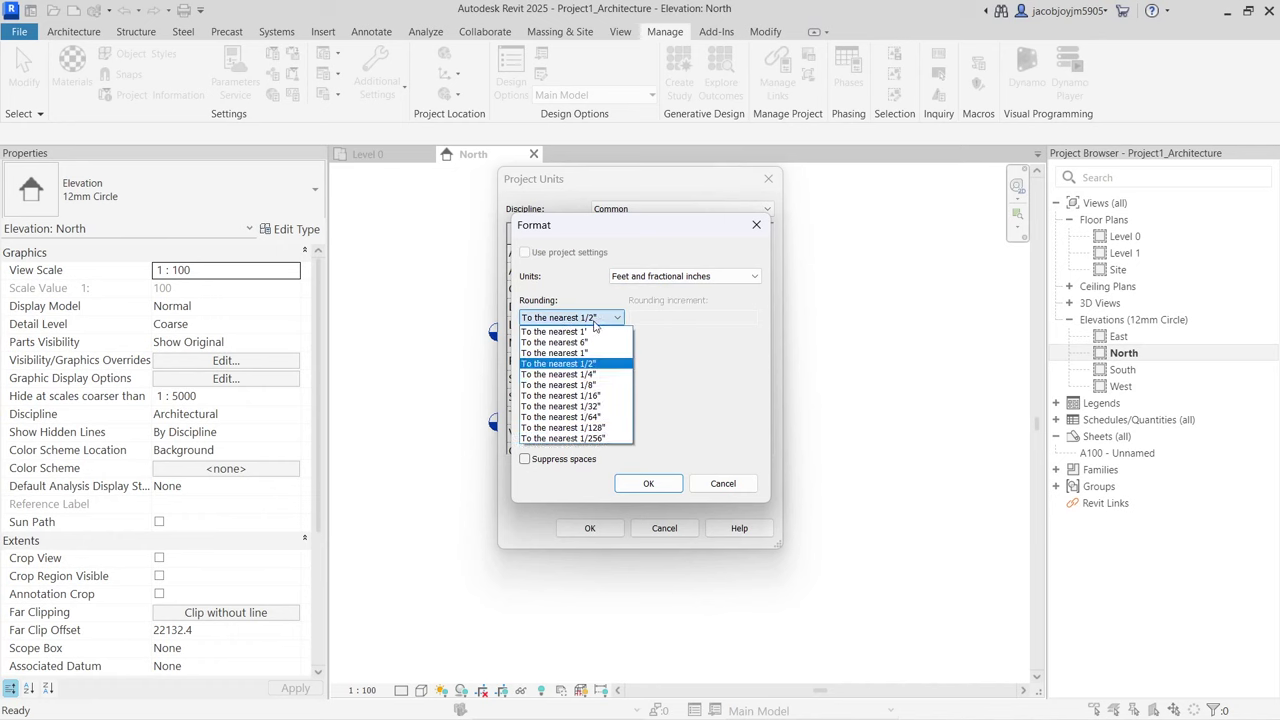
left_click(594, 320)
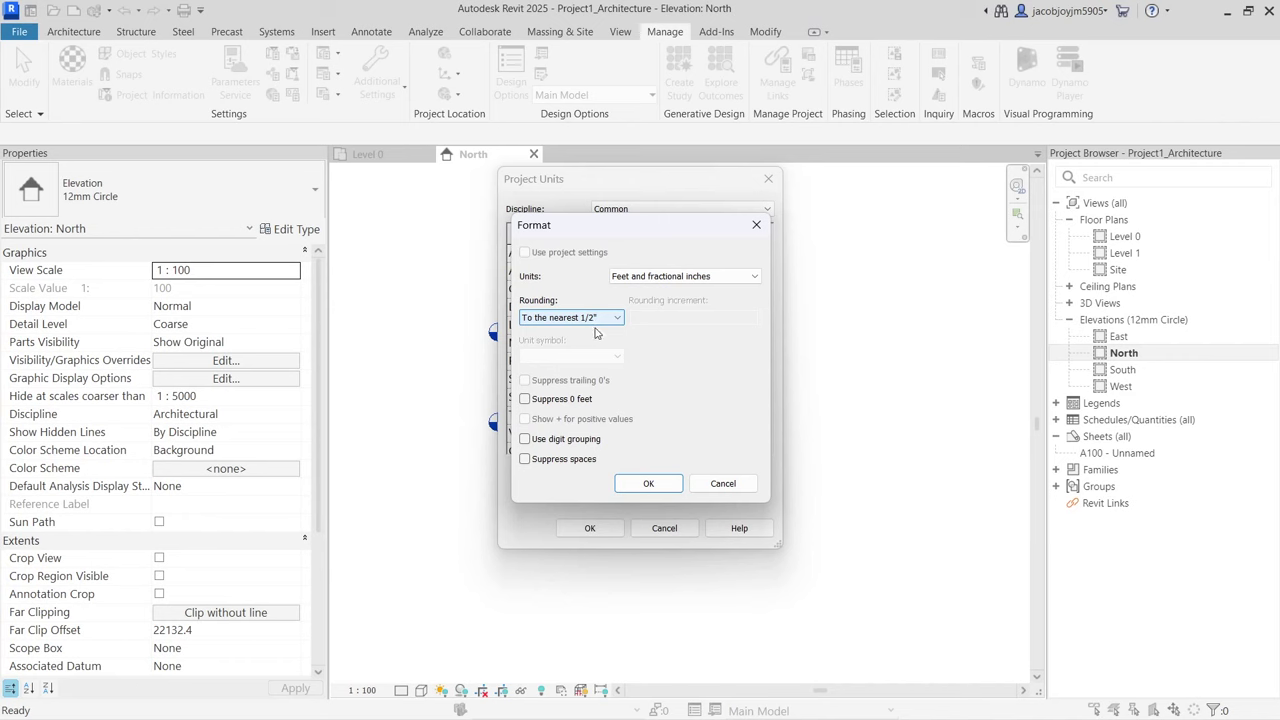
left_click(648, 483)
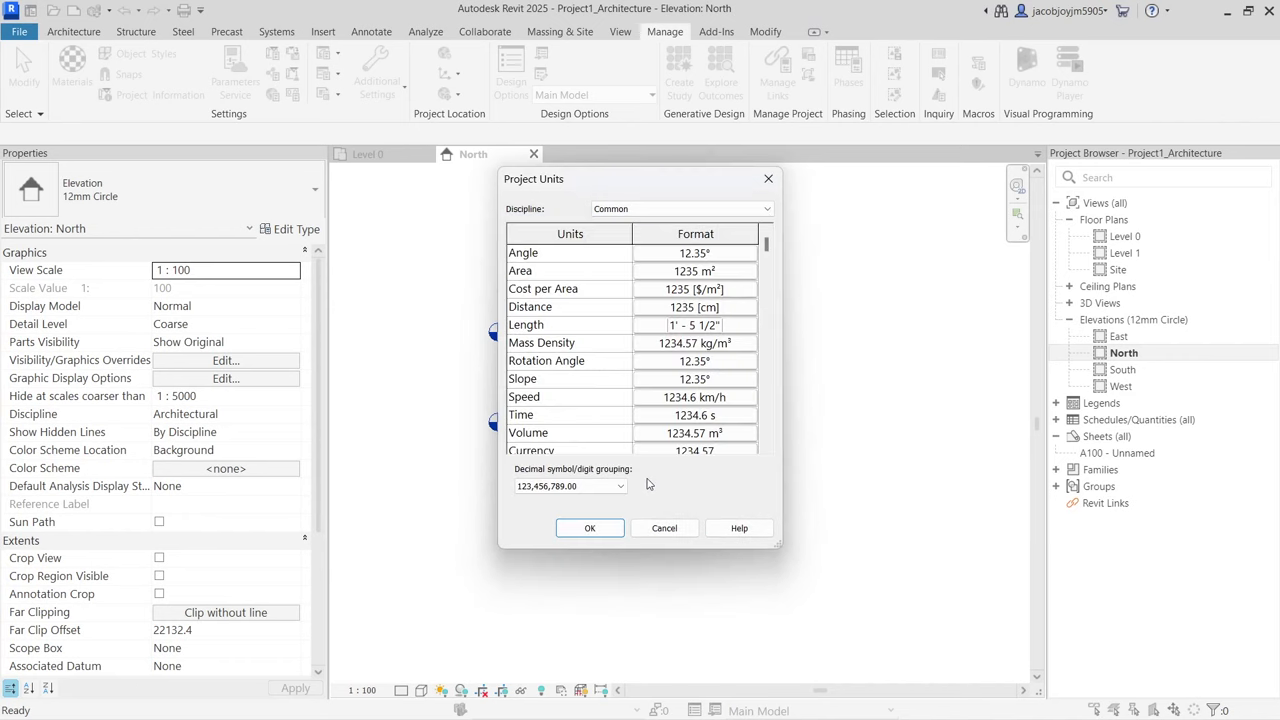
left_click(590, 528)
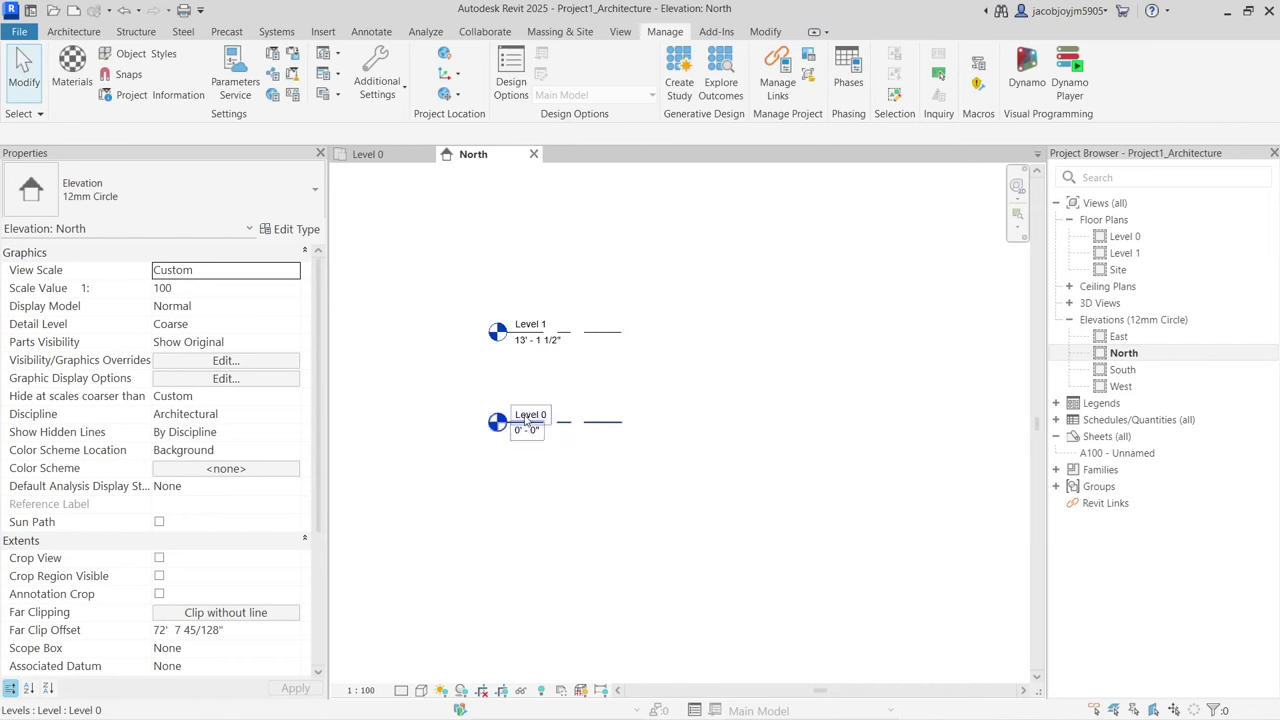
Step: Raise Level 1 to 10' - 0" above Level 0 via its temporary dimension
scroll(605, 365, "up", 1)
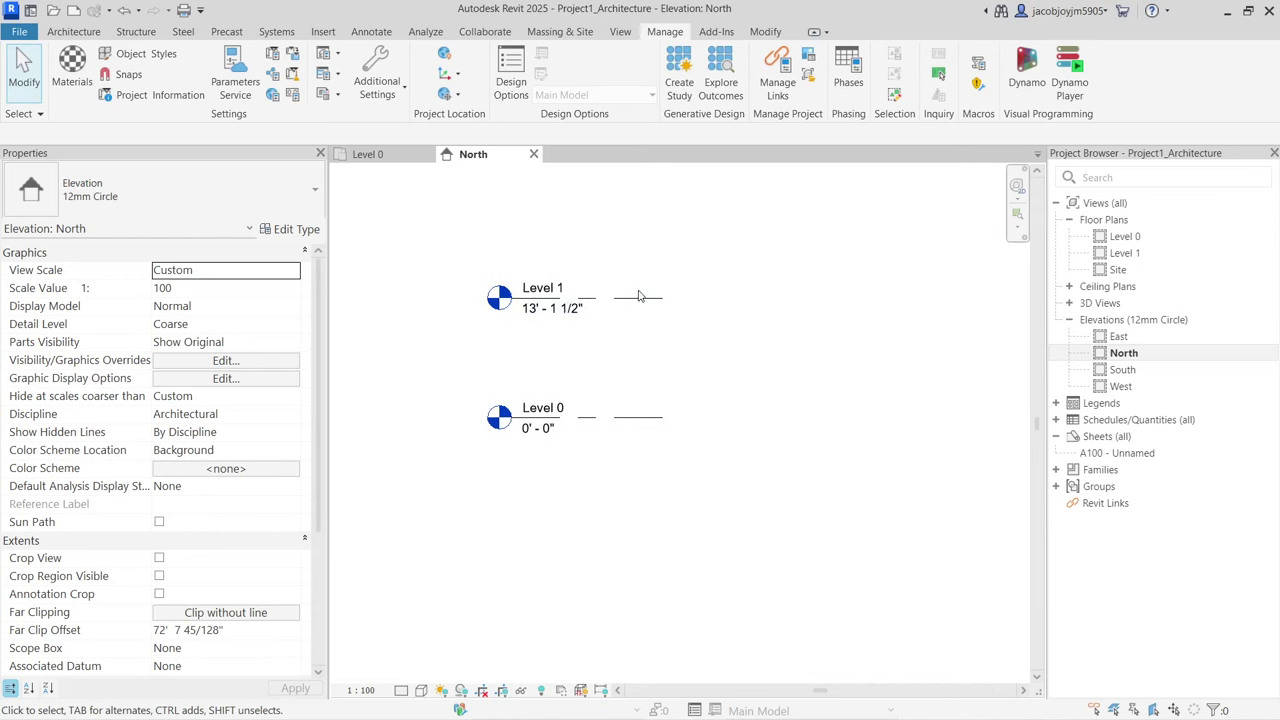
left_click(641, 297)
left_click(625, 417)
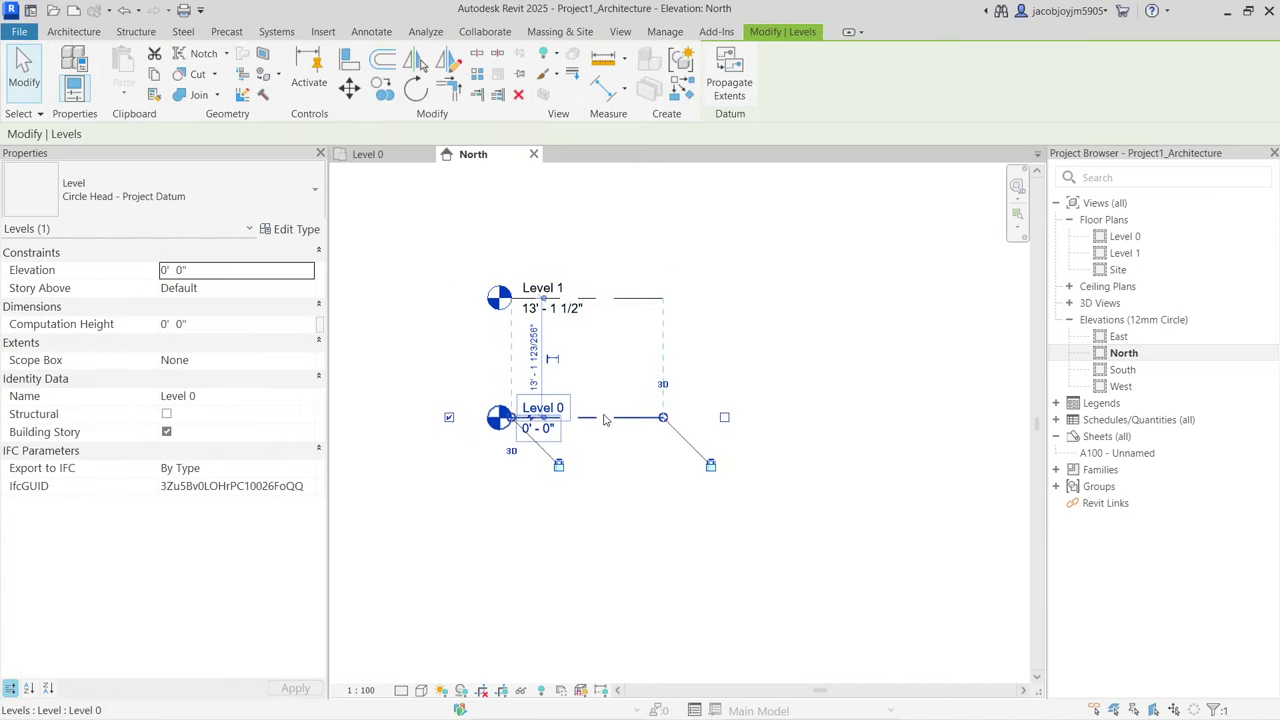
left_click(616, 299)
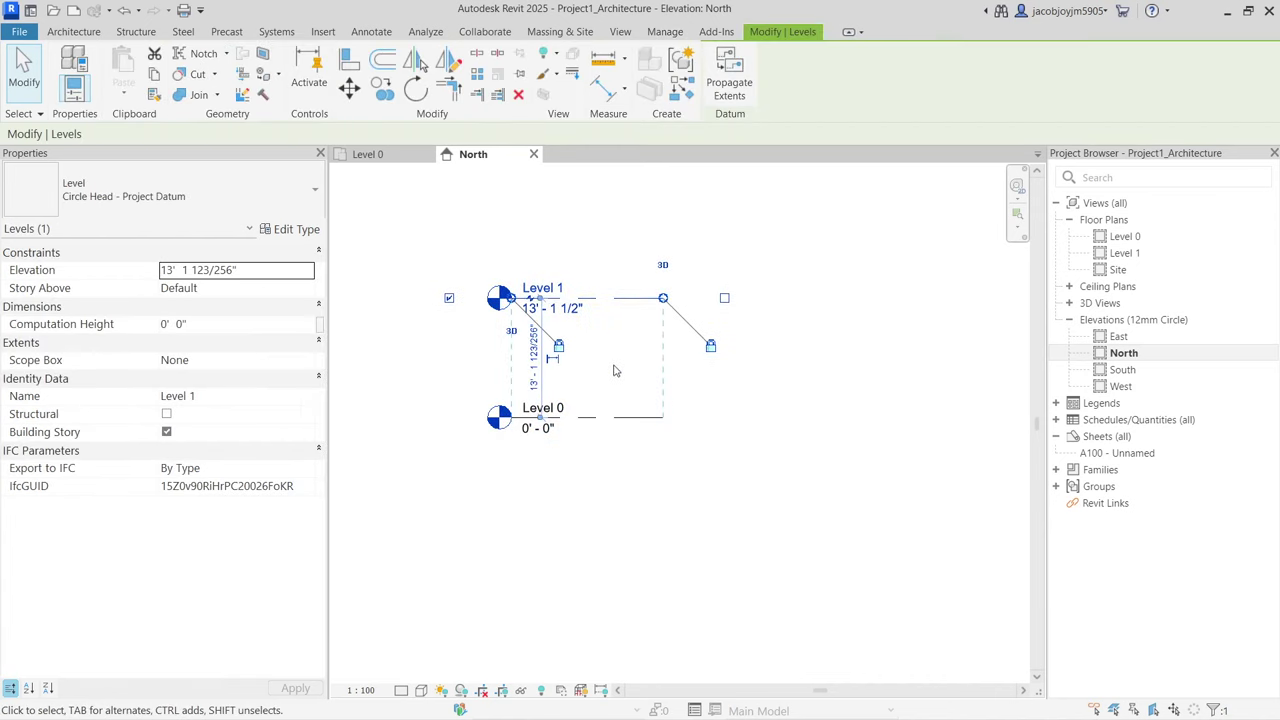
left_click(546, 380)
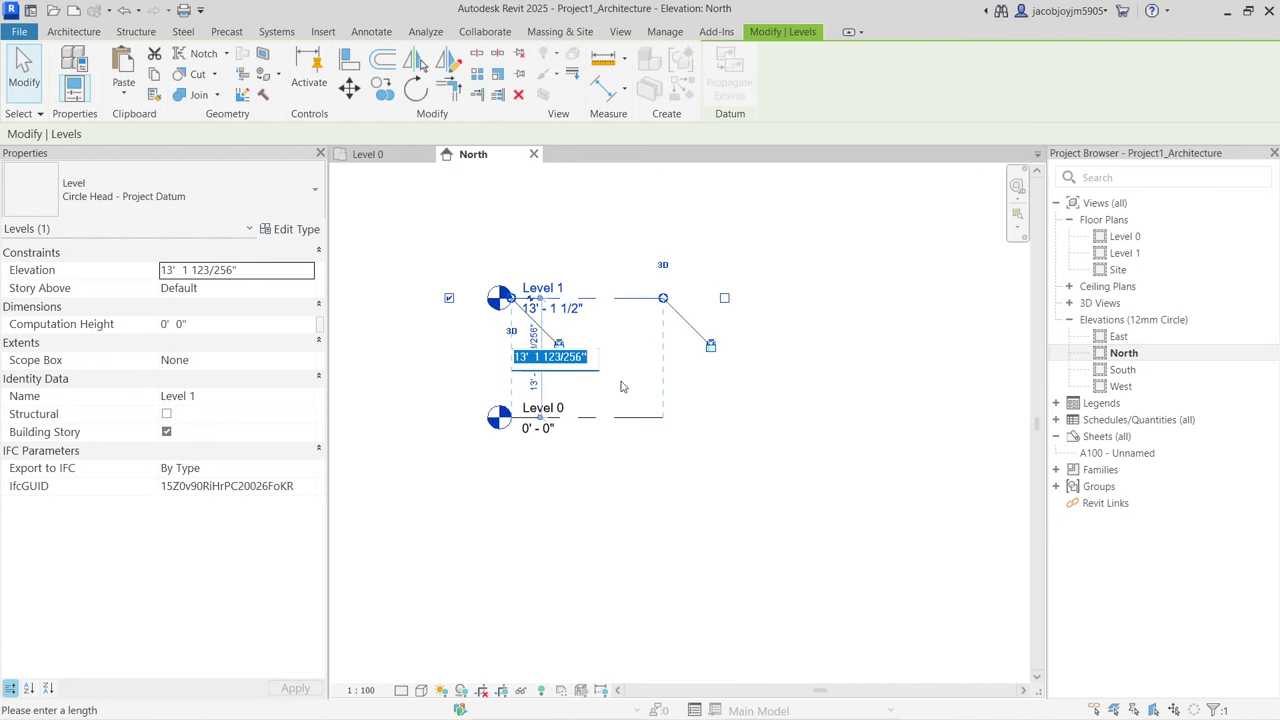
type("10")
key("Return")
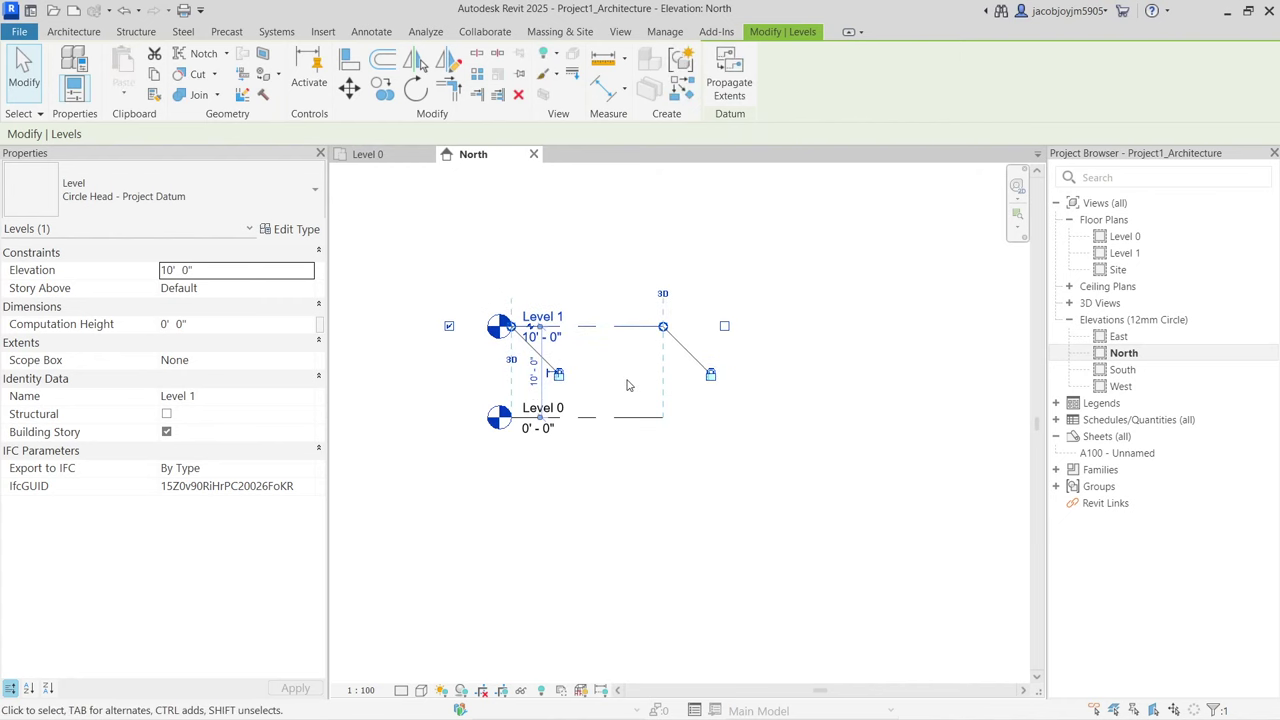
left_click(570, 265)
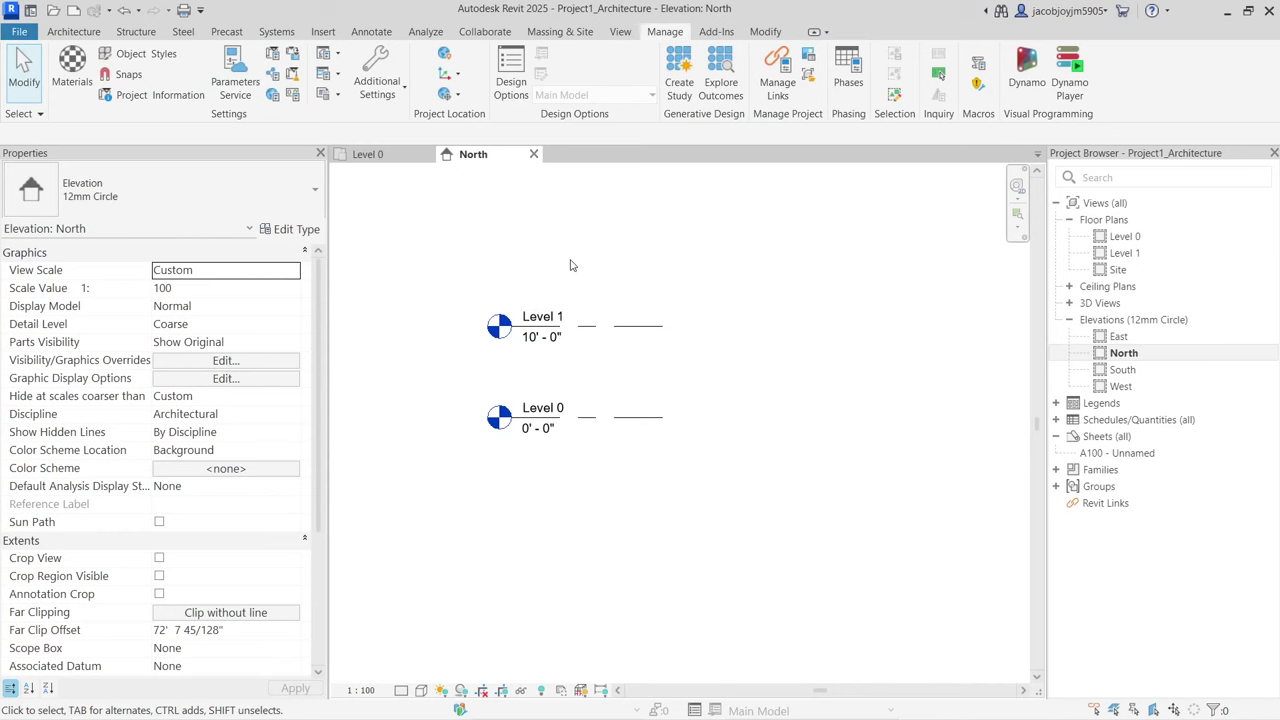
left_click(615, 325)
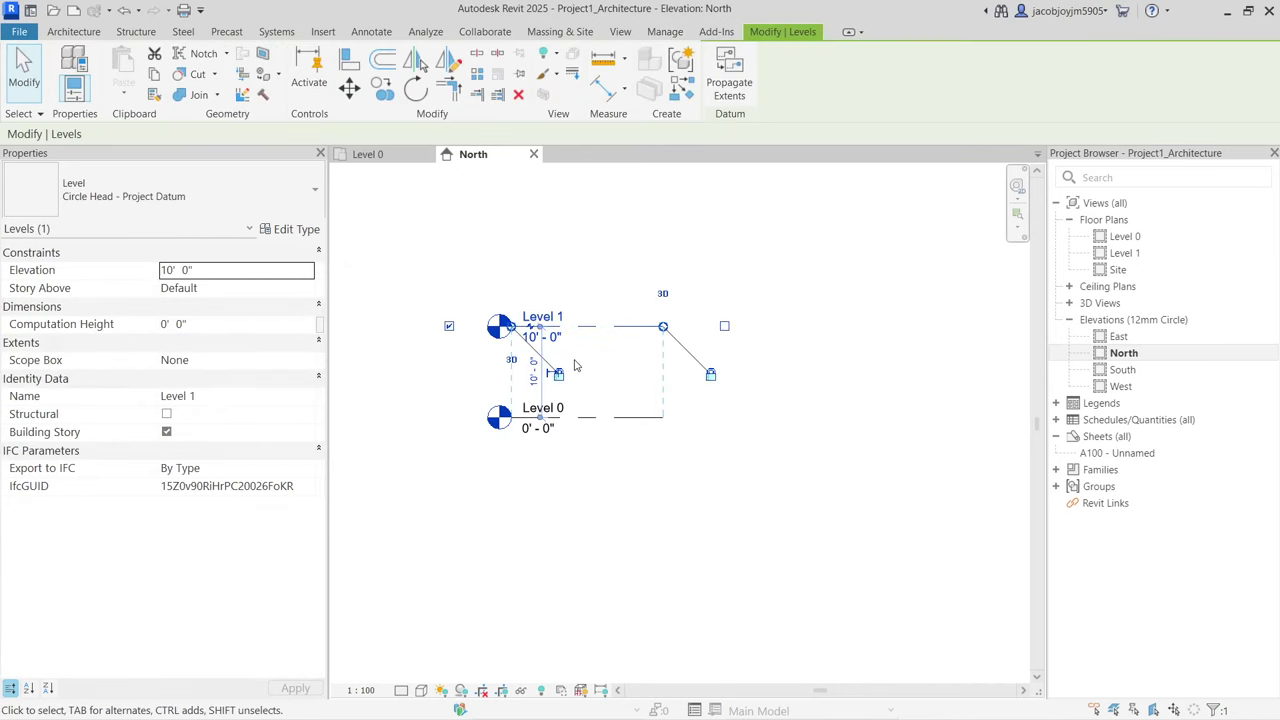
left_click(610, 262)
Step: Try renaming Level 0 to 'Ground Level', then cancel and keep its name
scroll(395, 380, "down", 3)
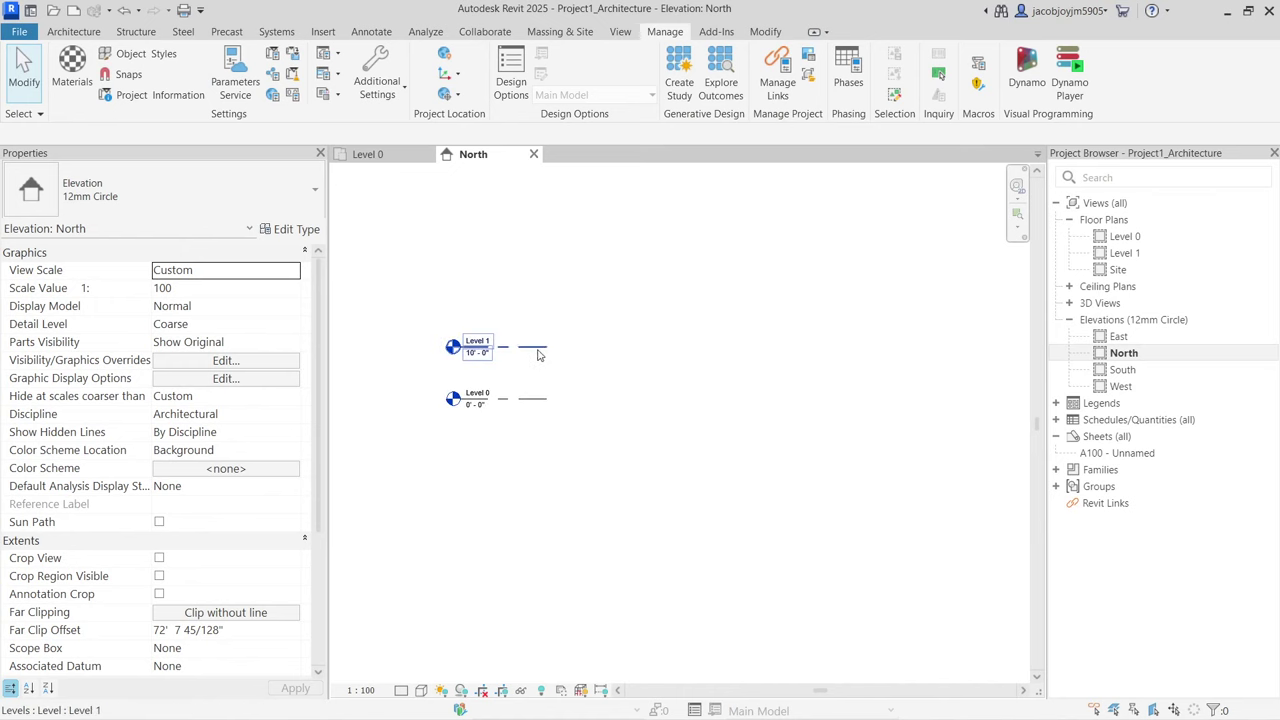
scroll(487, 395, "up", 2)
left_click(489, 394)
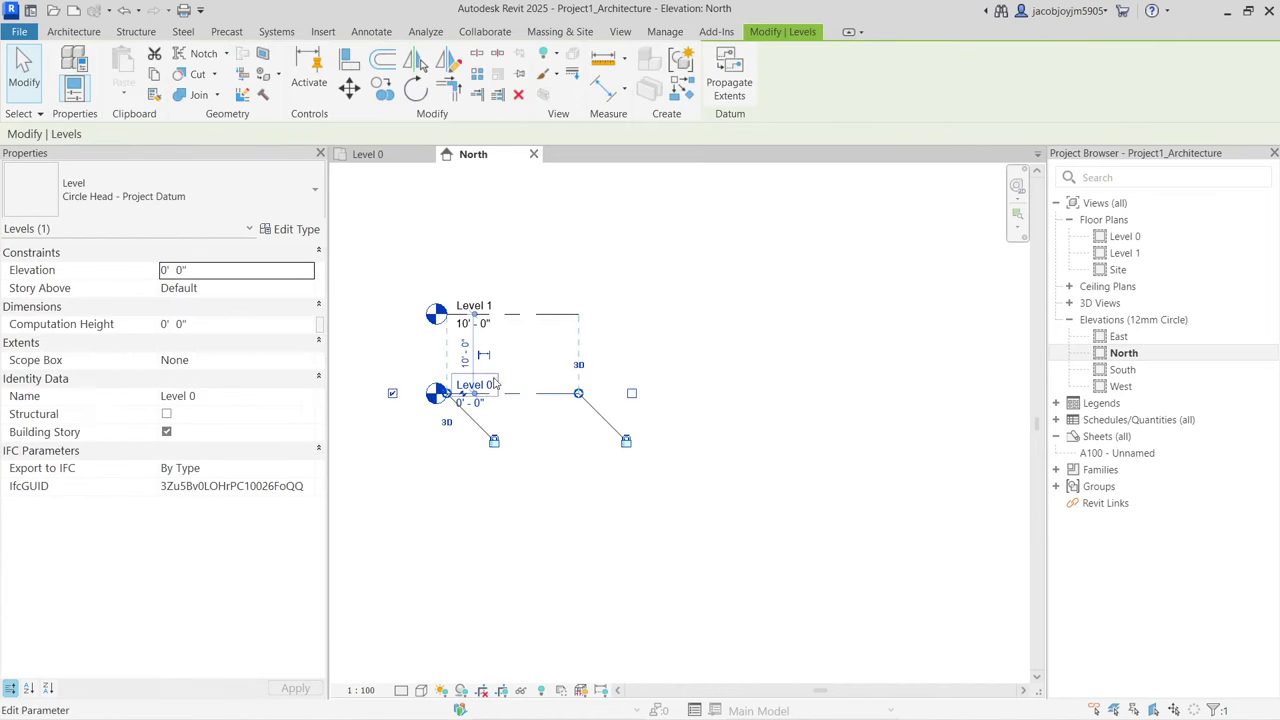
left_click(490, 389)
type("G")
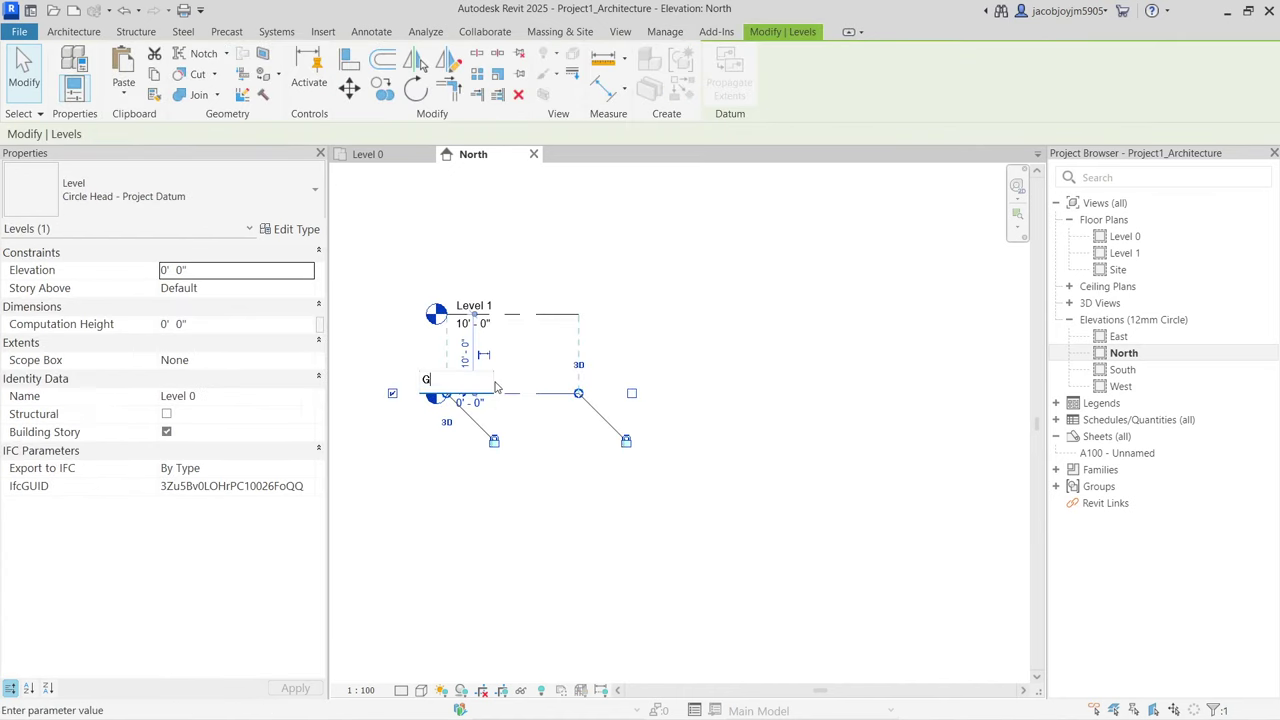
type("round Level")
key("Escape")
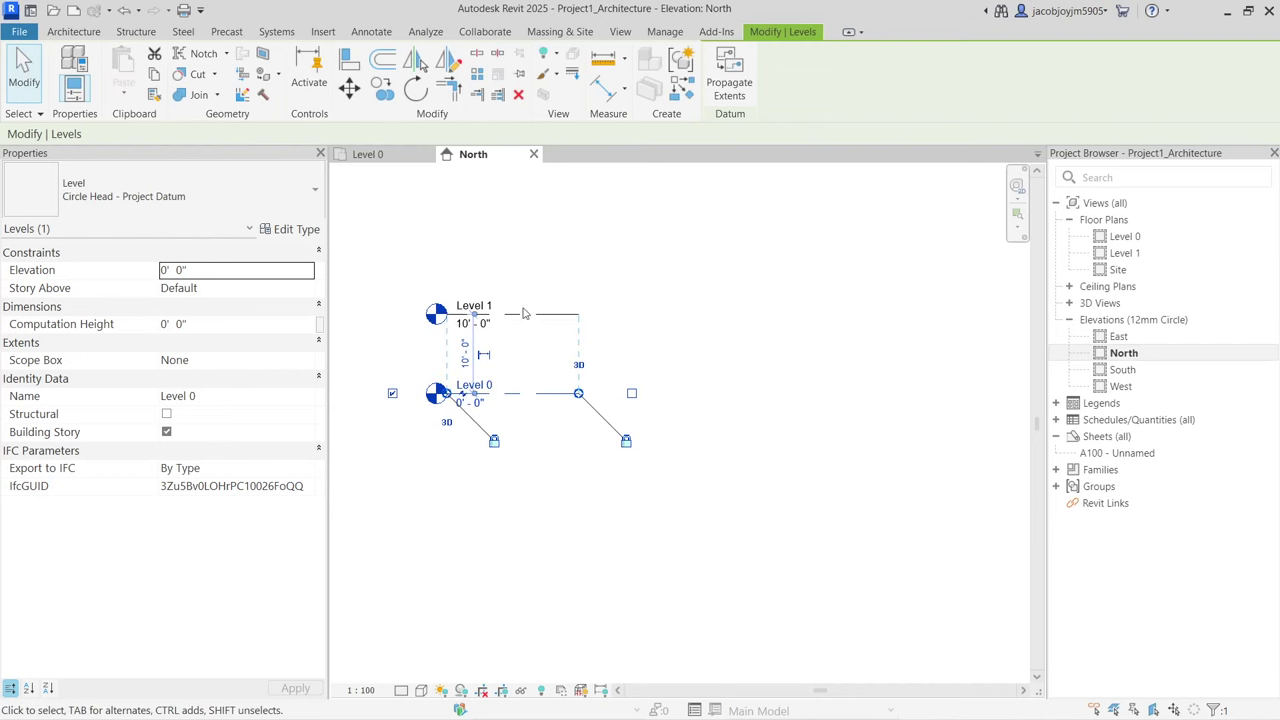
left_click(663, 371)
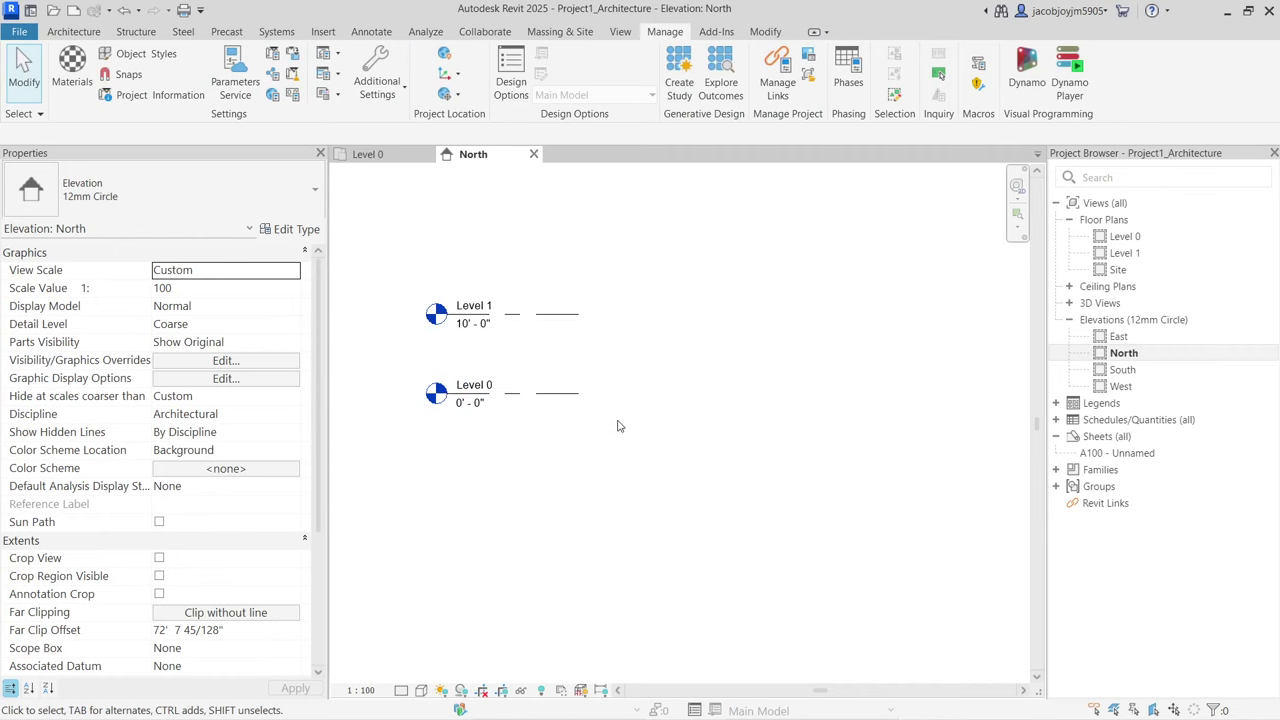
left_click(576, 395)
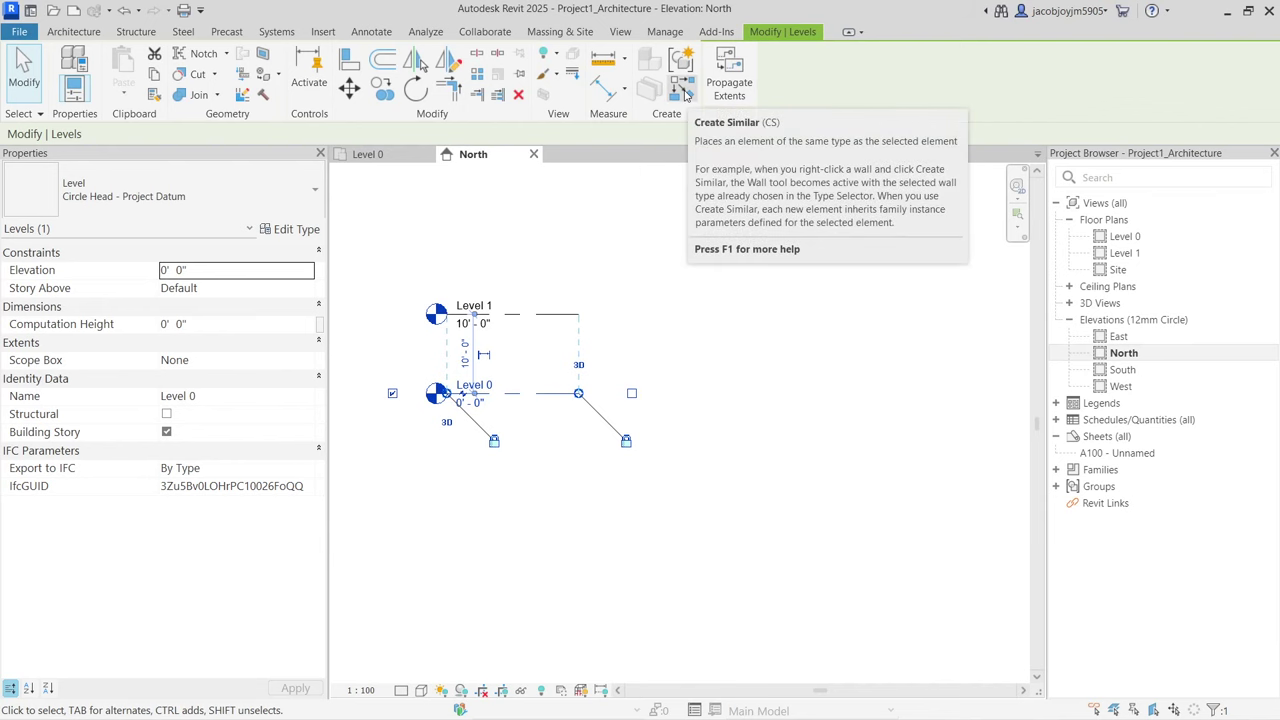
key("Escape")
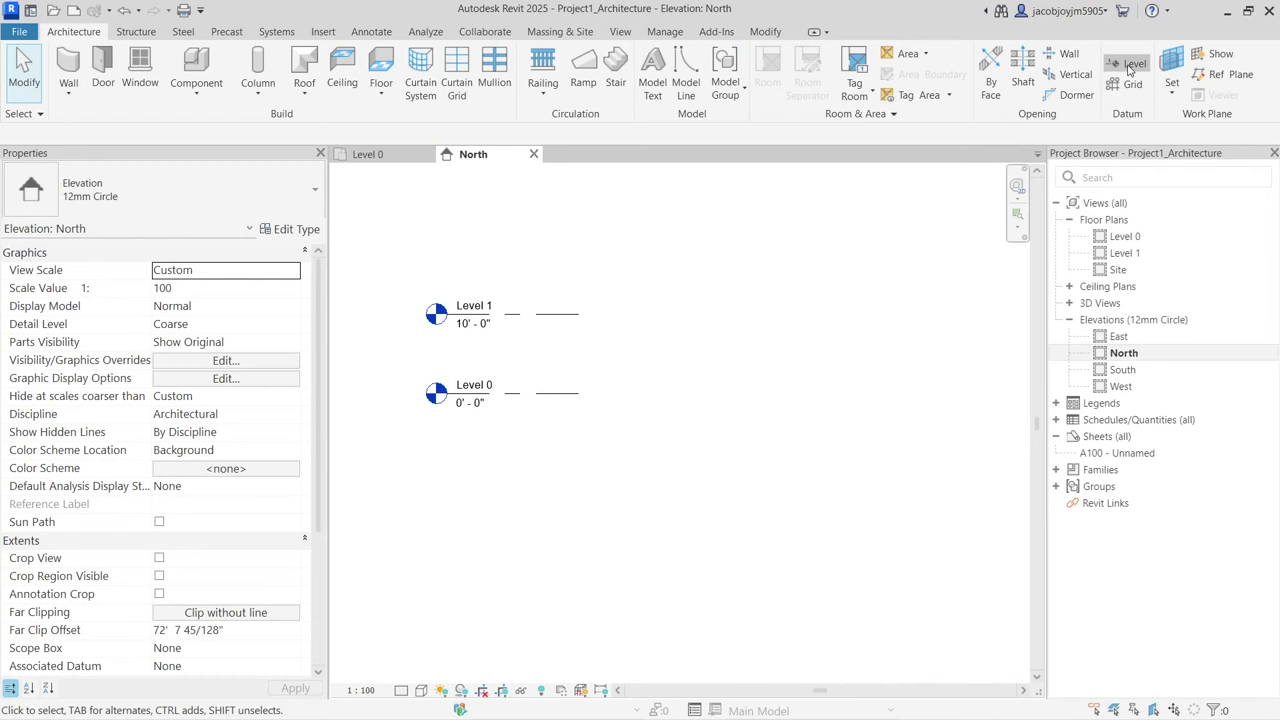
Step: Draw a new level line below Level 0 with the Level tool
left_click(1131, 65)
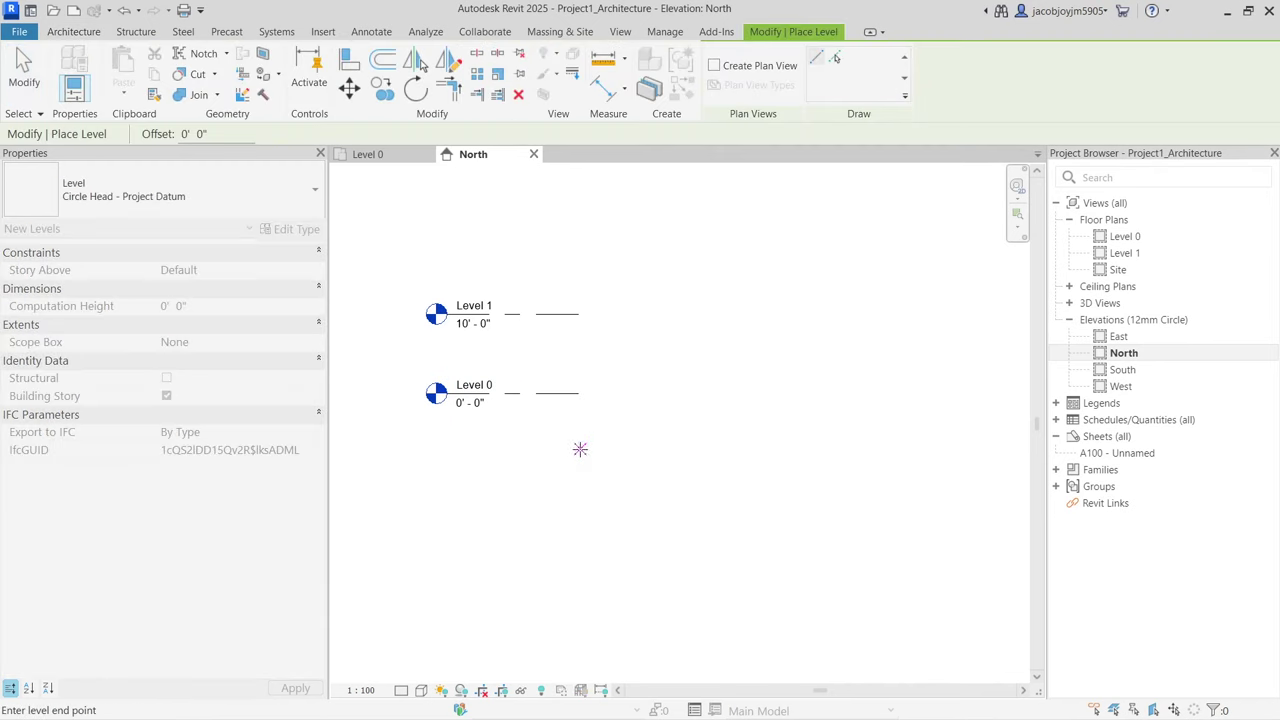
left_click(449, 443)
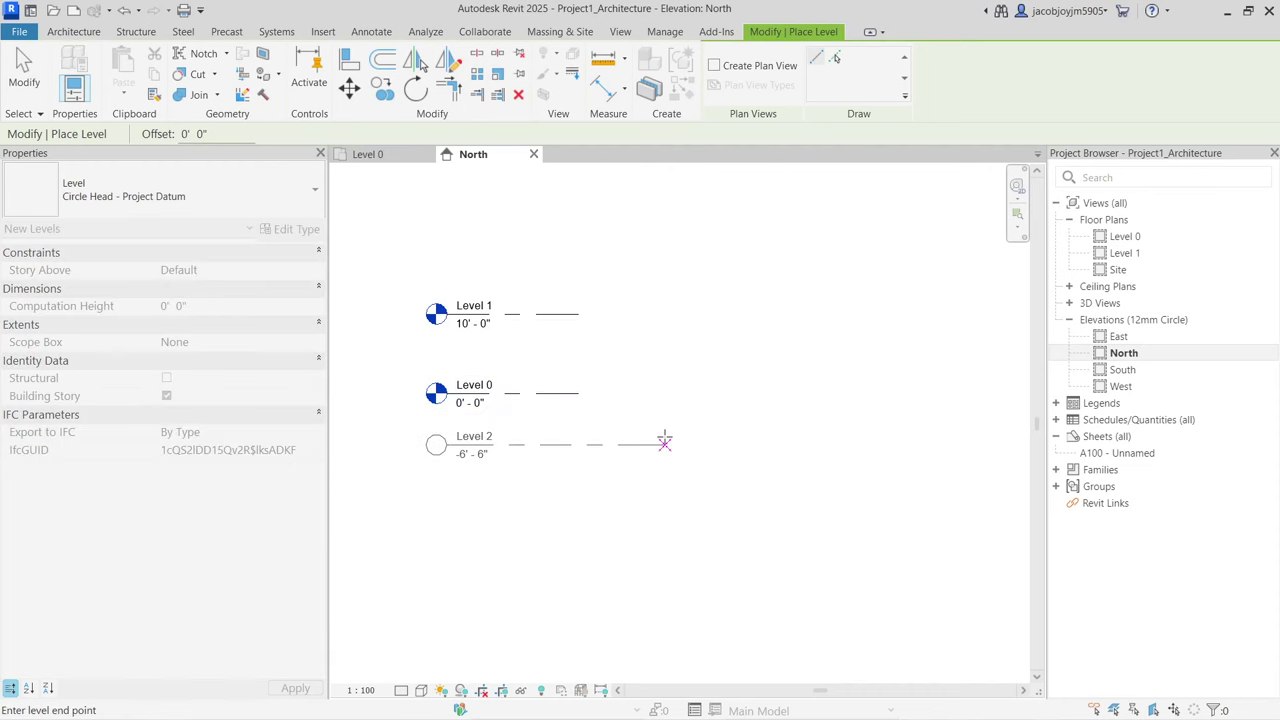
left_click(579, 443)
key("Escape")
Step: Rename the new Level 2 to 'Ground Level' and recentre the elevation
left_click(491, 438)
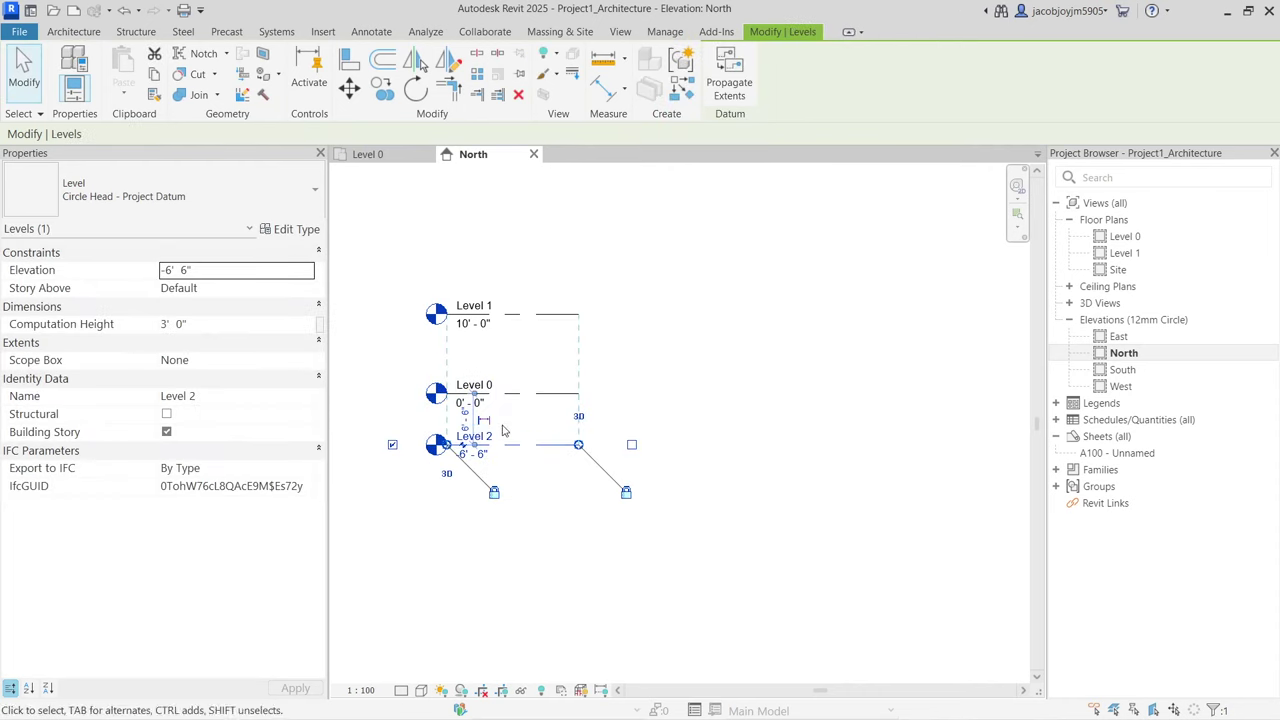
left_click(491, 438)
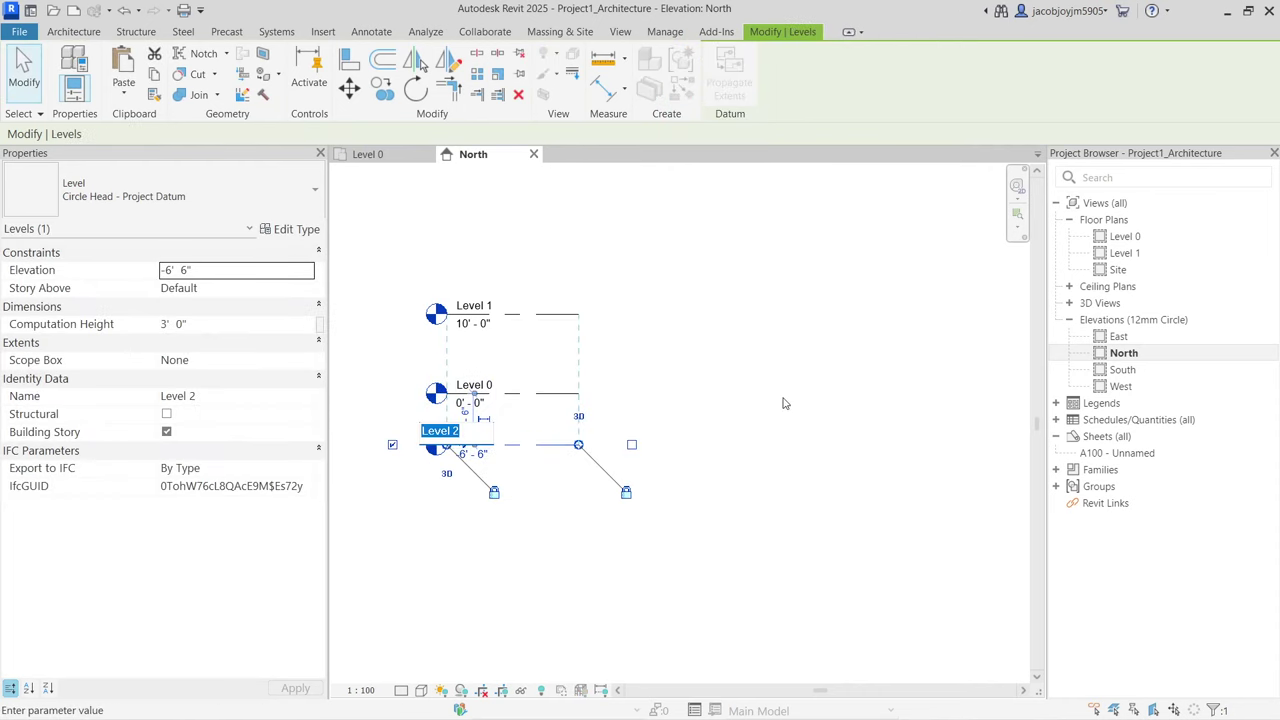
type("R")
type("round Level")
key("Return")
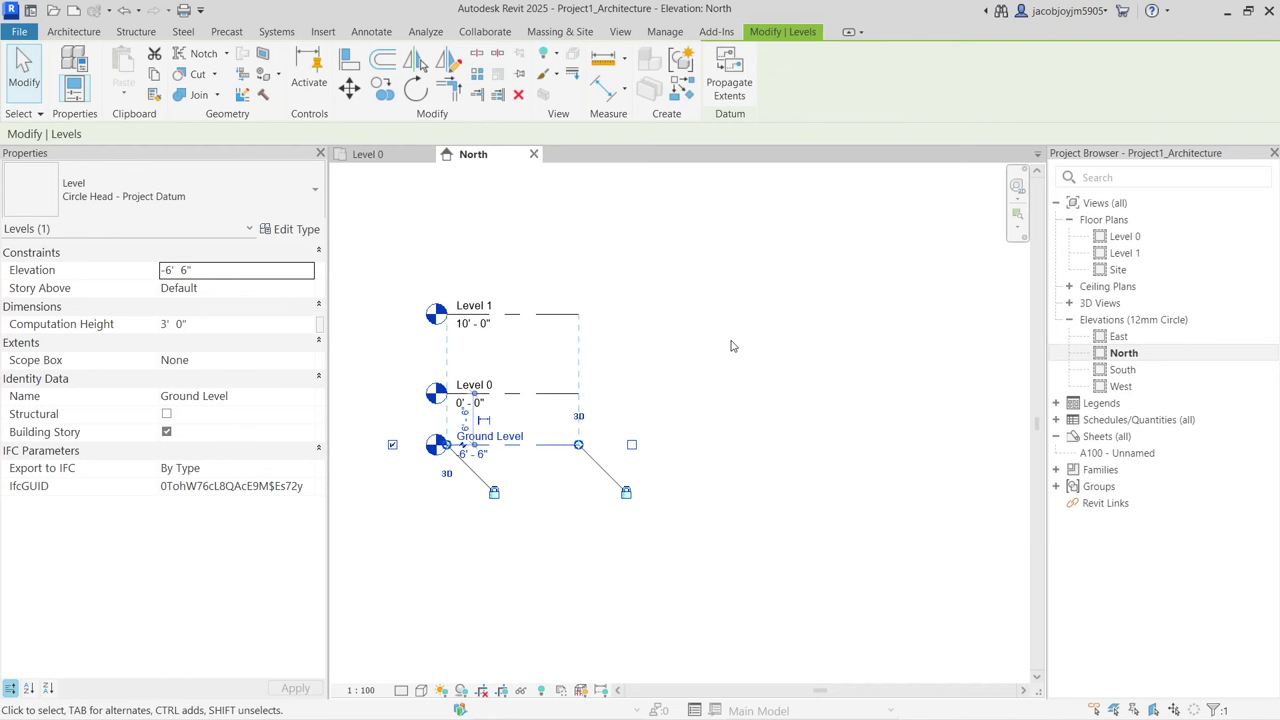
left_click(731, 346)
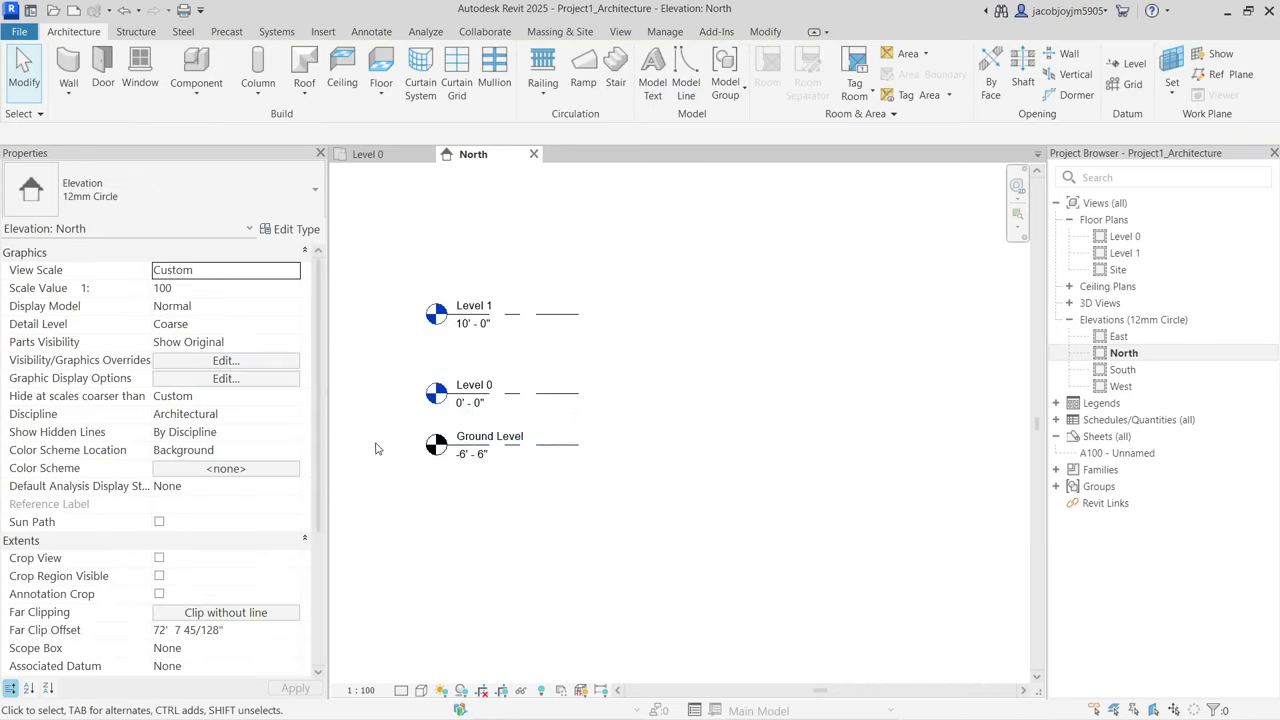
scroll(557, 344, "up", 2)
middle_click_drag(441, 371, 637, 346)
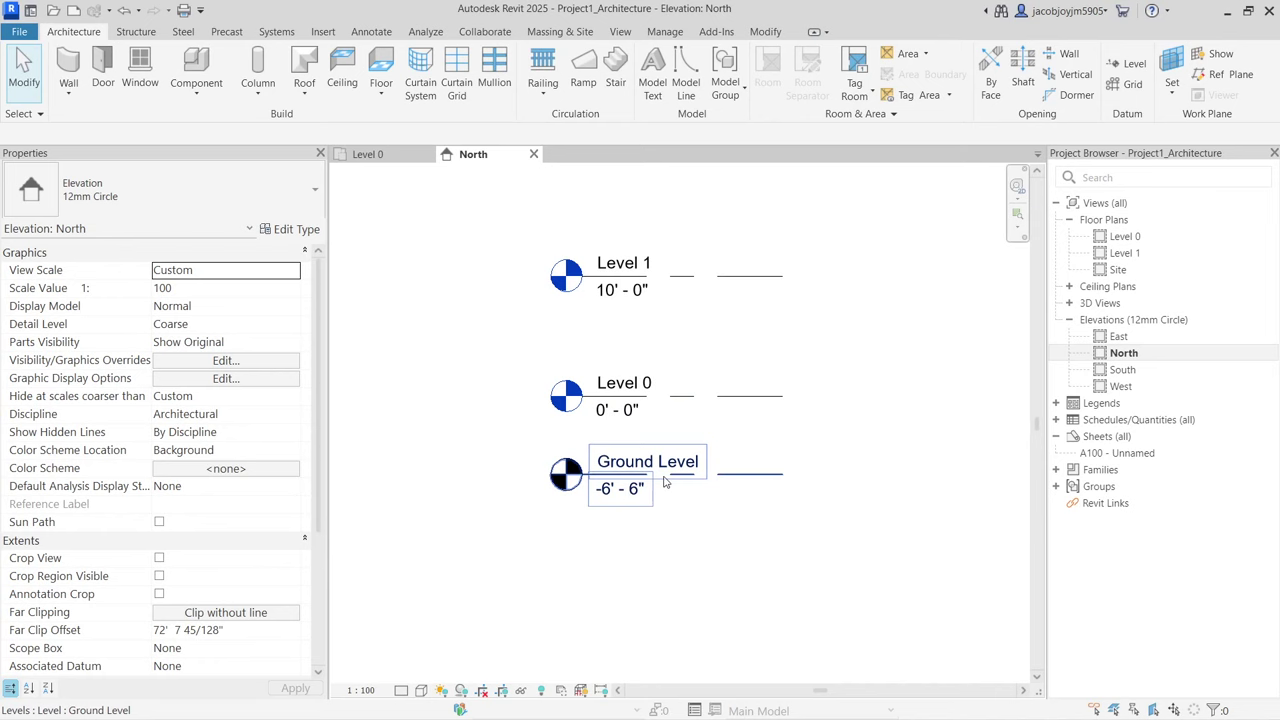
left_click(621, 31)
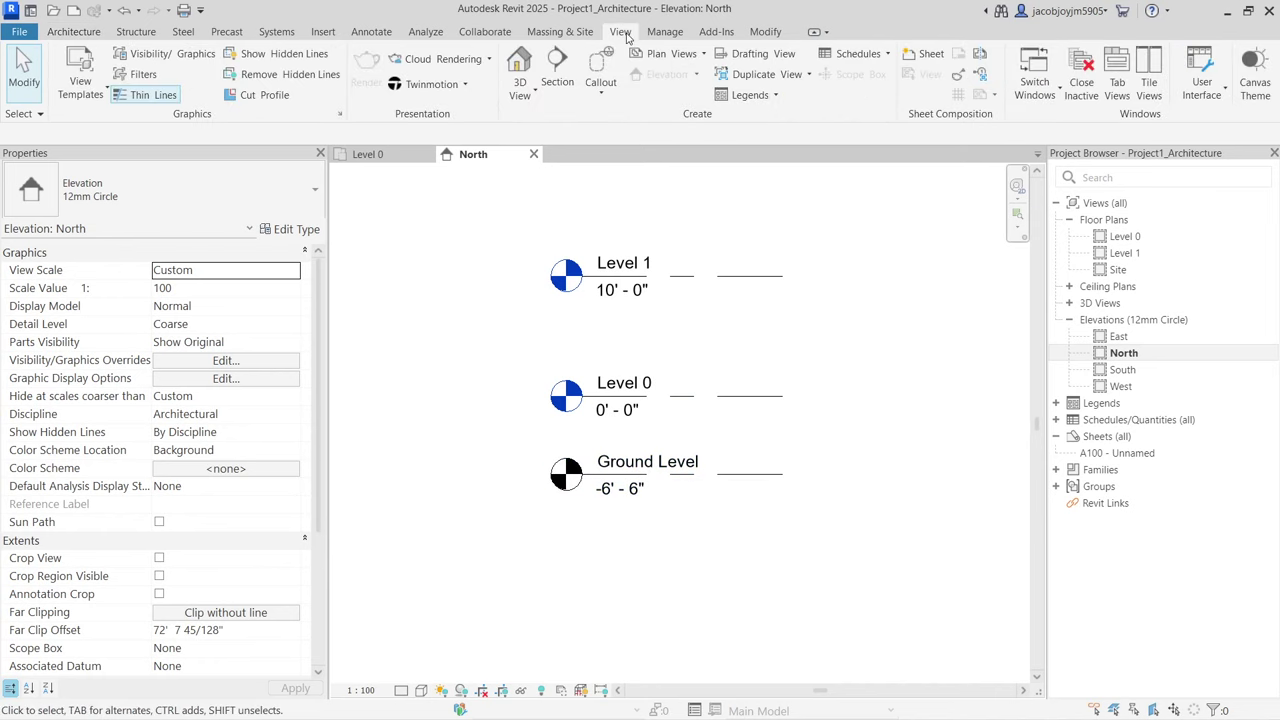
Step: Create a Floor Plan view for Ground Level
left_click(679, 60)
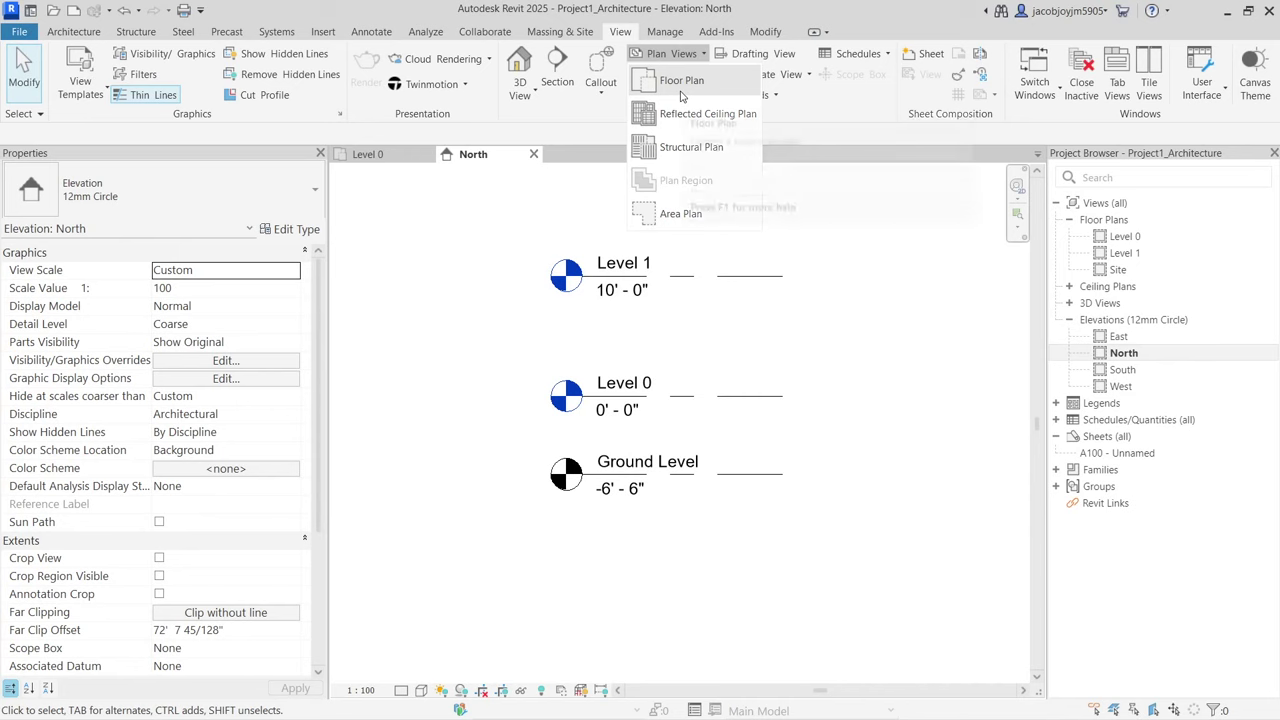
left_click(665, 80)
left_click(647, 537)
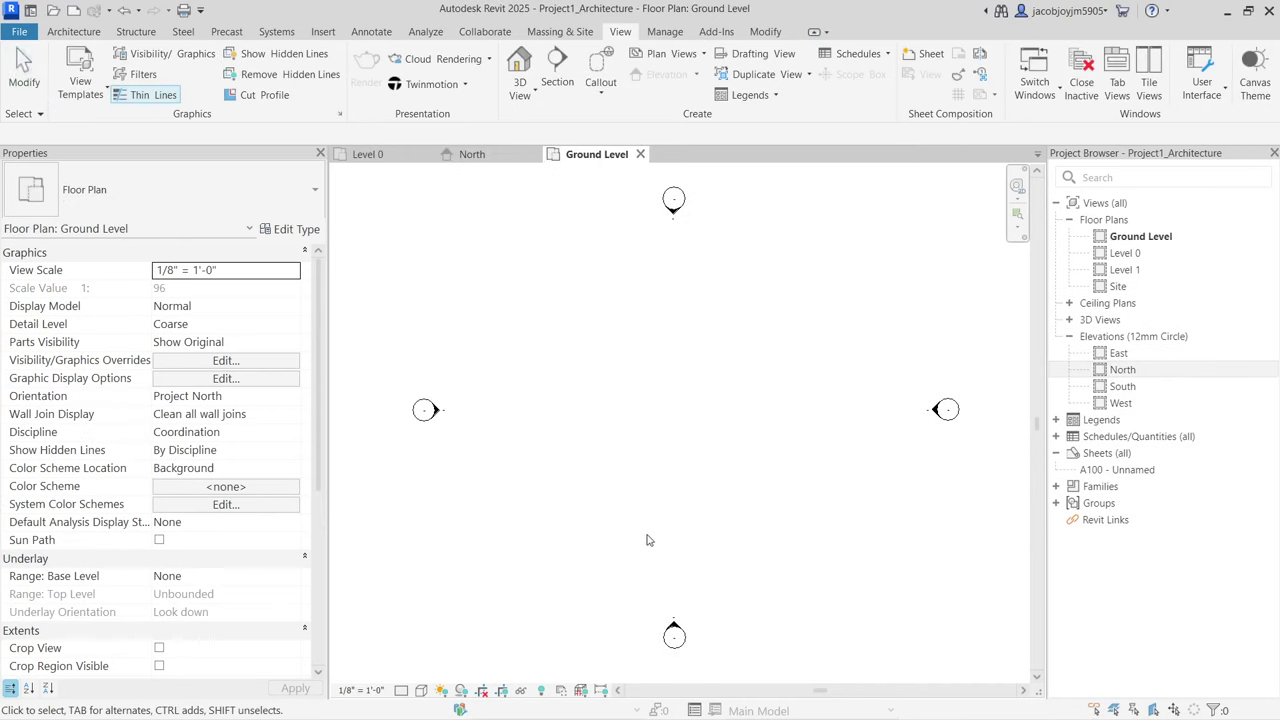
Step: Return to the North elevation and begin editing Ground Level's elevation value
left_click(470, 155)
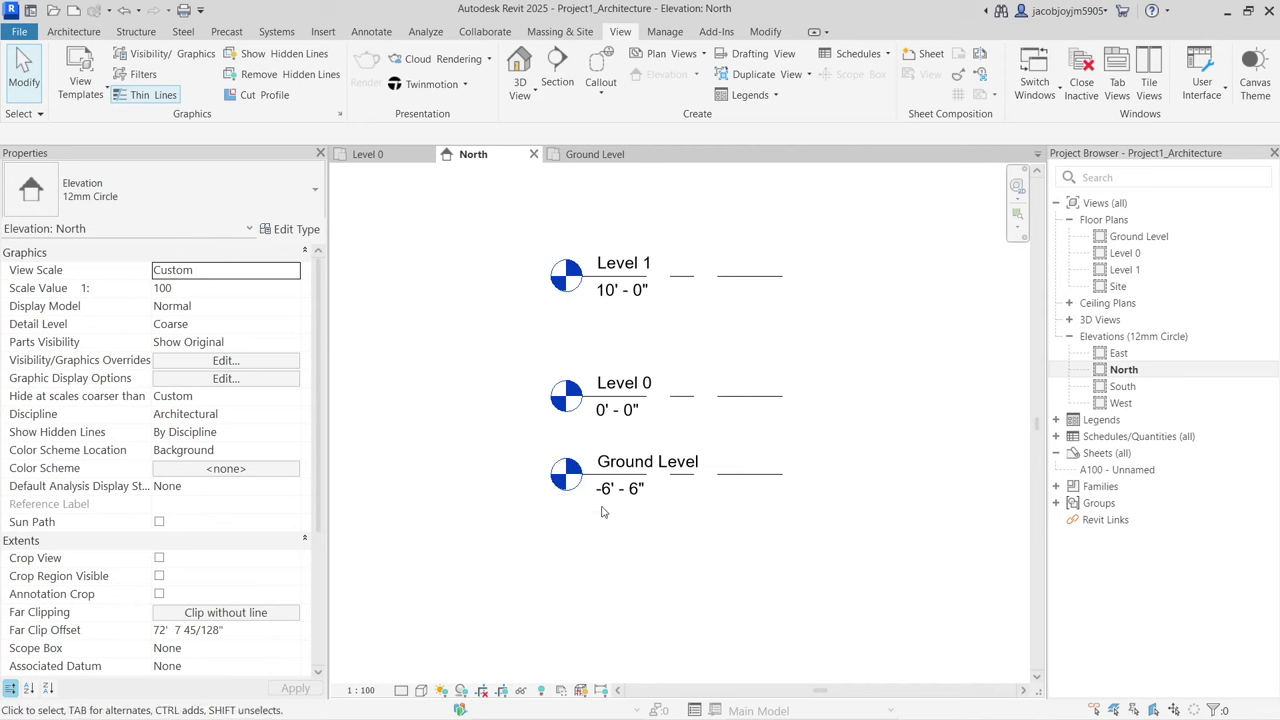
scroll(570, 470, "down", 3)
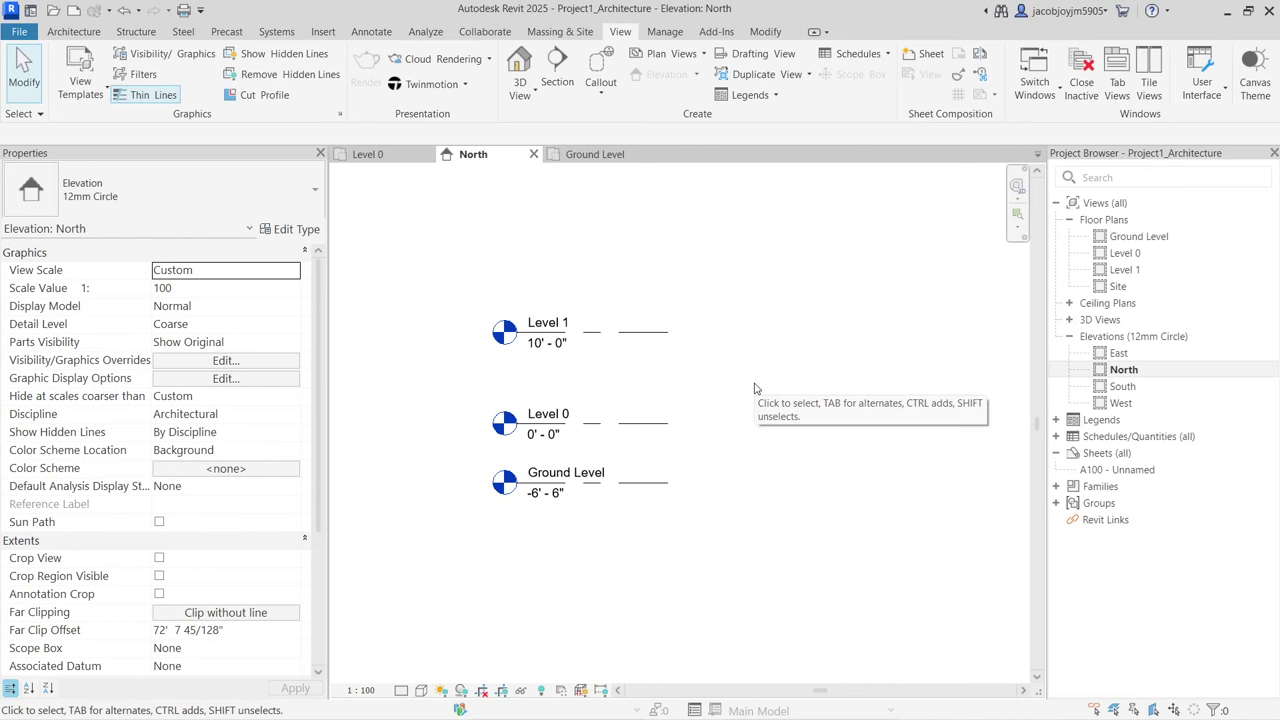
left_click(610, 424)
left_click(772, 370)
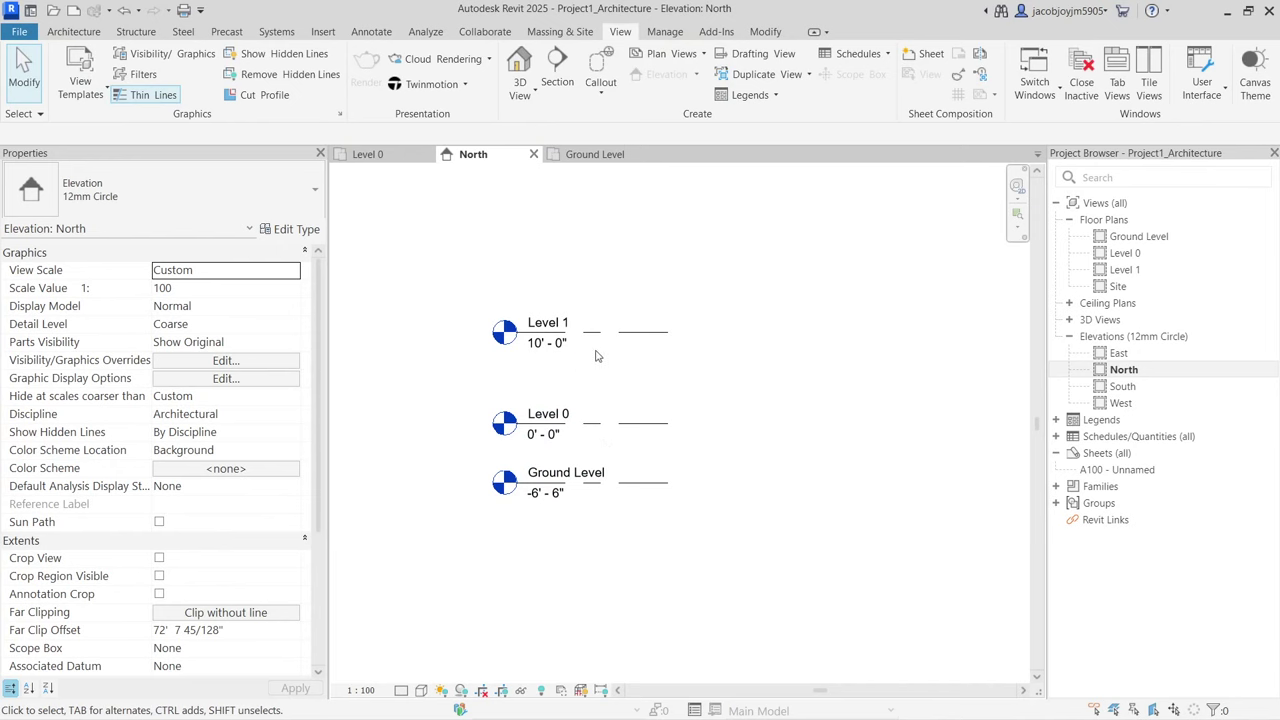
left_click(620, 494)
left_click(563, 496)
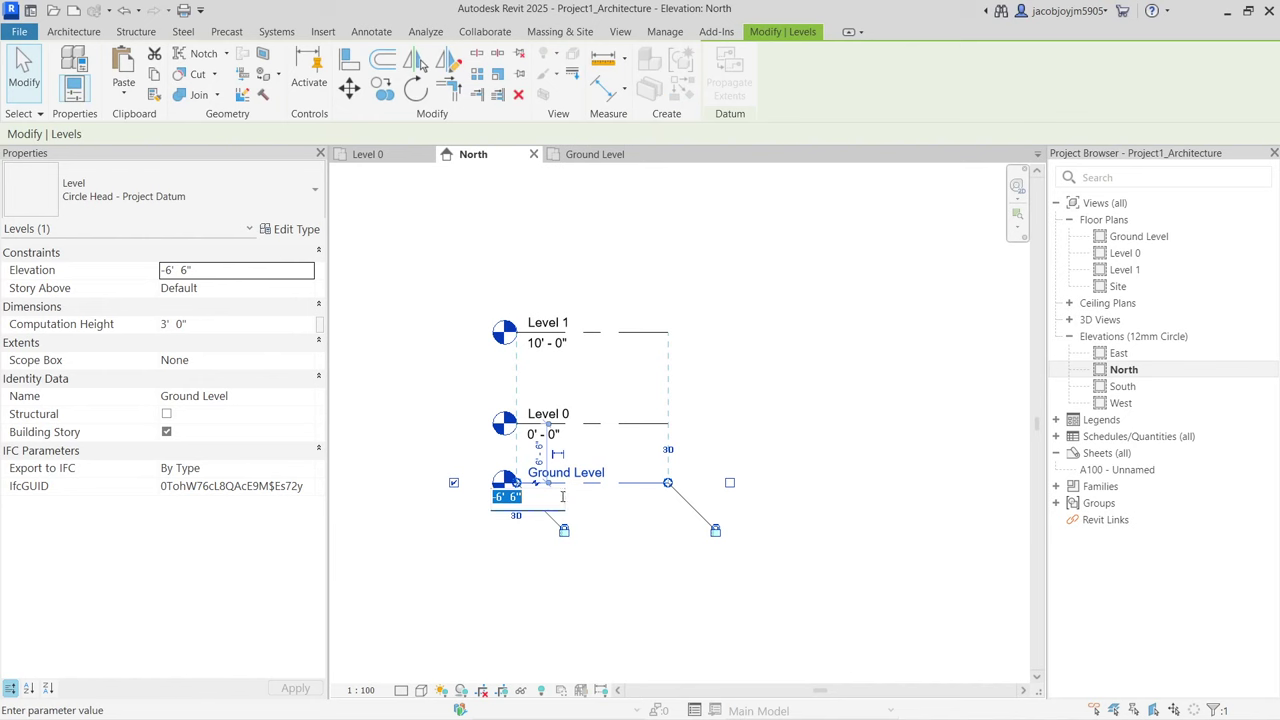
Step: Set Ground Level's elevation to -4' - 0" below Level 0
key("Return")
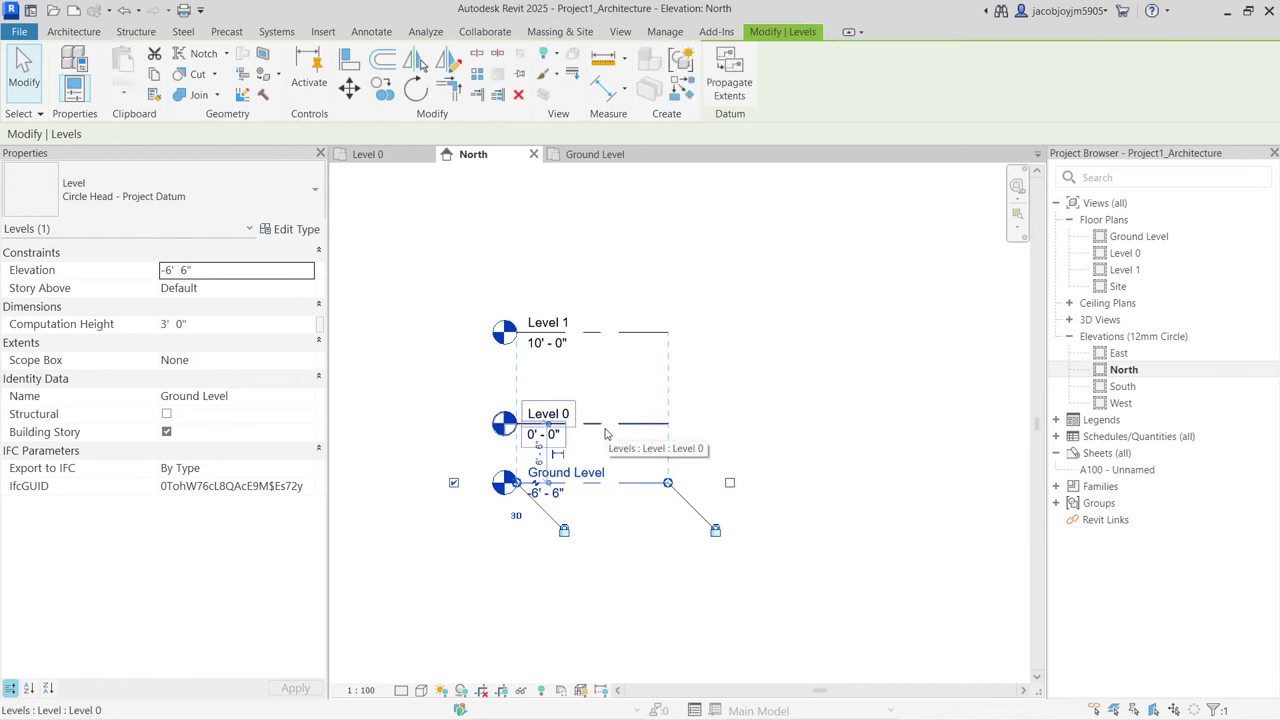
left_click(541, 495)
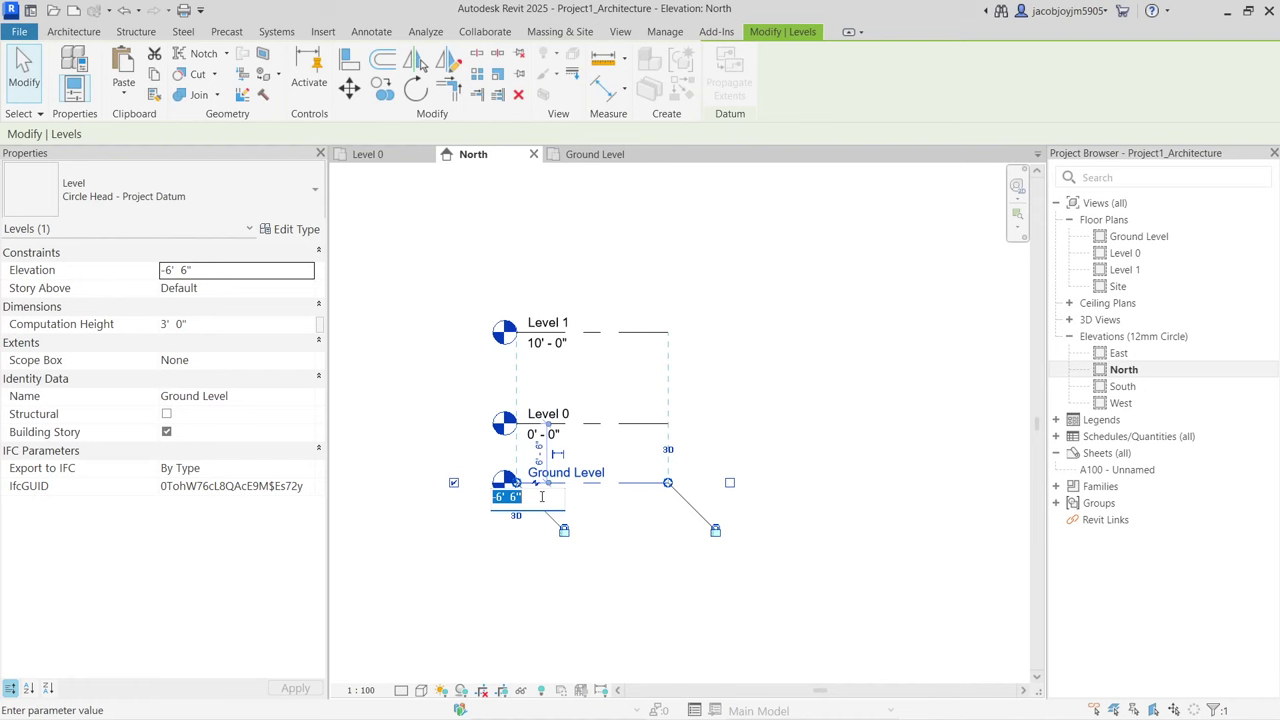
type("-4")
key("Return")
left_click(581, 514)
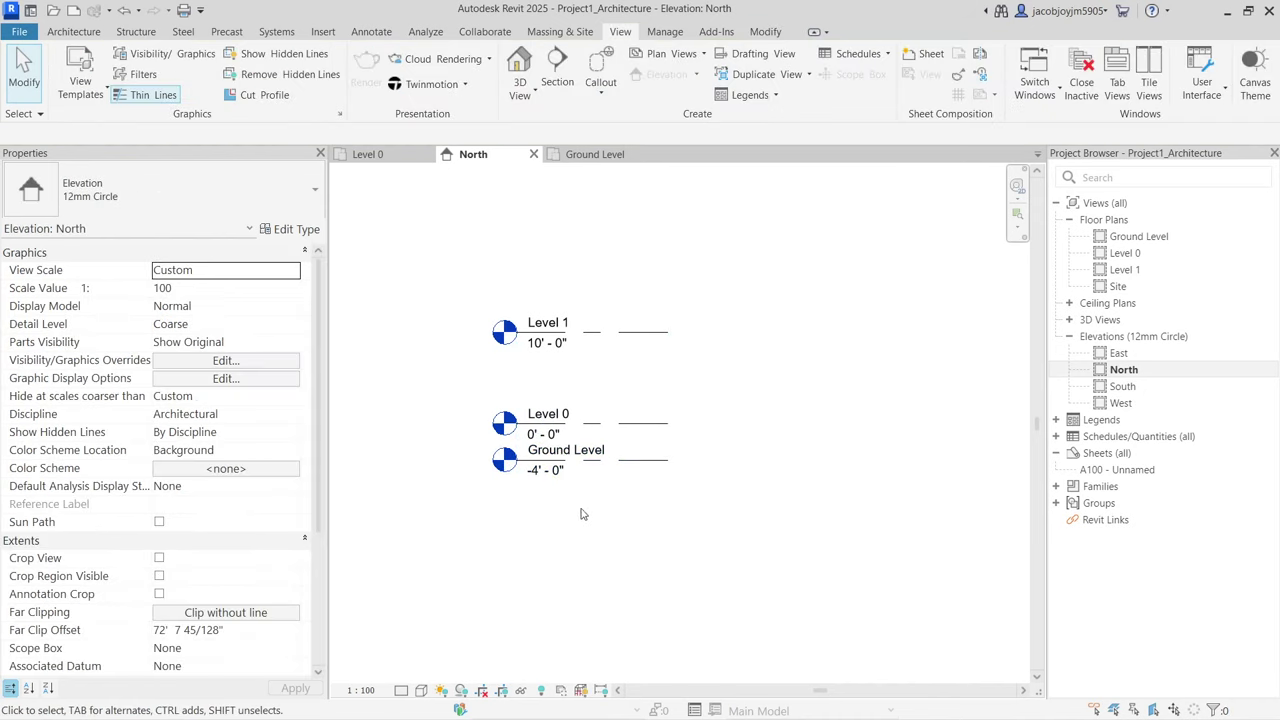
left_click(663, 461)
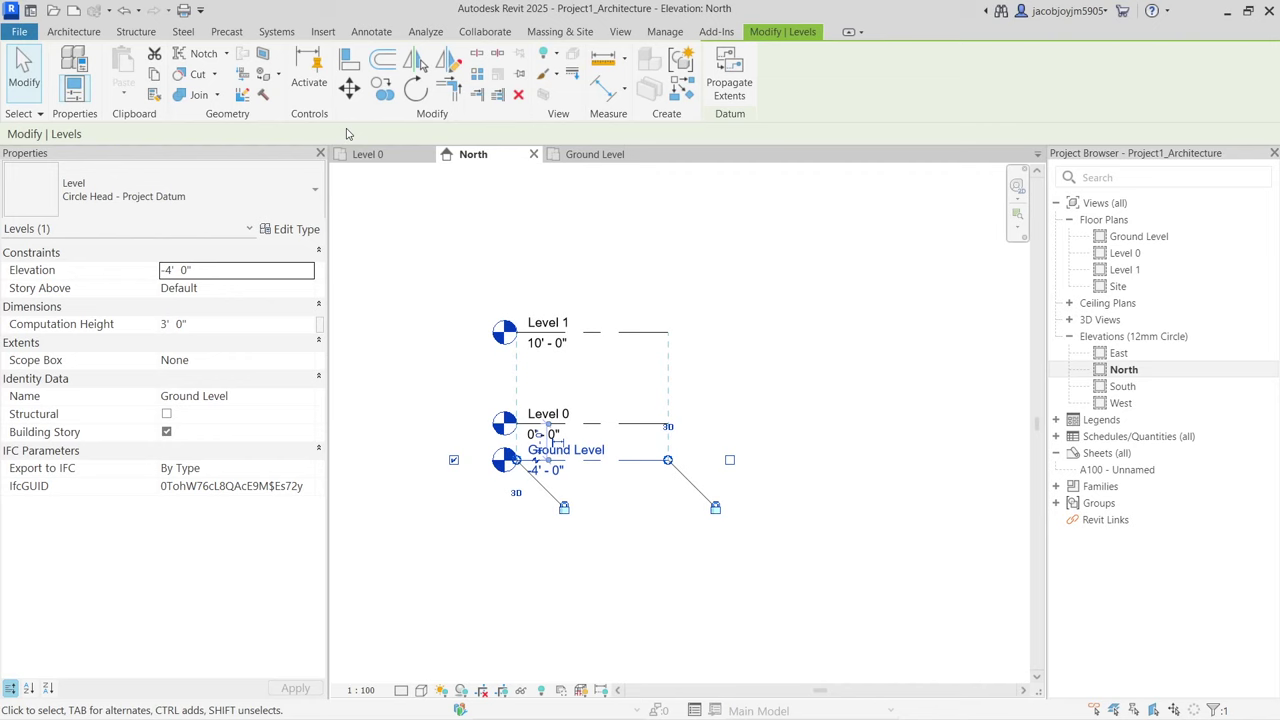
left_click(665, 530)
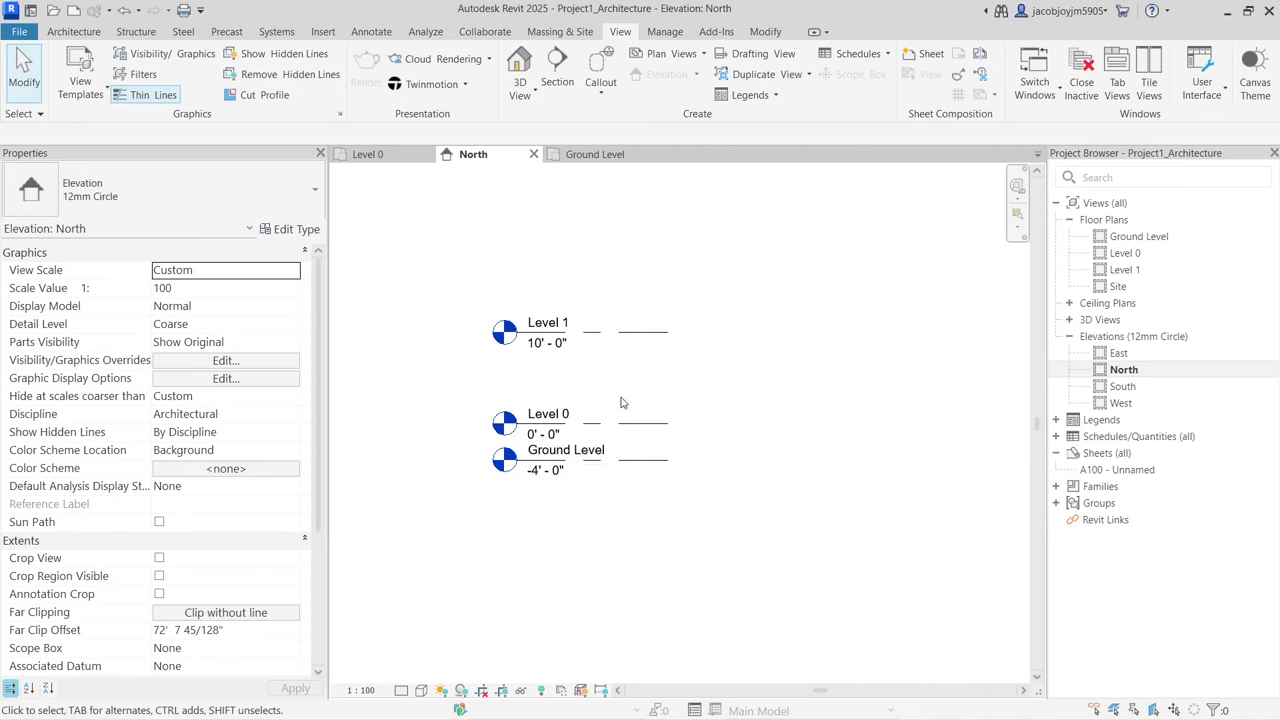
Step: Open the Ground Level floor plan from the Project Browser
left_click(560, 468)
left_click(781, 378)
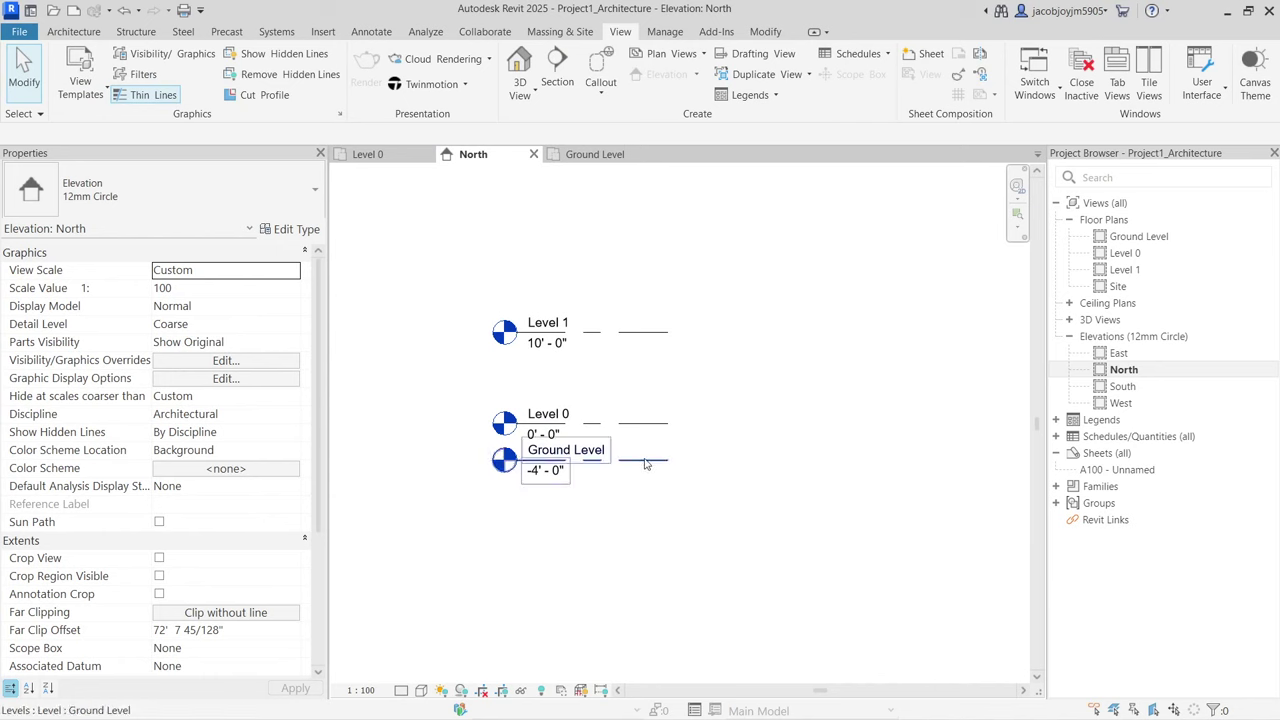
double_click(1140, 237)
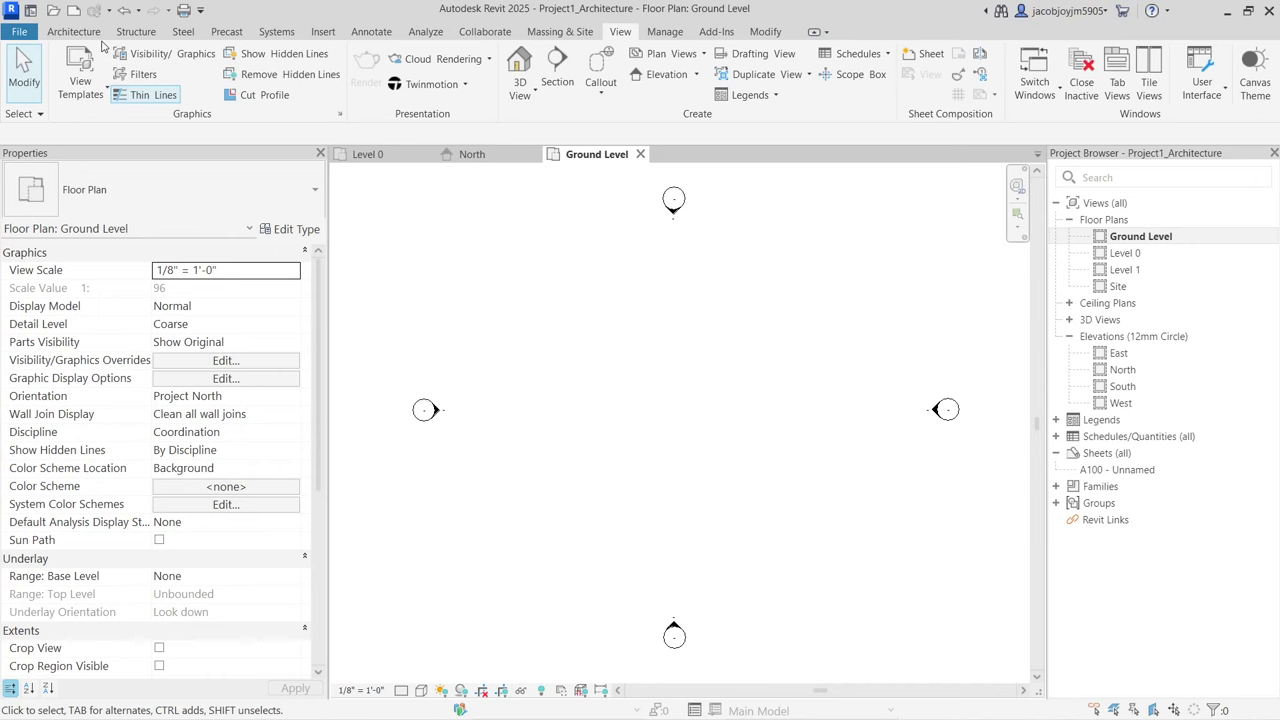
Step: Sketch a rectangular property line on the Ground Level plan
left_click(568, 32)
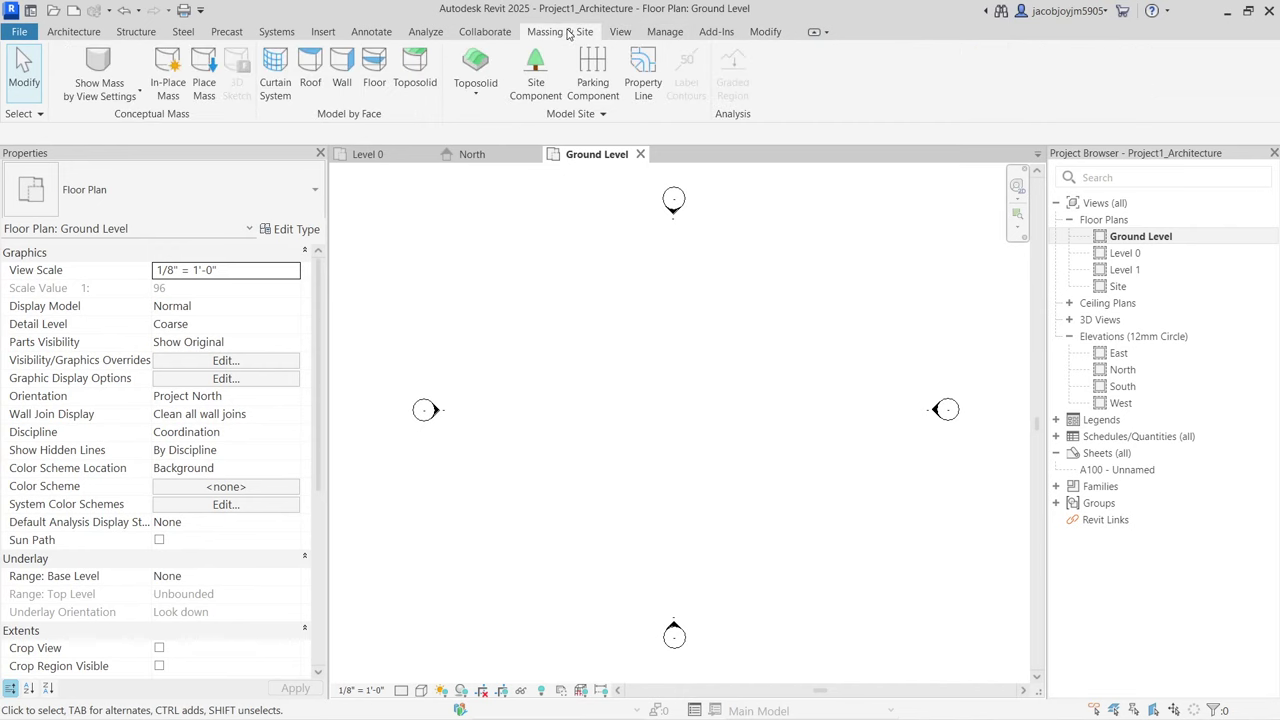
left_click(643, 86)
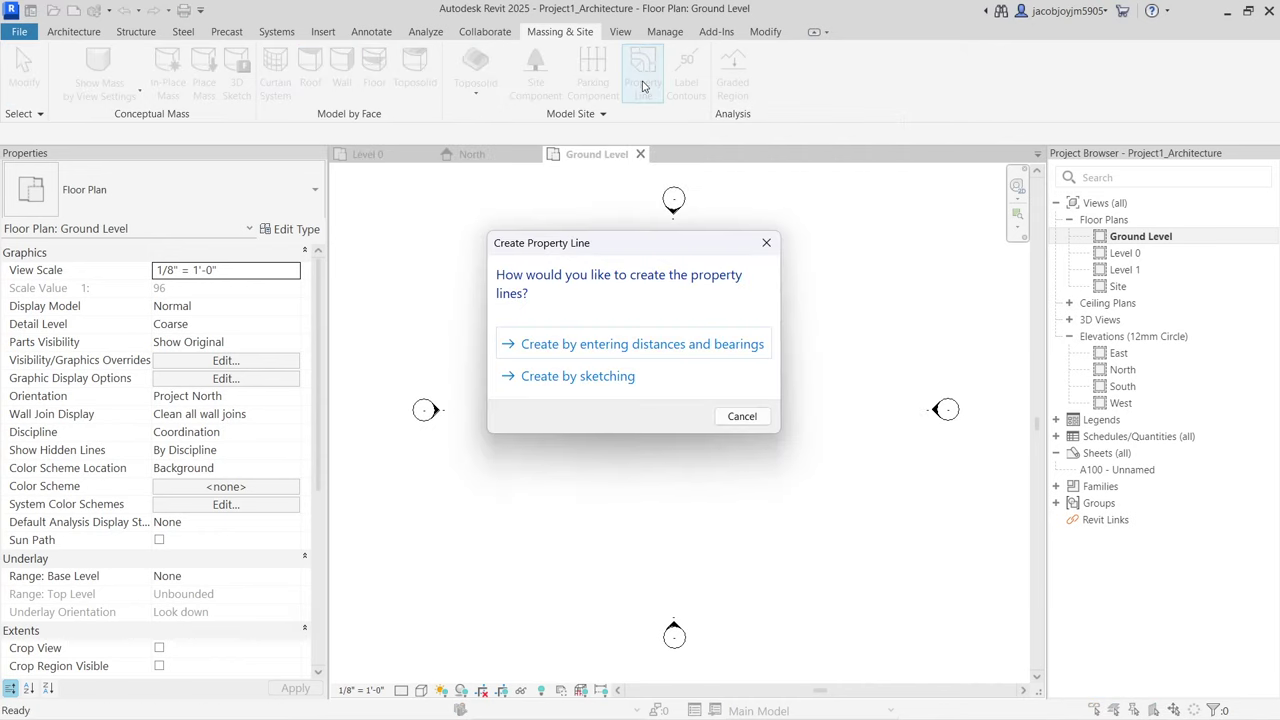
left_click(577, 376)
left_click(769, 57)
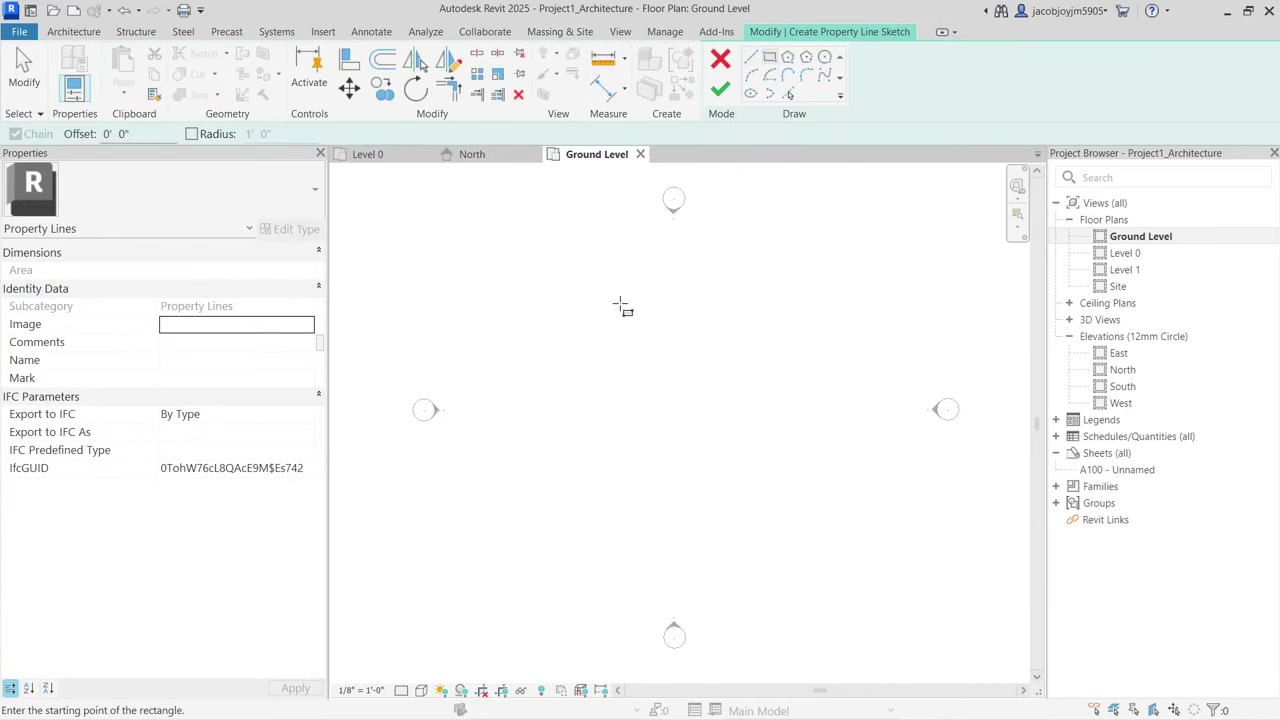
left_click(599, 282)
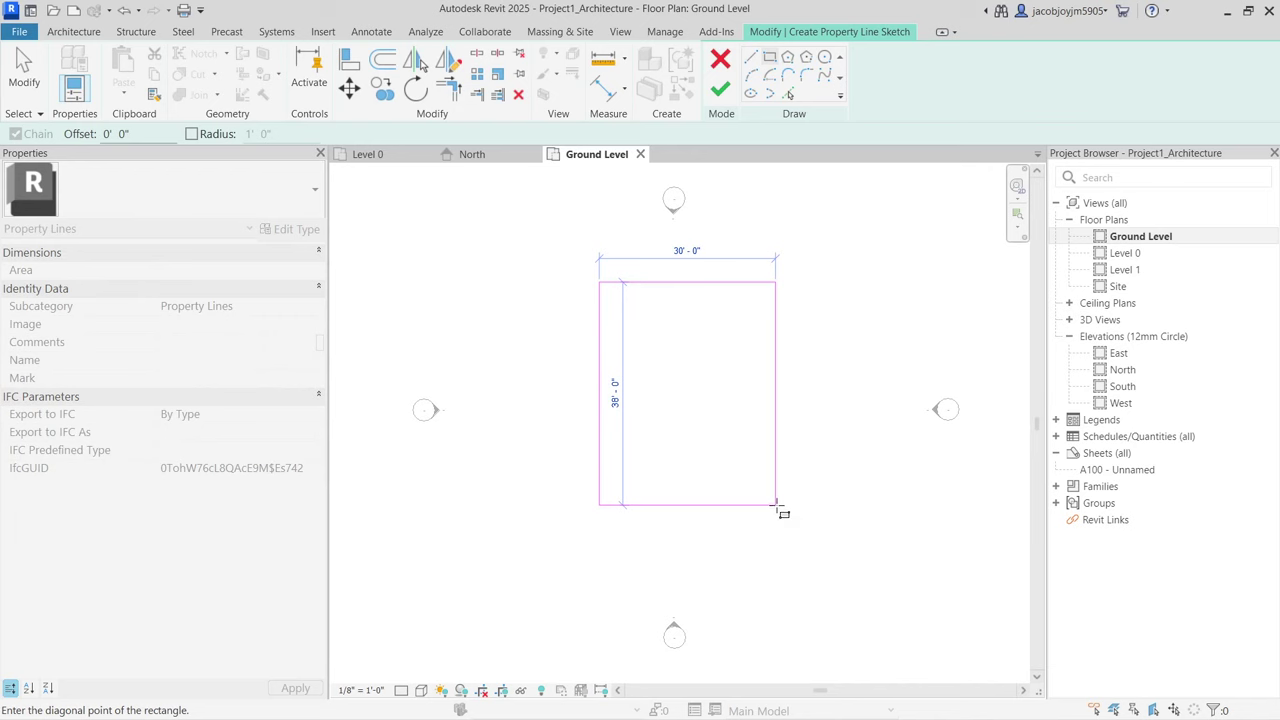
left_click(749, 463)
key("Escape")
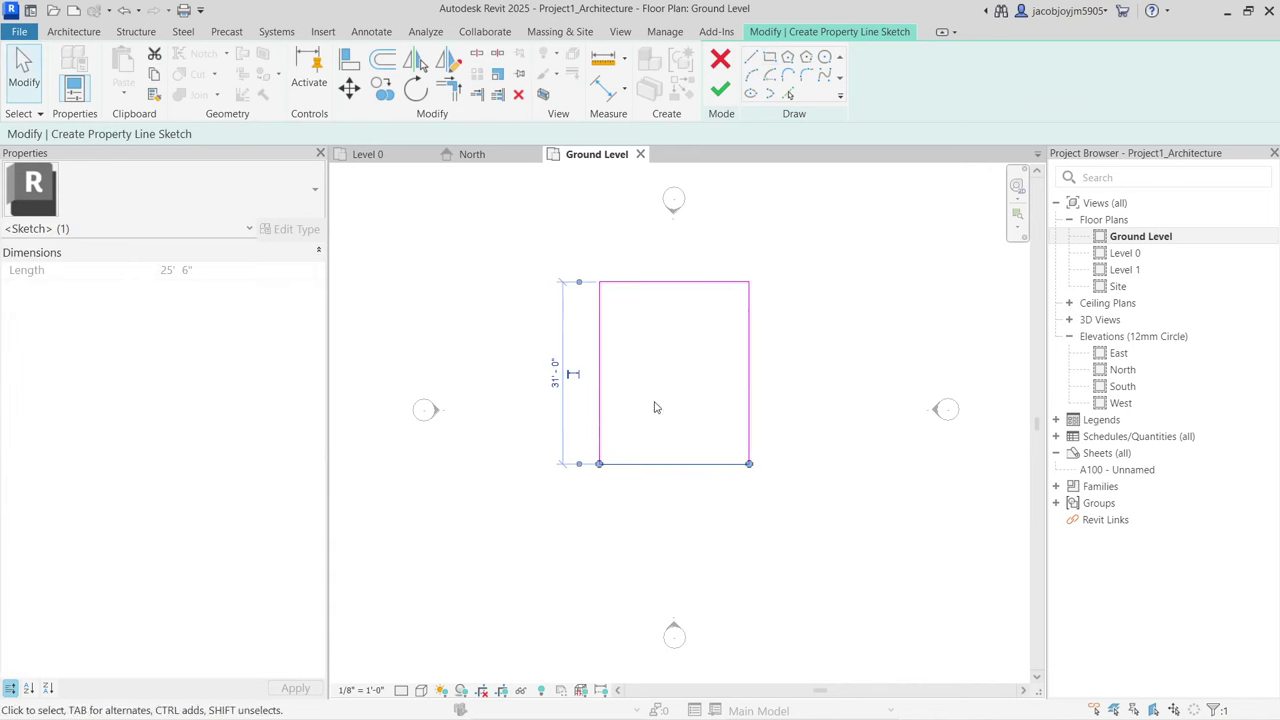
Step: Size the property line rectangle to 60' long by 40' wide
left_click(555, 372)
type("60")
key("Return")
key("Escape")
left_click(750, 437)
scroll(657, 449, "down", 2)
left_click(675, 607)
type("40")
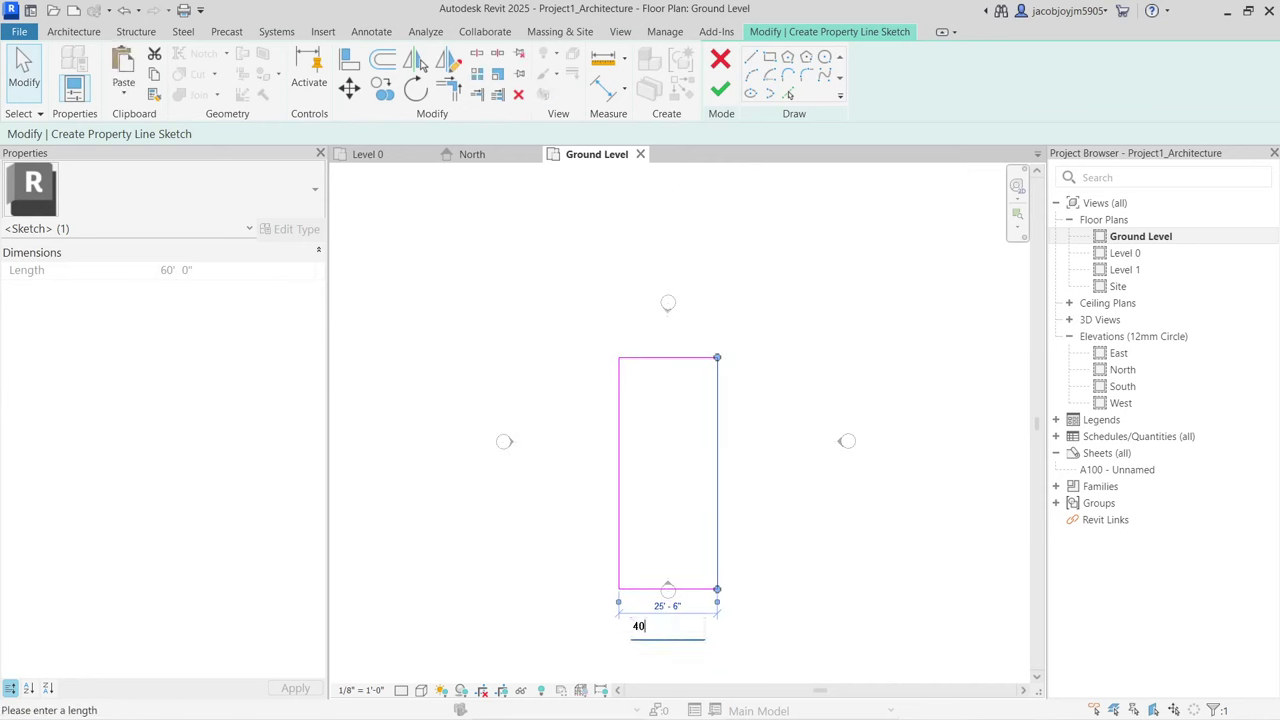
key("Return")
key("Escape")
Step: Move the rectangle up and left, finish the property line, and recentre the plan
key("Tab")
left_click(715, 590)
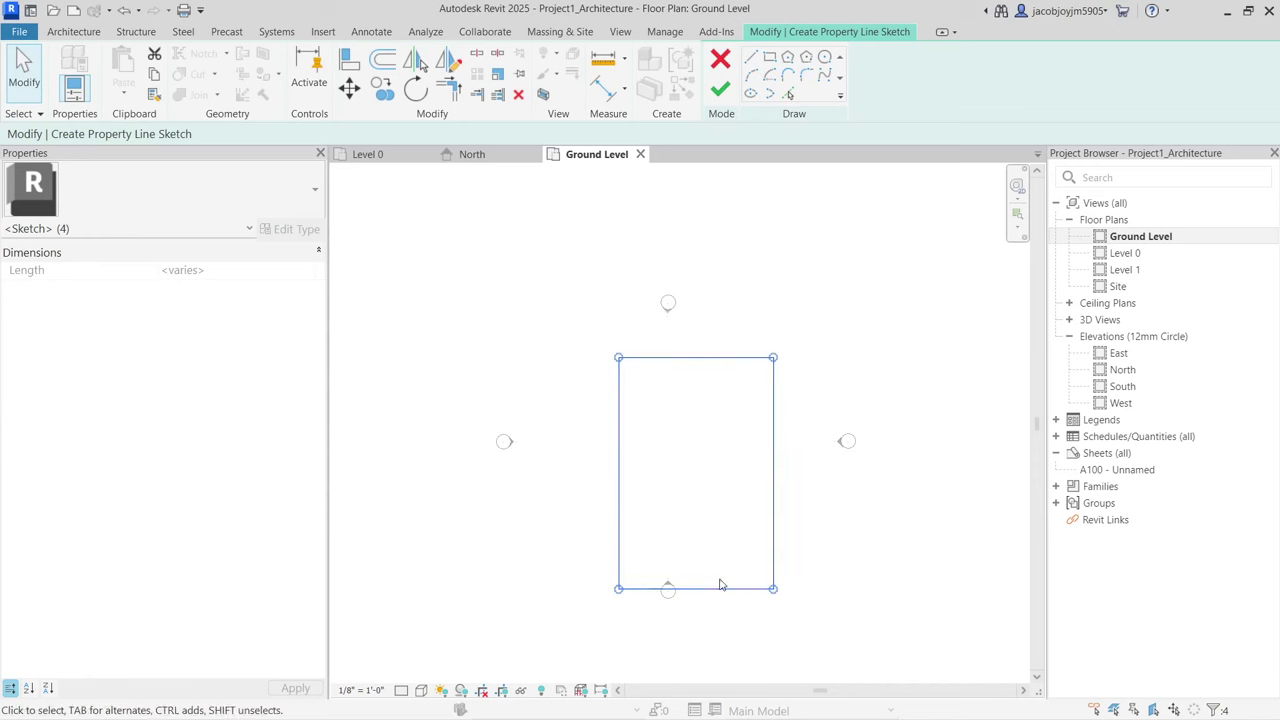
mouse_move(728, 592)
left_mouse_down()
mouse_move(714, 562)
mouse_move(663, 571)
mouse_move(698, 570)
left_mouse_up()
scroll(631, 331, "down", 3)
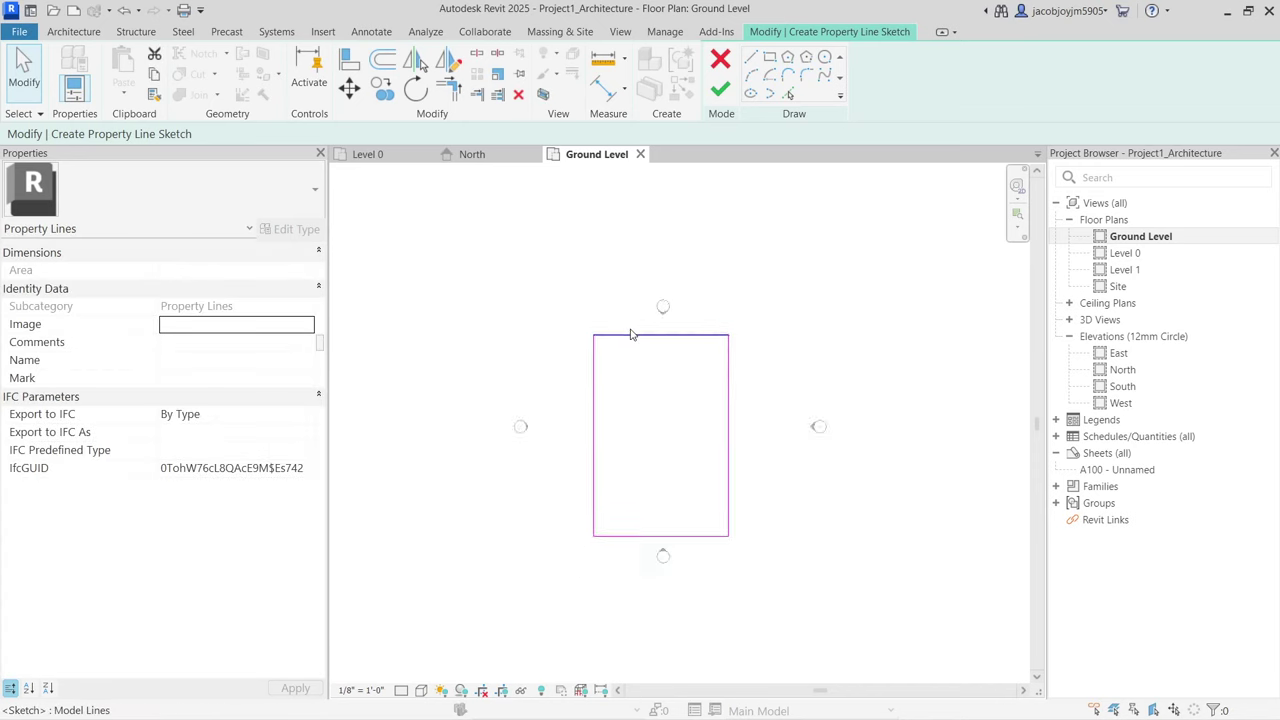
left_click(720, 89)
middle_click_drag(707, 425, 704, 374)
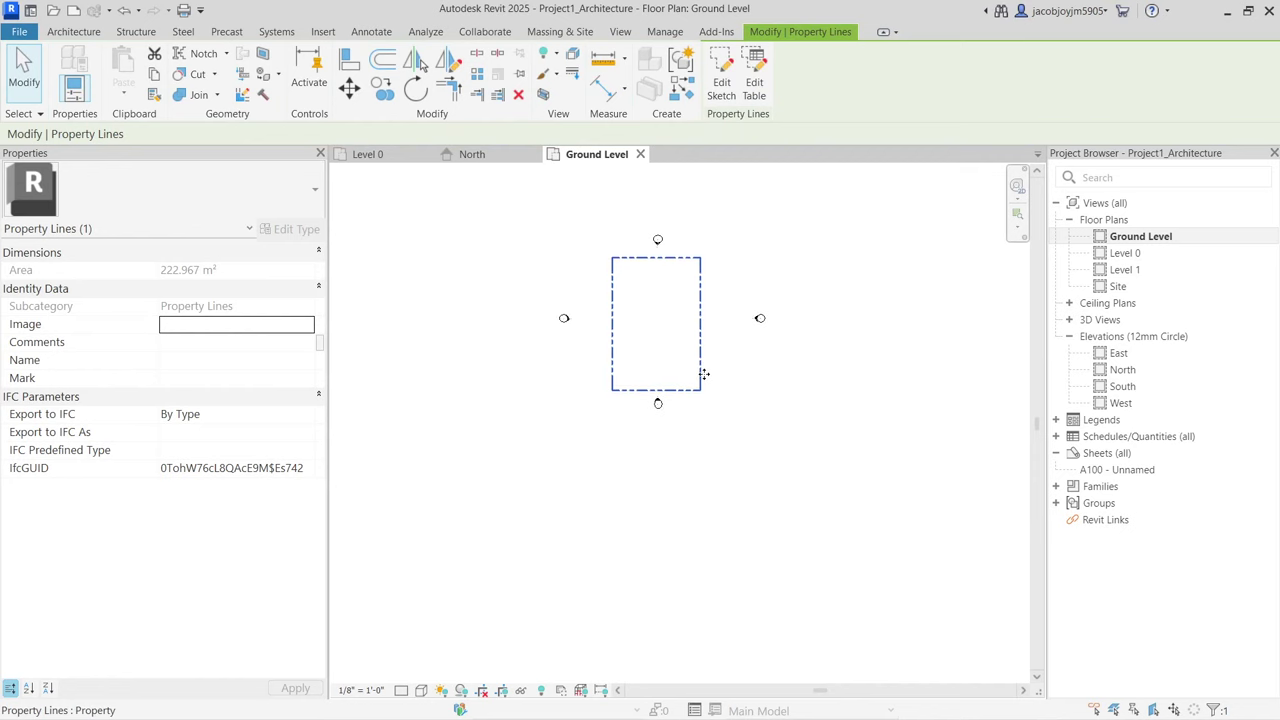
left_click(704, 374)
left_click(701, 375)
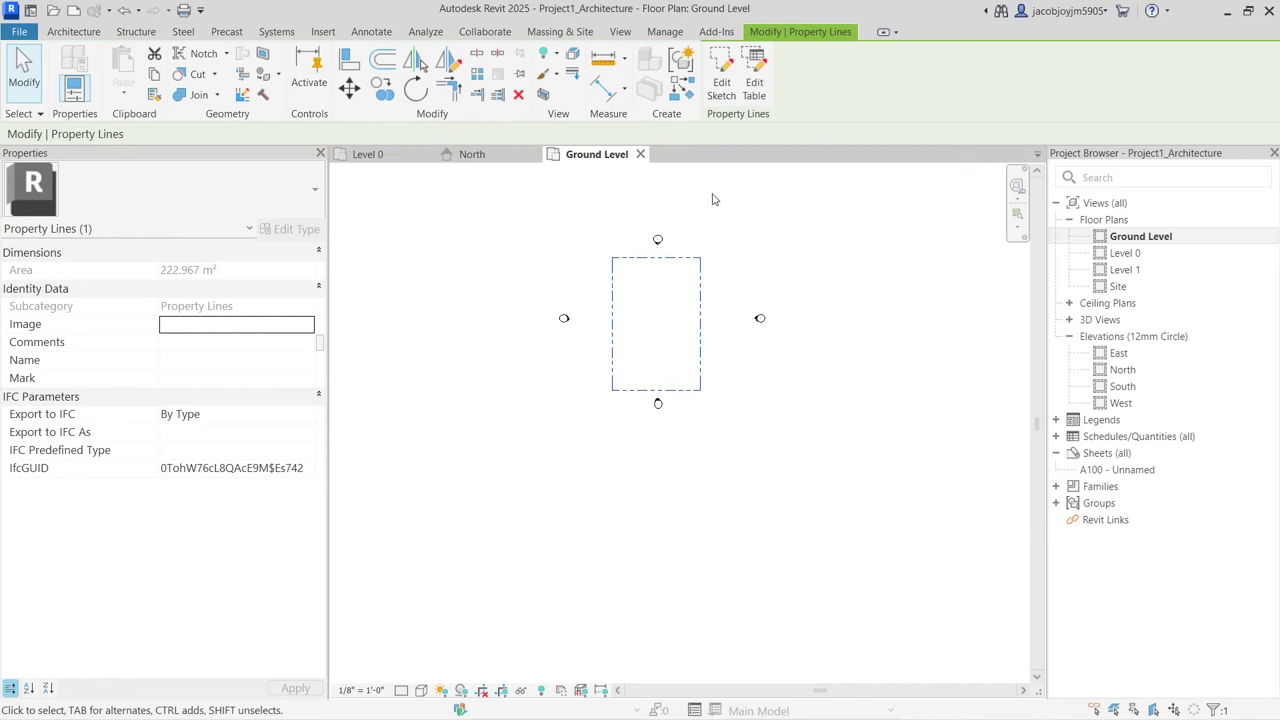
left_click(681, 88)
key("Escape")
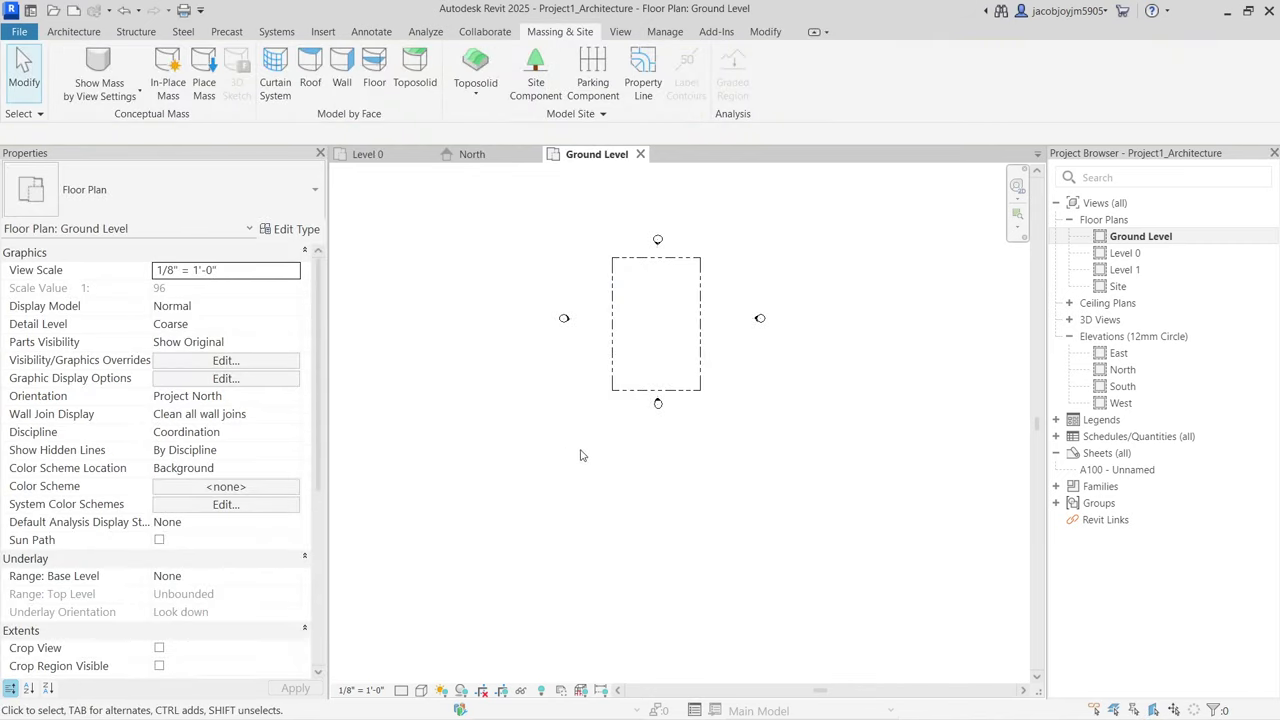
Step: Sketch a new property line as two parallel horizontal lines below the rectangle
left_click(700, 385)
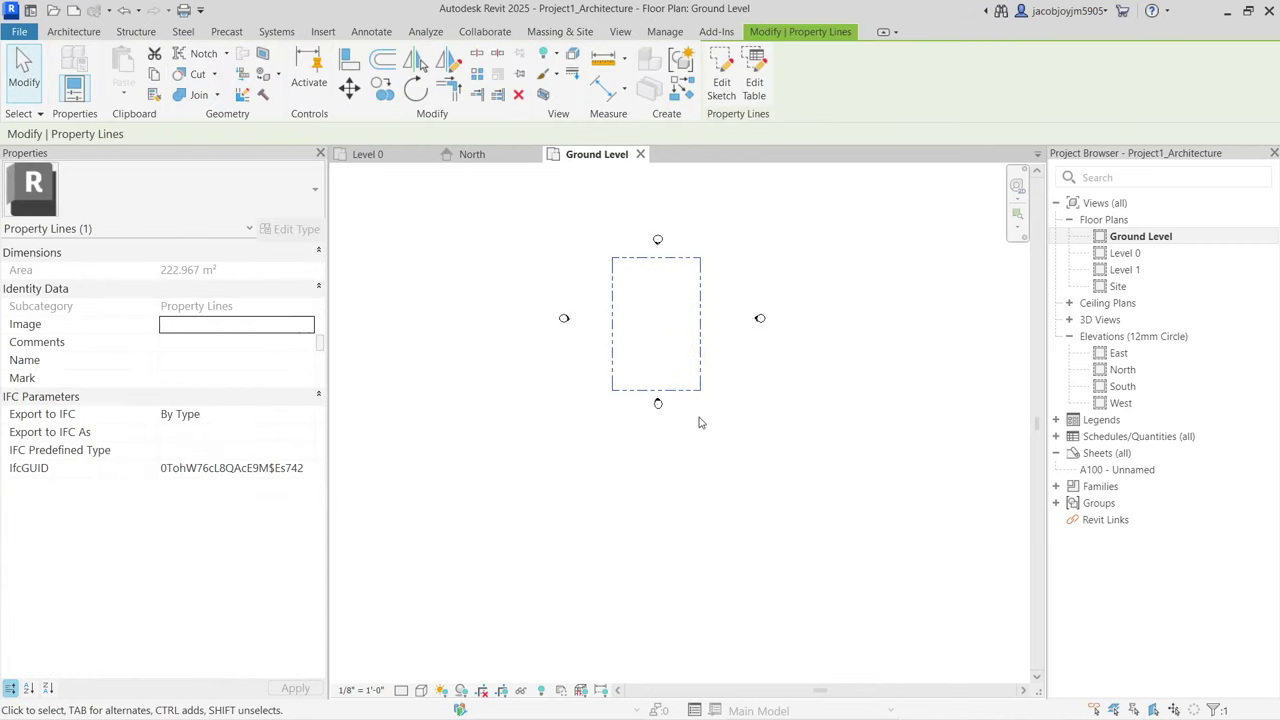
key("Return")
left_click(652, 380)
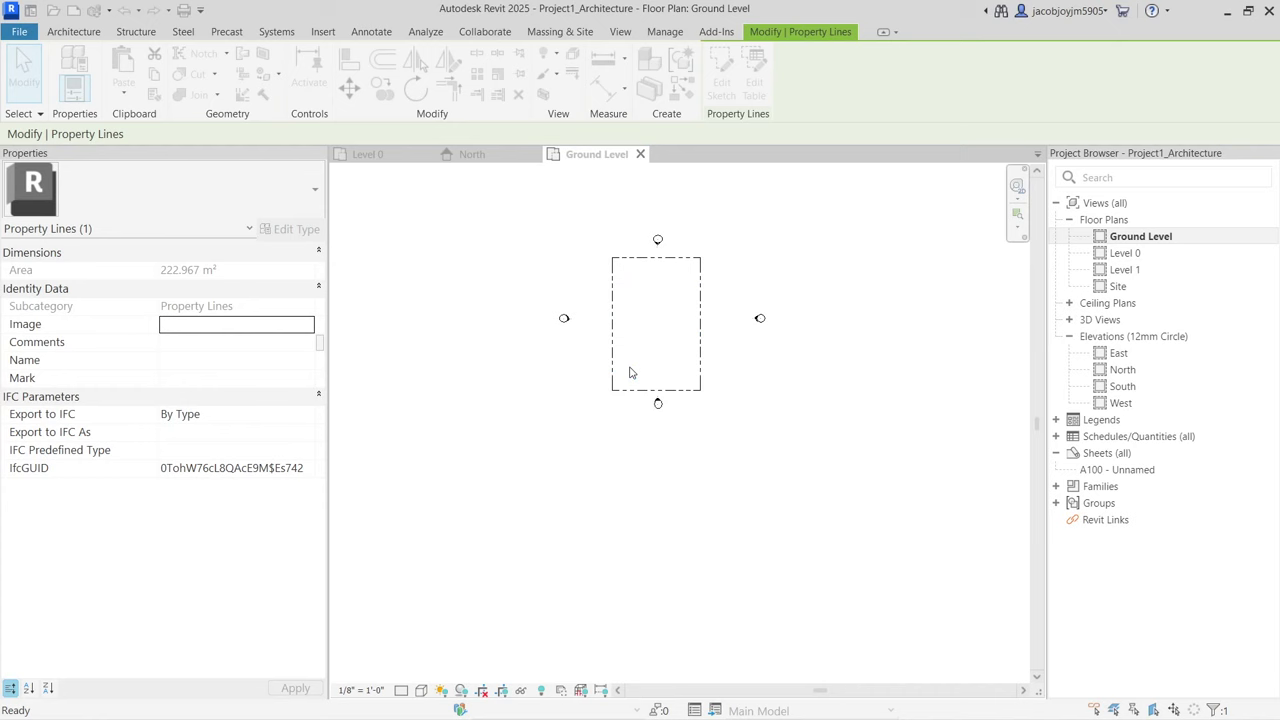
left_click(500, 467)
left_click(844, 467)
key("Escape")
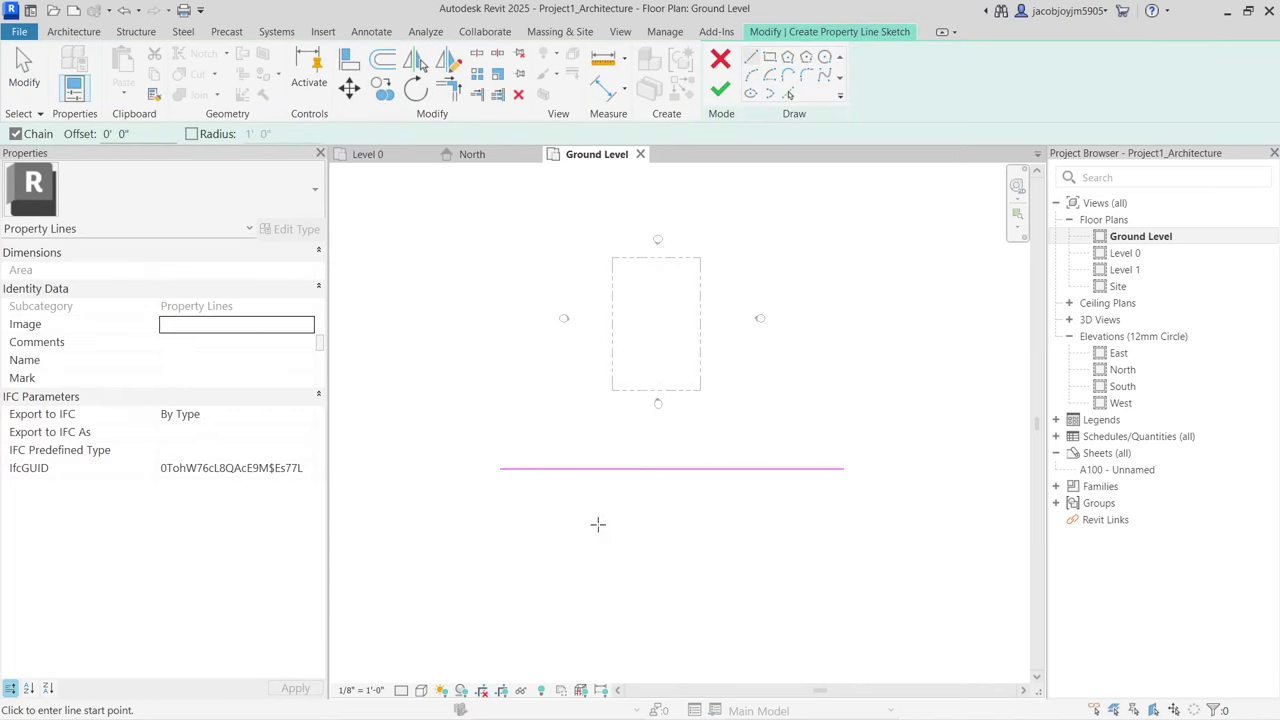
left_click(500, 521)
left_click(845, 521)
key("Escape")
key("Escape")
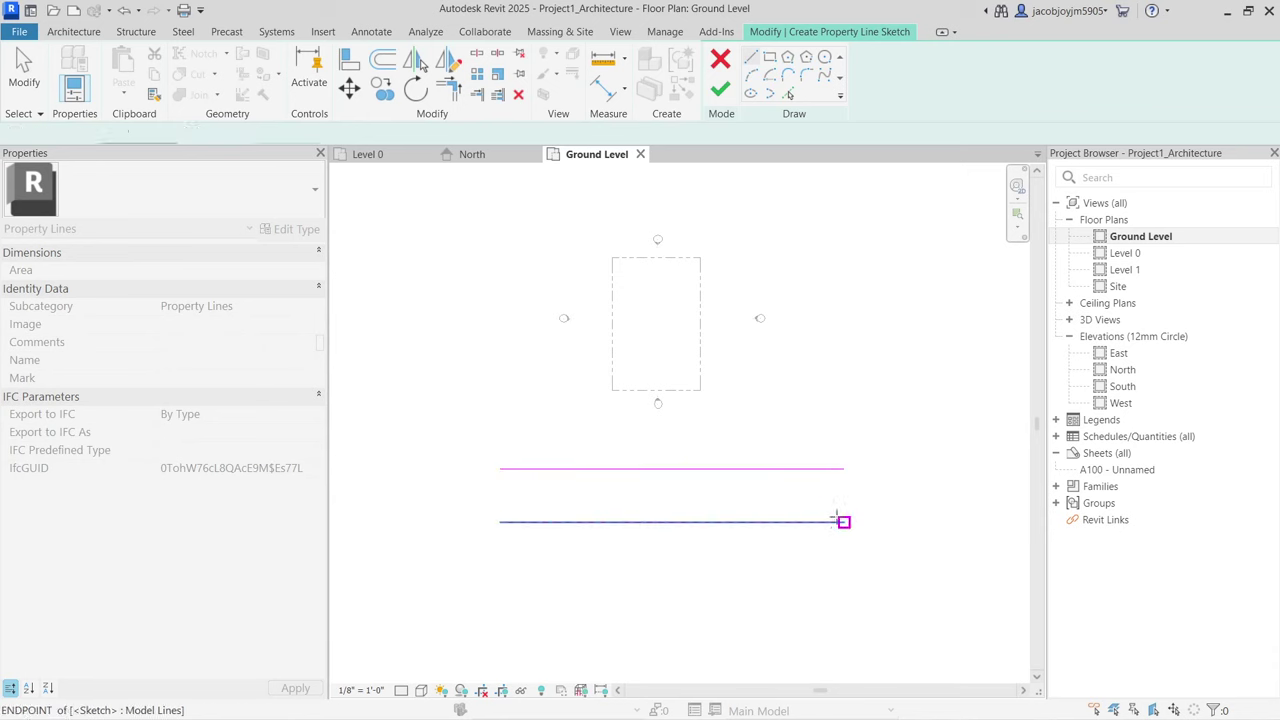
Step: Set the spacing between the two lines to 1220 with the temporary dimension
left_click(847, 522)
left_click(457, 494)
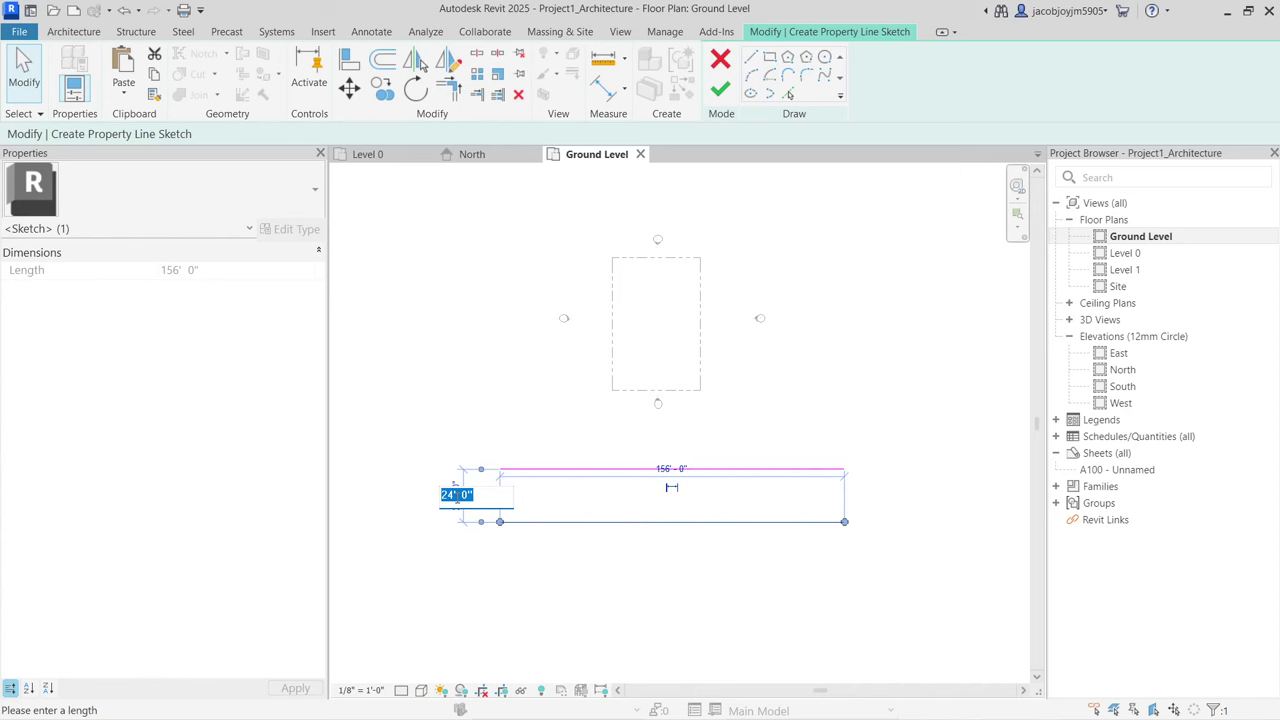
type("1220")
key("Return")
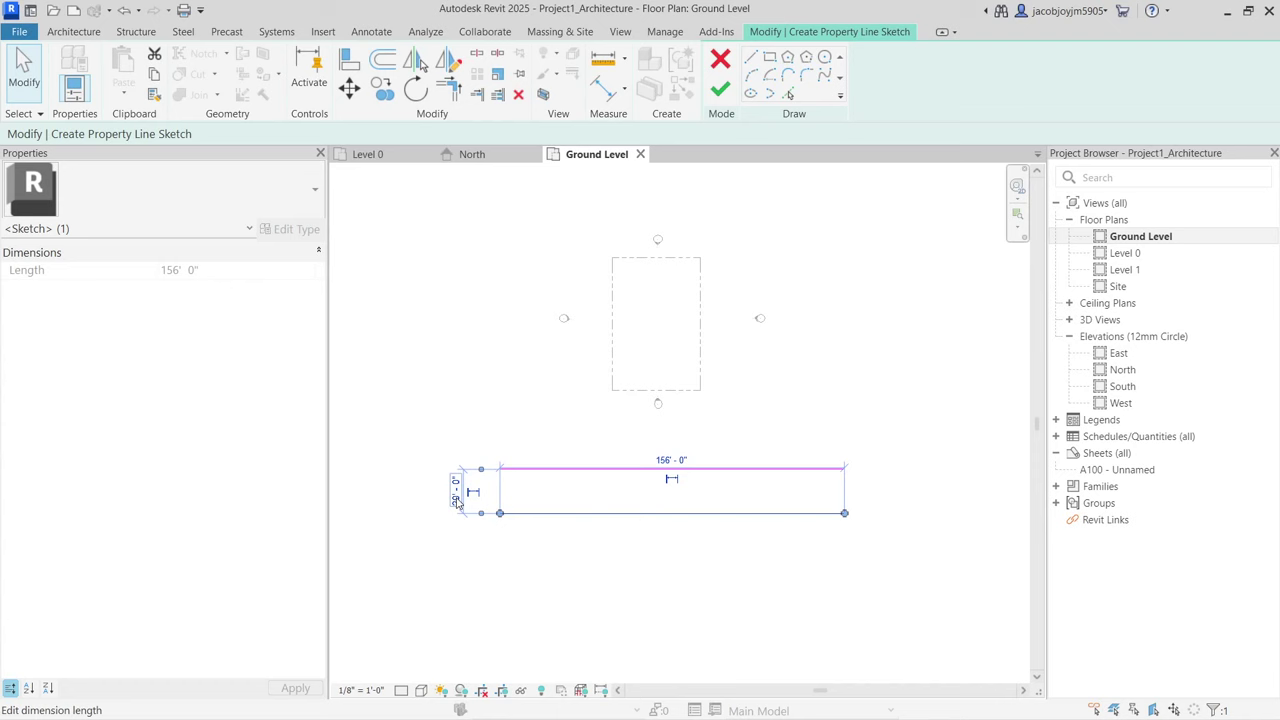
left_click(604, 496)
Step: Move both lines up just below the rectangle, reposition the lower line, and finish the property line
left_click_drag(706, 431, 609, 580)
key("m")
key("v")
left_click(651, 469)
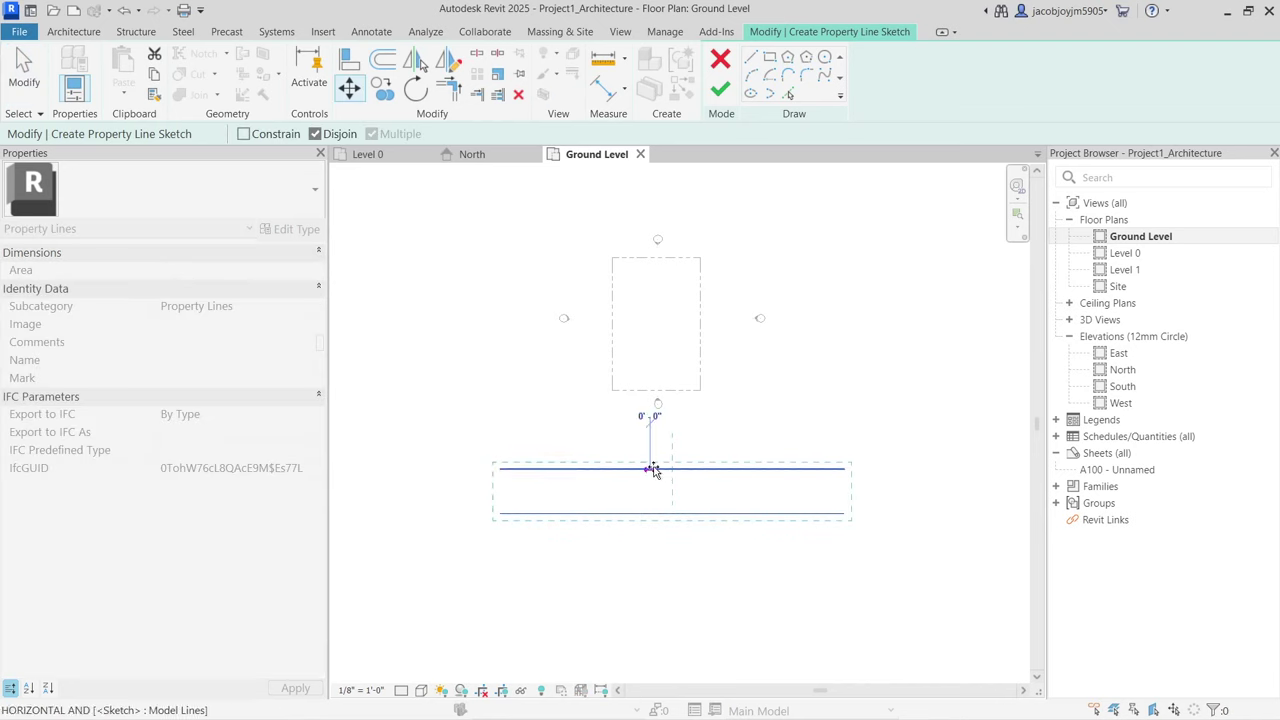
left_click(651, 389)
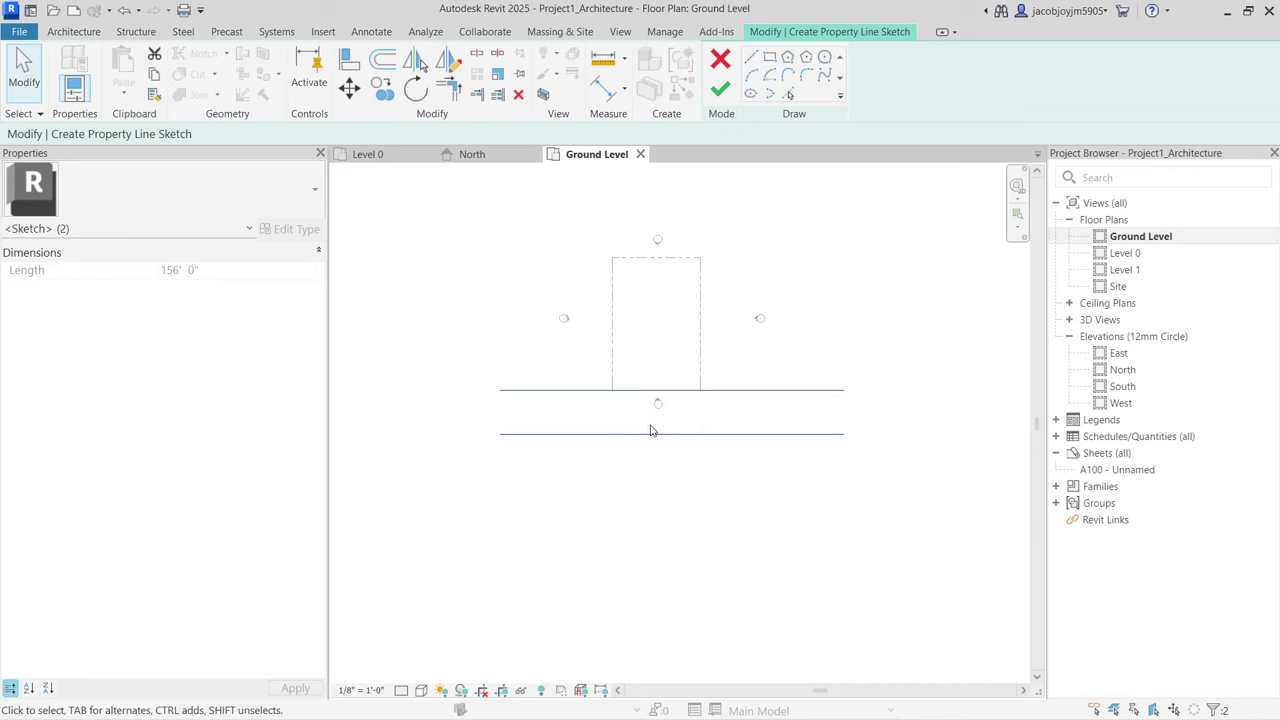
left_click(660, 433)
key("m")
key("v")
left_click(686, 390)
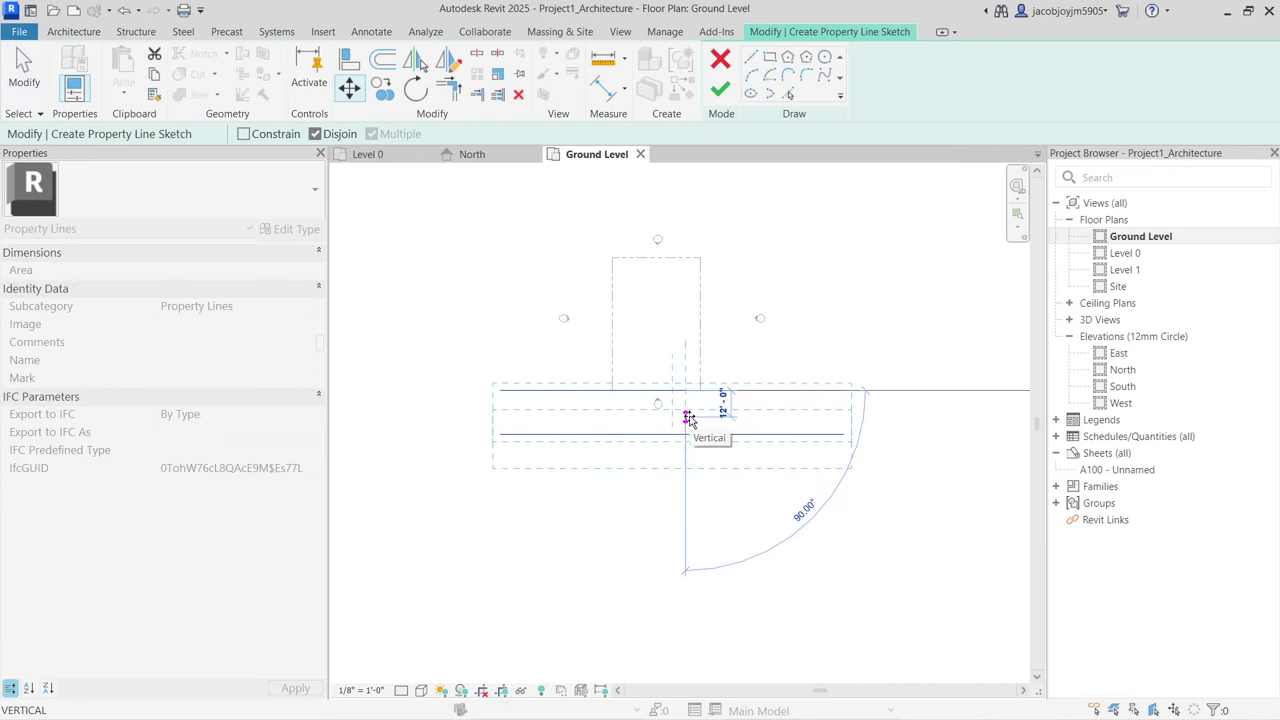
left_click(689, 421)
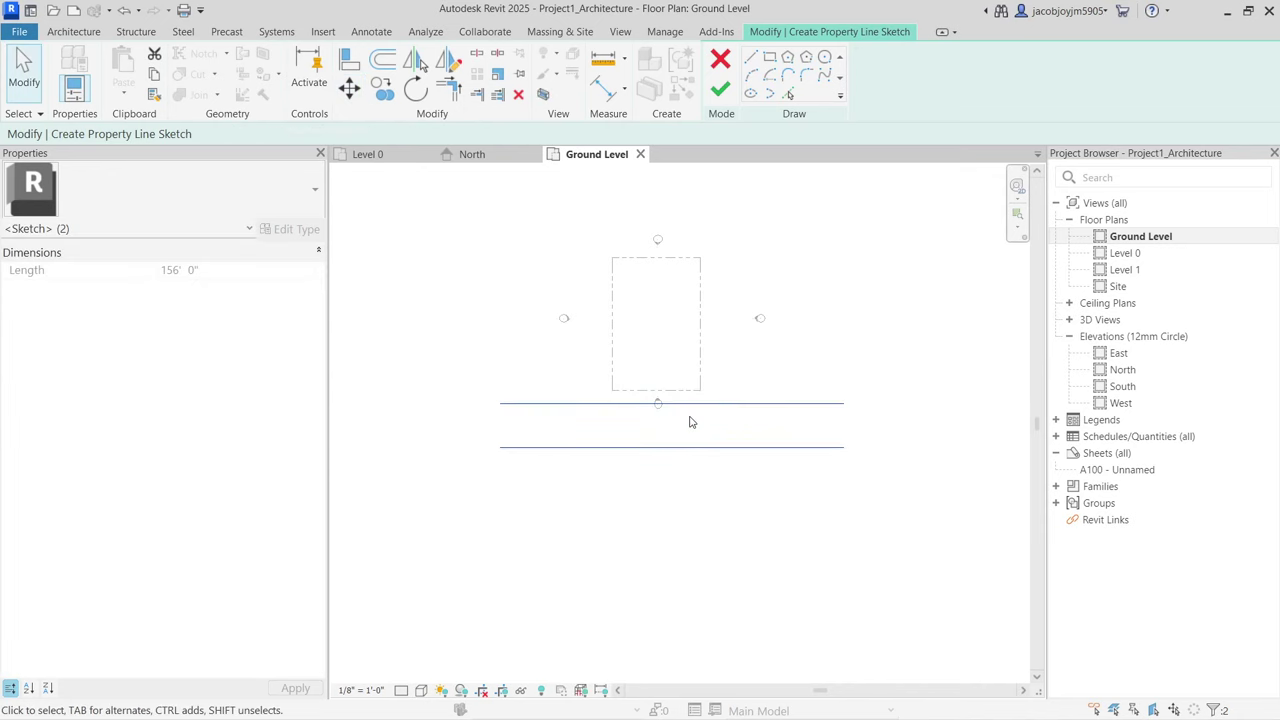
key("Escape")
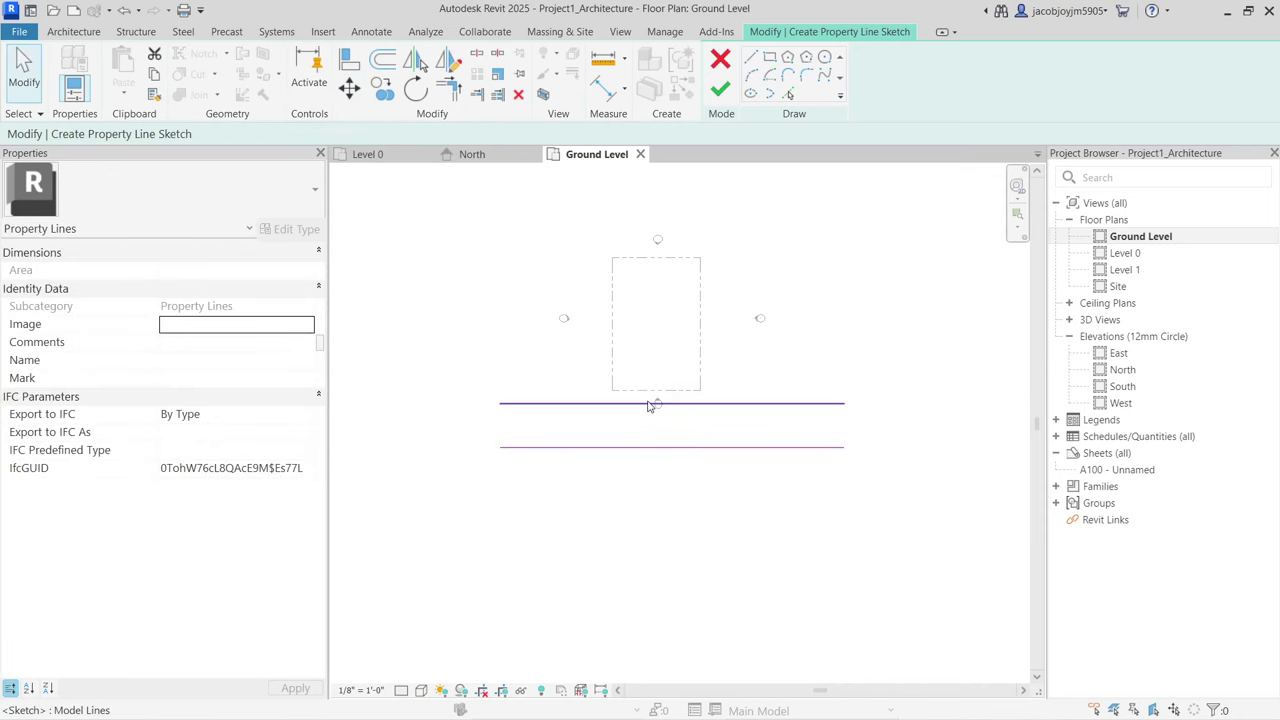
left_click(720, 89)
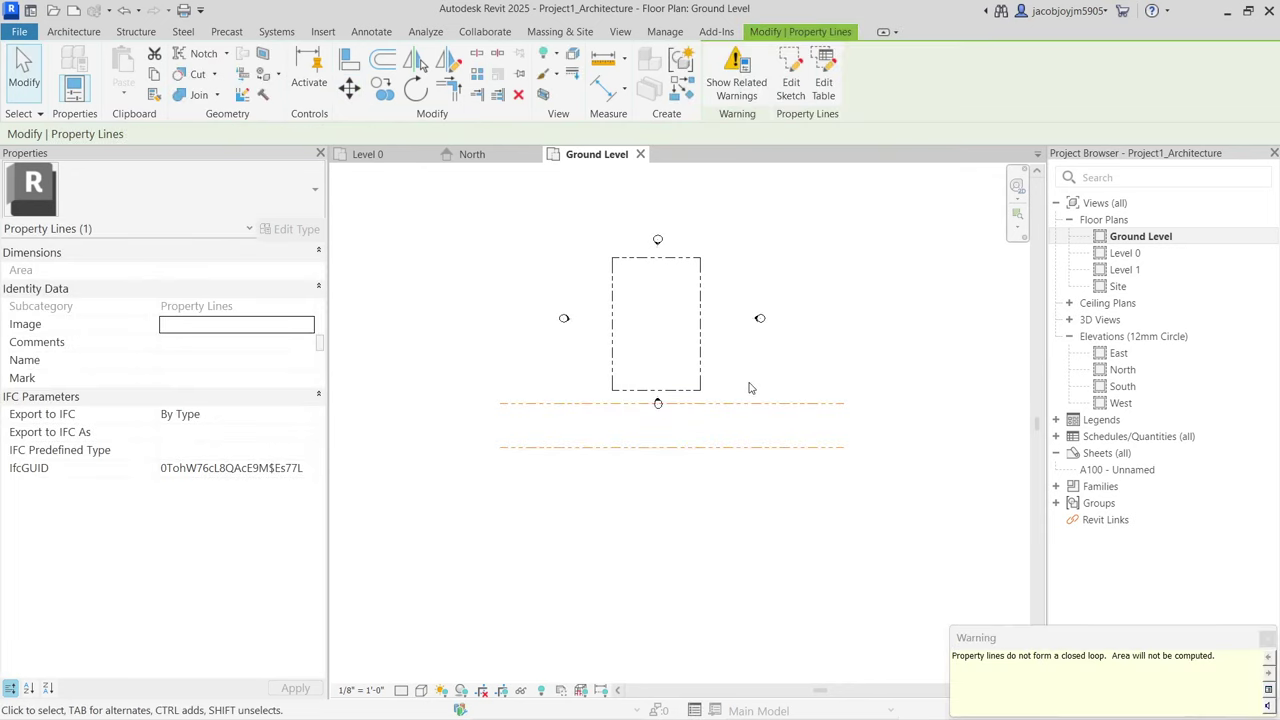
Step: Select the property line to inspect it
key("Escape")
left_click(731, 417)
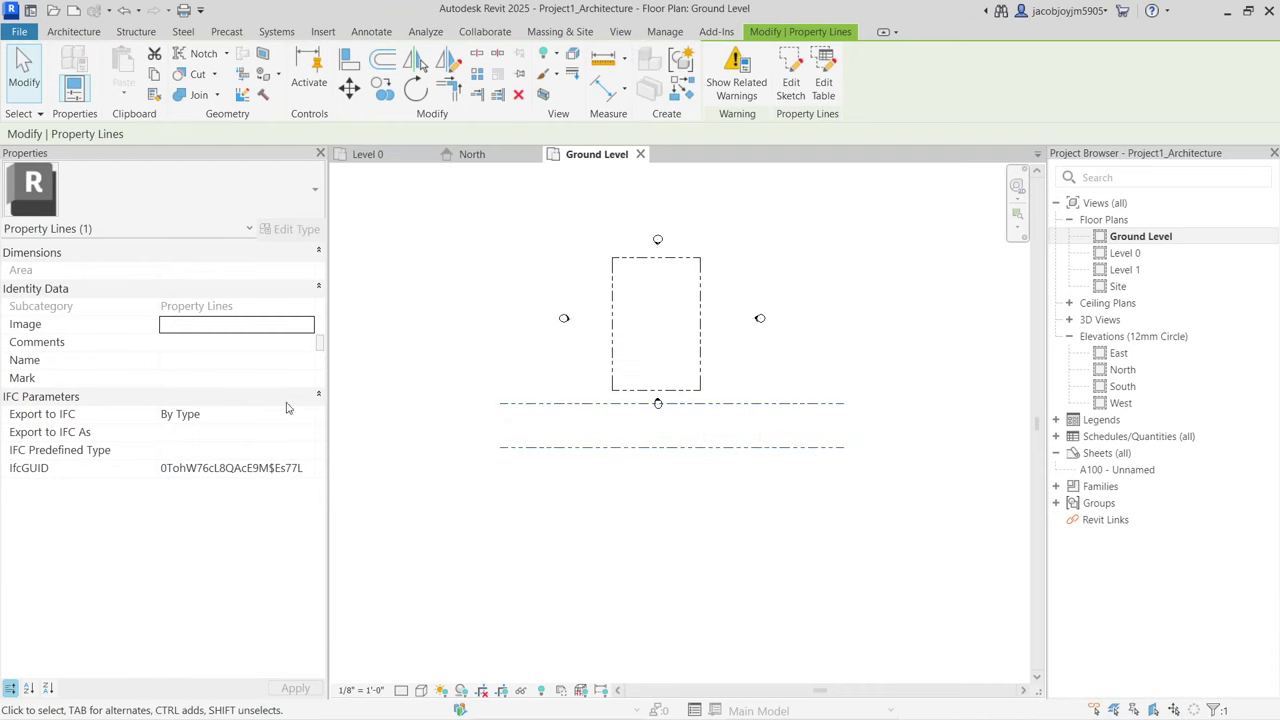
key("Escape")
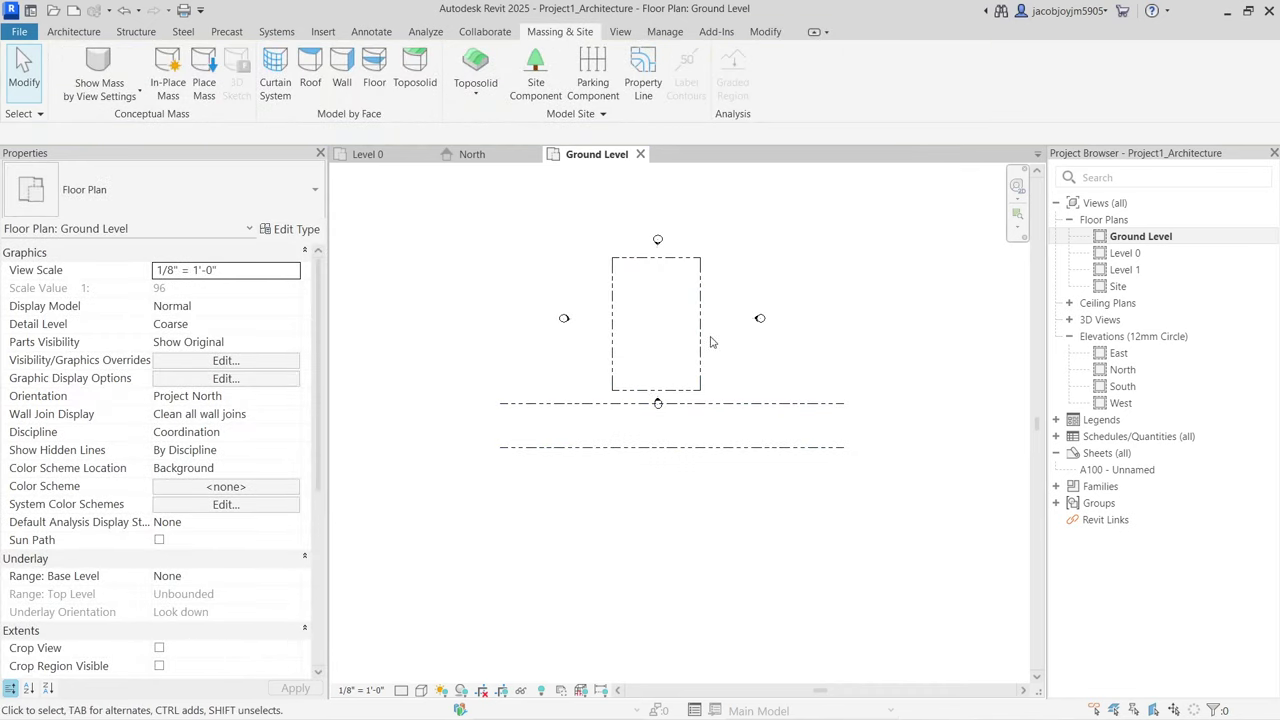
left_click(711, 411)
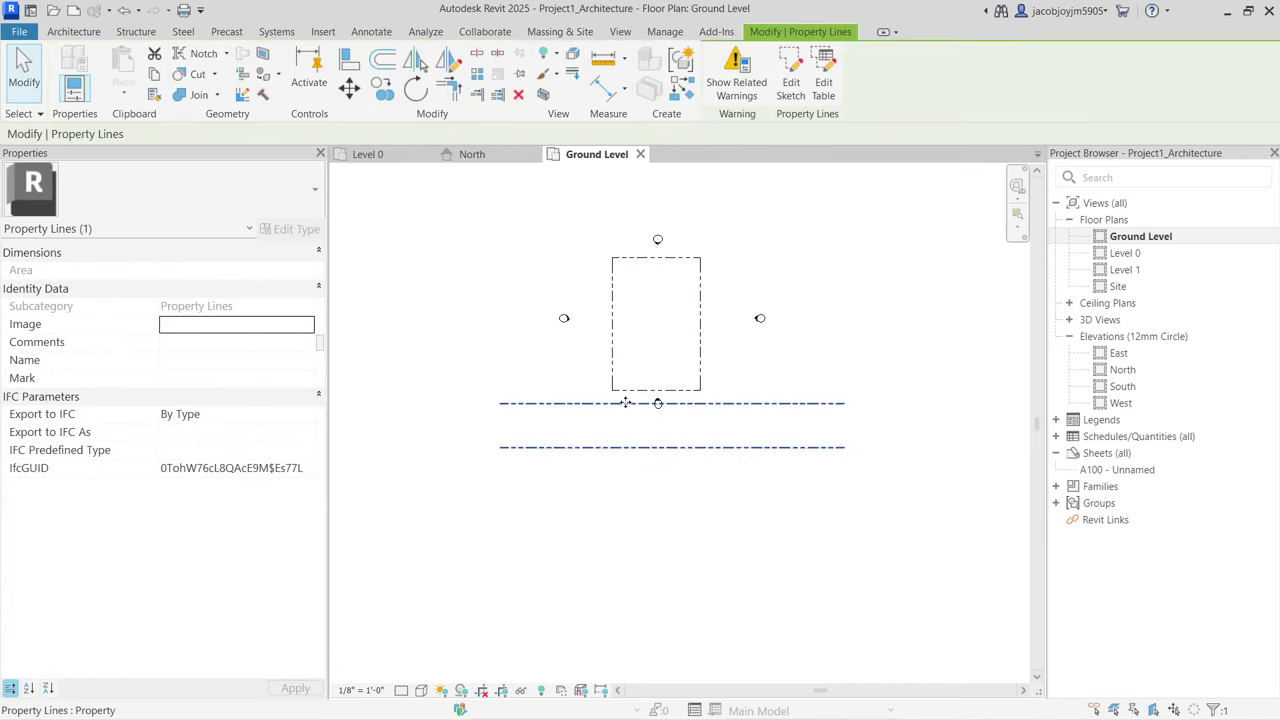
Step: Open the Level 1 floor plan from the Project Browser
double_click(1125, 253)
scroll(680, 346, "down", 4)
left_click(1178, 277)
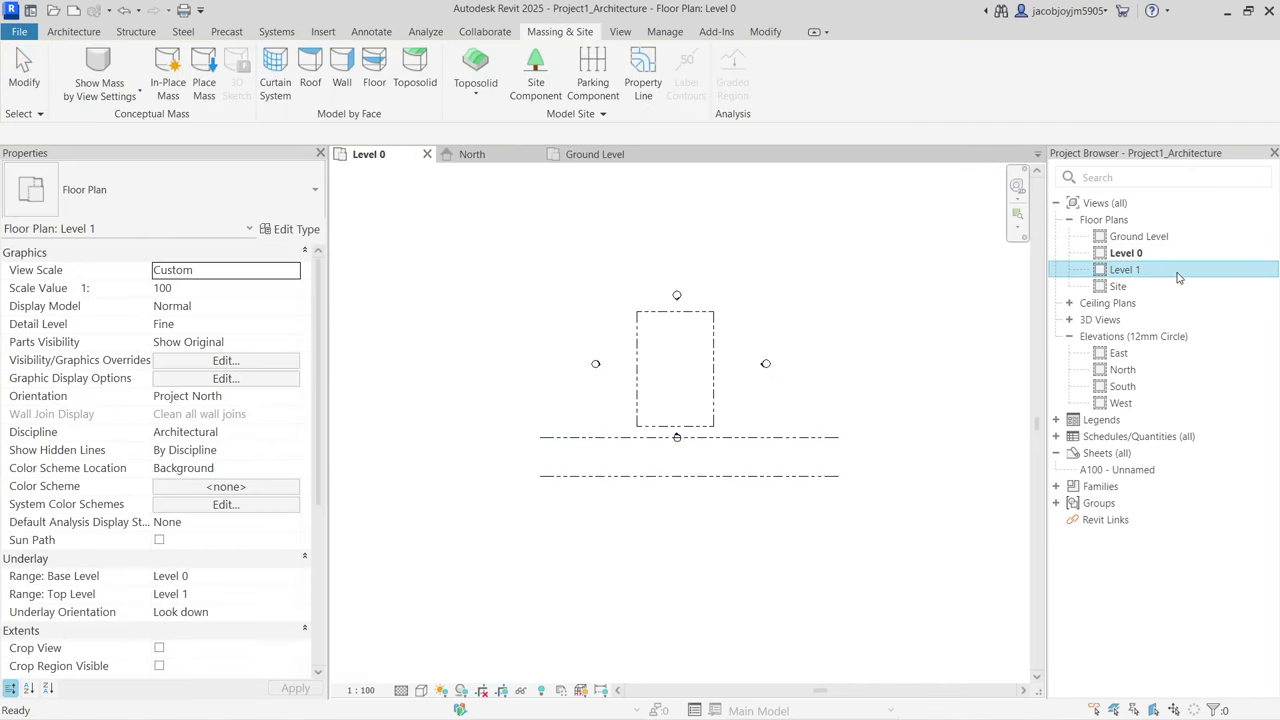
double_click(1178, 277)
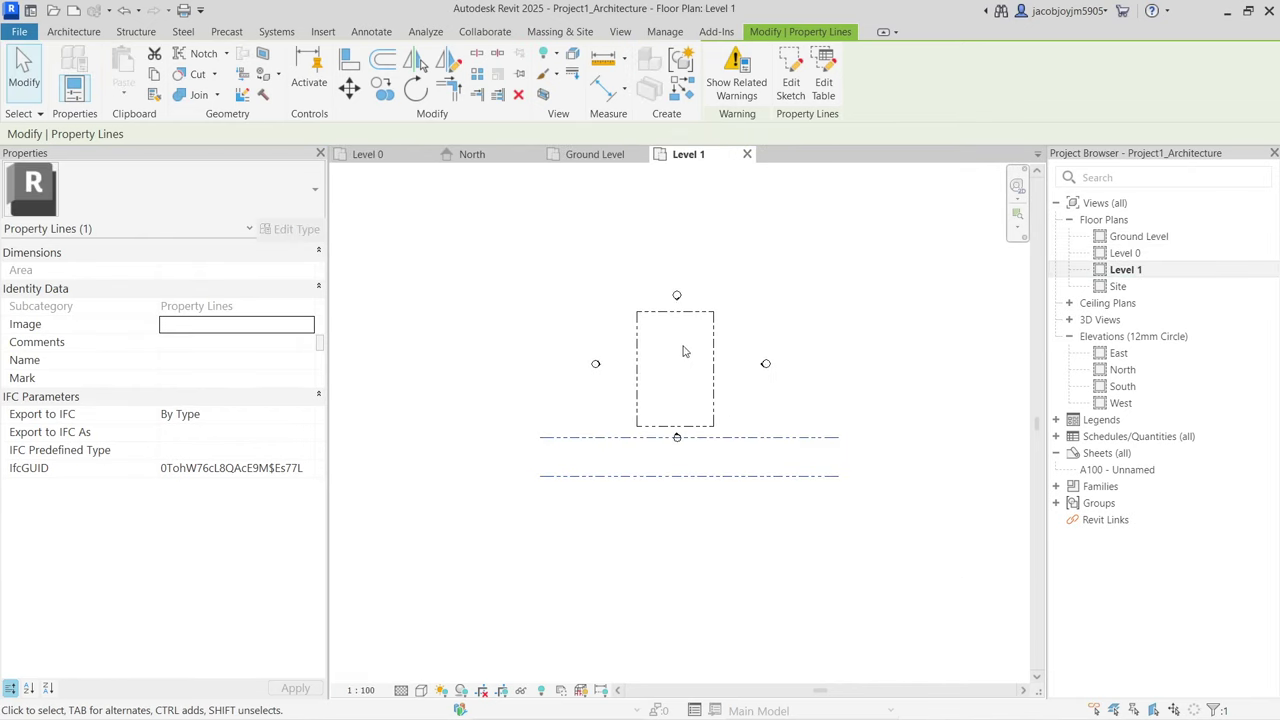
scroll(660, 370, "up", 1)
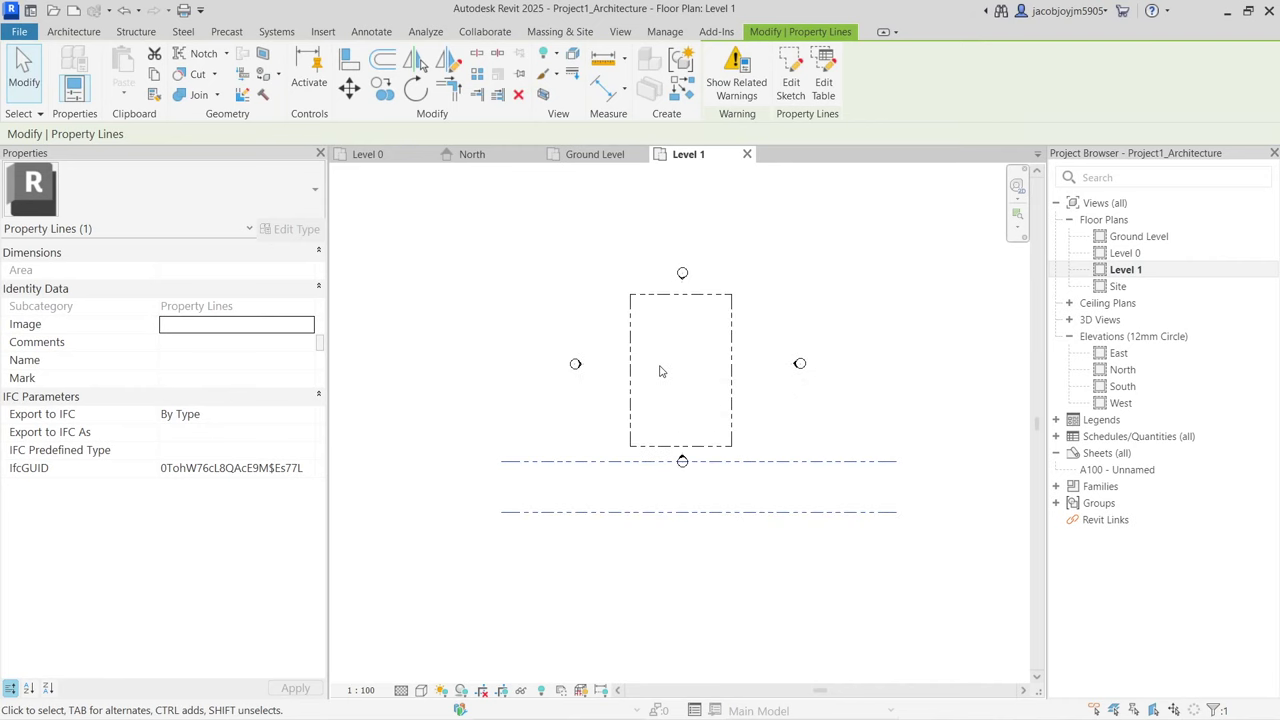
Step: Inspect the north elevation marker and the property line, then deselect them
left_click(681, 292)
key("Escape")
left_click(651, 298)
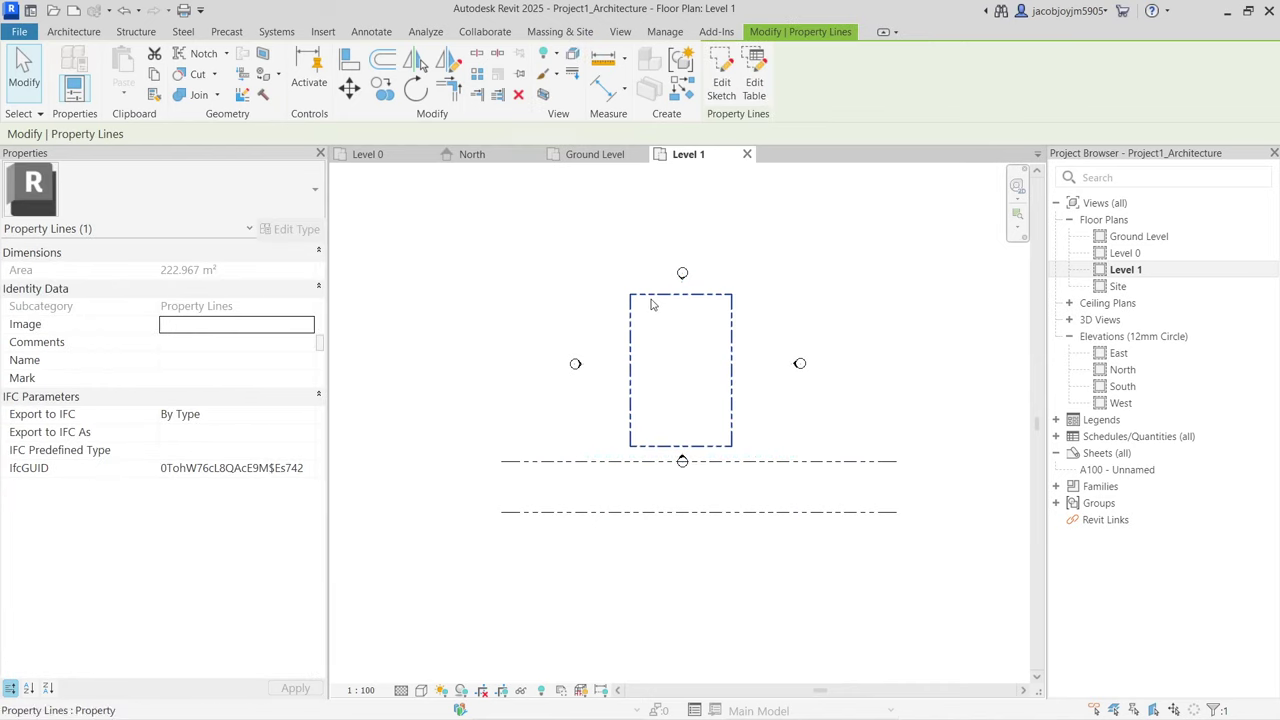
left_click(519, 74)
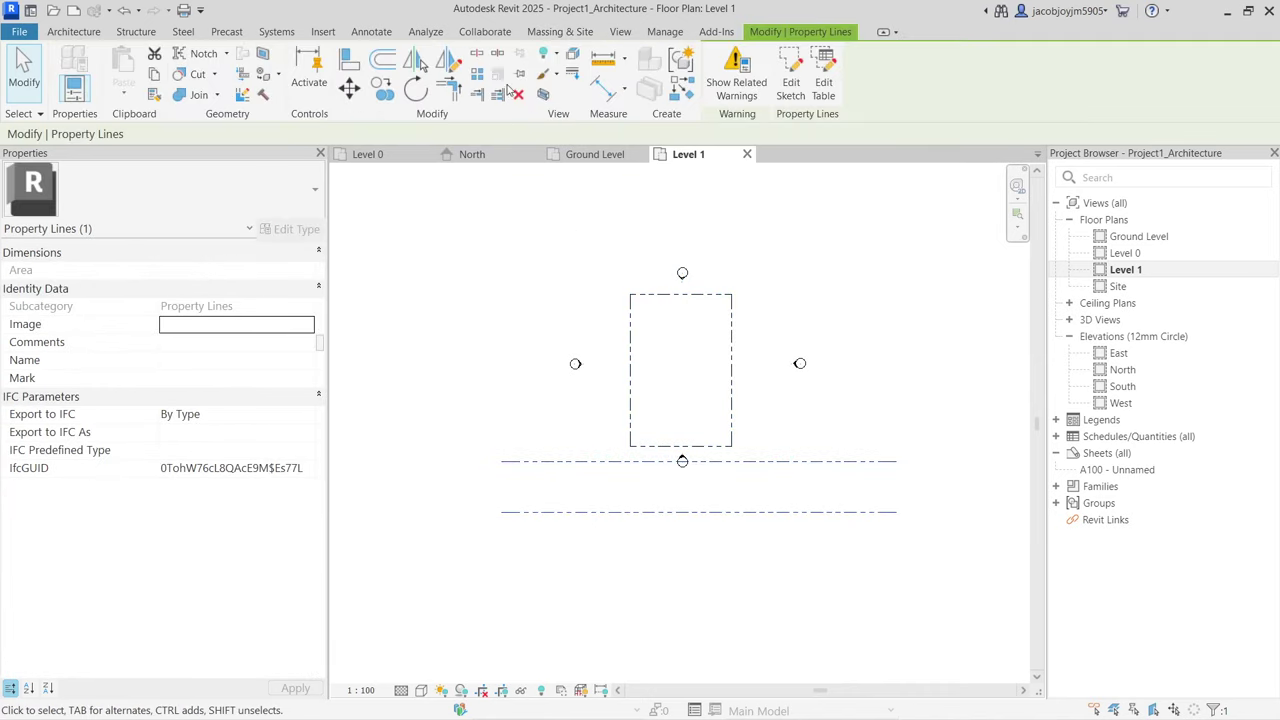
left_click(601, 312)
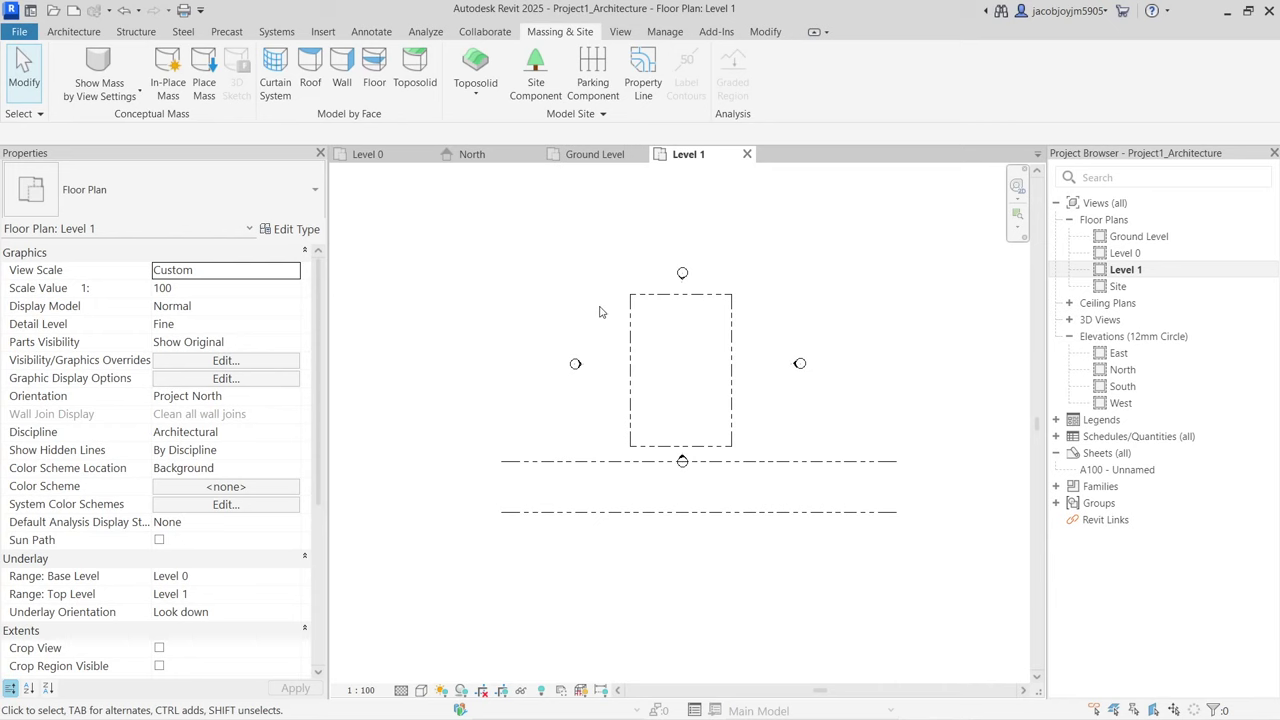
left_click(621, 32)
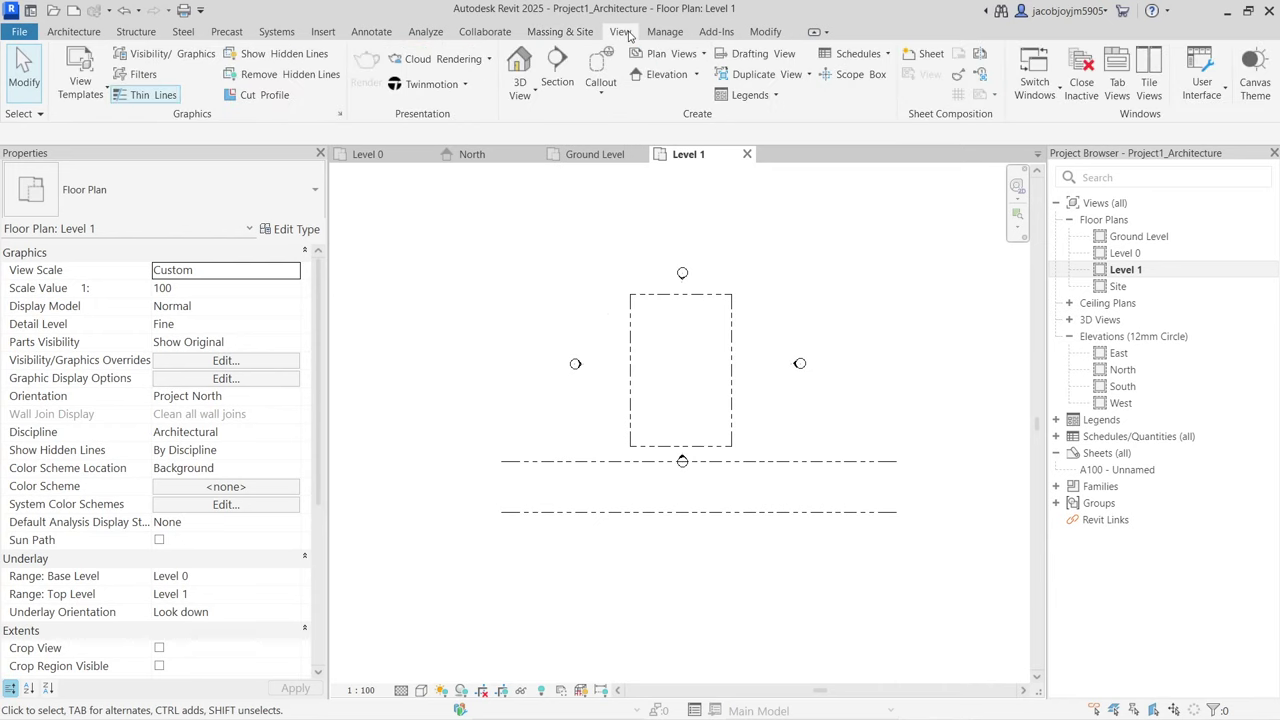
Step: Open and orbit the default 3D view, then open the East elevation and Ground Level plan
left_click(519, 62)
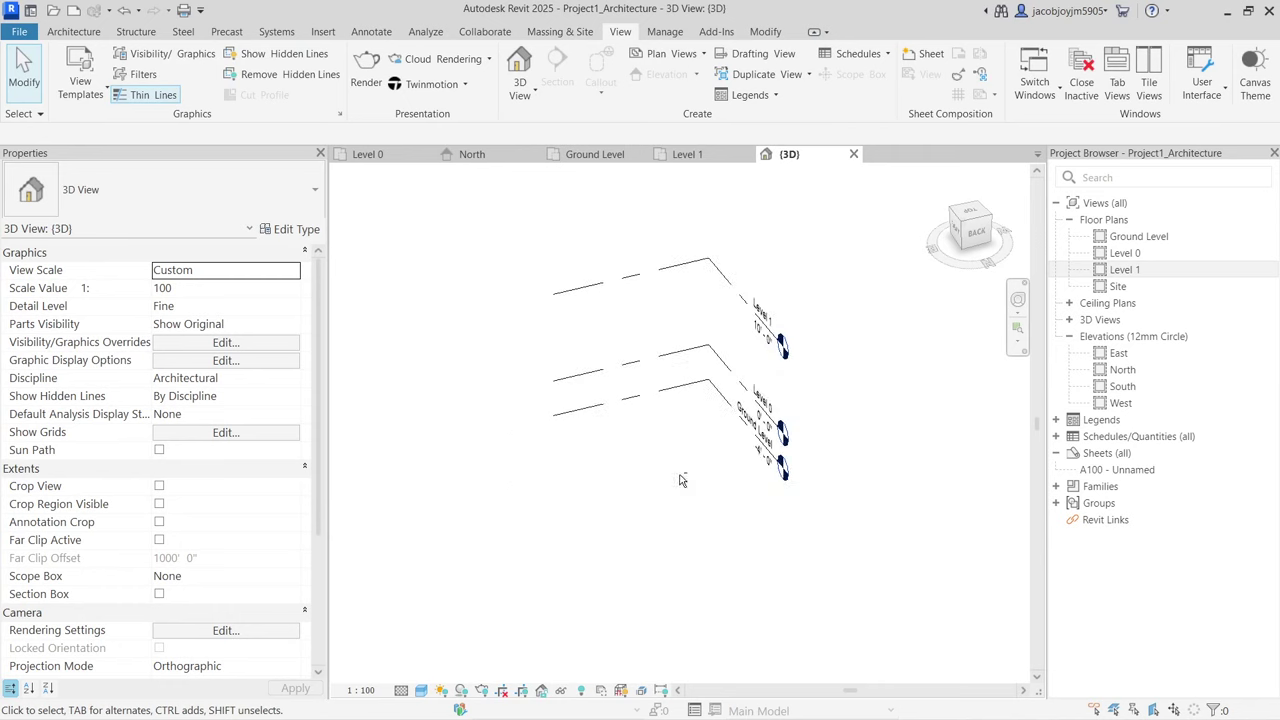
middle_click_drag(679, 481, 760, 420, "shift")
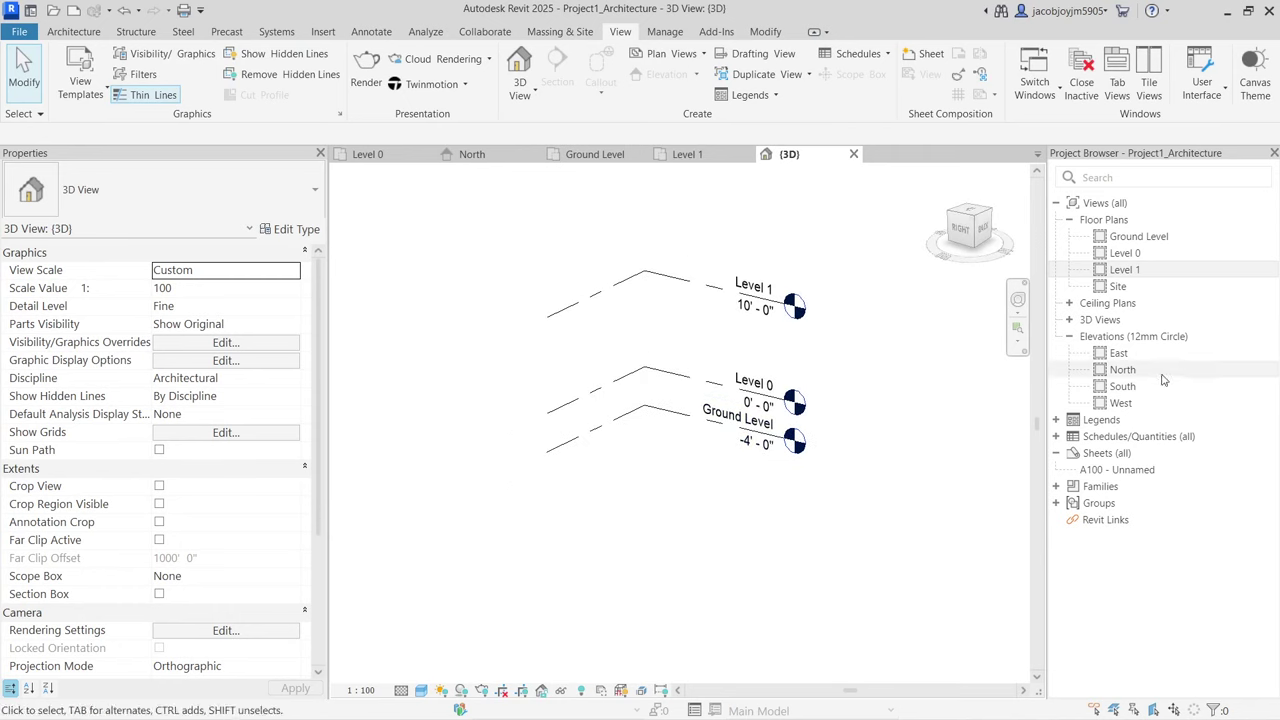
double_click(1118, 353)
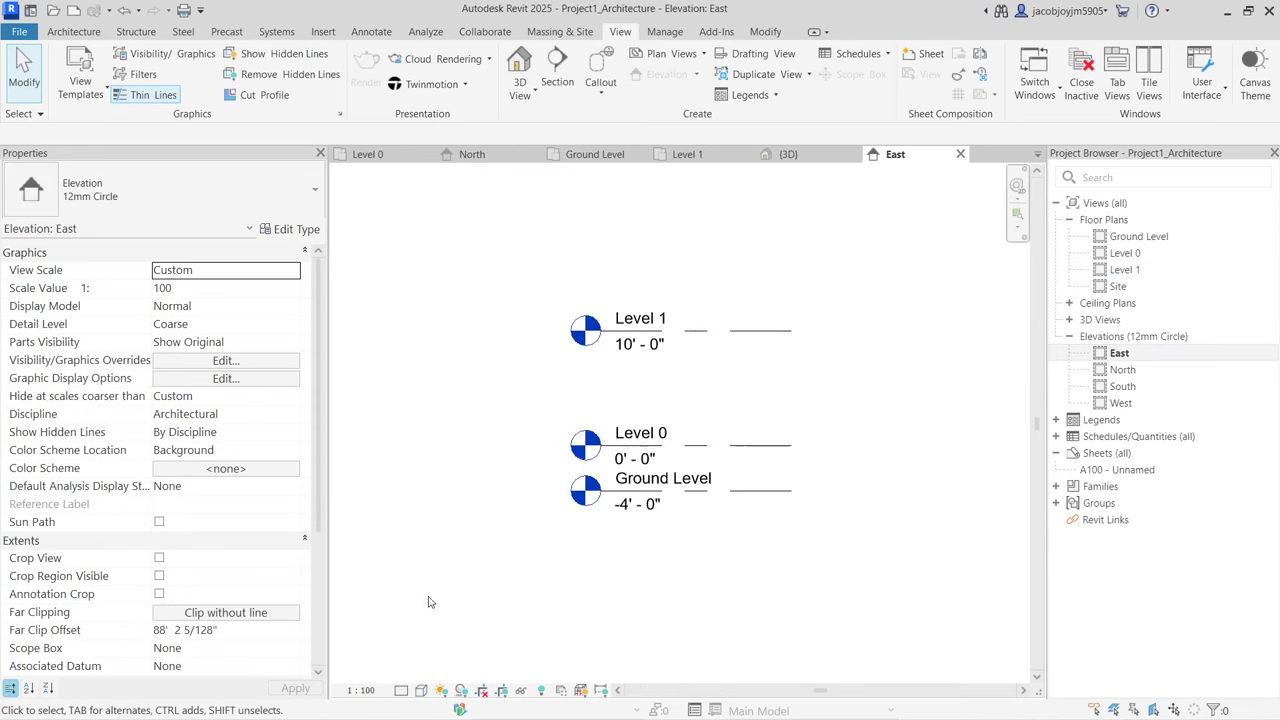
double_click(1140, 236)
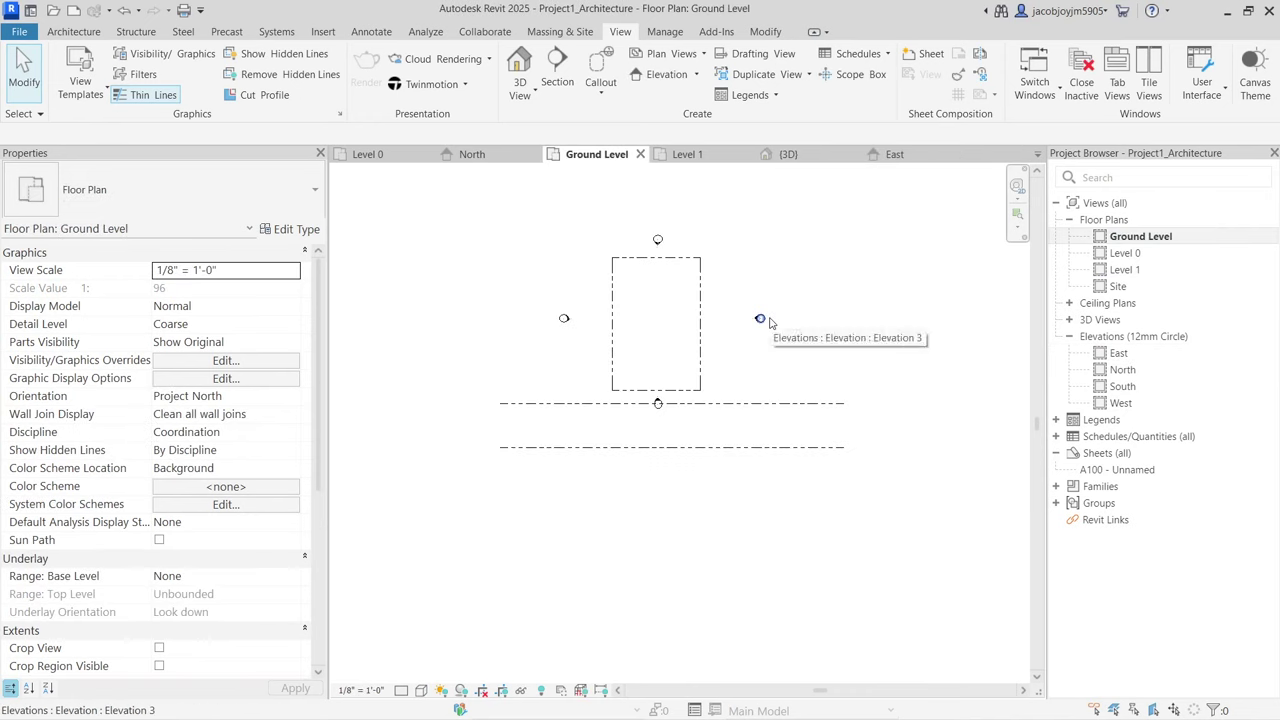
left_click(97, 35)
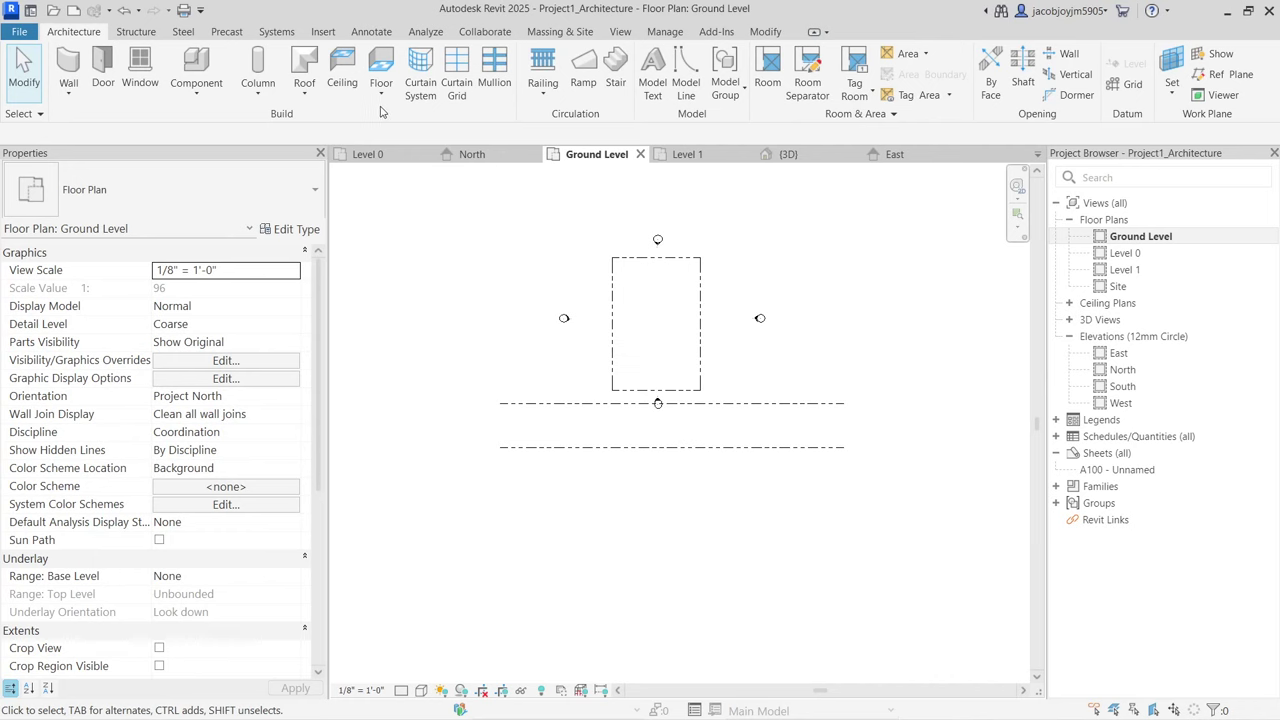
left_click(586, 33)
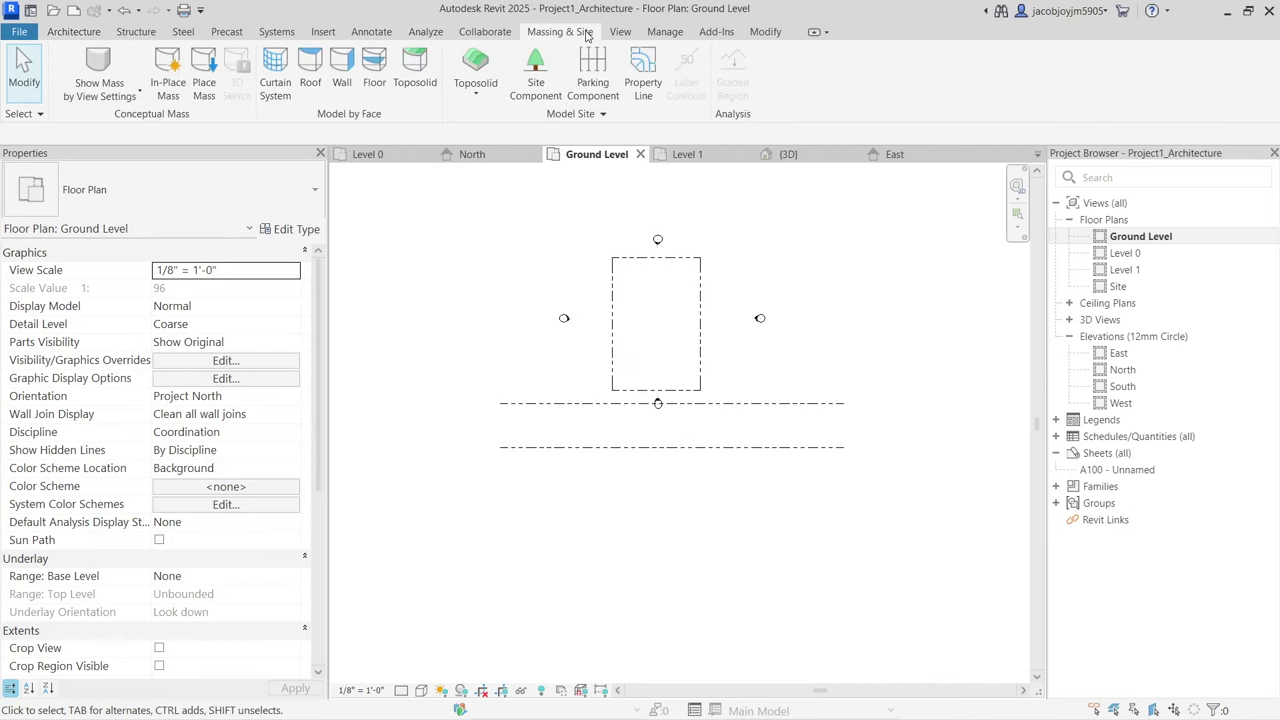
Step: Sketch a rectangular toposolid around the site and finish it
left_click(489, 96)
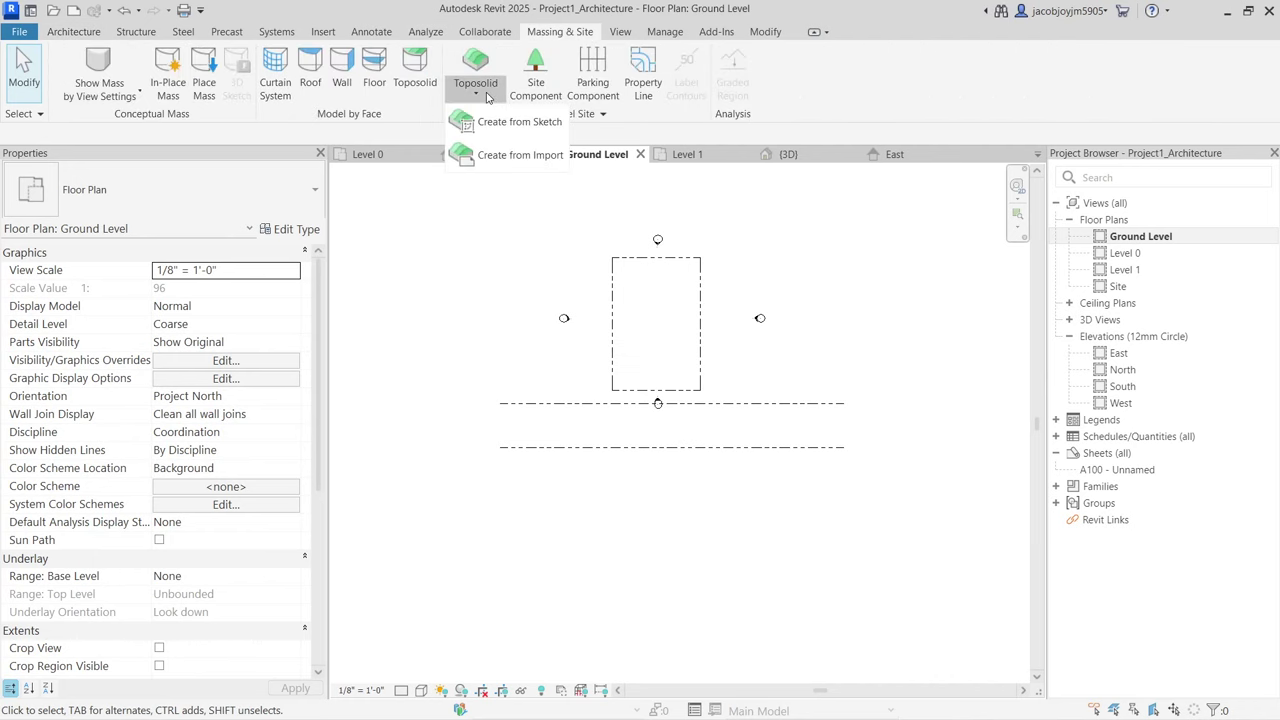
left_click(487, 96)
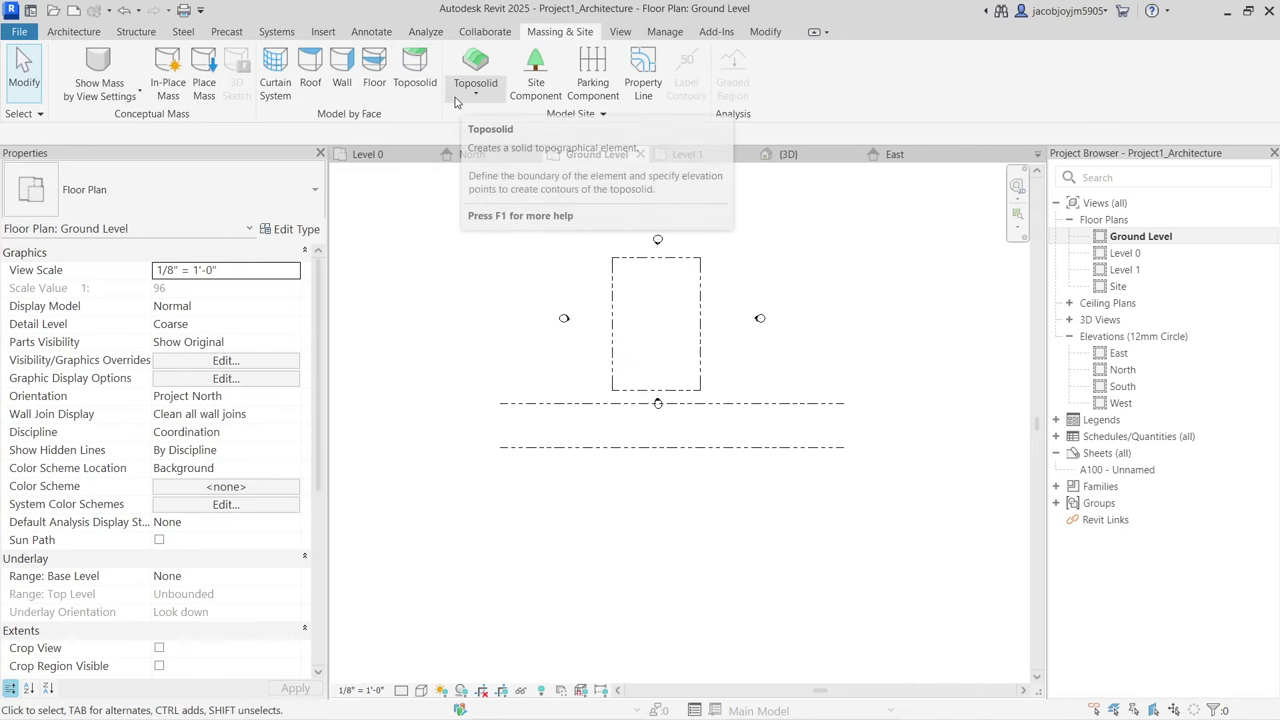
left_click(474, 64)
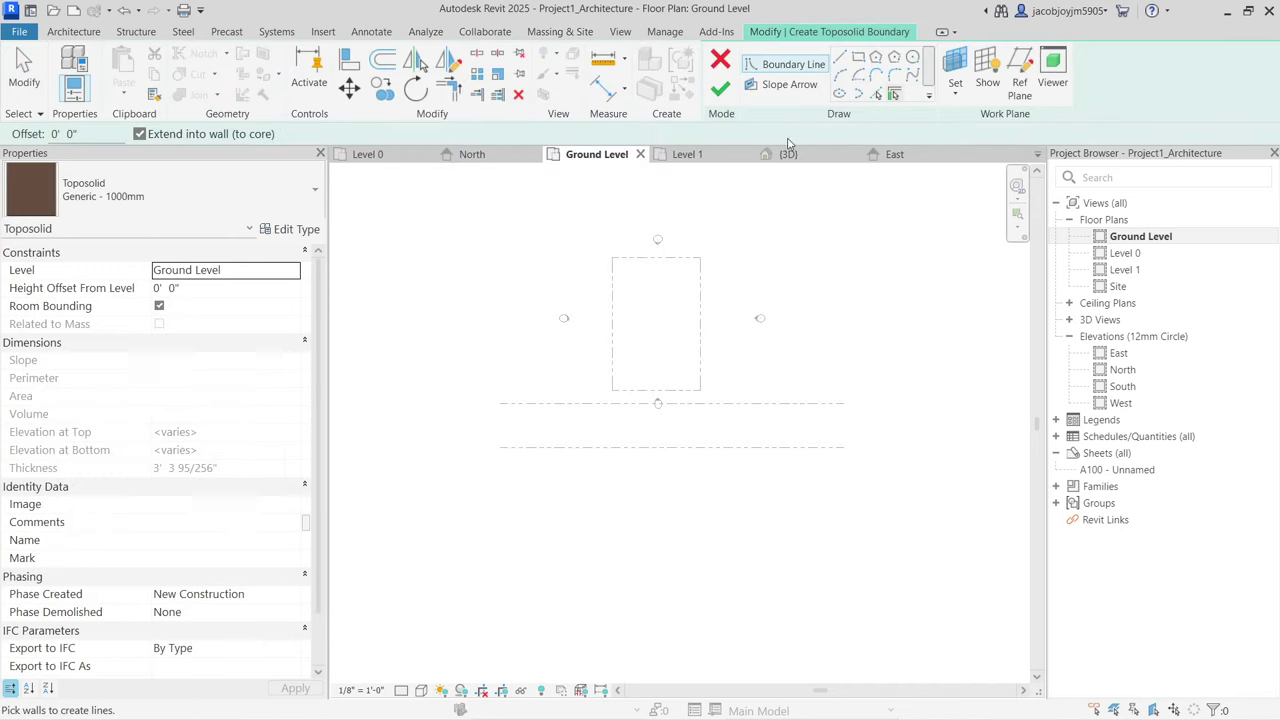
scroll(563, 443, "down", 3)
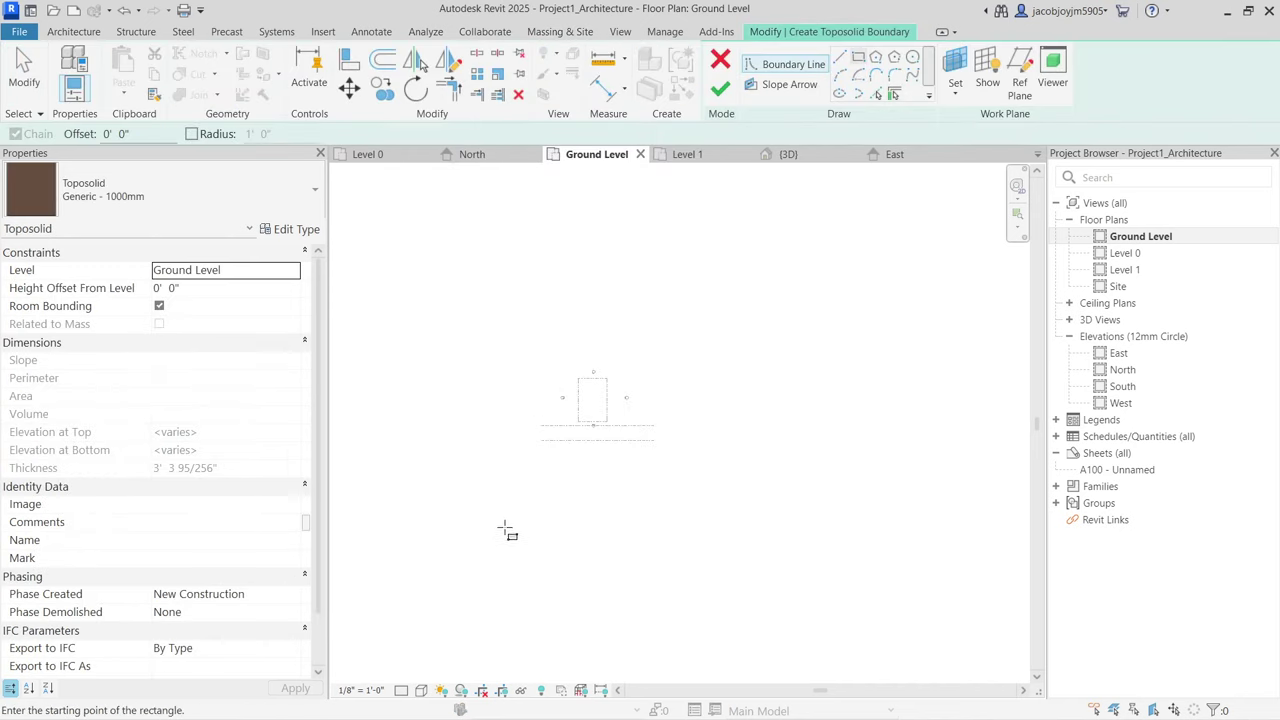
left_click(505, 525)
left_click(741, 250)
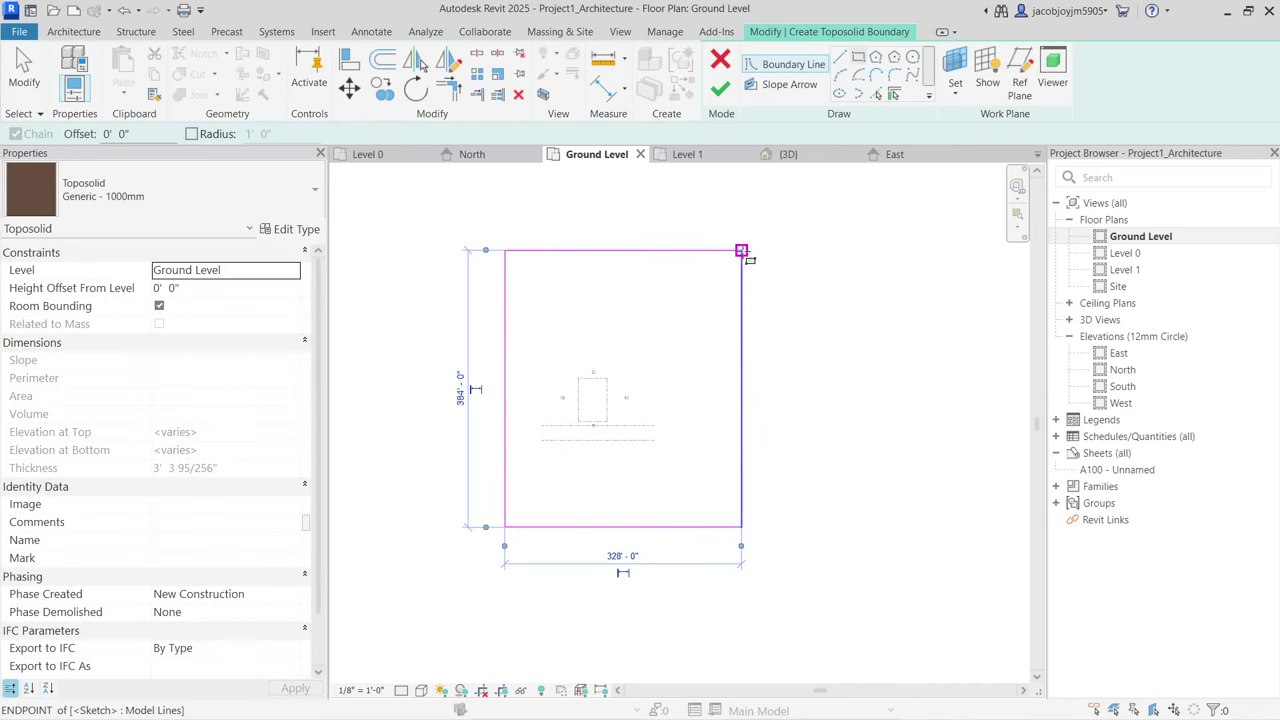
left_click(720, 88)
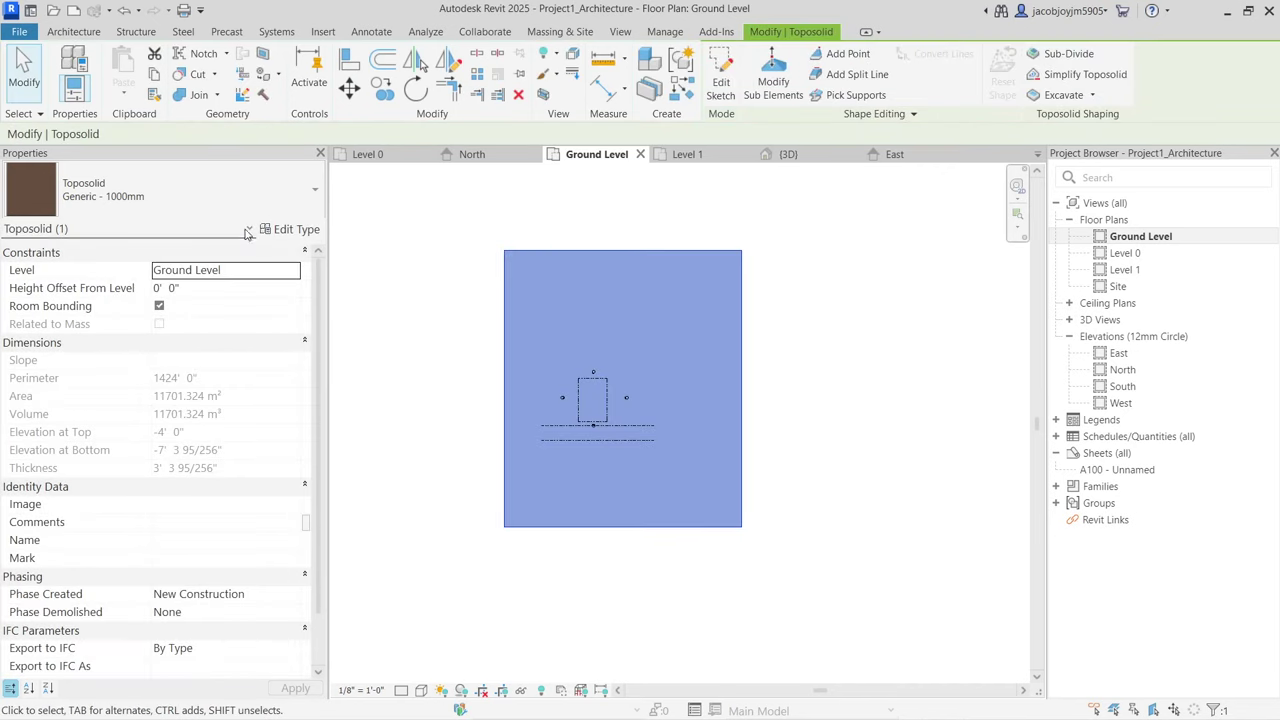
scroll(583, 392, "up", 2)
Step: Check the toposolid slab in the 3D view, then return to the Ground Level plan
left_click(620, 31)
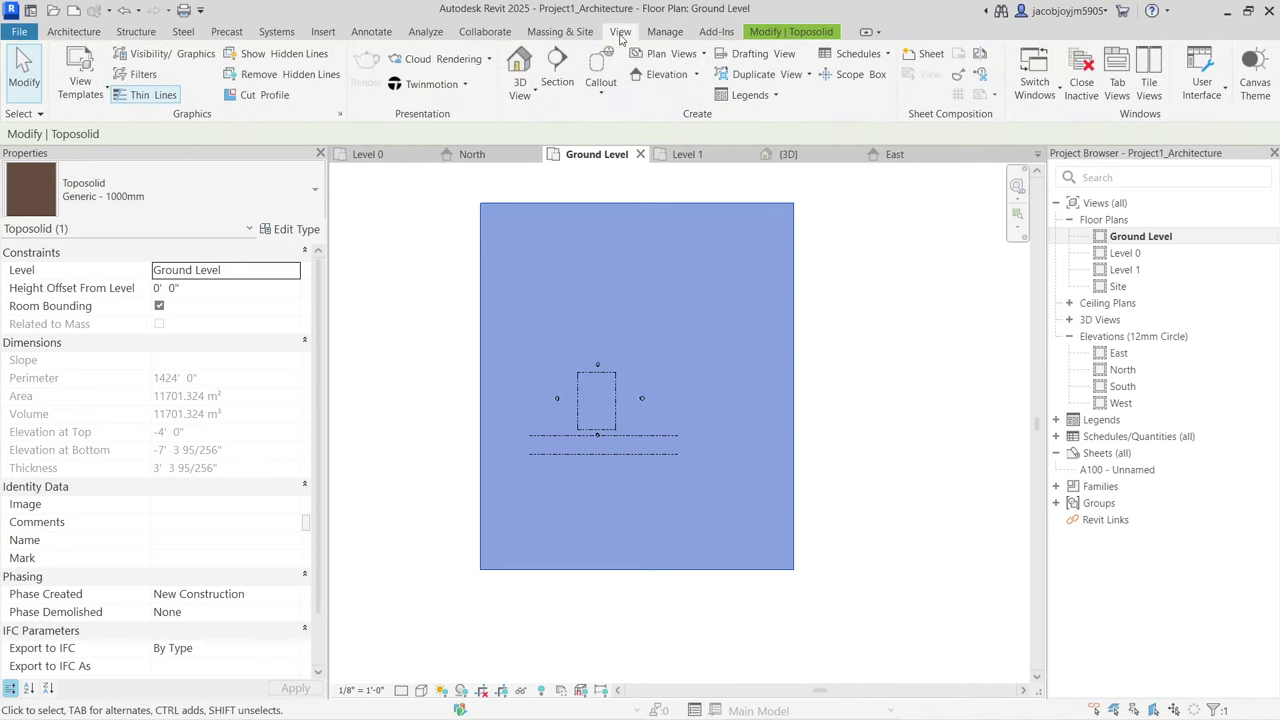
left_click(519, 65)
scroll(688, 381, "down", 6)
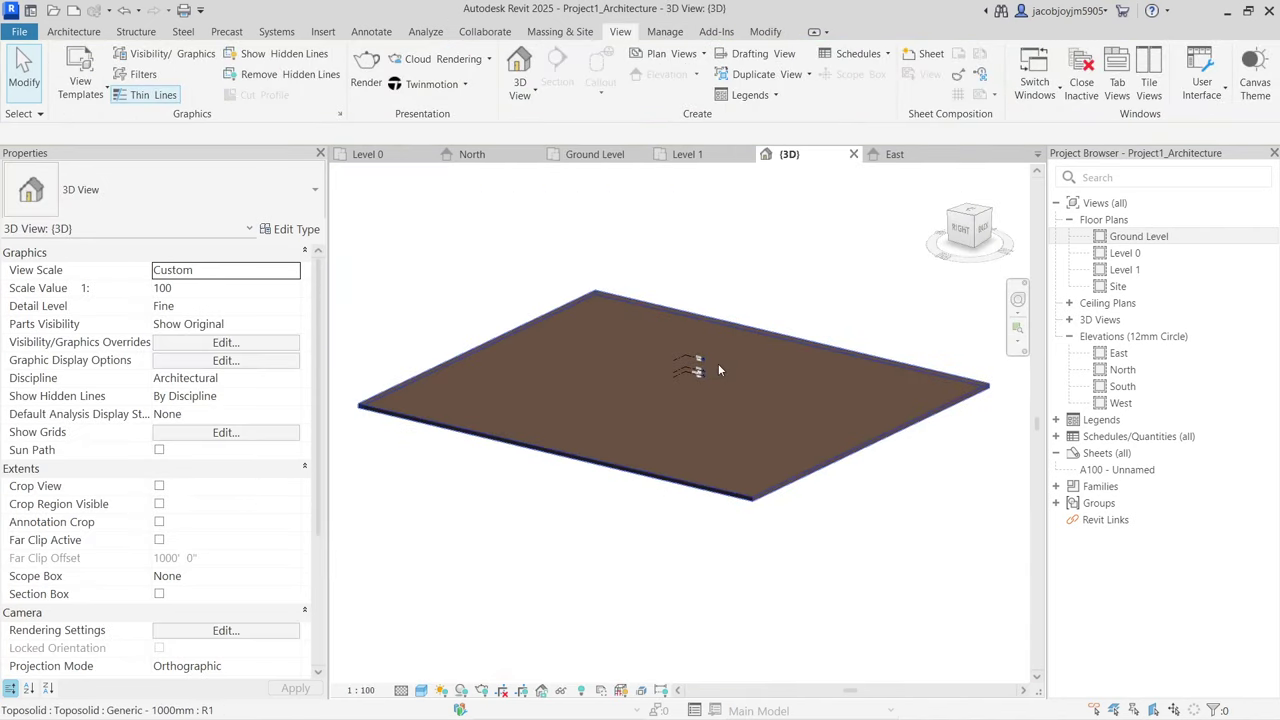
middle_click_drag(694, 363, 606, 219, "shift")
left_click(592, 156)
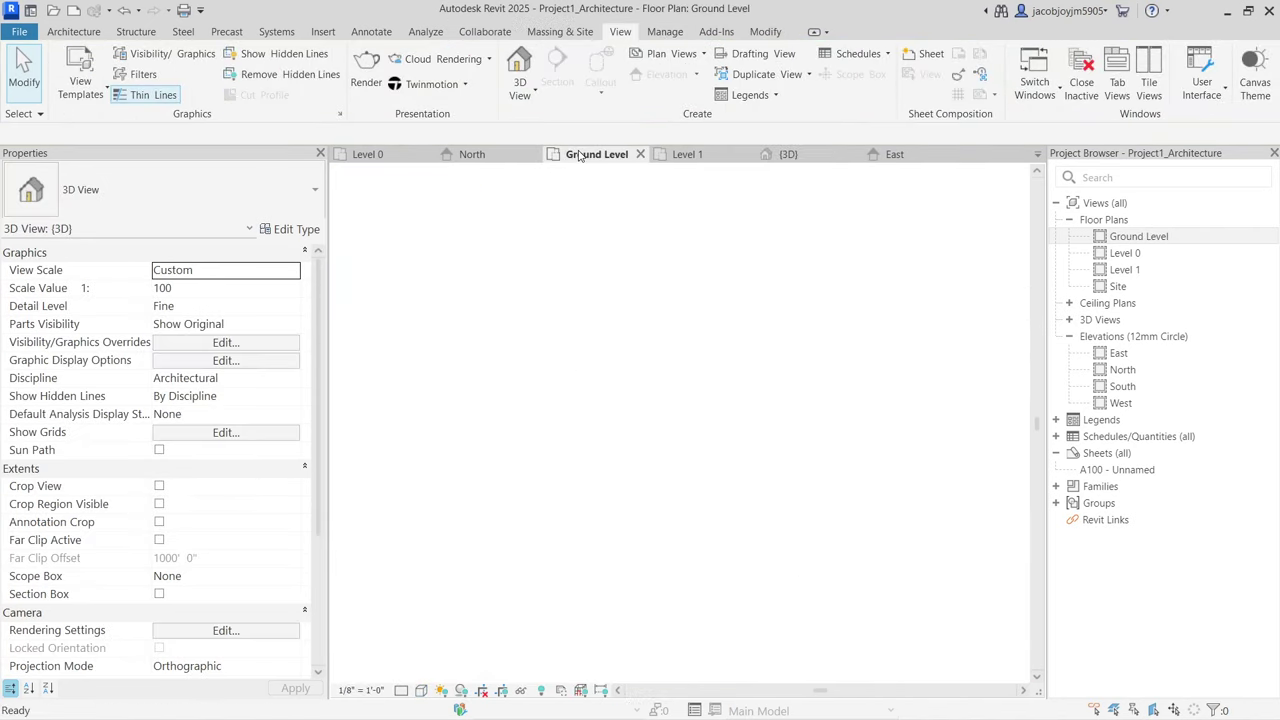
scroll(575, 475, "up", 2)
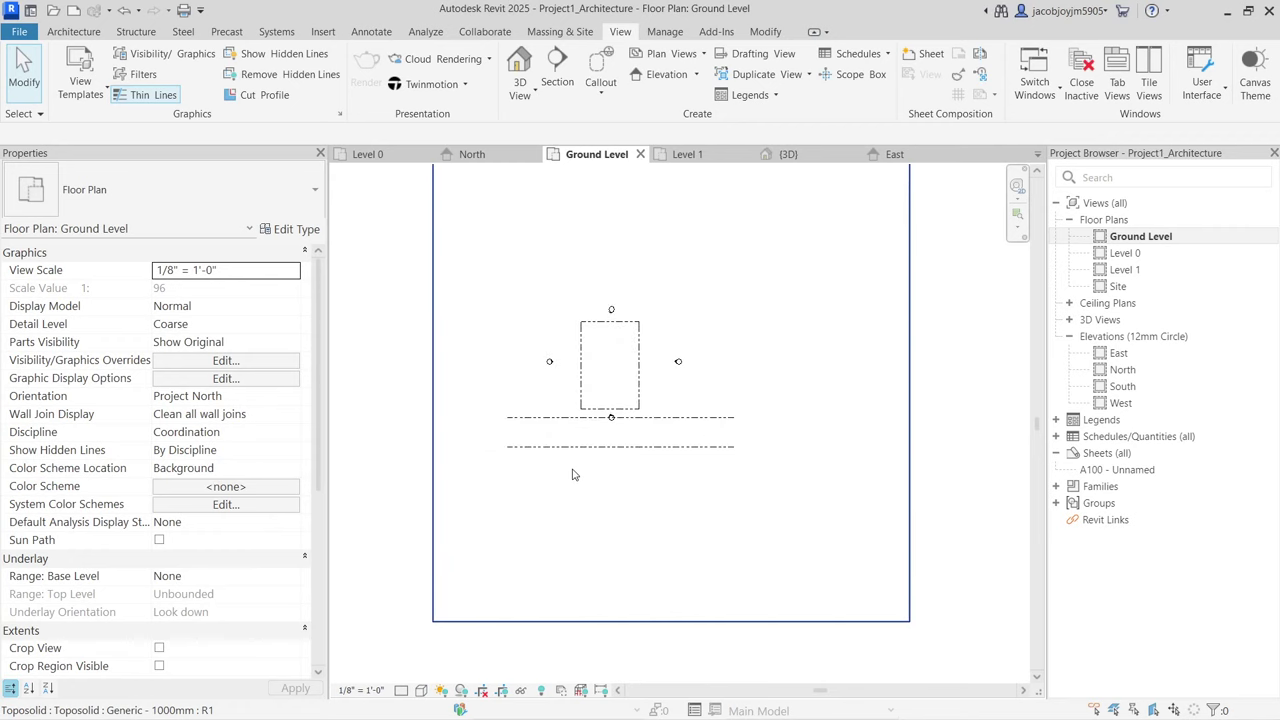
Step: Start a toposolid sub-division with a rectangle over the strip below the building
left_click(682, 546)
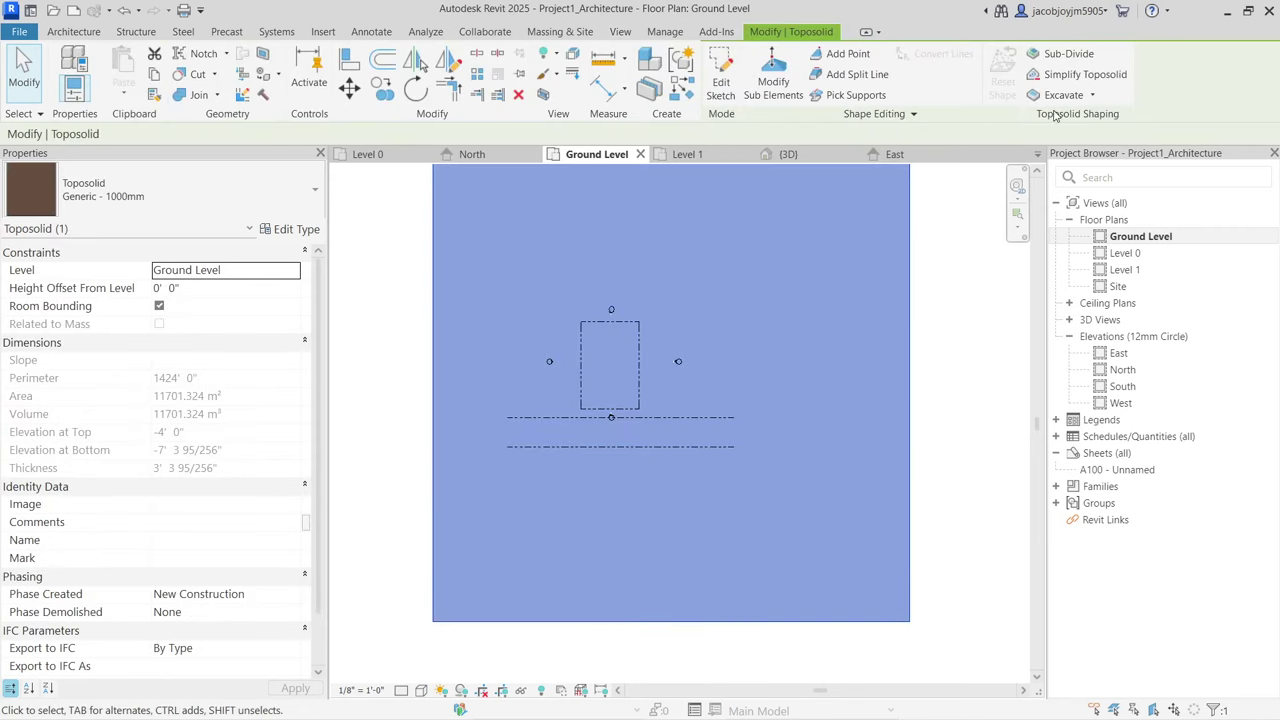
left_click(1062, 55)
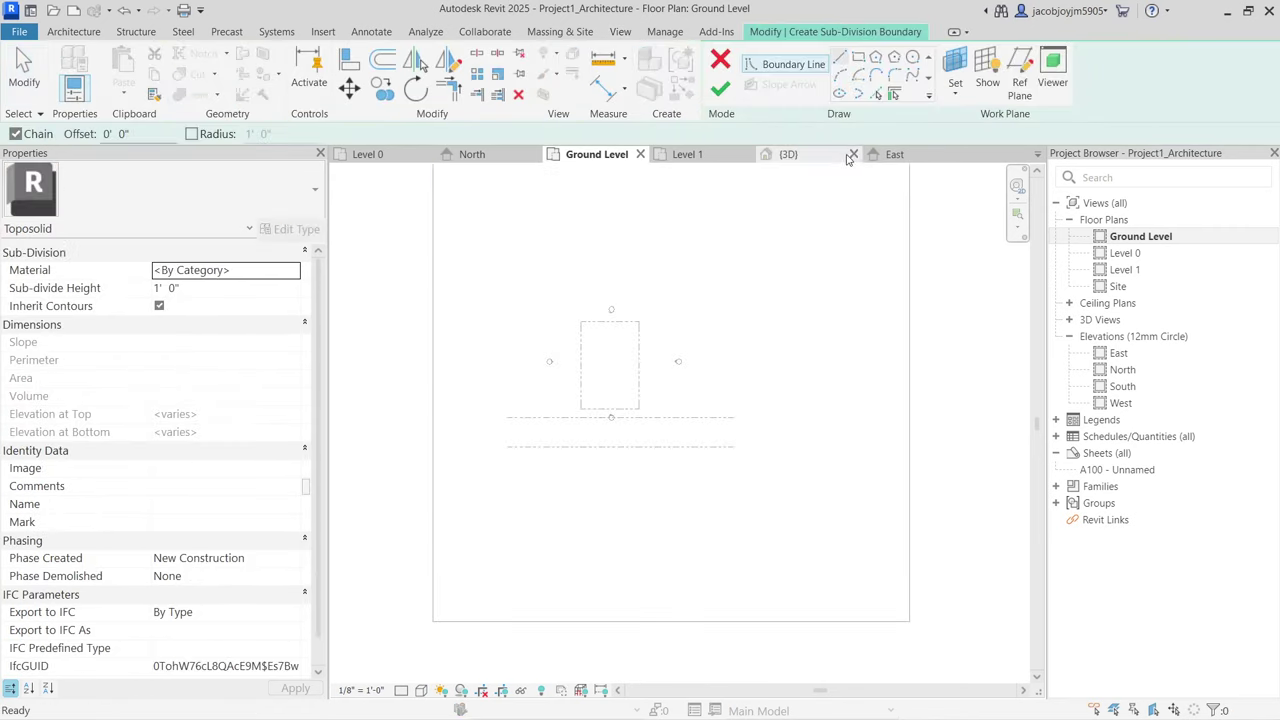
left_click(507, 447)
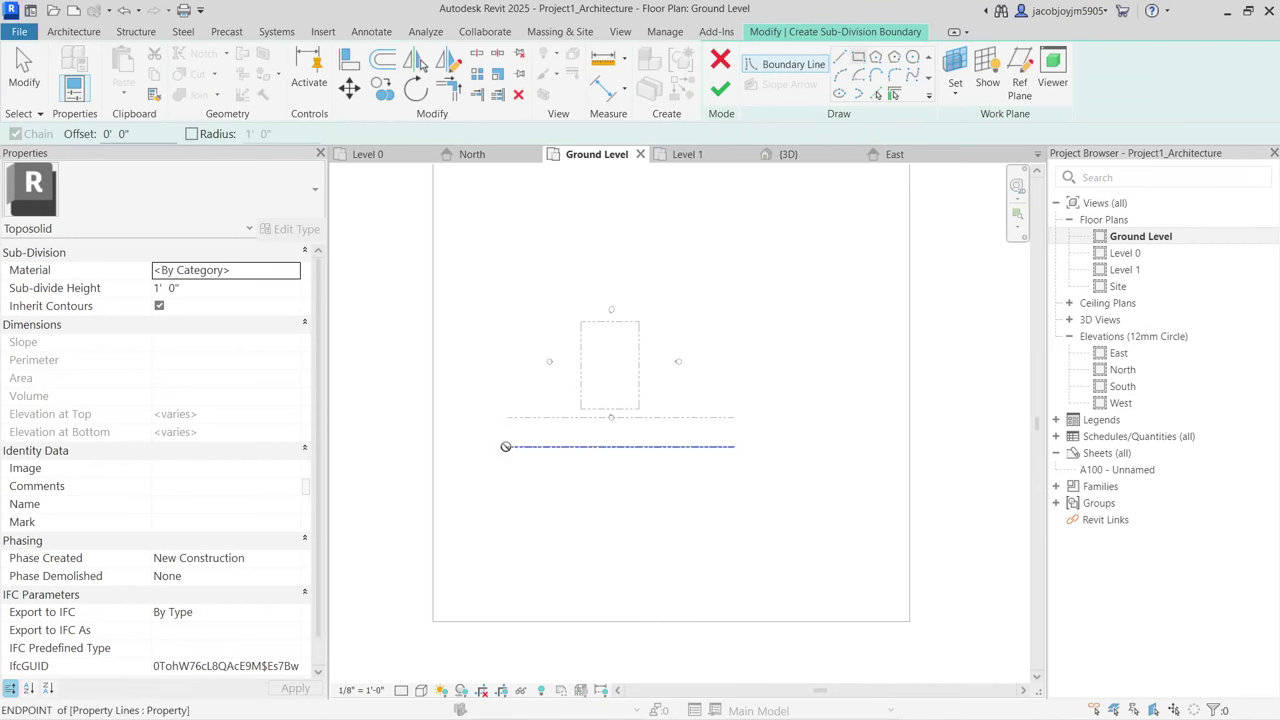
left_click(735, 418)
key("Escape")
key("Escape")
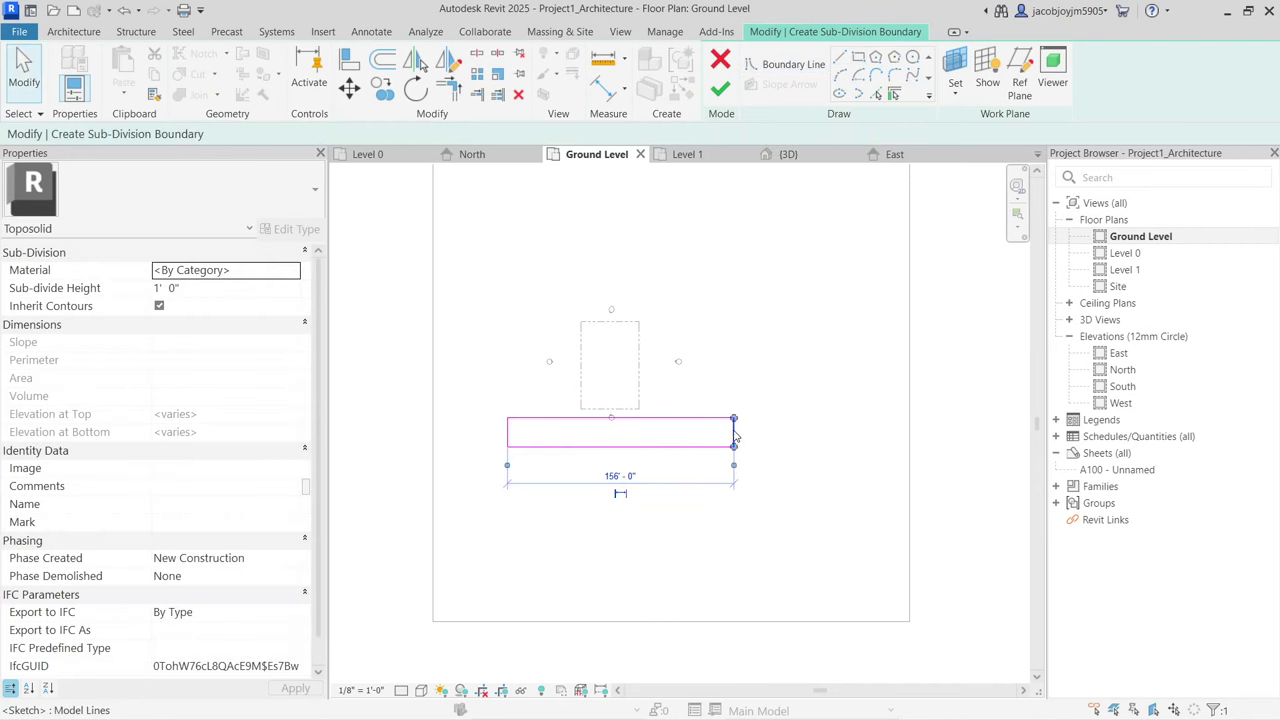
Step: Stretch the rectangle's left and right edges across the toposolid's full width and finish the sub-division
left_click(734, 433)
mouse_move(734, 433)
left_mouse_down()
mouse_move(1037, 434)
mouse_move(937, 447)
left_mouse_up()
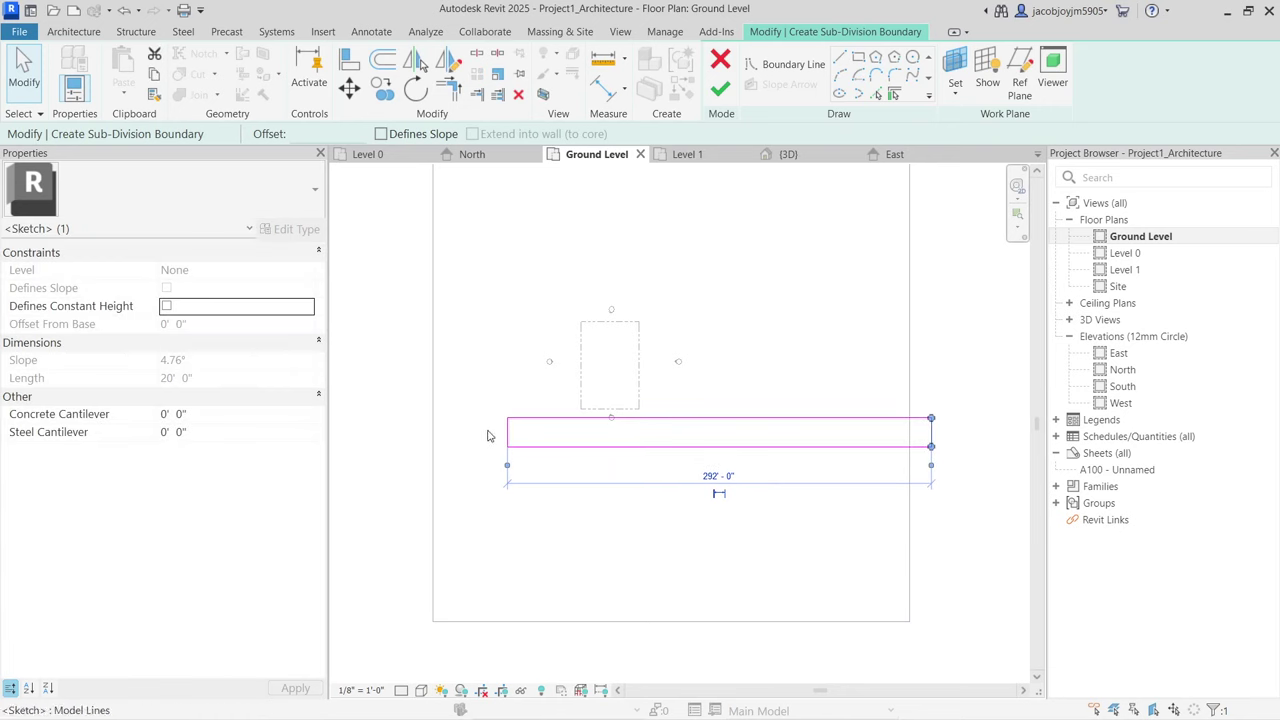
left_click(508, 431)
scroll(508, 431, "up", 2)
left_click_drag(508, 431, 374, 433)
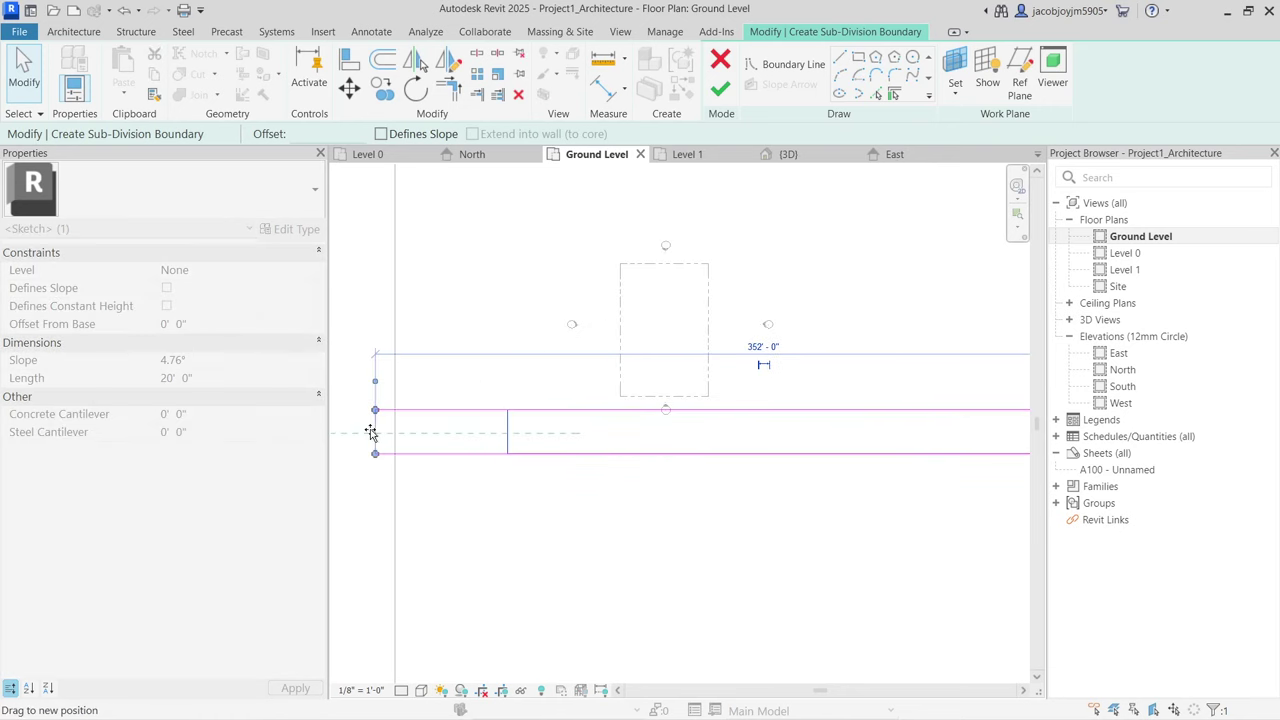
key("Escape")
scroll(700, 330, "down", 3)
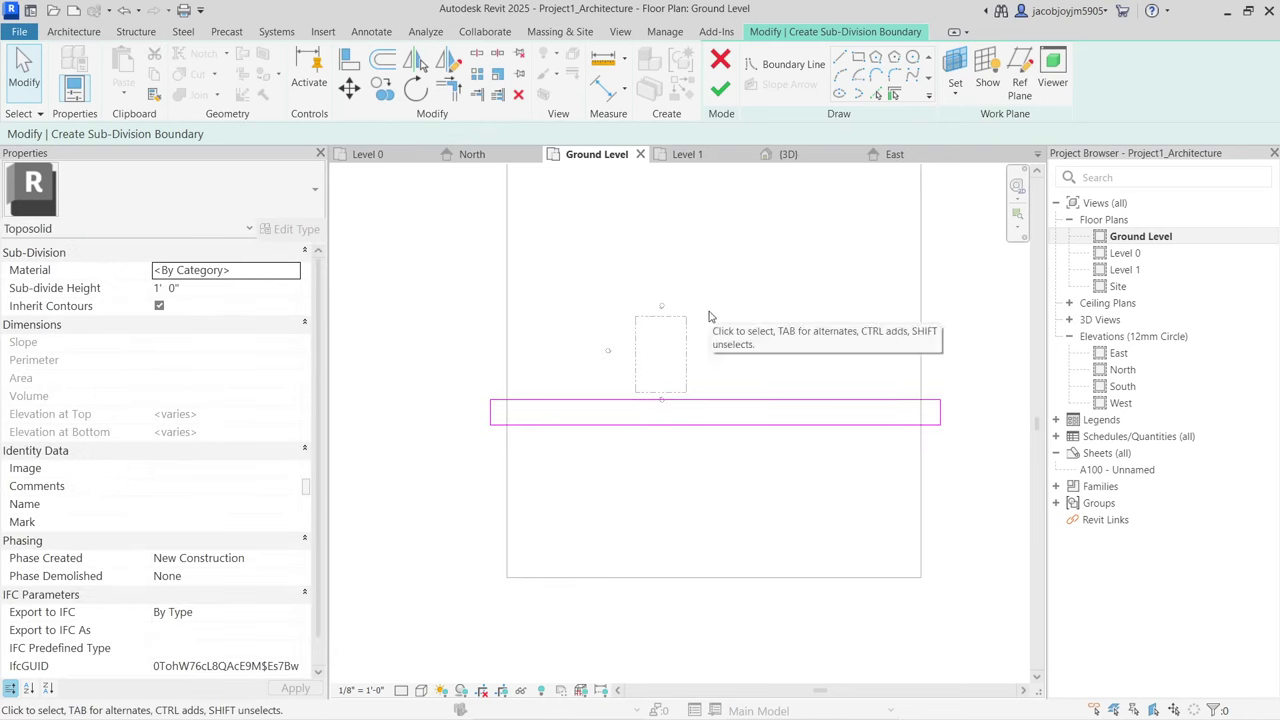
left_click(720, 89)
Step: Select the toposolid in plan to review it, then deselect it
scroll(628, 350, "up", 2)
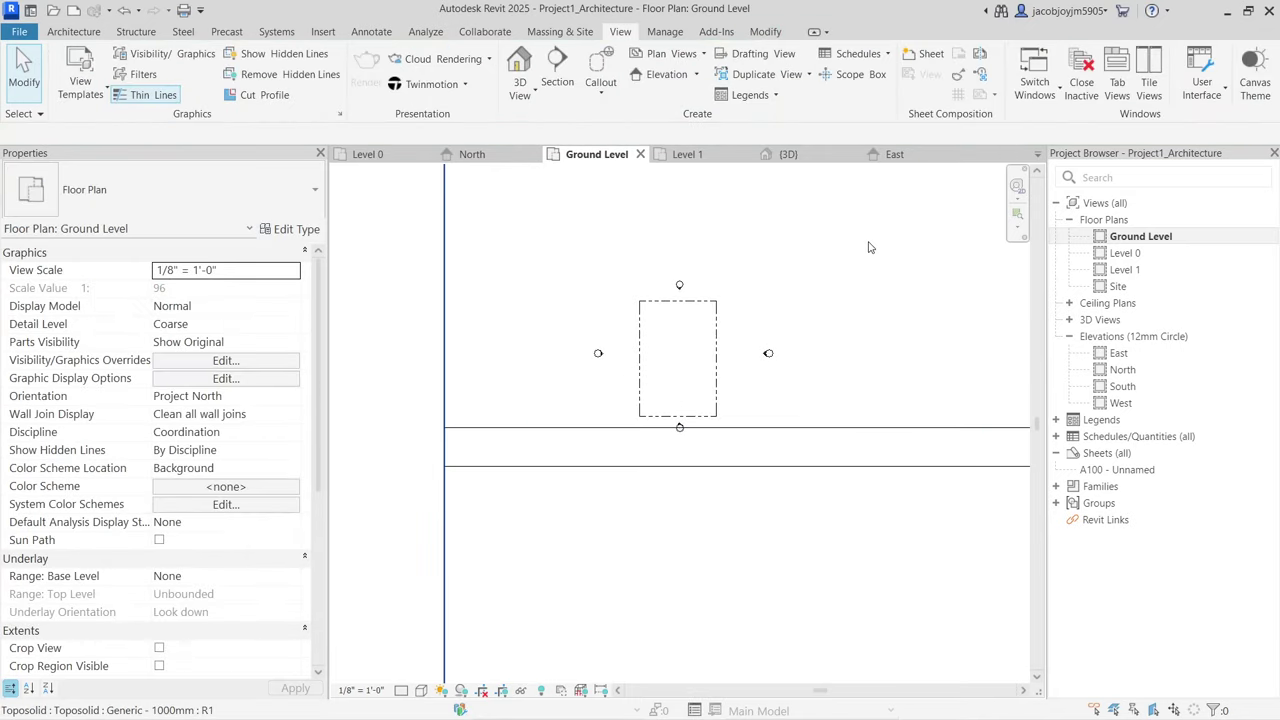
left_click(628, 352)
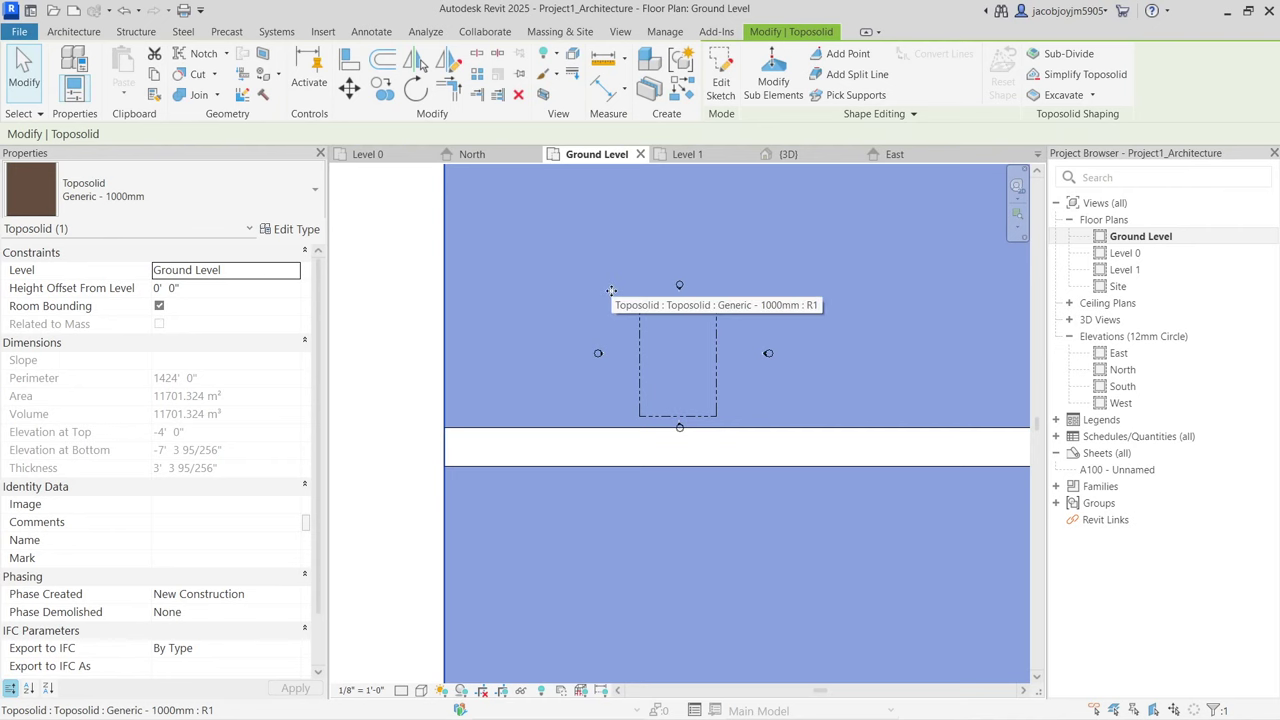
scroll(611, 291, "down", 2)
left_click(393, 349)
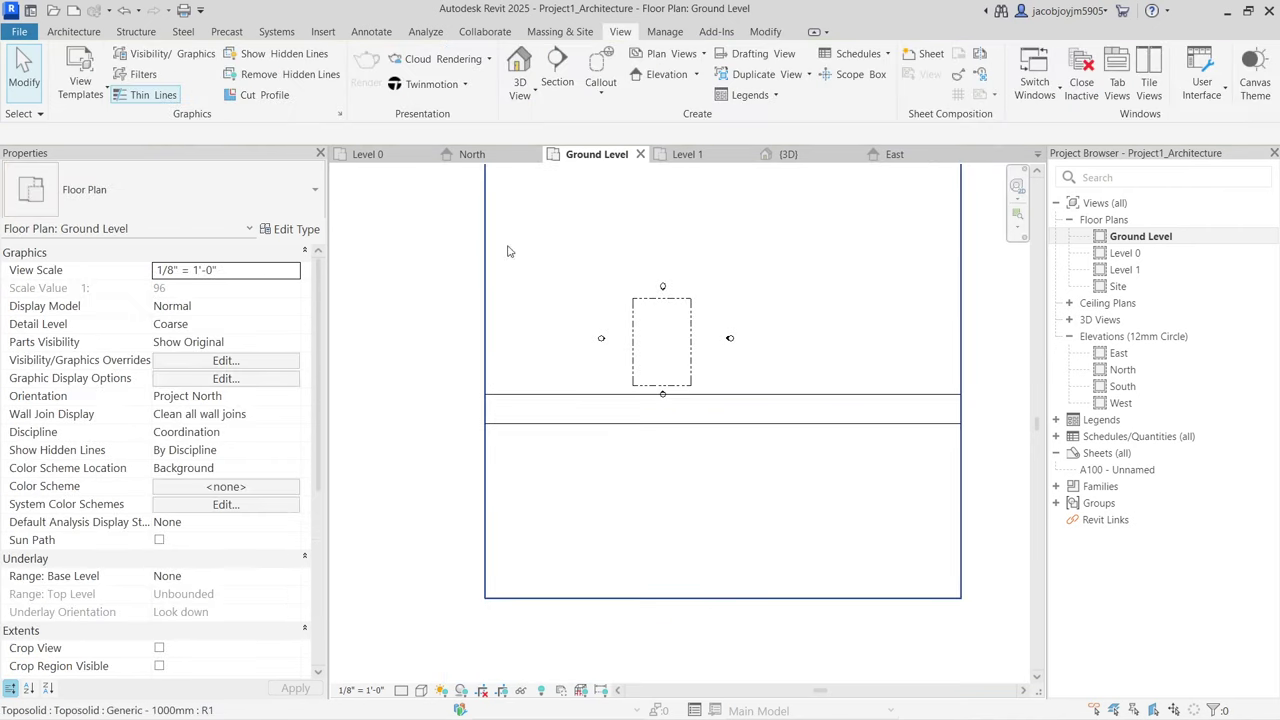
Step: In the 3D view, select the strip sub-division and type 'as' into its Material field
left_click(519, 68)
middle_click_drag(495, 399, 677, 449, "shift")
left_click(677, 449)
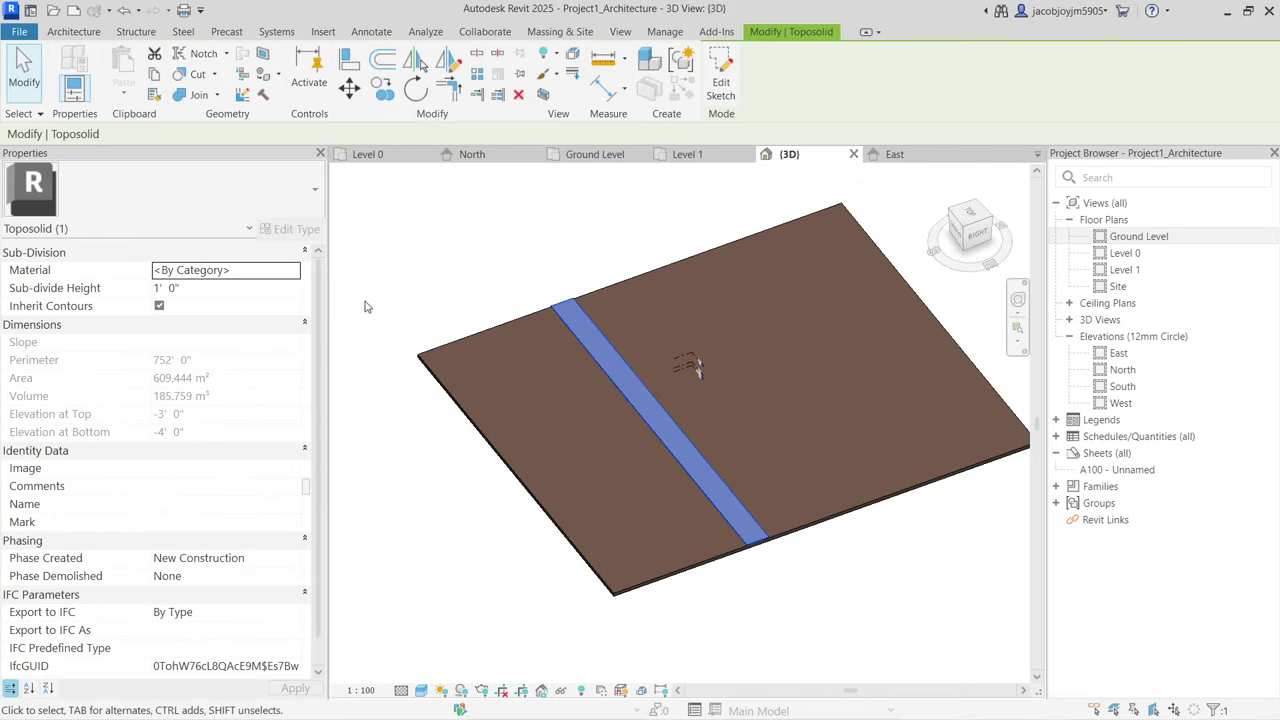
left_click(287, 273)
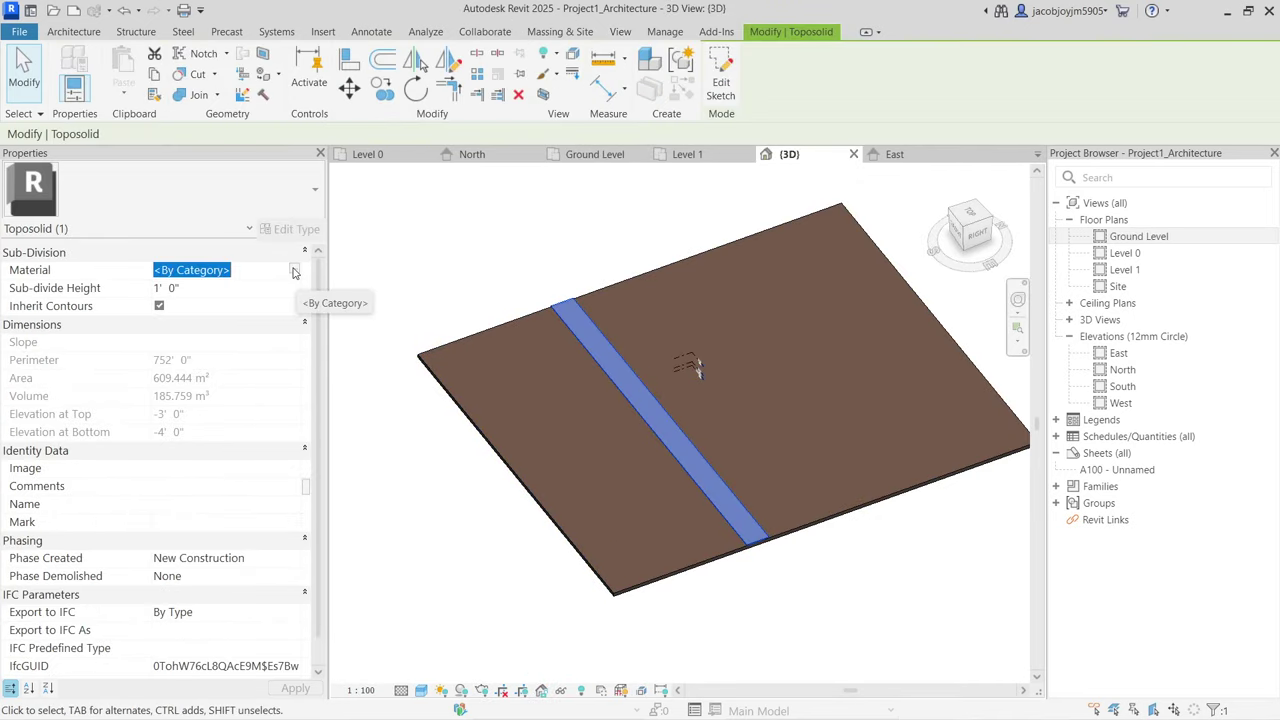
type("as")
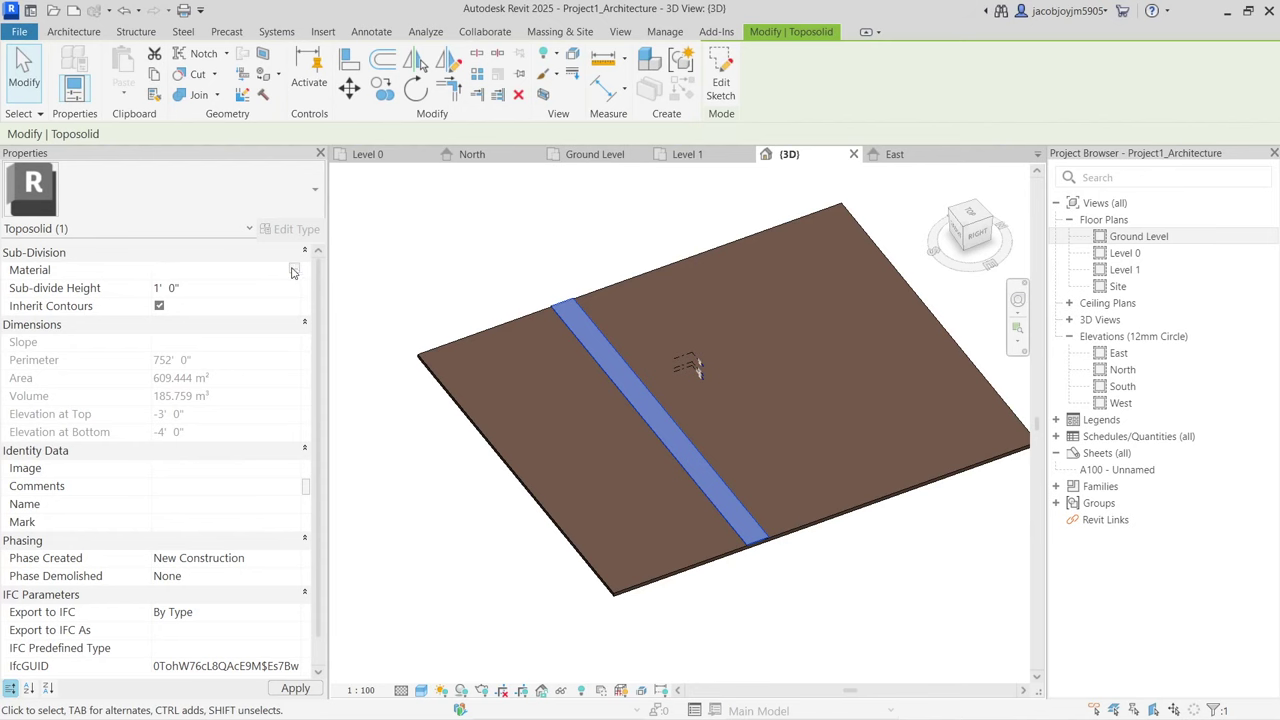
Step: Assign the Asphalt, Bitumen material to the strip sub-division via the Material Browser search 'asp'
left_click(742, 370)
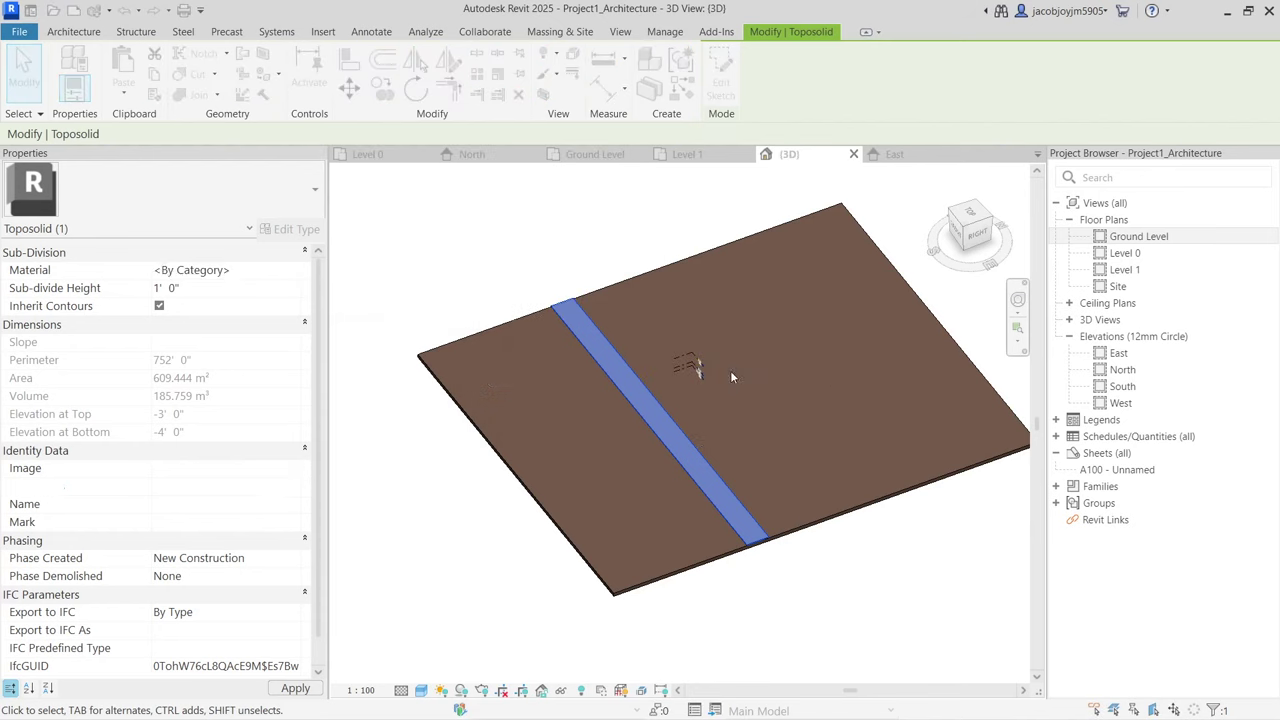
left_click(292, 270)
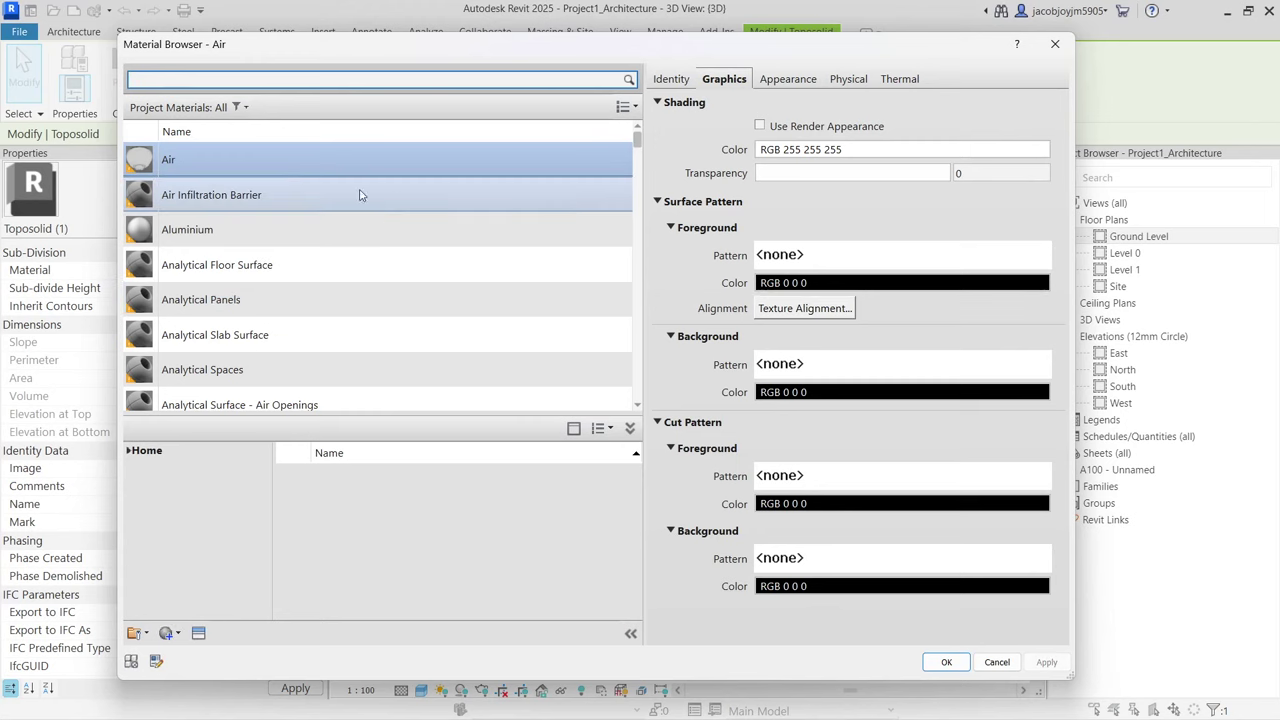
type("as")
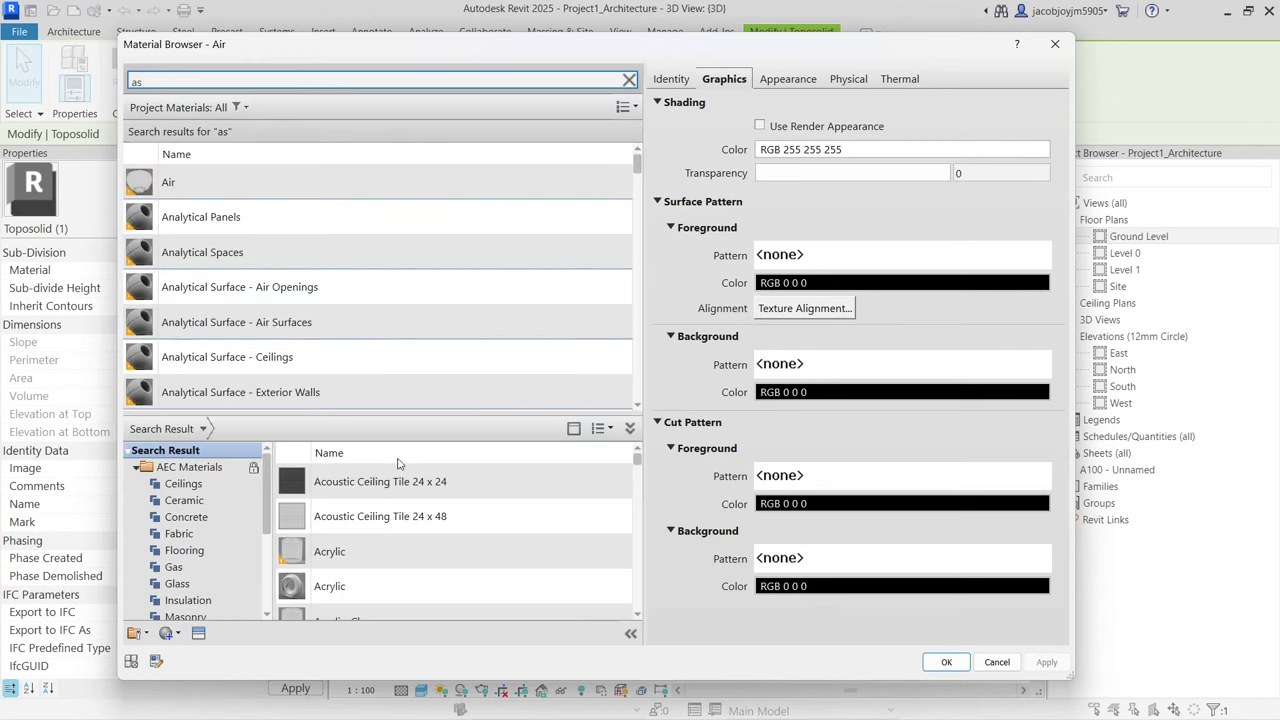
type("p")
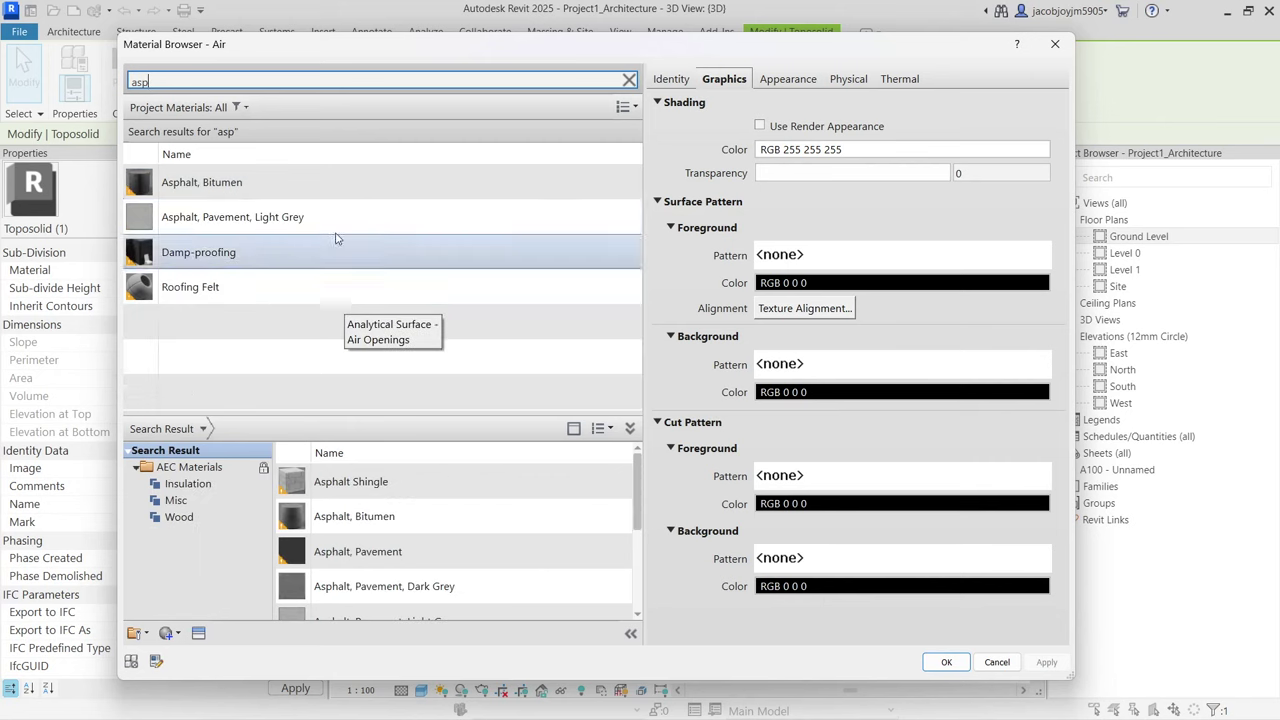
left_click(323, 181)
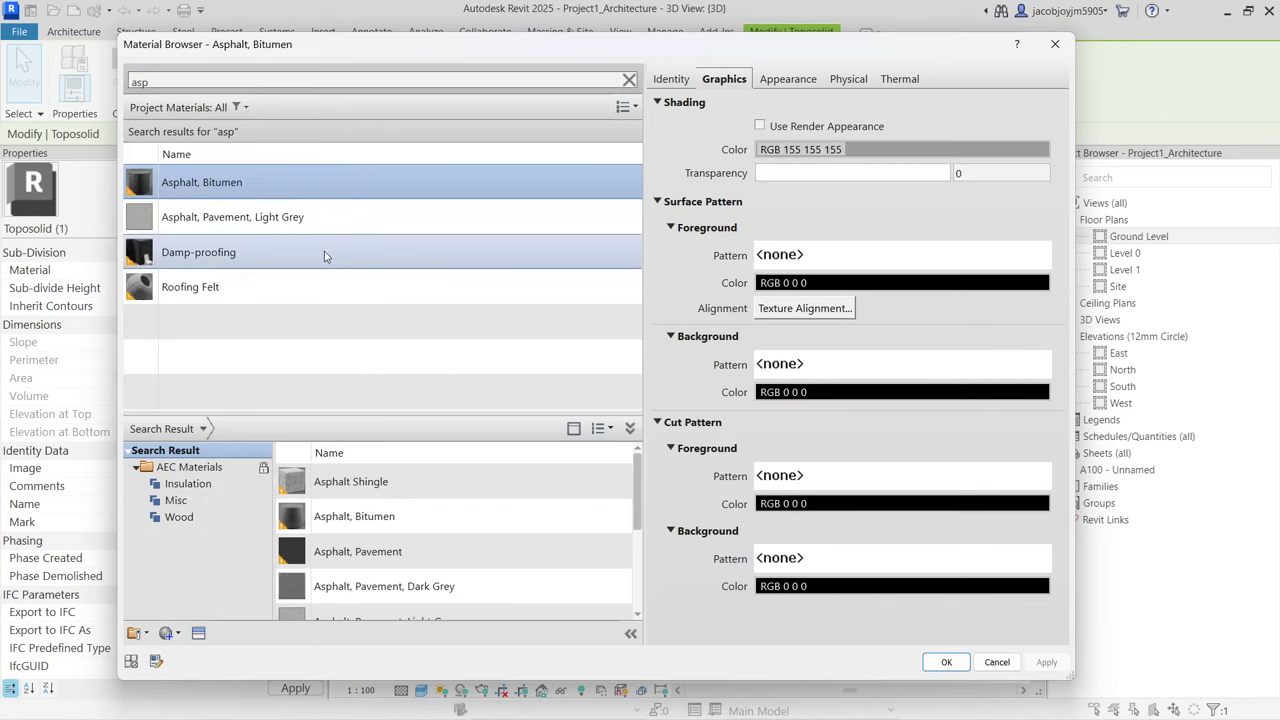
scroll(450, 590, "down", 1)
left_click(576, 580)
left_click(945, 661)
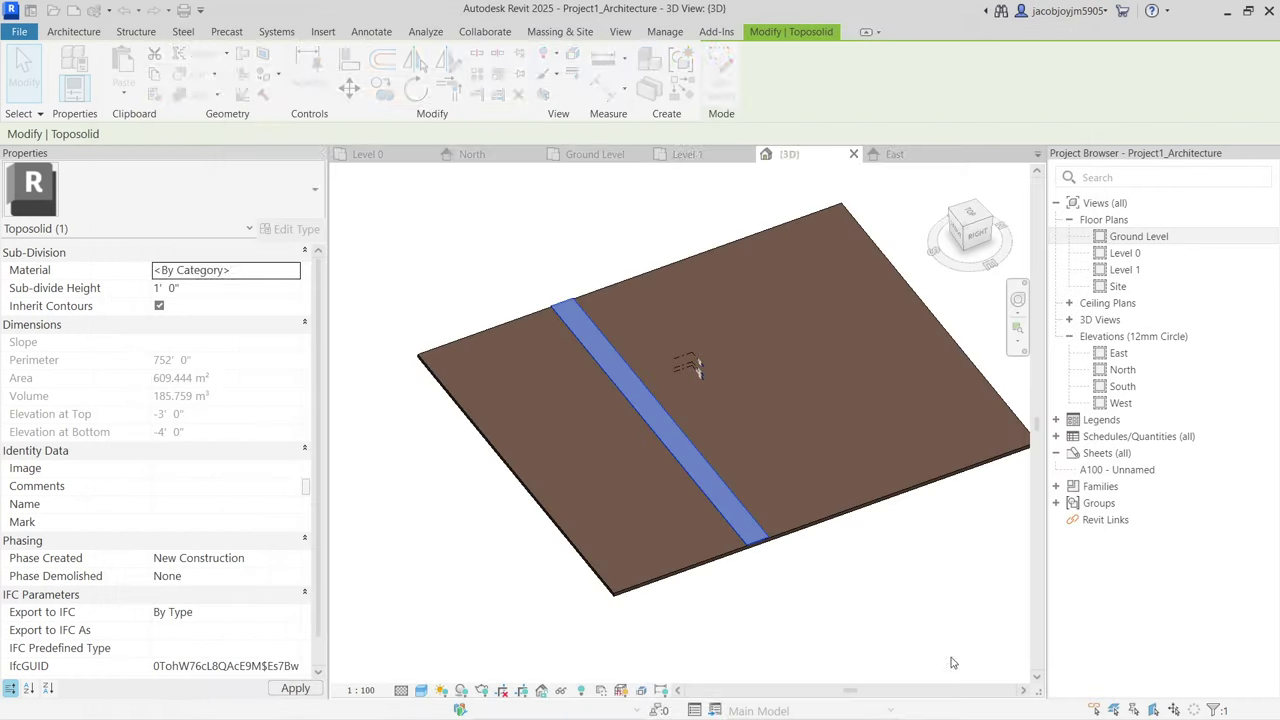
Step: Reselect the strip and confirm its material is Asphalt, Bitumen
key("Escape")
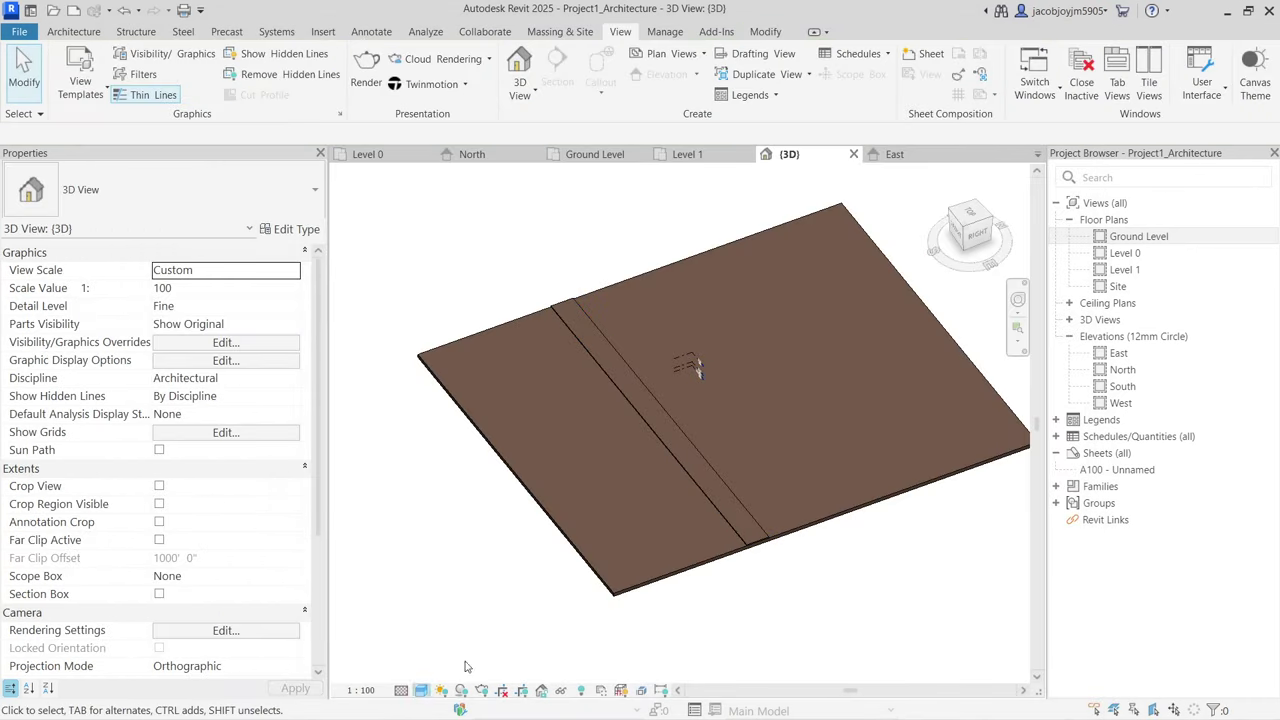
left_click(742, 495)
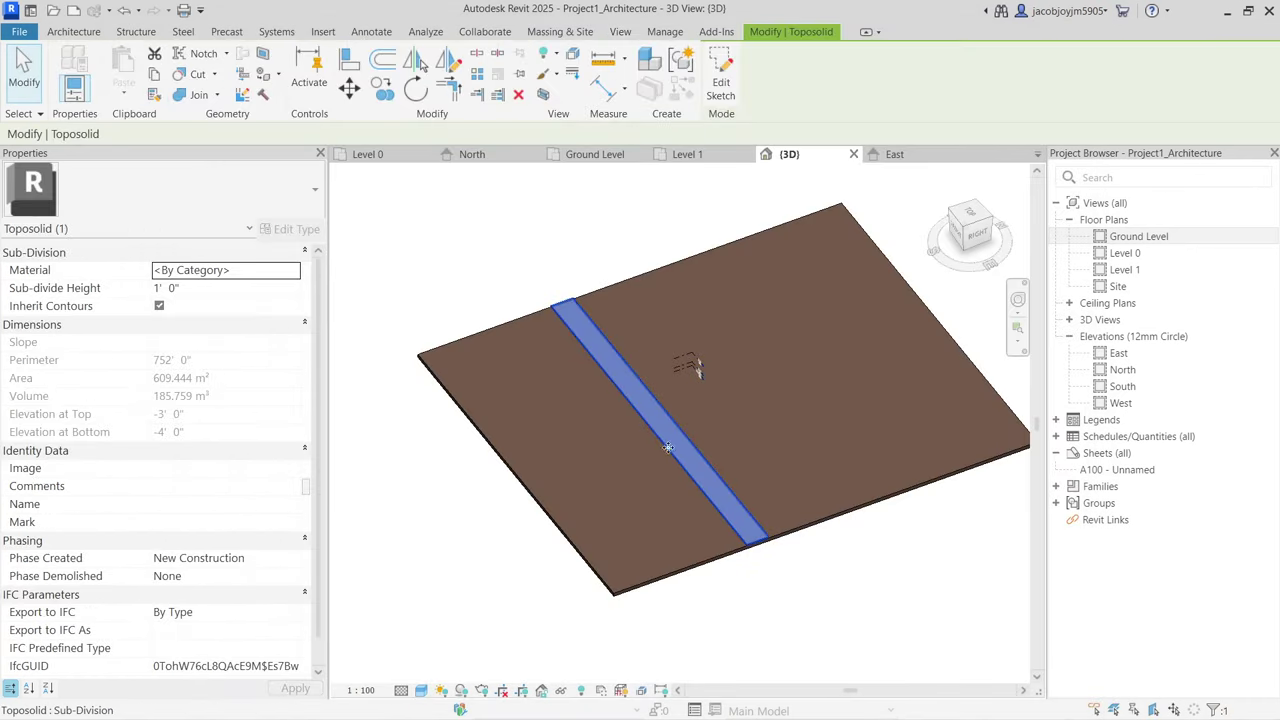
left_click(294, 270)
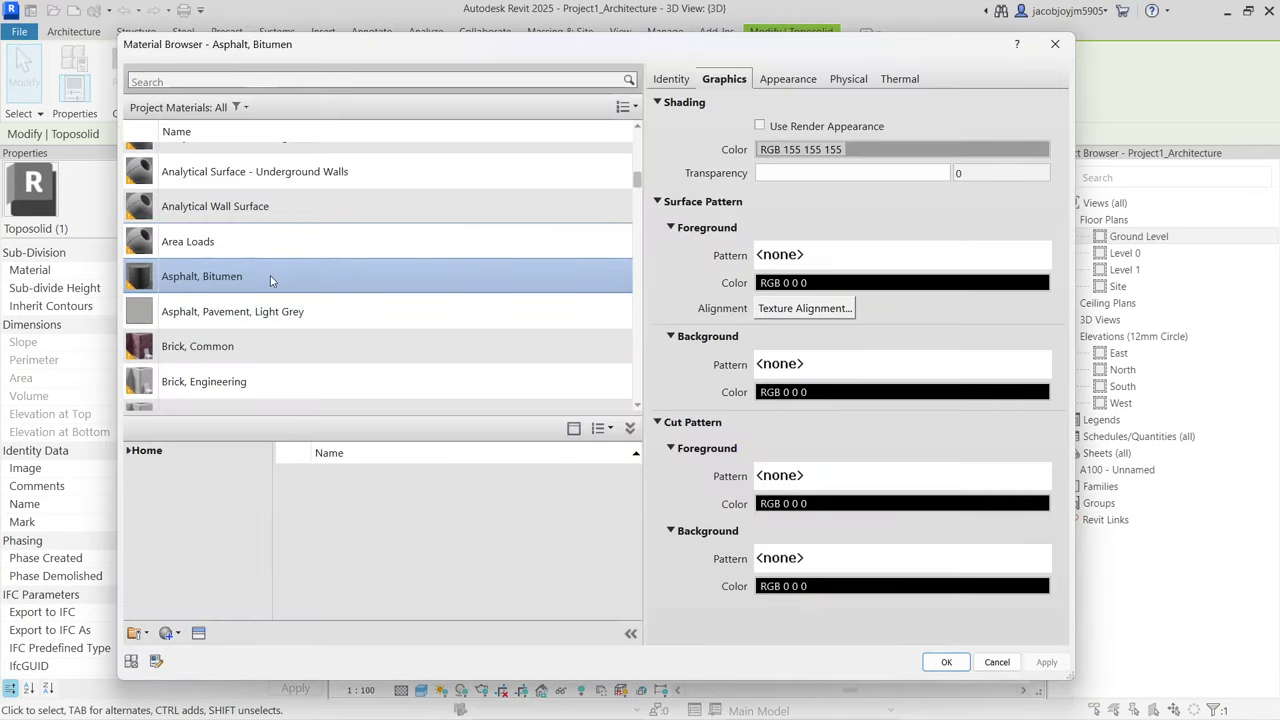
left_click(945, 662)
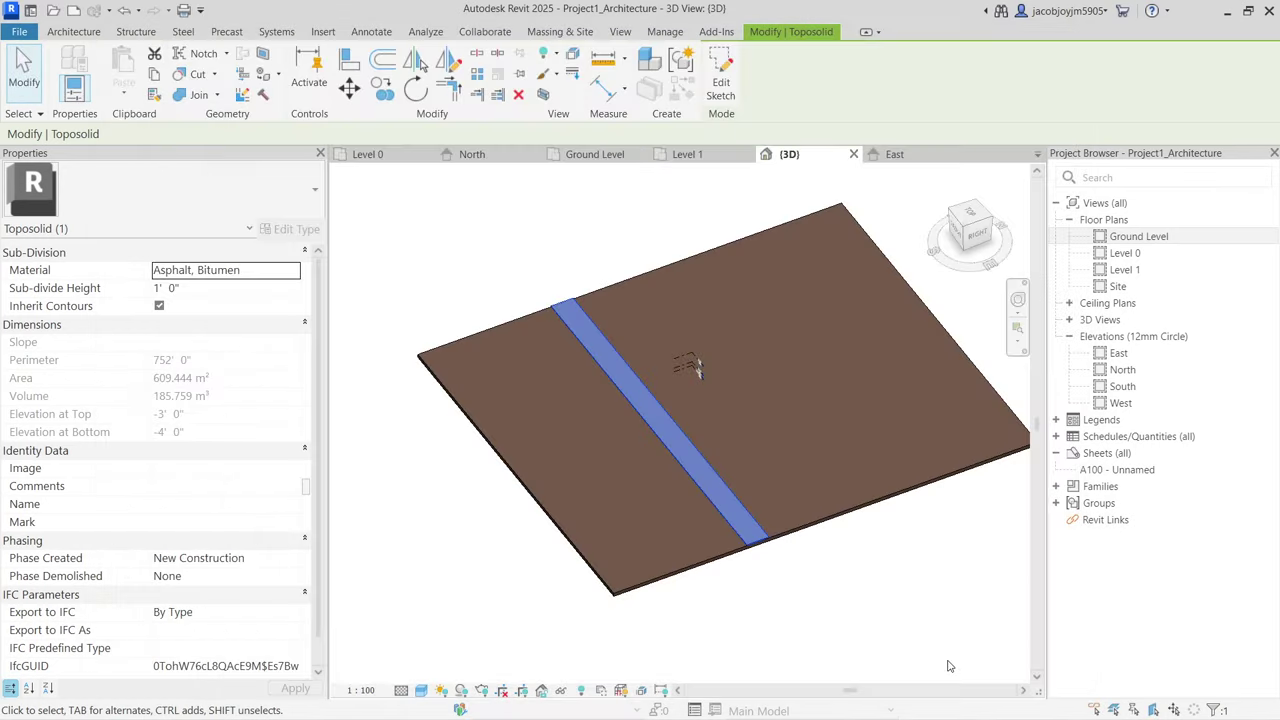
left_click(726, 501)
left_click(780, 608)
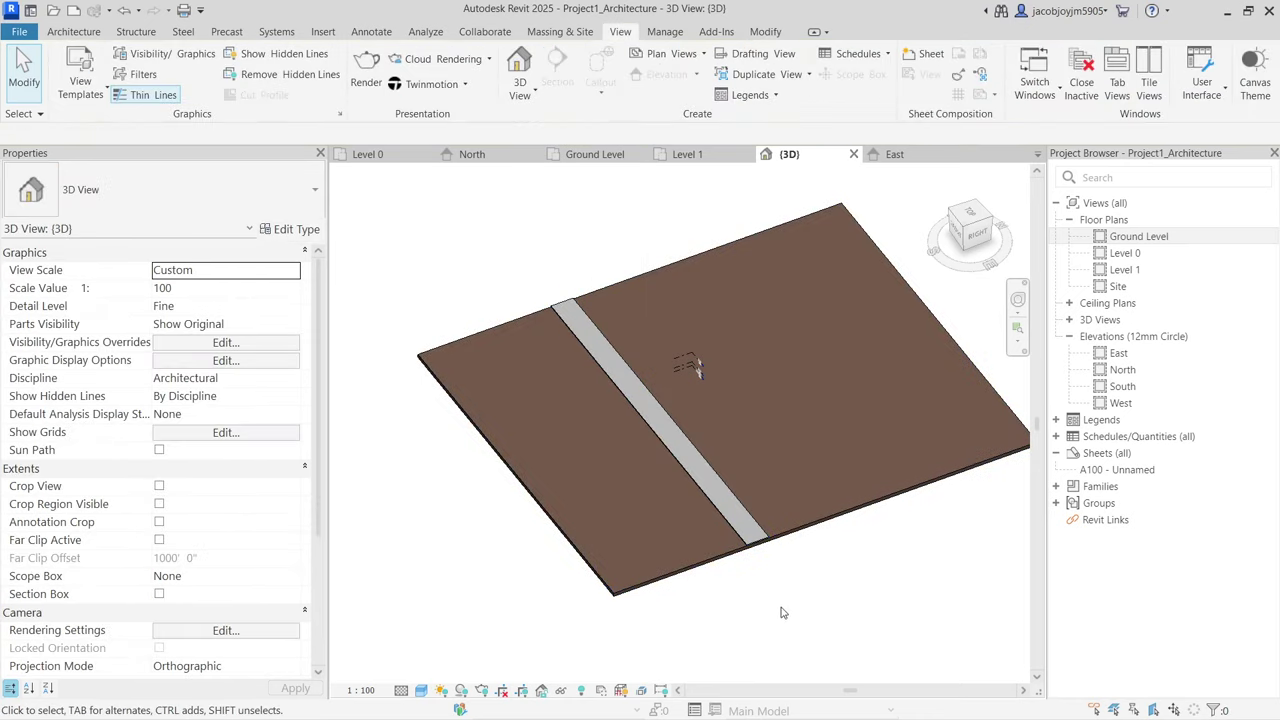
left_click(898, 446)
scroll(686, 360, "up", 5)
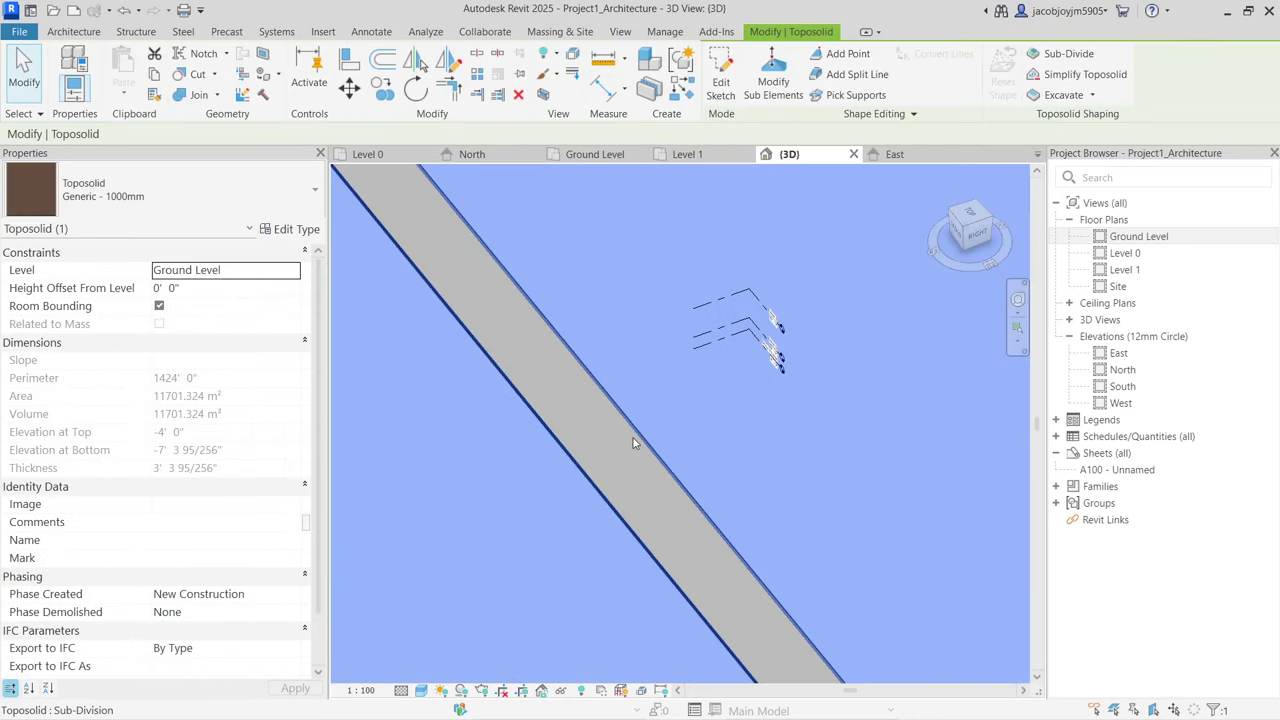
Step: Clear the selection and switch back to the Ground Level floor plan
left_click(632, 435)
key("Escape")
scroll(632, 435, "down", 5)
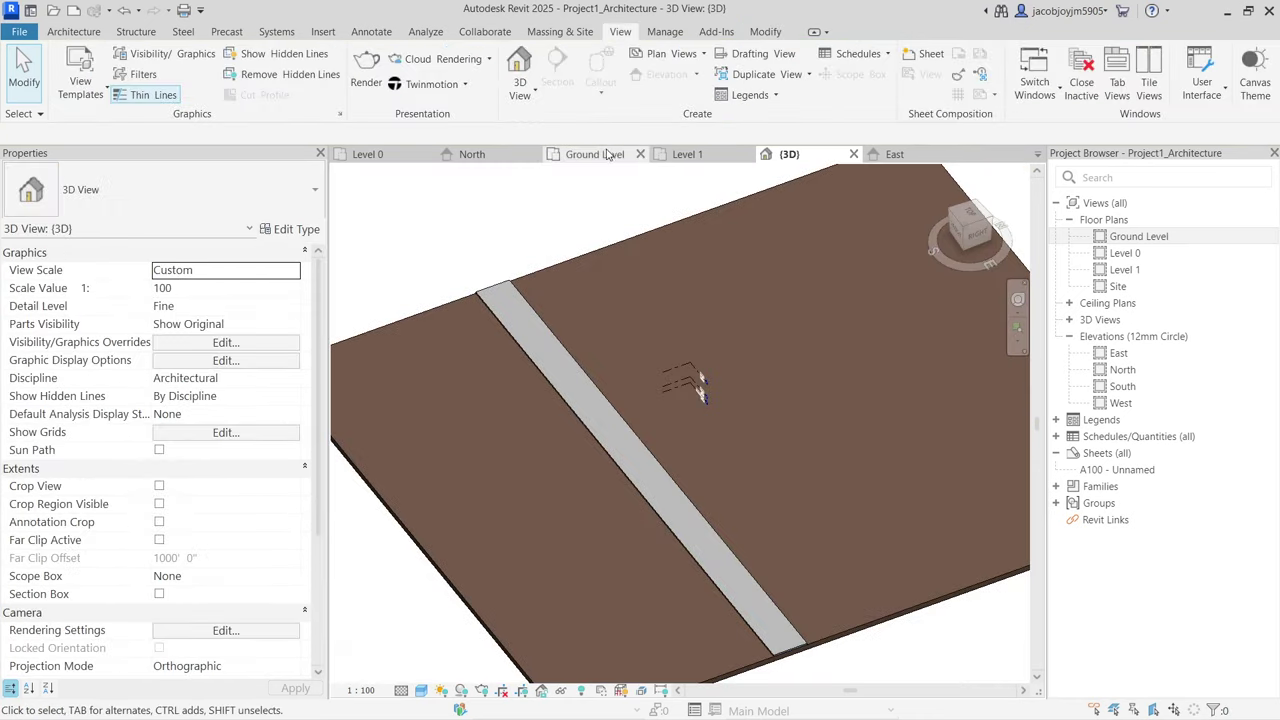
left_click(596, 154)
scroll(660, 337, "up", 4)
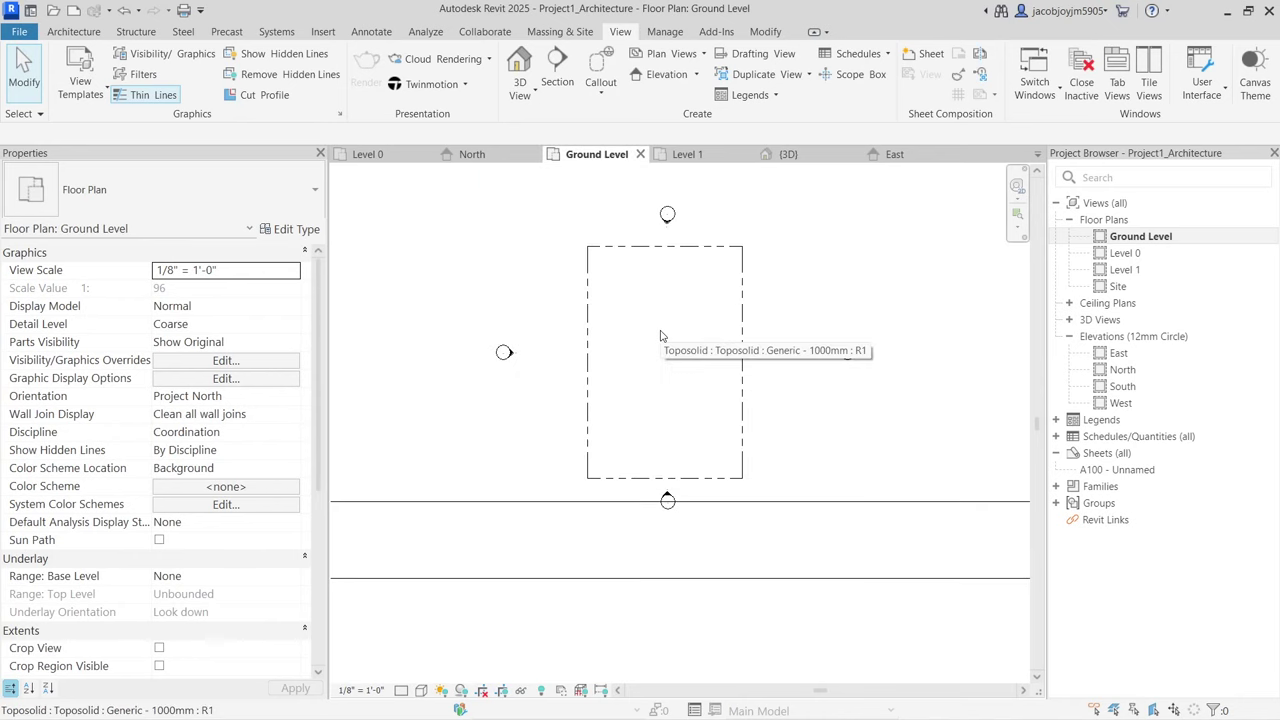
key("w")
key("a")
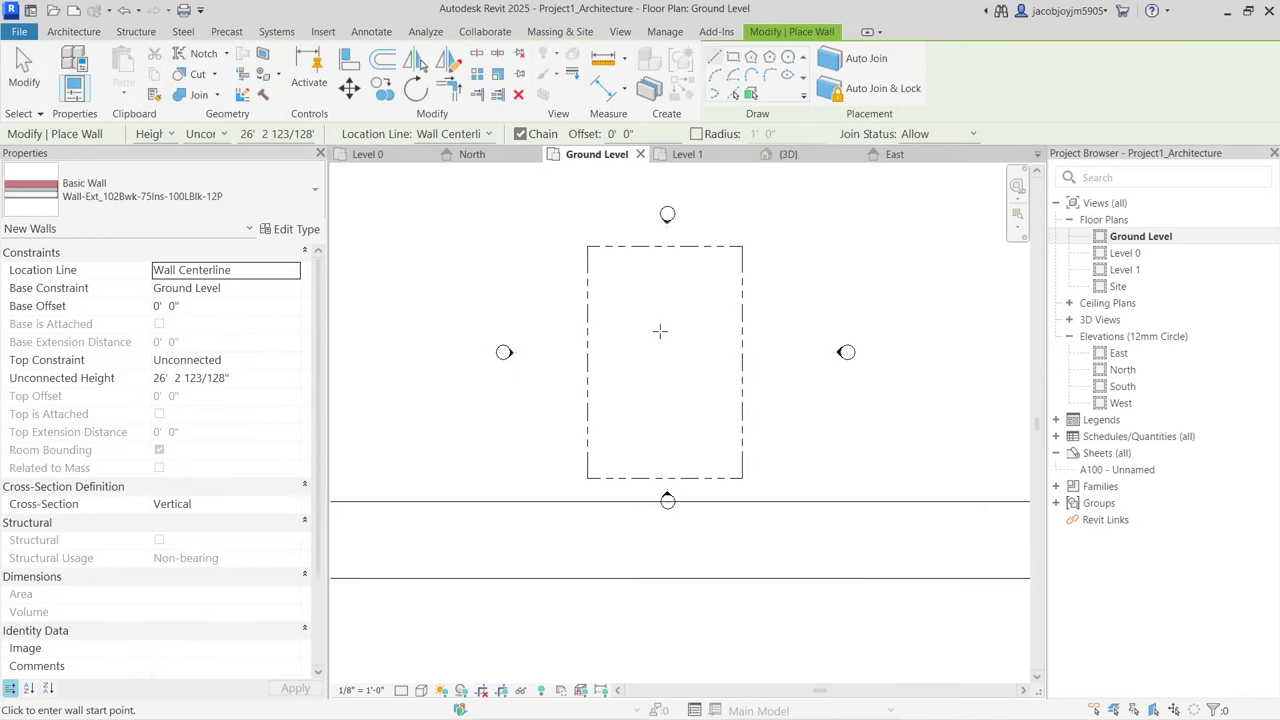
key("Escape")
Step: Set up the Wall tool with Wall-Ret_300Con, Rectangle shape and Finish Face: Exterior location line
left_click(75, 31)
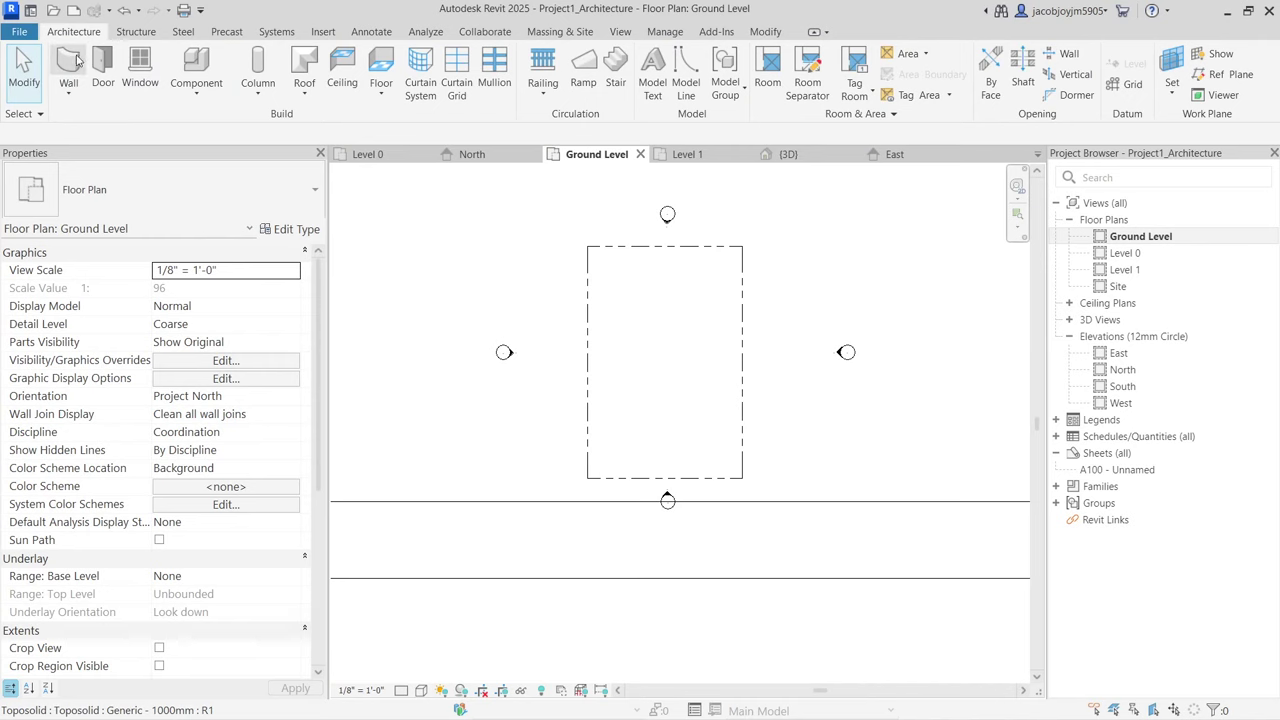
left_click(63, 58)
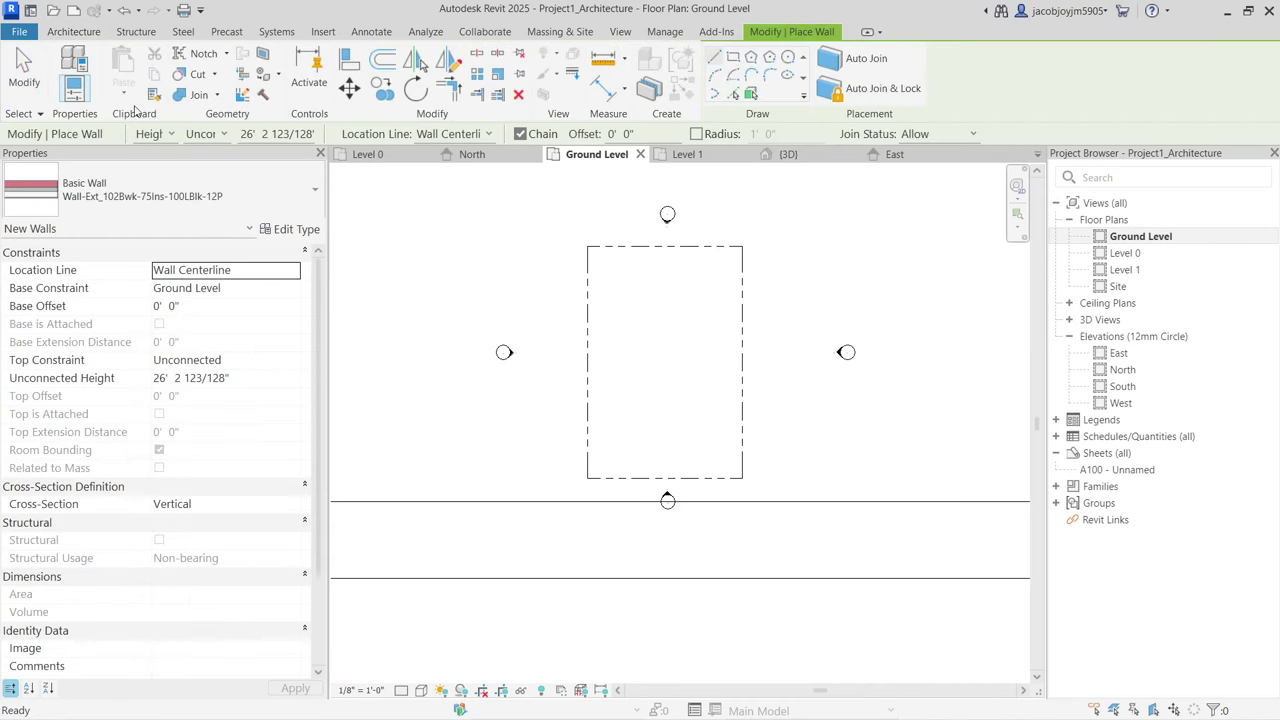
left_click(150, 190)
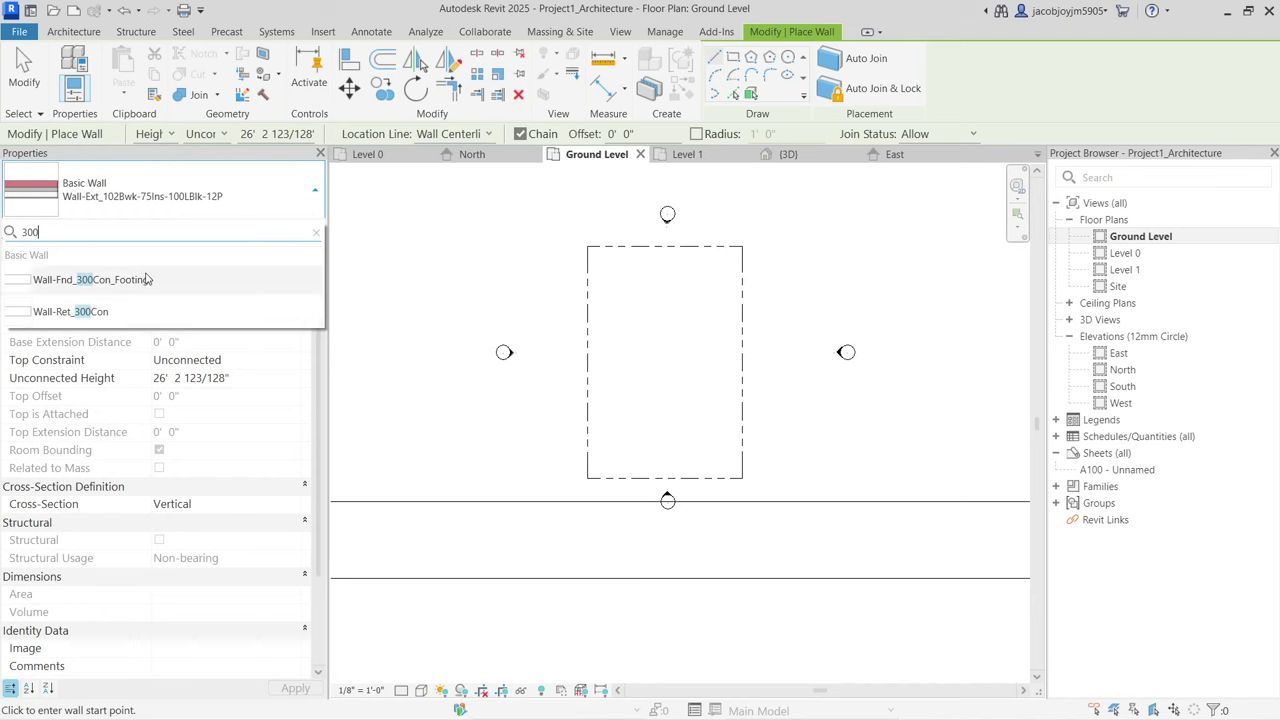
left_click(141, 311)
left_click(733, 58)
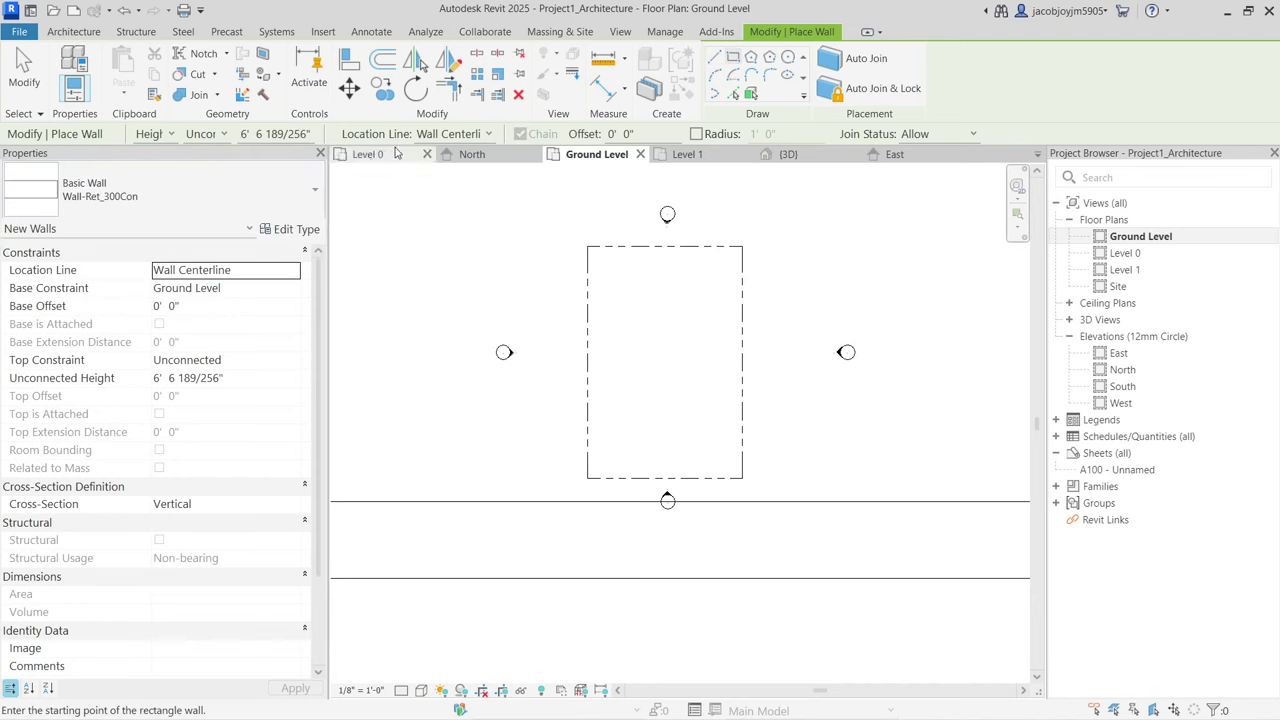
left_click(447, 134)
left_click(453, 178)
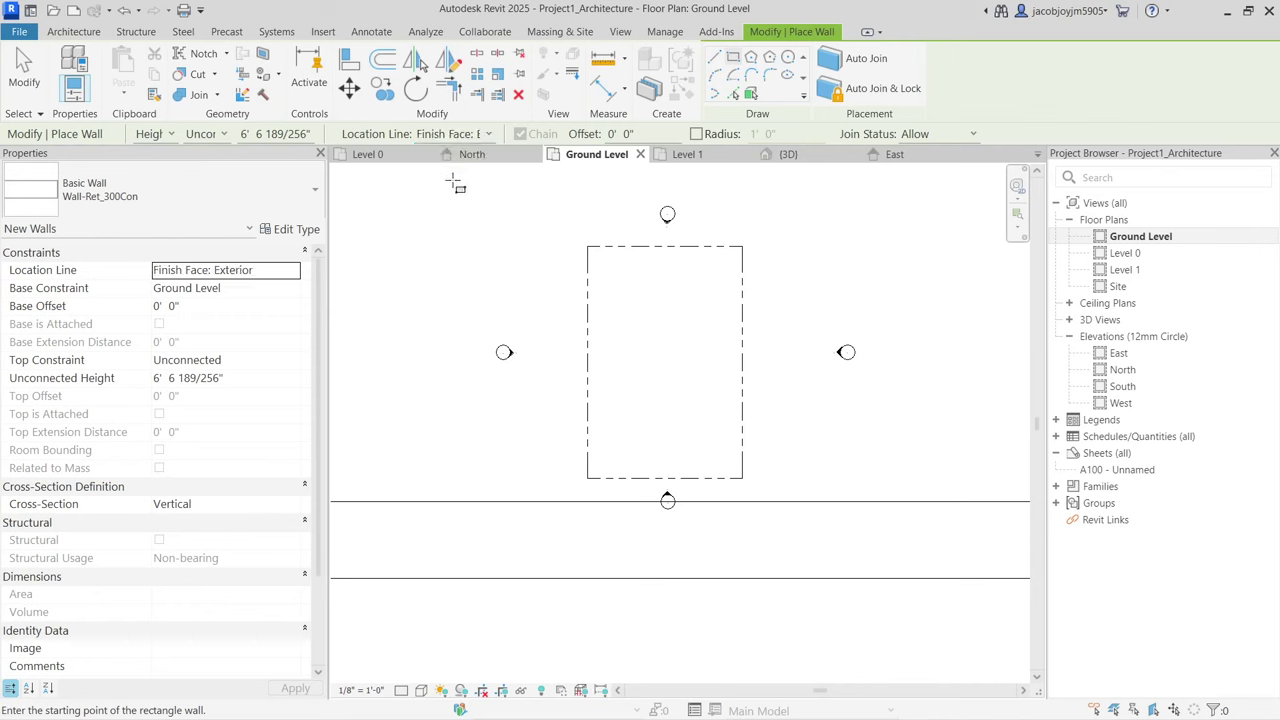
Step: Draw the rectangular retaining wall around the outline and view it in 3D
left_click(587, 245)
scroll(733, 485, "up", 3)
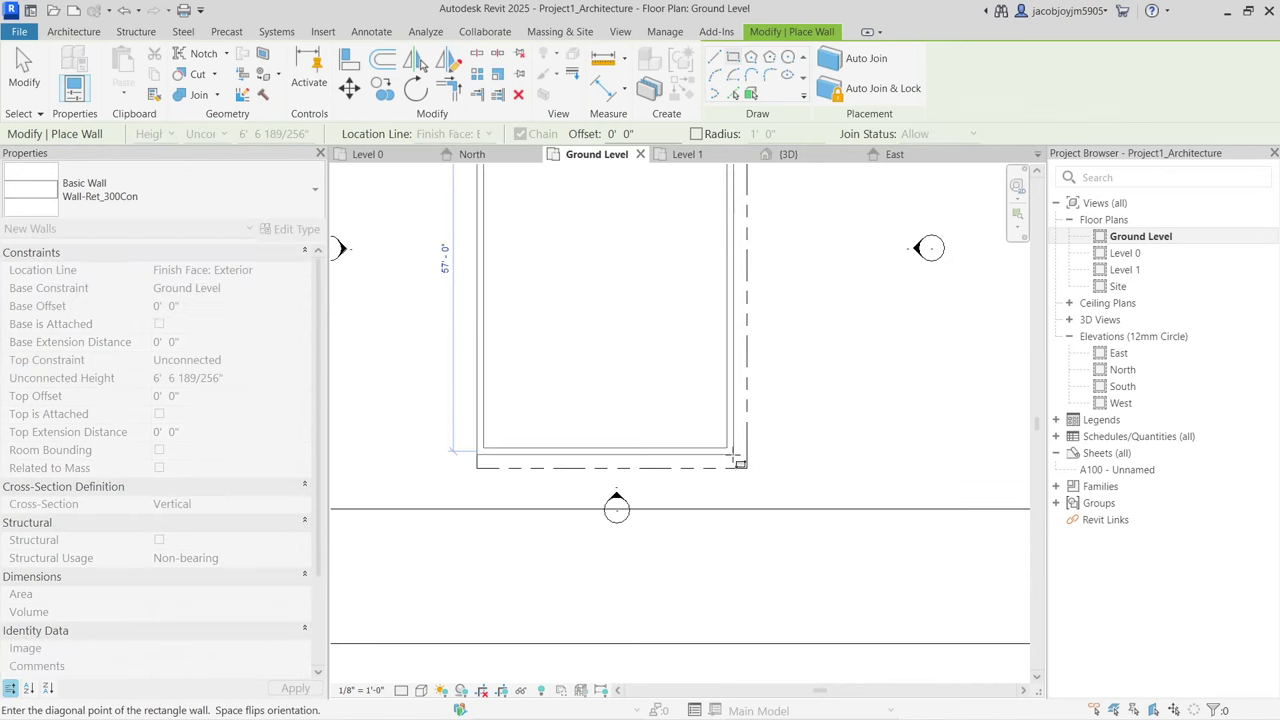
left_click(828, 466)
scroll(651, 477, "down", 3)
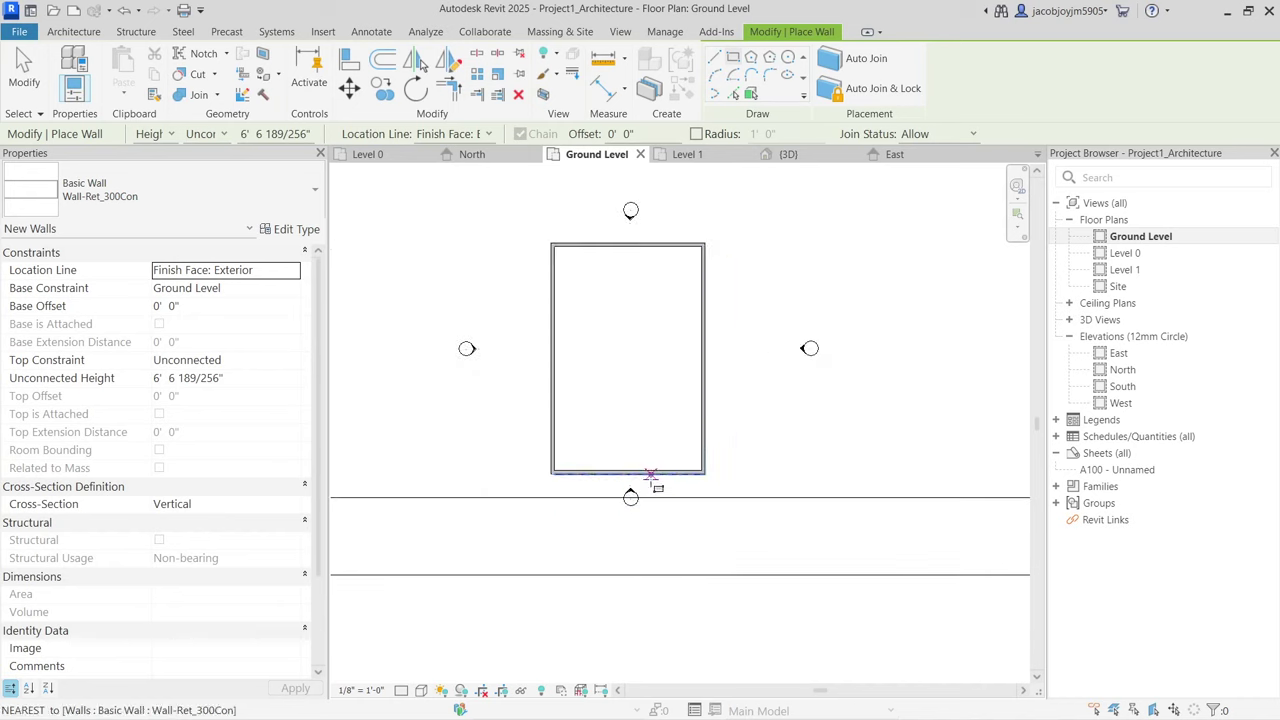
key("Escape")
key("Escape")
left_click(619, 32)
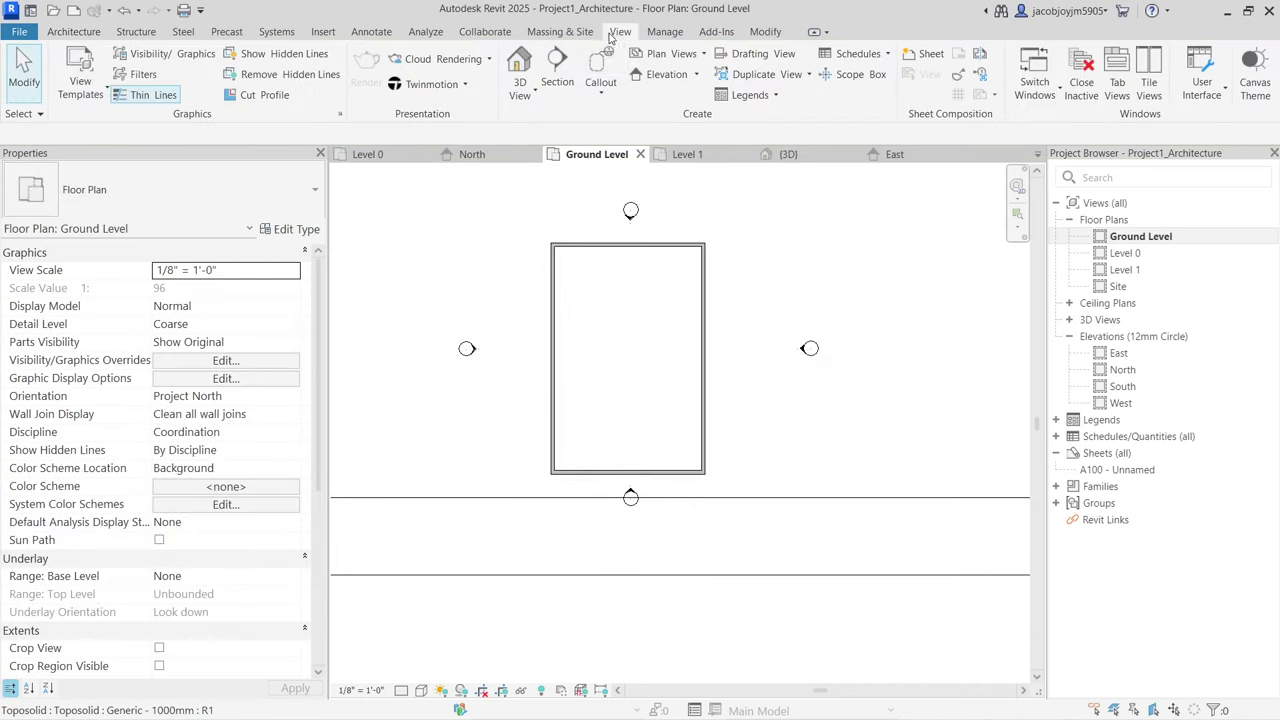
left_click(519, 66)
middle_click_drag(600, 234, 872, 428, "shift")
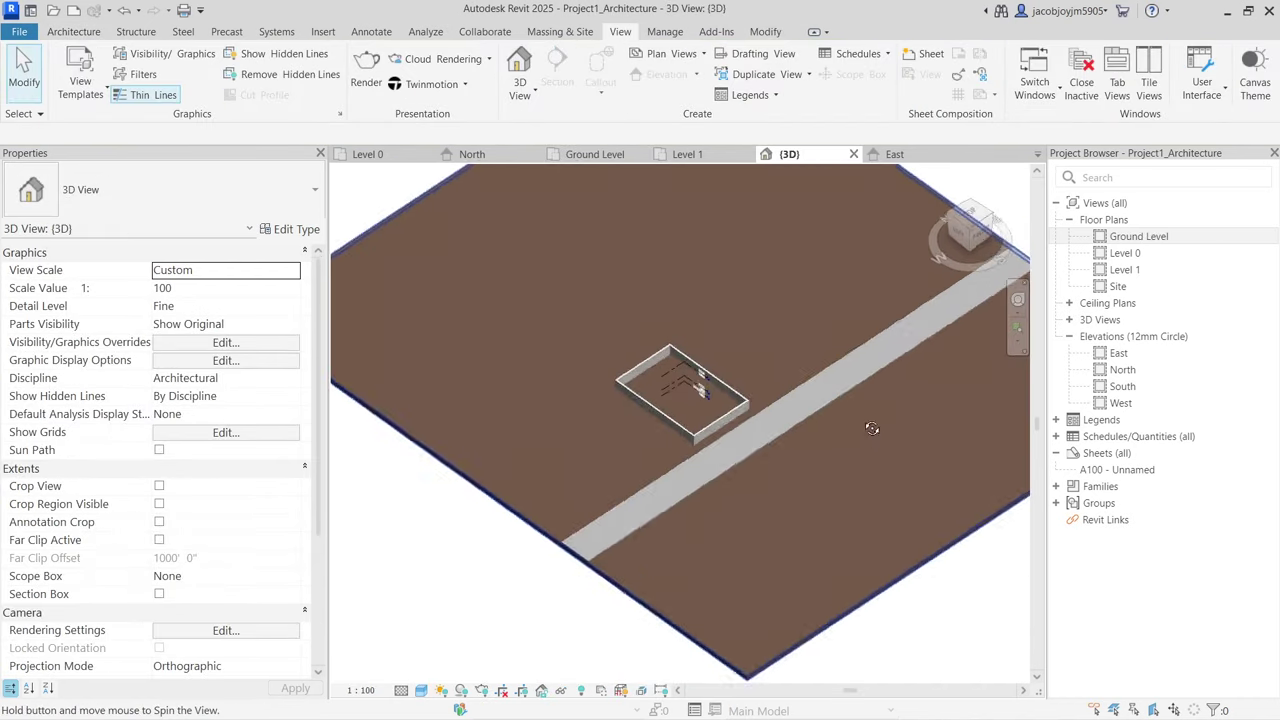
Step: Give the four retaining walls a -4' 0" base offset and Ground Level top with 3' 0" offset
scroll(675, 400, "up", 2)
key("Tab")
left_click(722, 442)
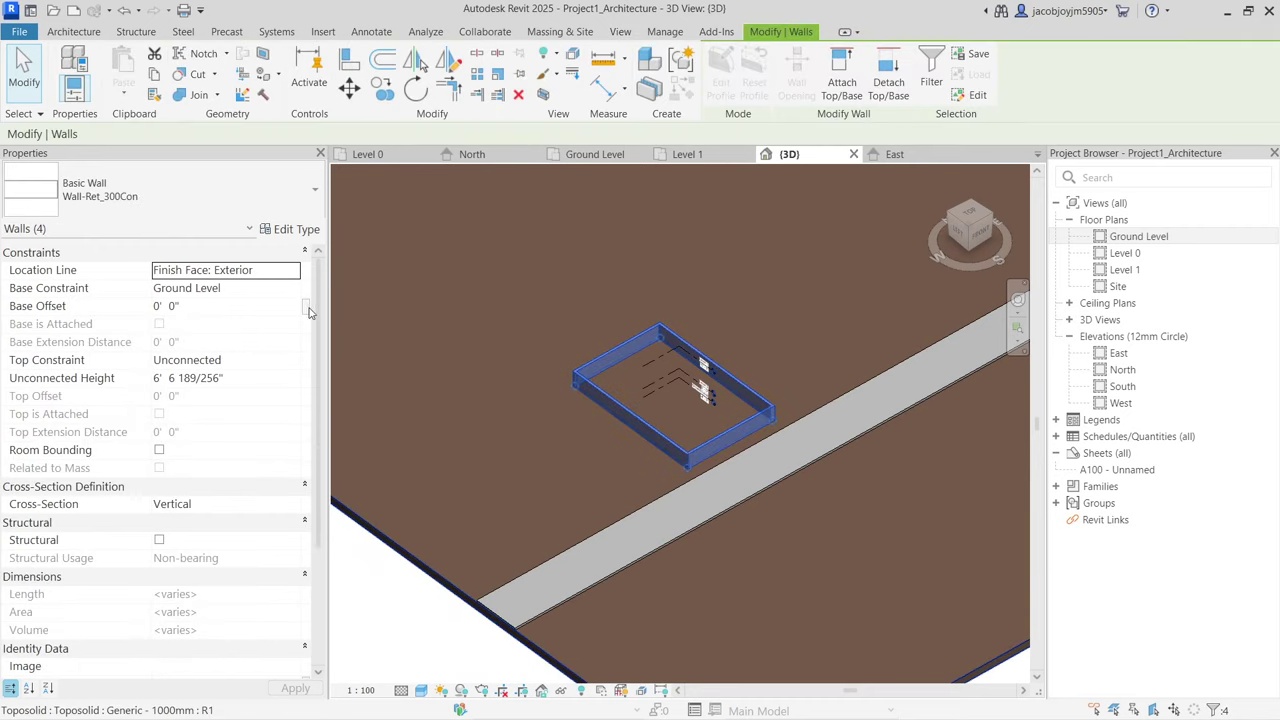
left_click(248, 306)
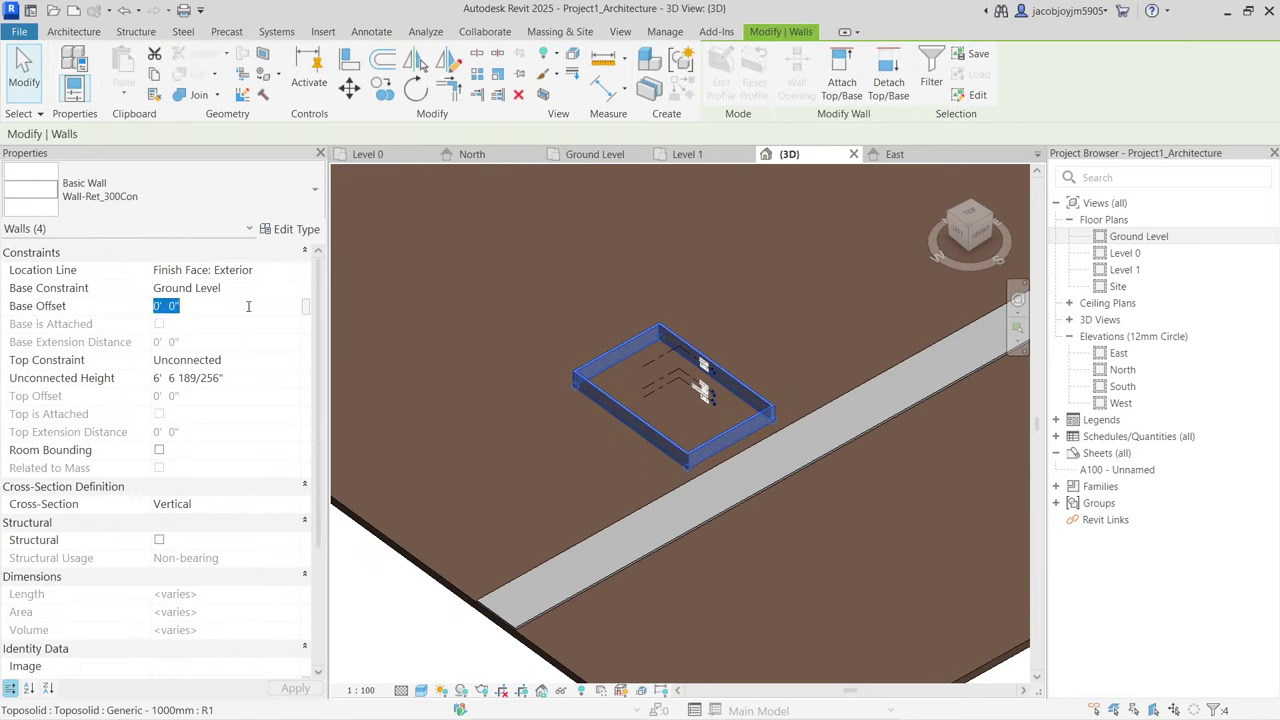
type("-4")
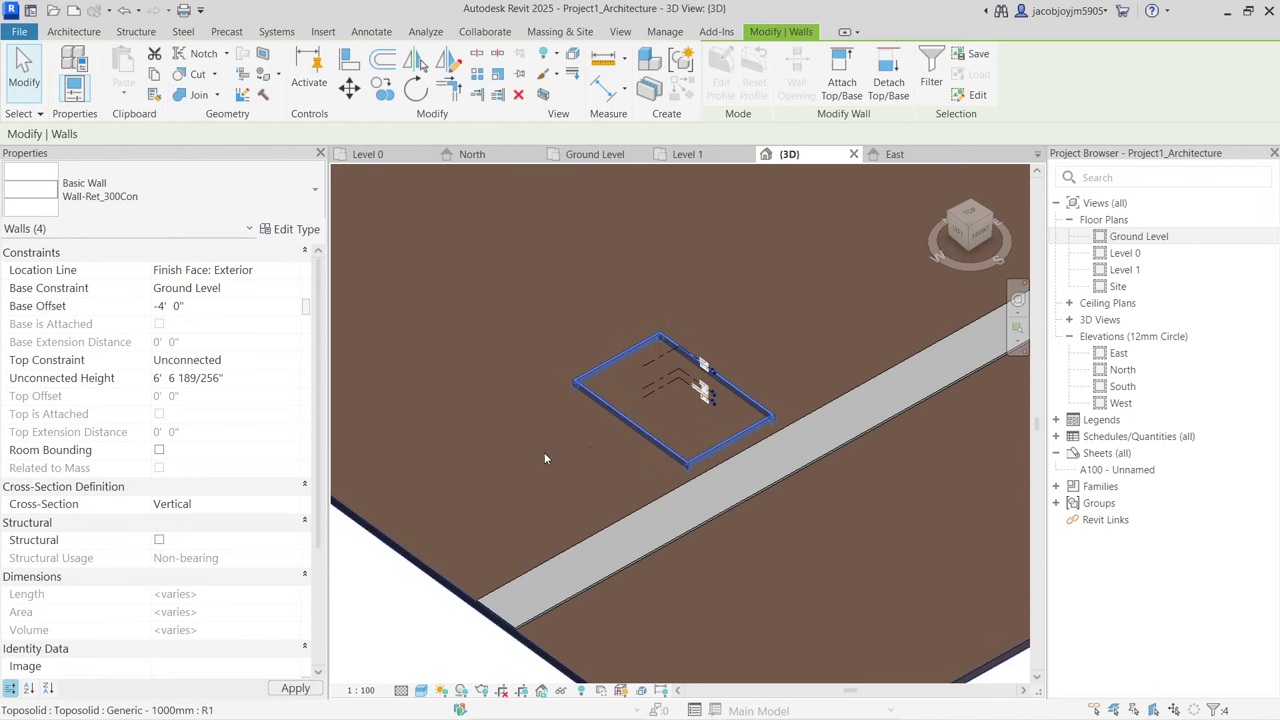
left_click(293, 364)
left_click(250, 393)
left_click(226, 395)
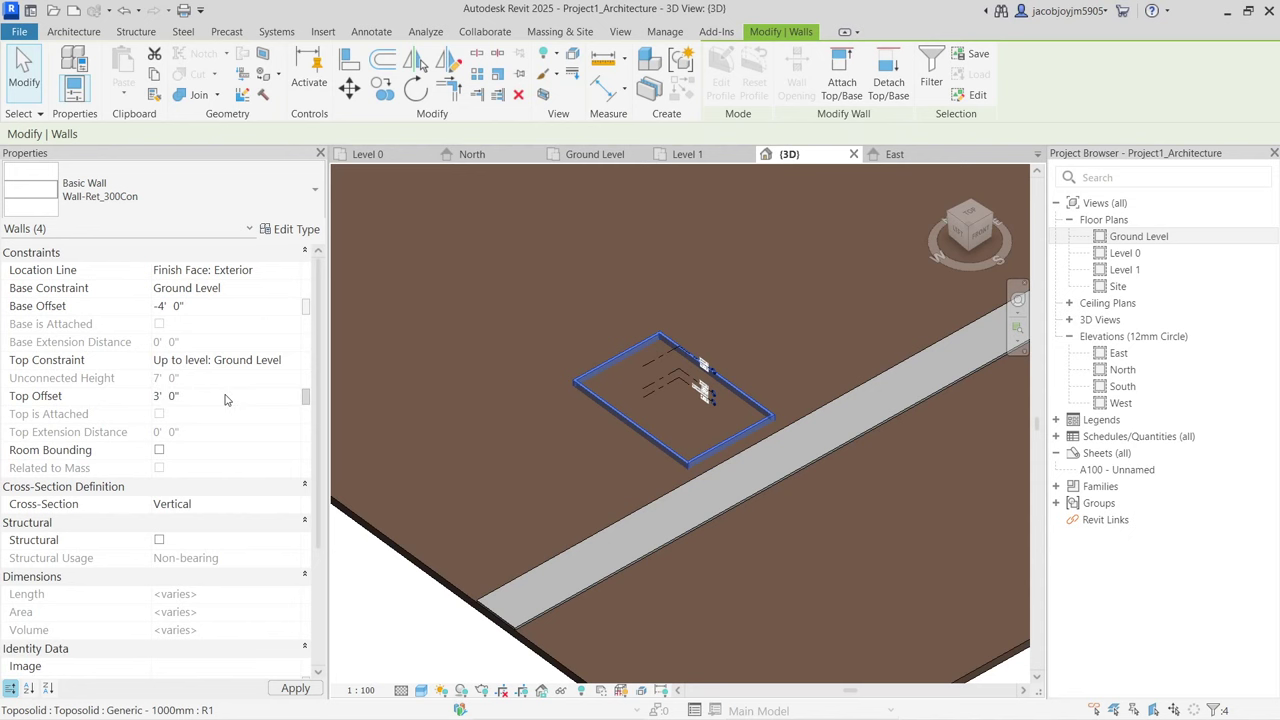
mouse_move(590, 414)
middle_mouse_down("shift")
mouse_move(731, 440)
mouse_move(650, 409)
mouse_move(609, 424)
middle_mouse_up("shift")
key("Escape")
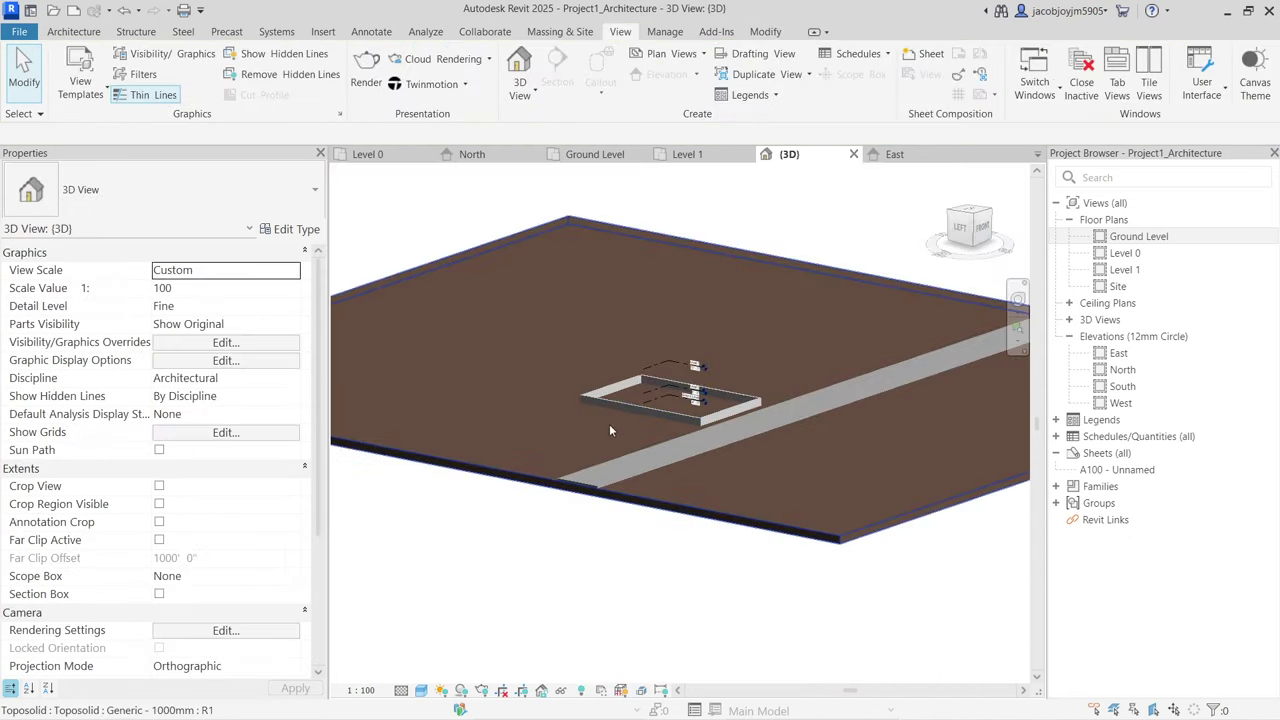
Step: Set the toposolid type's structure layer thickness to 10' 0"
left_click(513, 433)
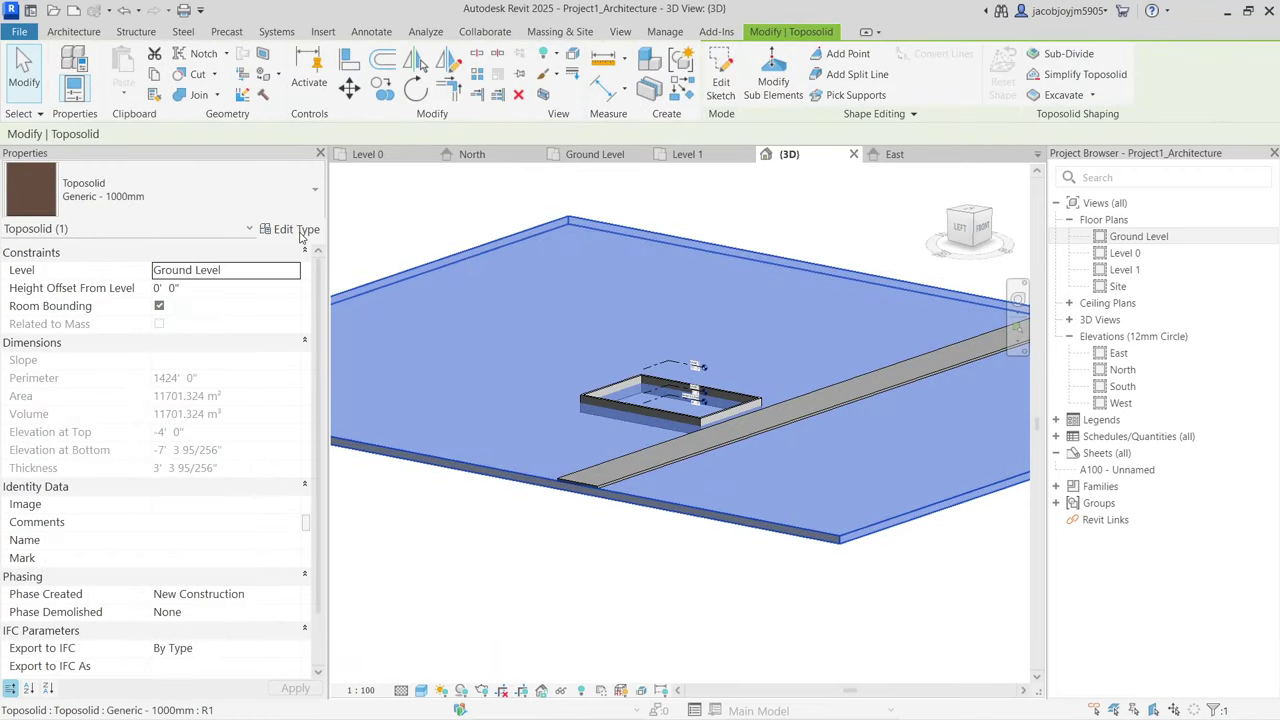
left_click(293, 230)
left_click(901, 251)
left_click(660, 251)
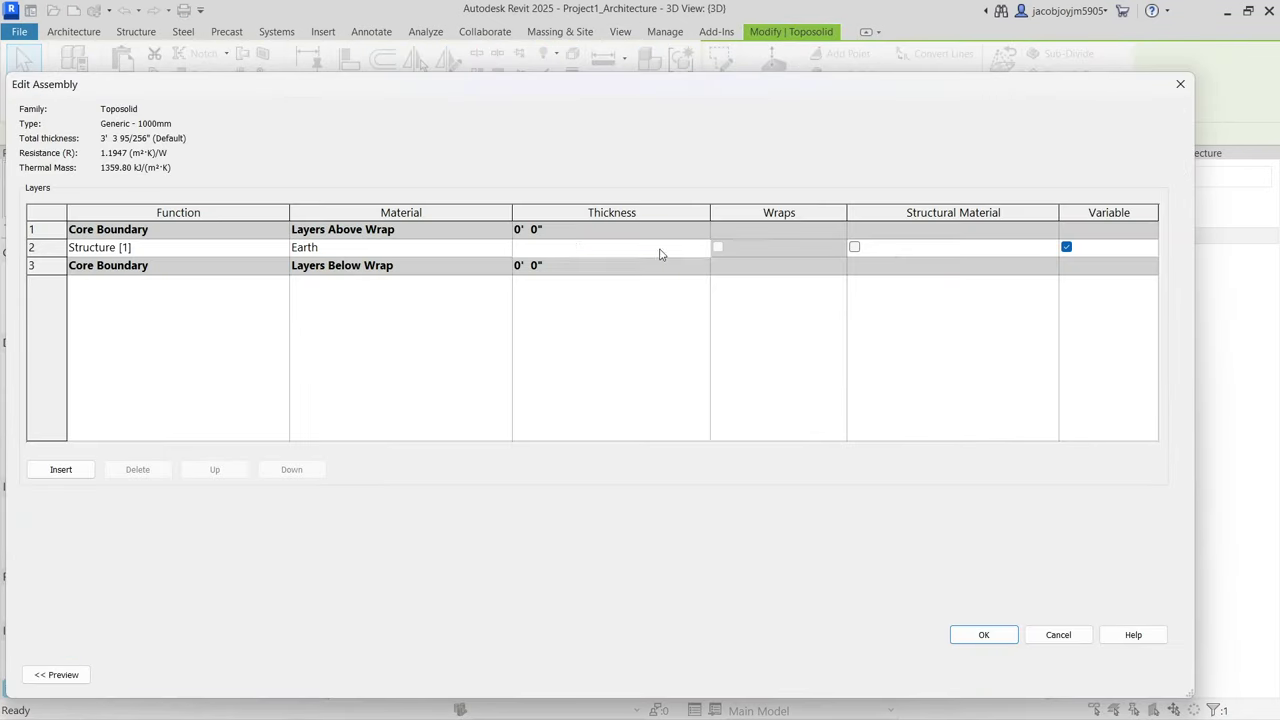
type("10")
left_click(982, 634)
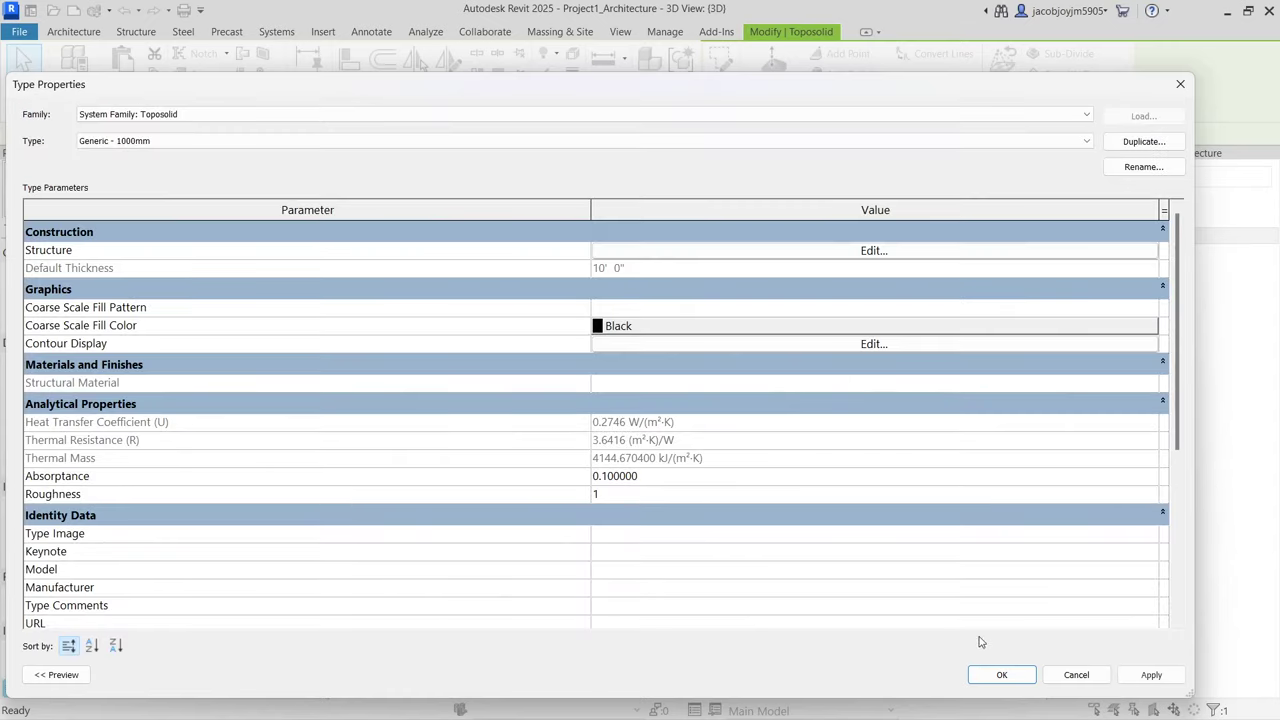
left_click(999, 676)
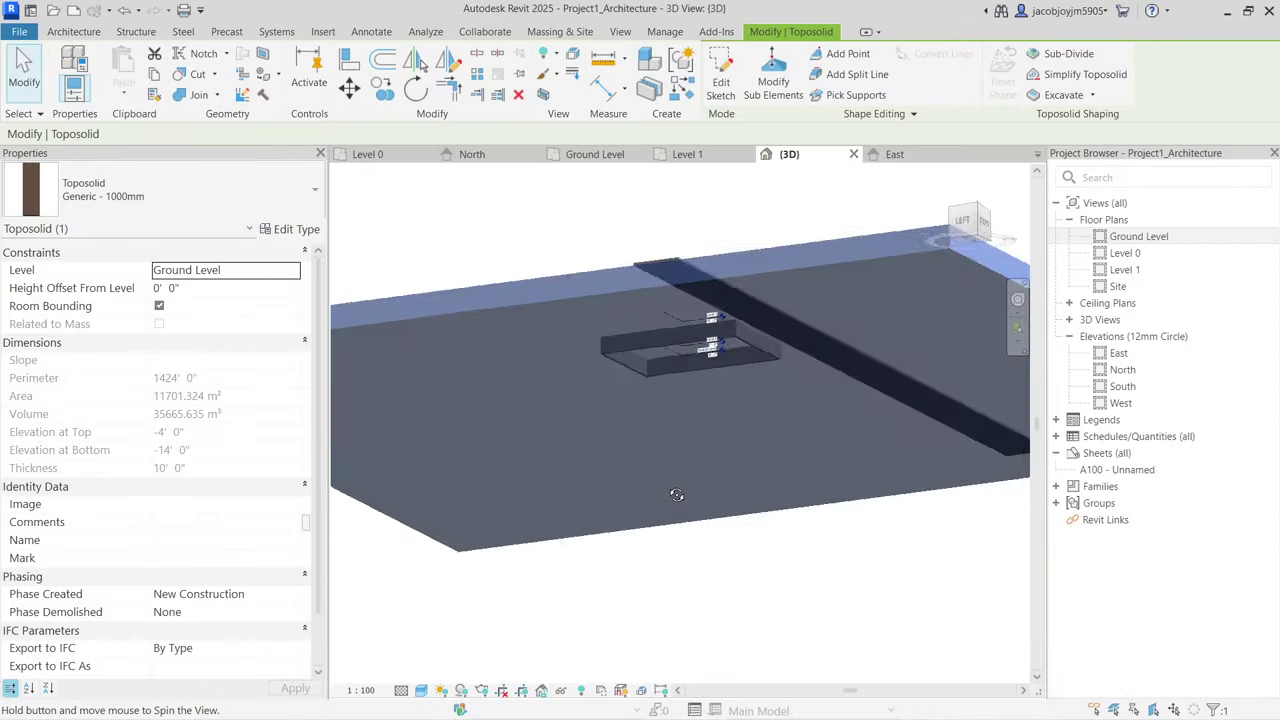
Step: Start the Structure wall foundation tool with the Standard type list showing
left_click(657, 607)
scroll(784, 288, "up", 2)
middle_click_drag(784, 288, 712, 333, "shift")
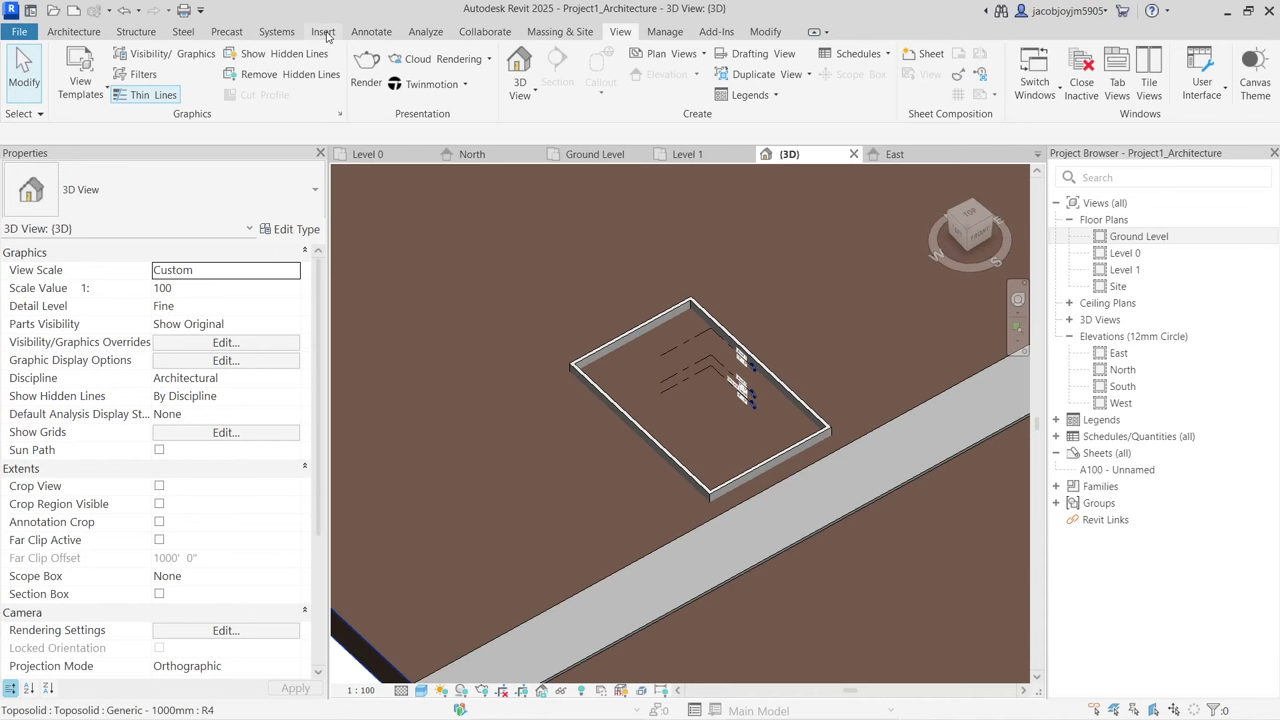
left_click(139, 33)
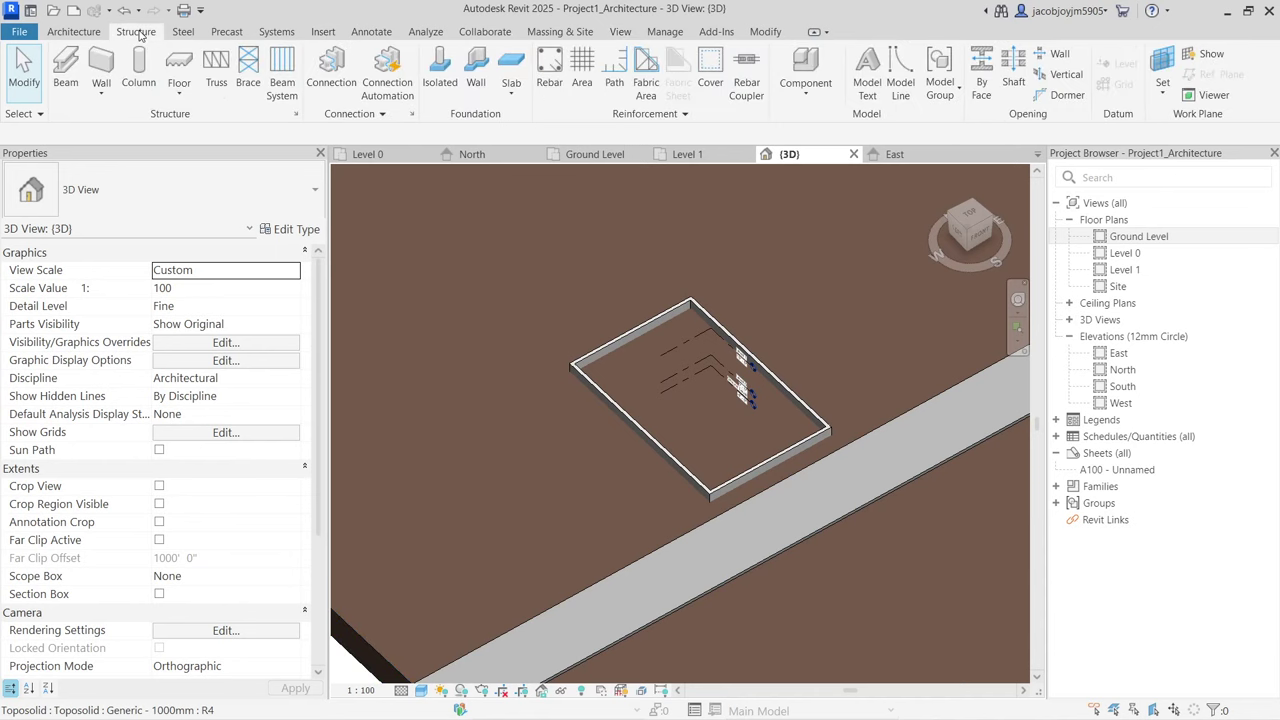
left_click(476, 72)
left_click(249, 196)
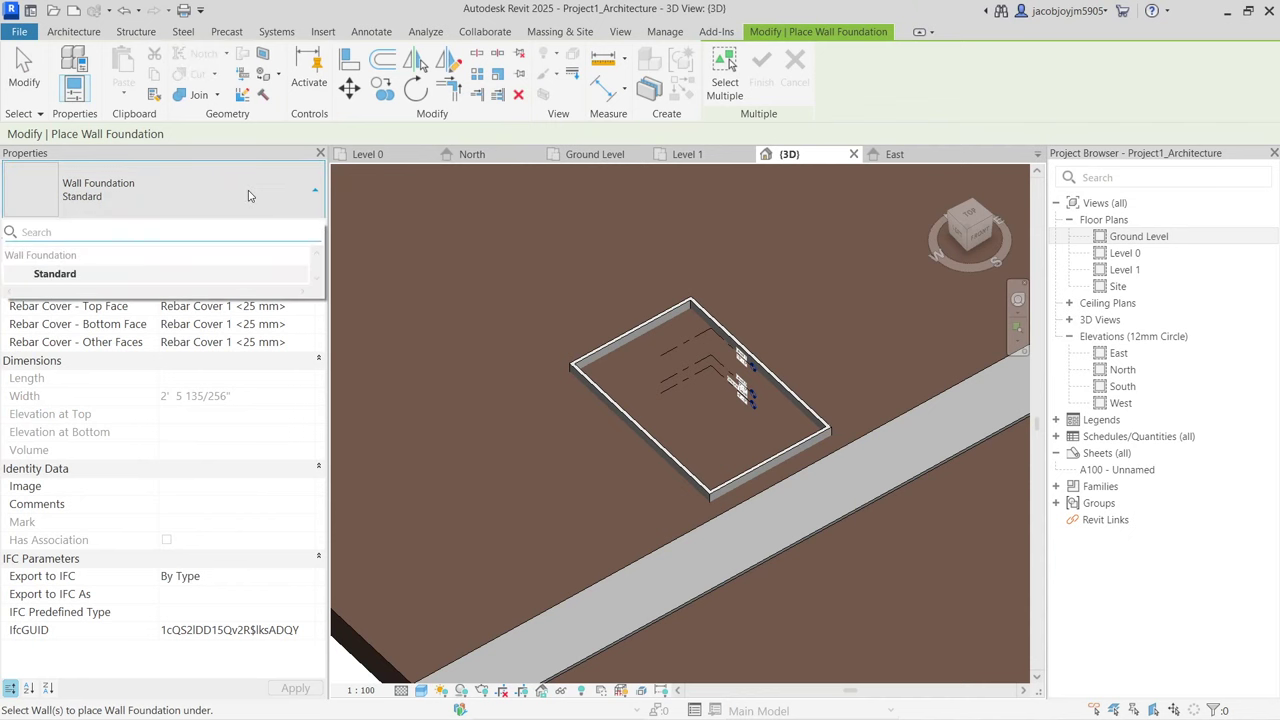
Step: Duplicate the Standard wall foundation type as 'Retaining' with Retaining structural usage
left_click(249, 196)
left_click(279, 232)
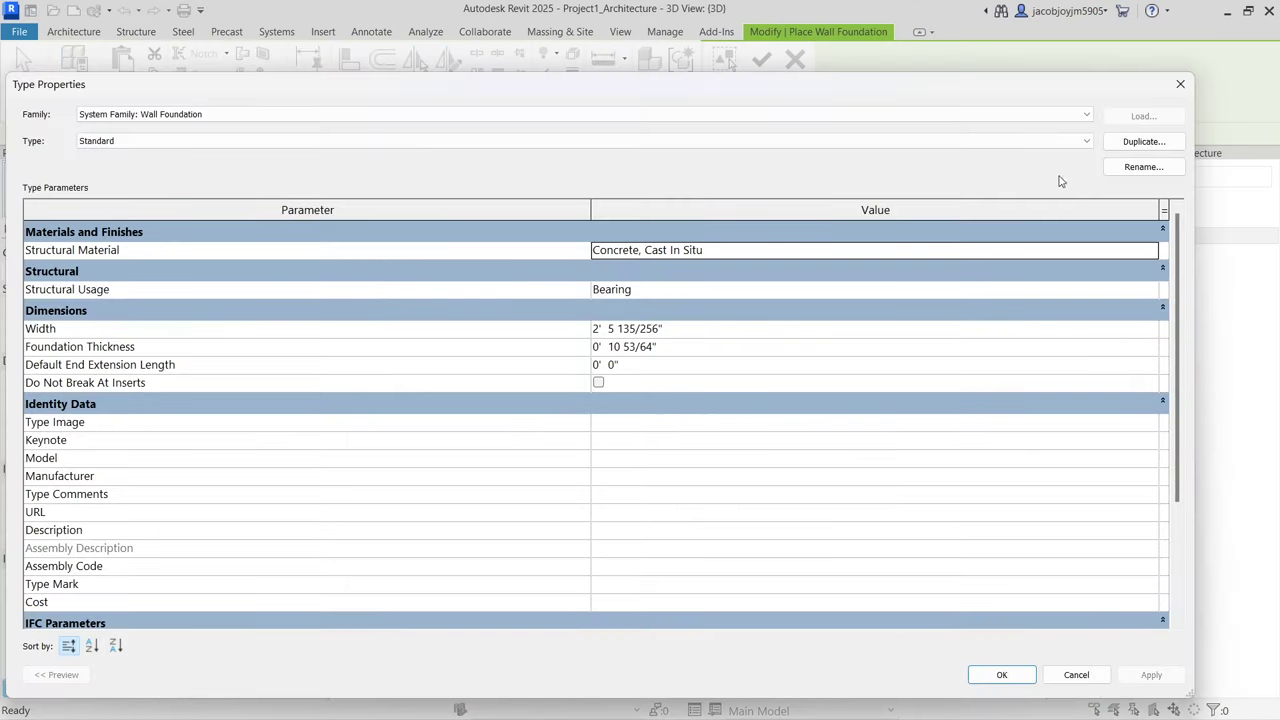
left_click(1135, 145)
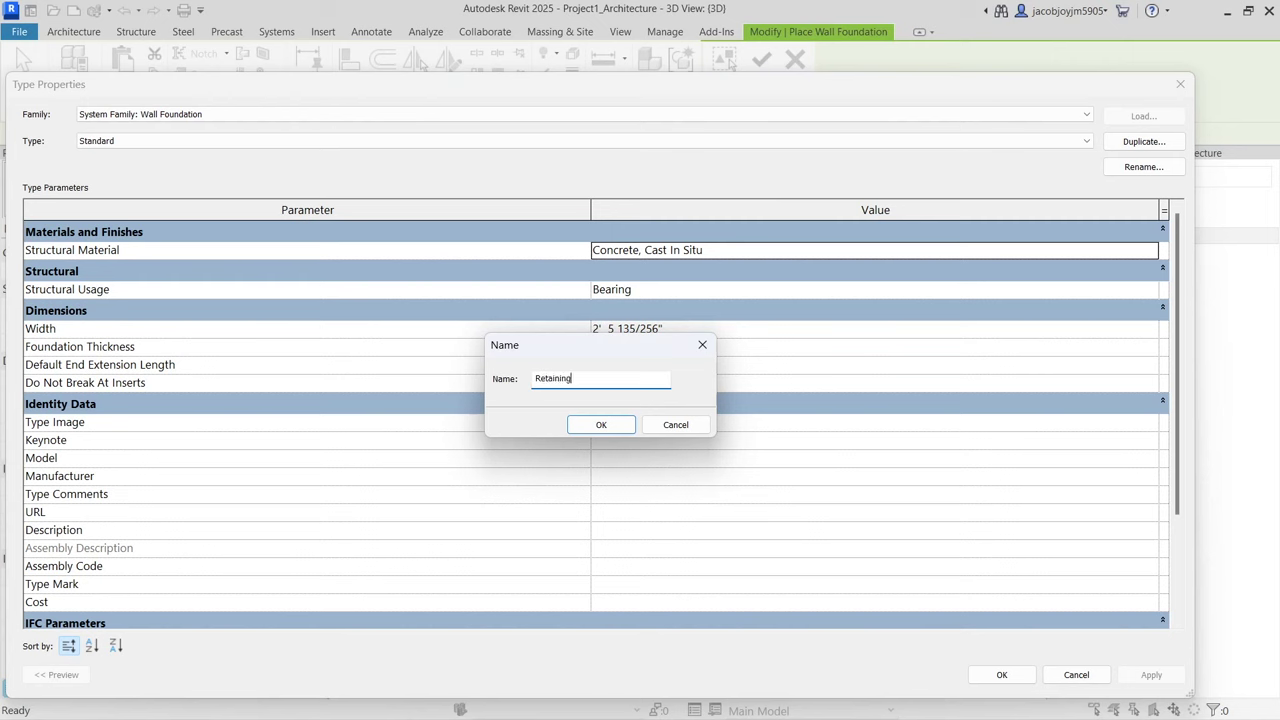
left_click(610, 427)
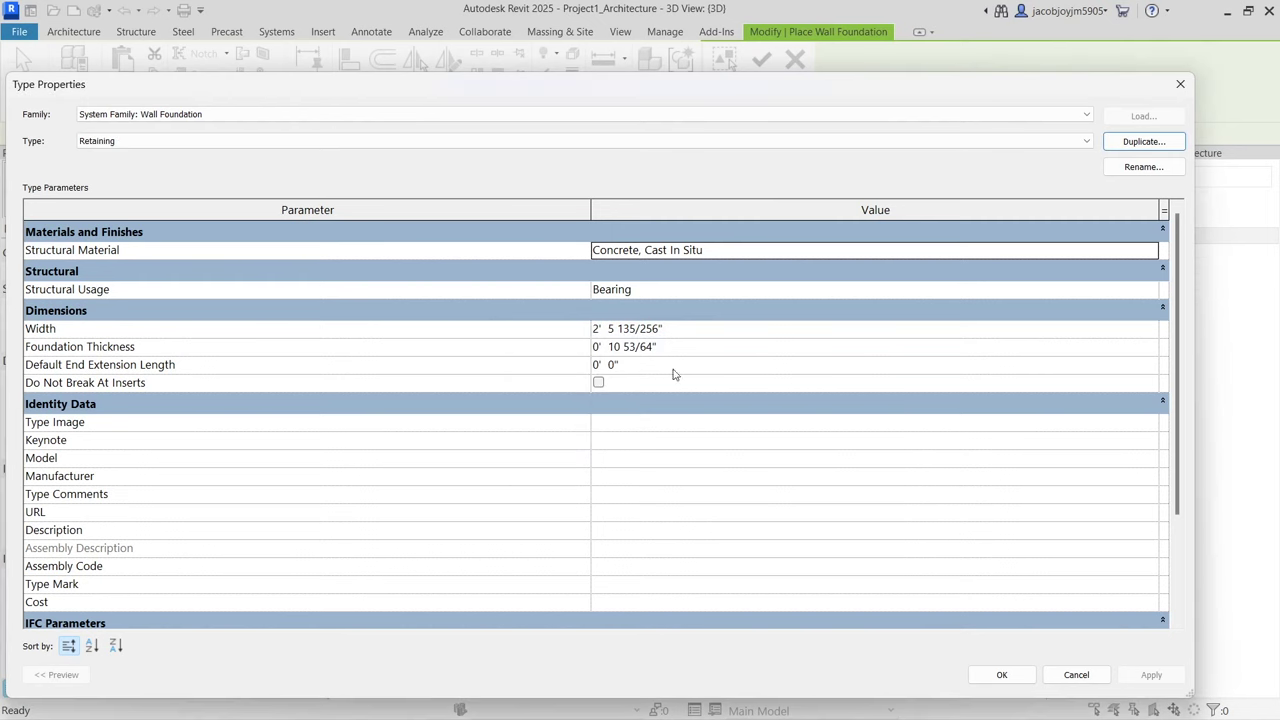
left_click(730, 290)
left_click(1151, 290)
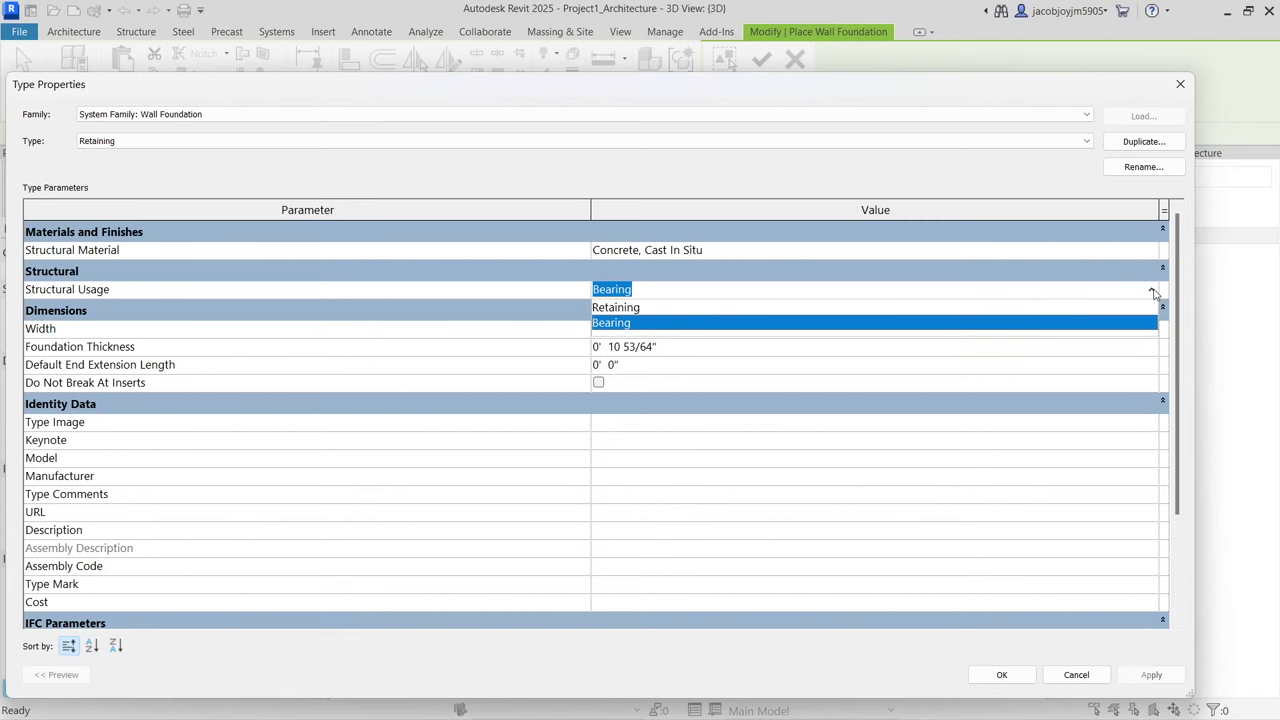
left_click(630, 307)
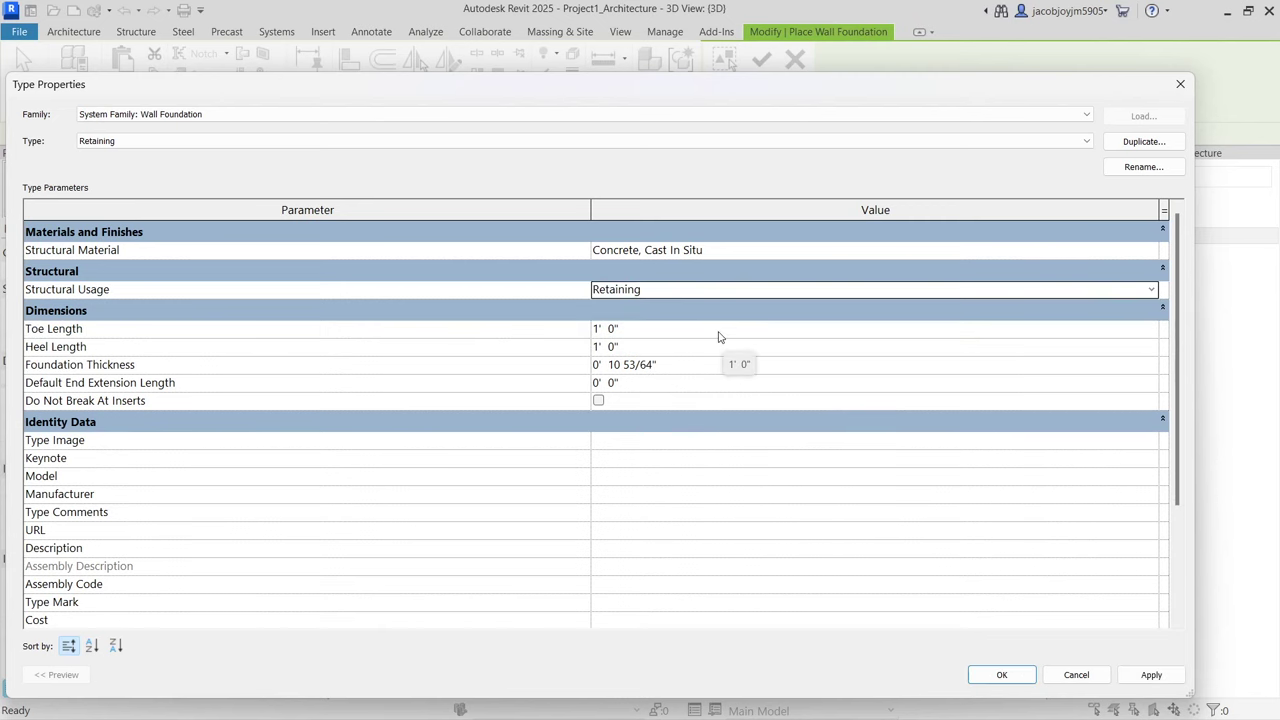
Step: Give the Retaining foundation a 1' 0" toe length and 0' 0" heel length
left_click(719, 330)
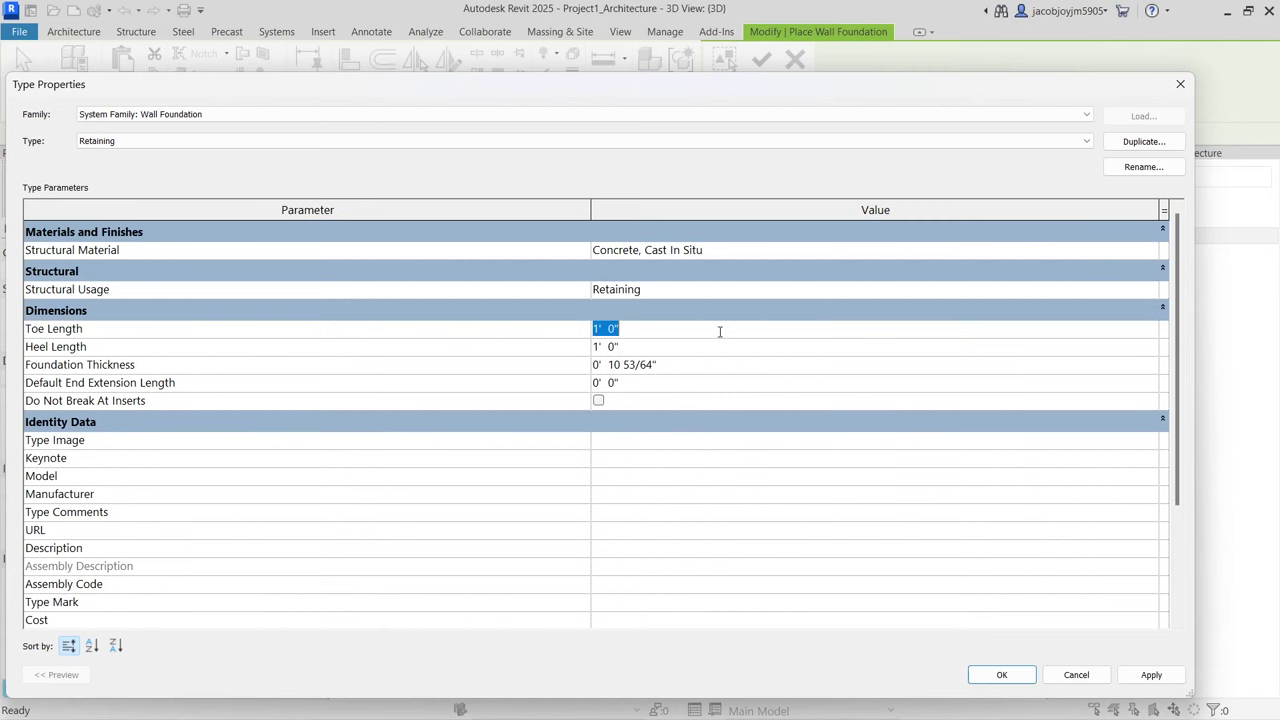
type("0")
key("Return")
key("Tab")
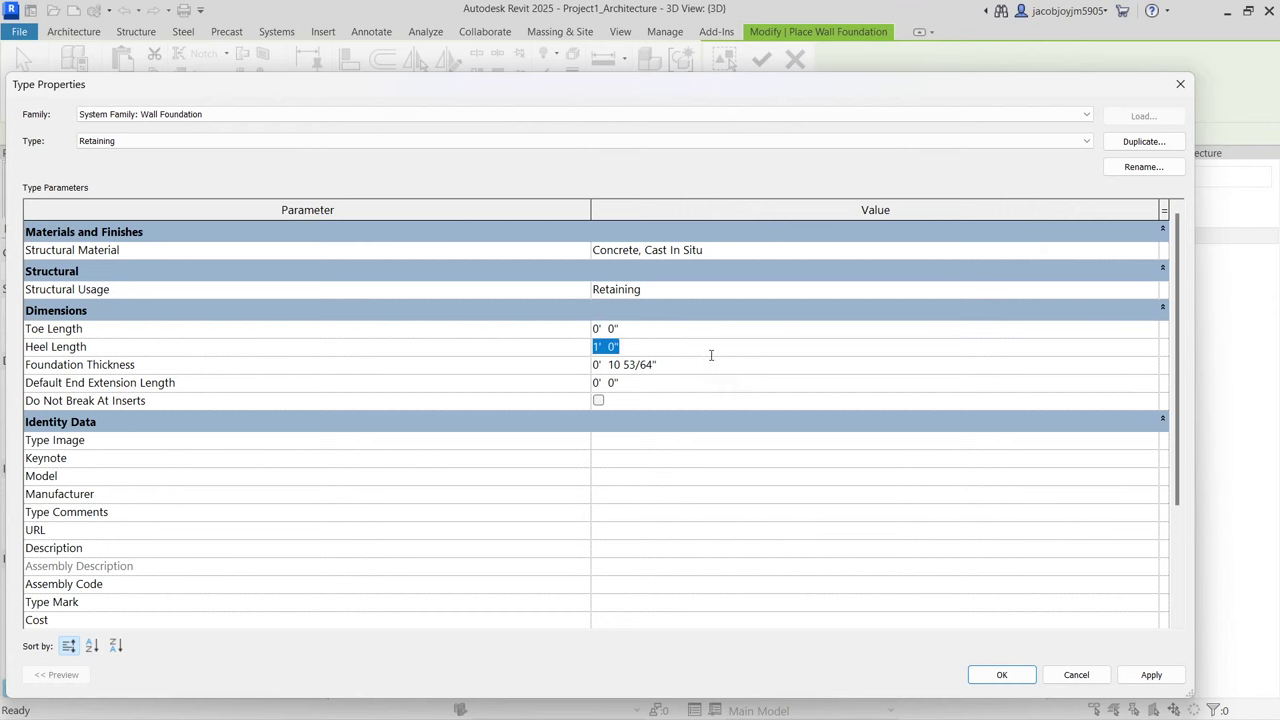
left_click(703, 332)
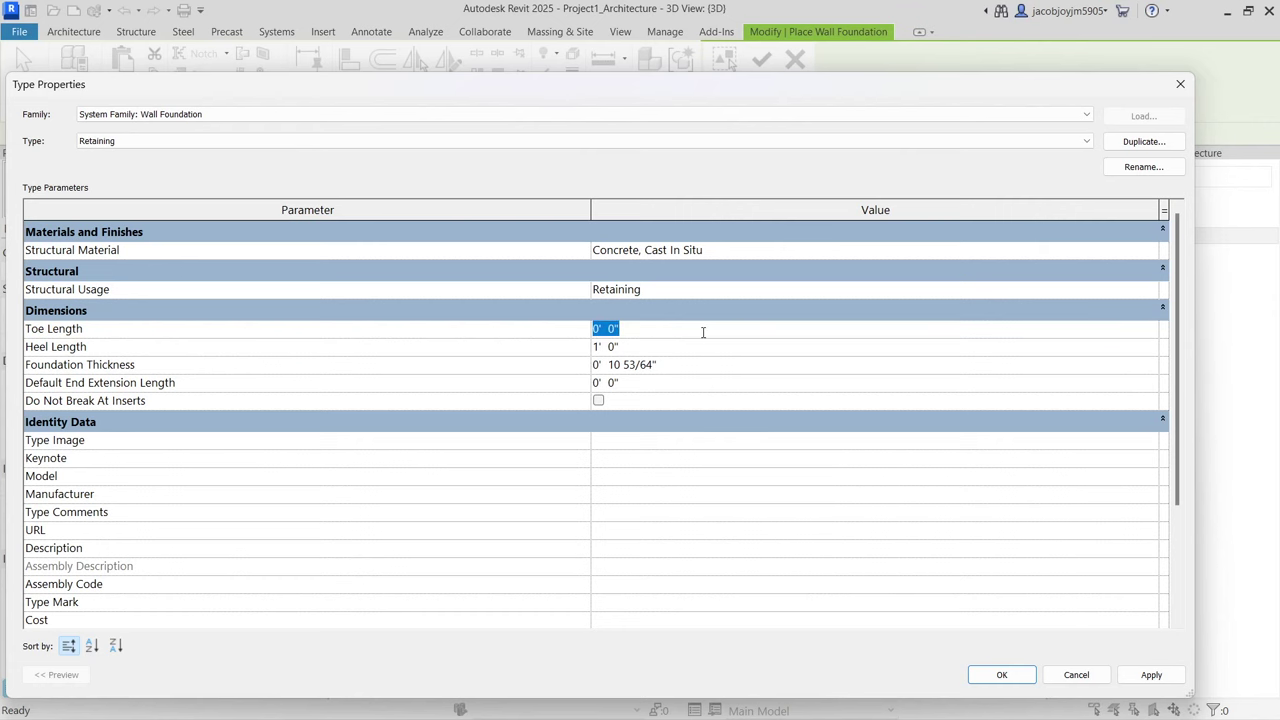
key("Return")
left_click(688, 364)
left_click(694, 346)
key("Return")
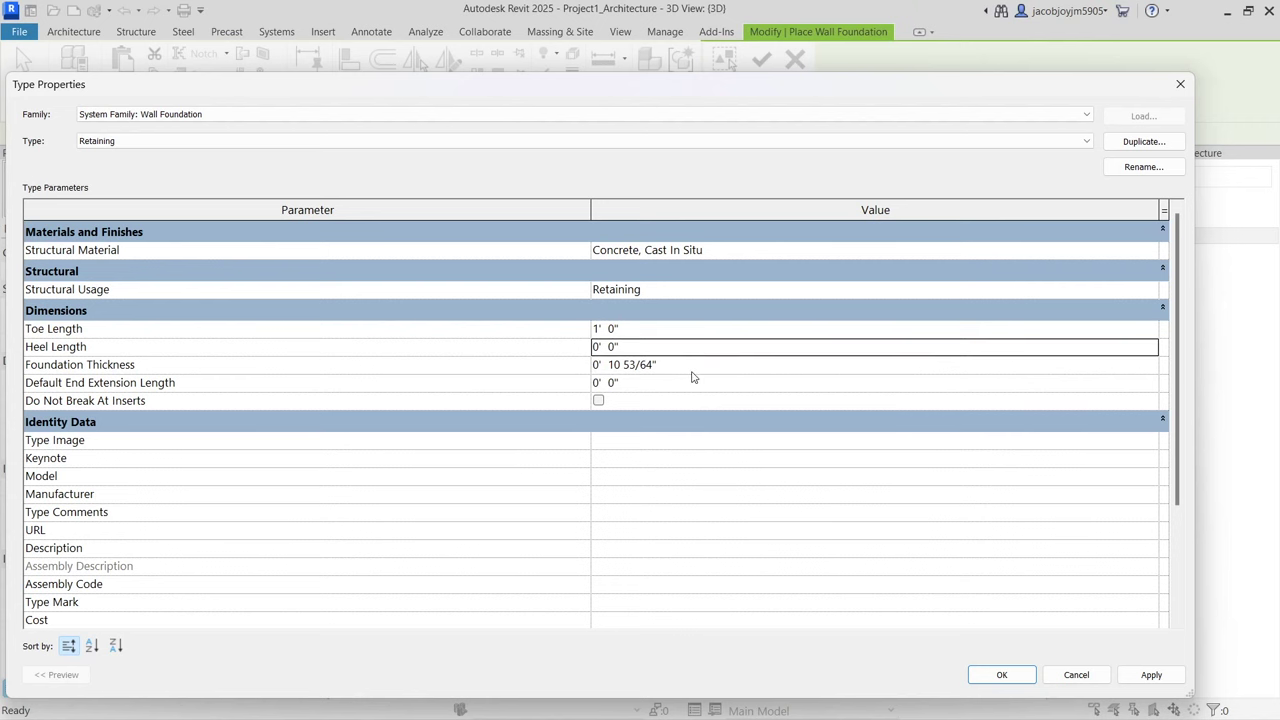
left_click(694, 366)
left_click(1001, 675)
Step: Place Retaining foundations under the whole retaining wall chain
key("Tab")
left_click(778, 385)
middle_click_drag(698, 455, 505, 300, "shift")
key("Escape")
Step: Temporarily hide the toposolid and select the left wall foundation
left_click(800, 368)
key("h")
key("h")
scroll(806, 334, "up", 5)
left_click(633, 503)
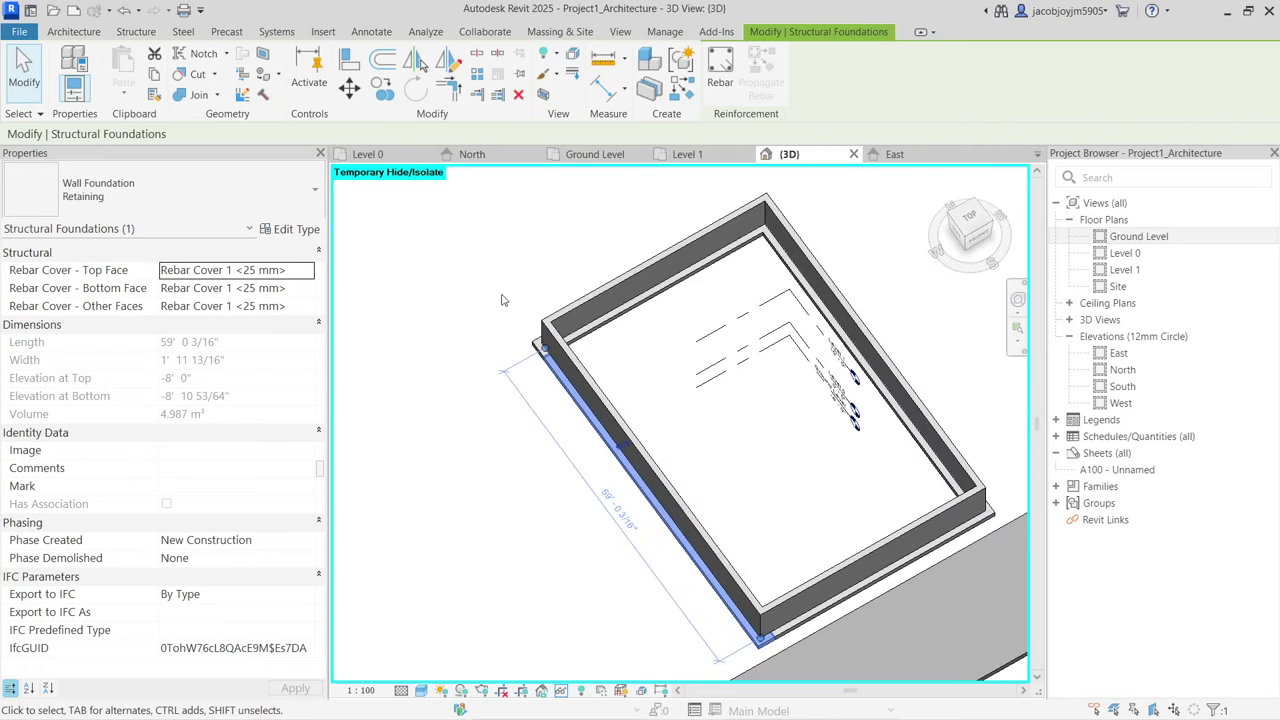
Step: On Ground Level, draw a section across the retaining wall and open Section 1
scroll(705, 352, "up", 3)
middle_click_drag(705, 352, 613, 326, "shift")
key("Escape")
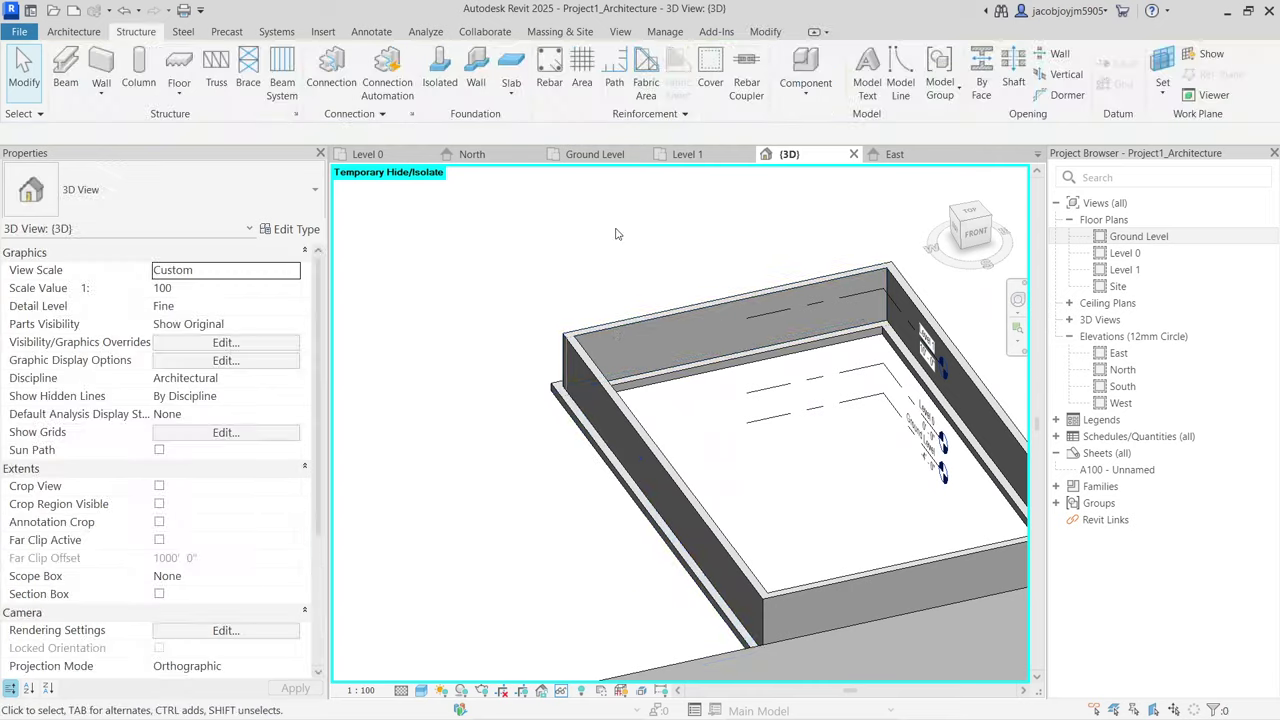
left_click(595, 154)
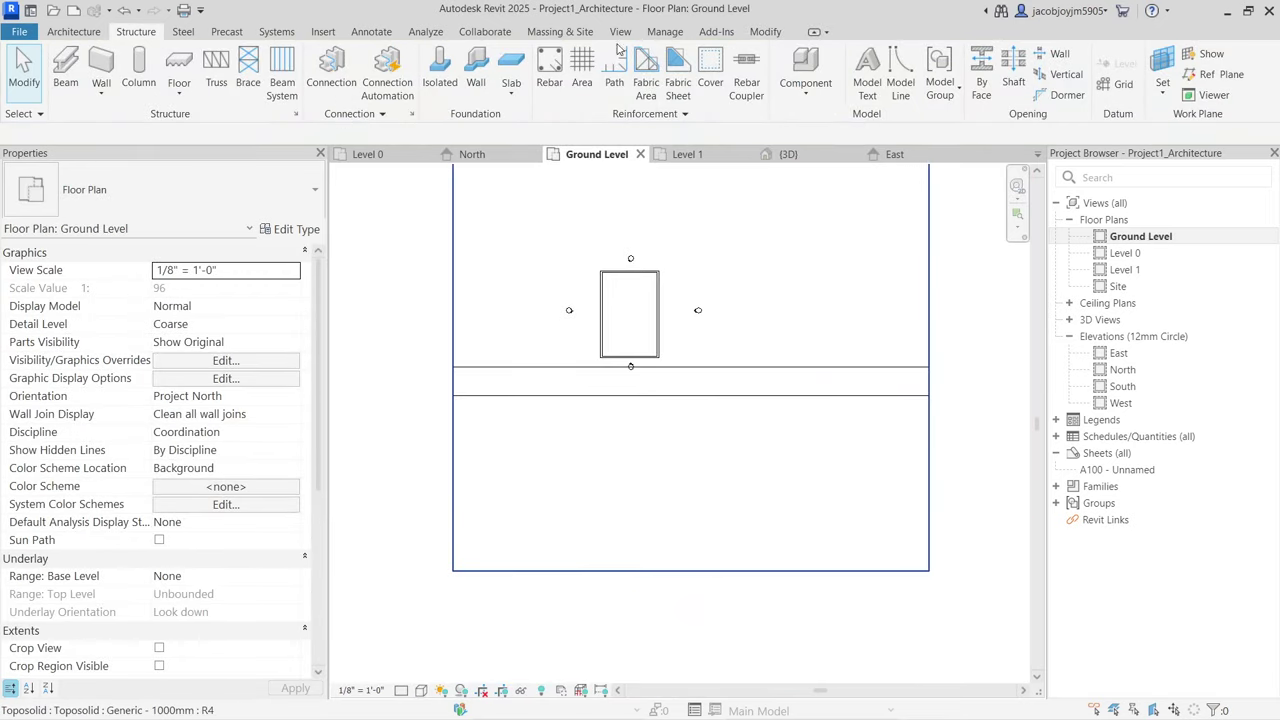
left_click(620, 31)
left_click(558, 75)
scroll(572, 335, "up", 2)
left_click(595, 341)
left_click(655, 340)
right_click(631, 343)
left_click(690, 329)
Step: Review the Retaining foundation's thickness, heel and toe values in its type properties
left_click(634, 378)
scroll(634, 378, "up", 3)
key("Escape")
scroll(637, 410, "up", 2)
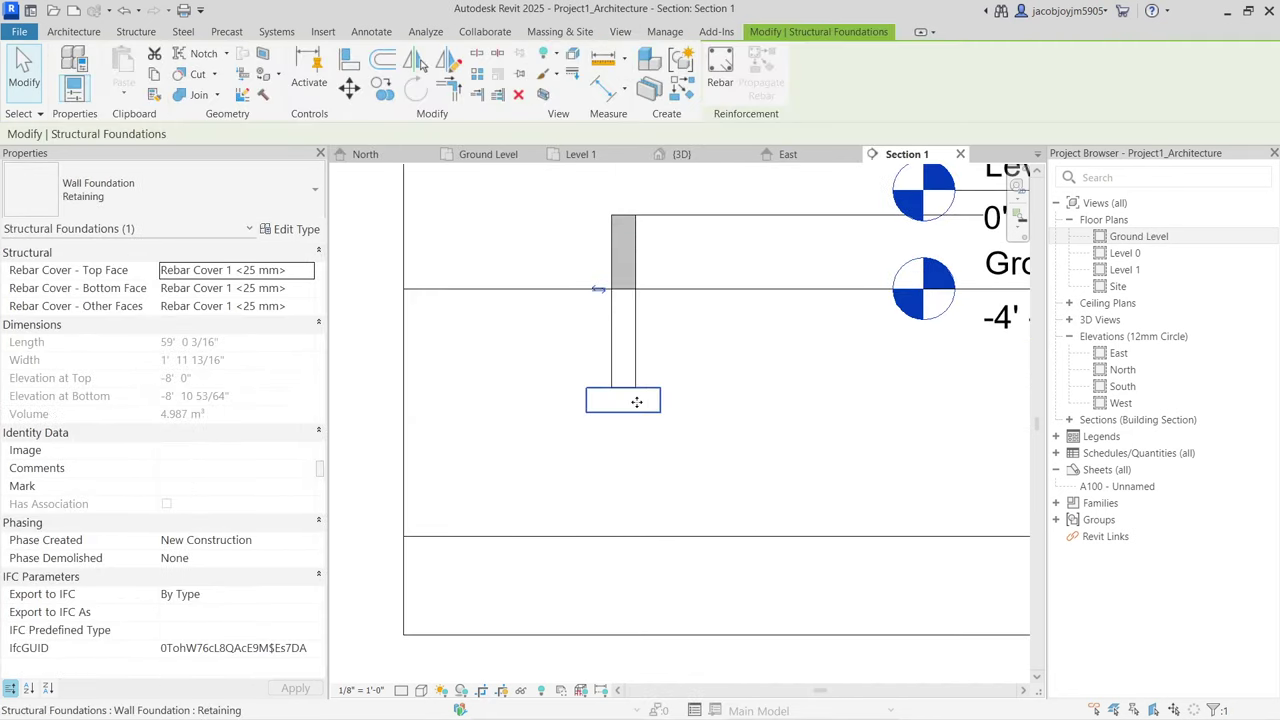
left_click(292, 229)
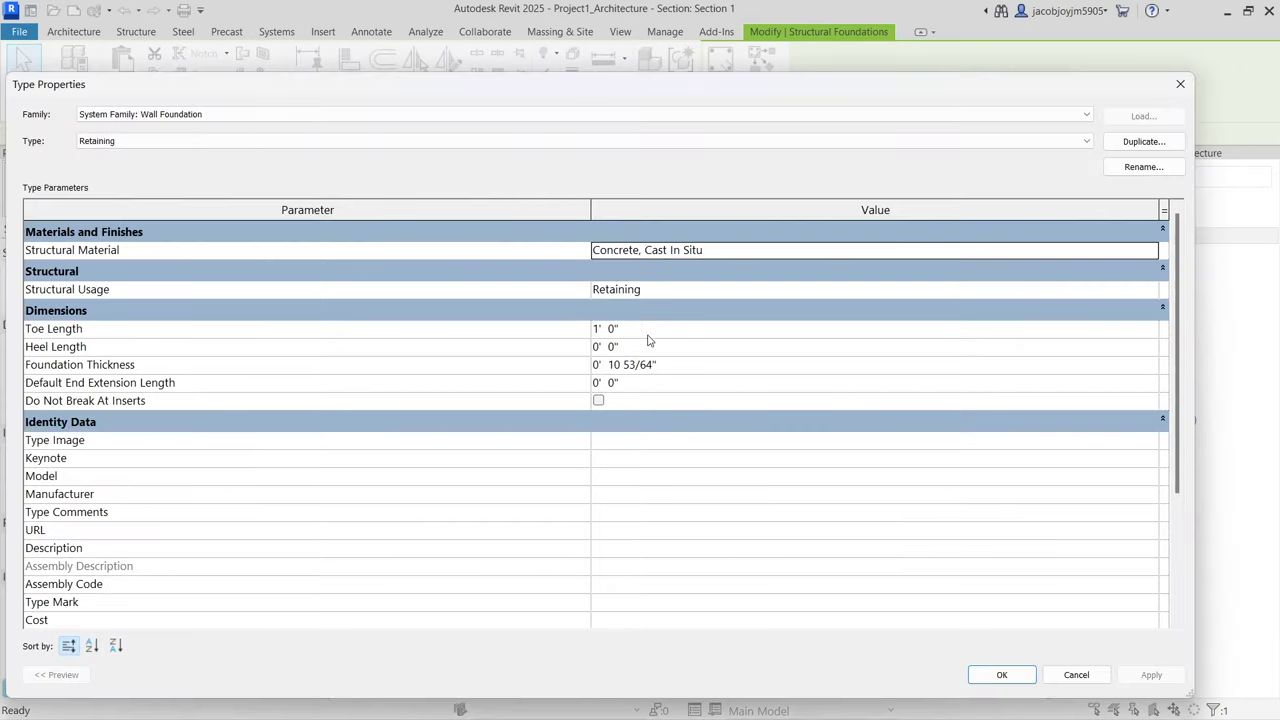
left_click(700, 363)
left_click(692, 347)
left_click(686, 328)
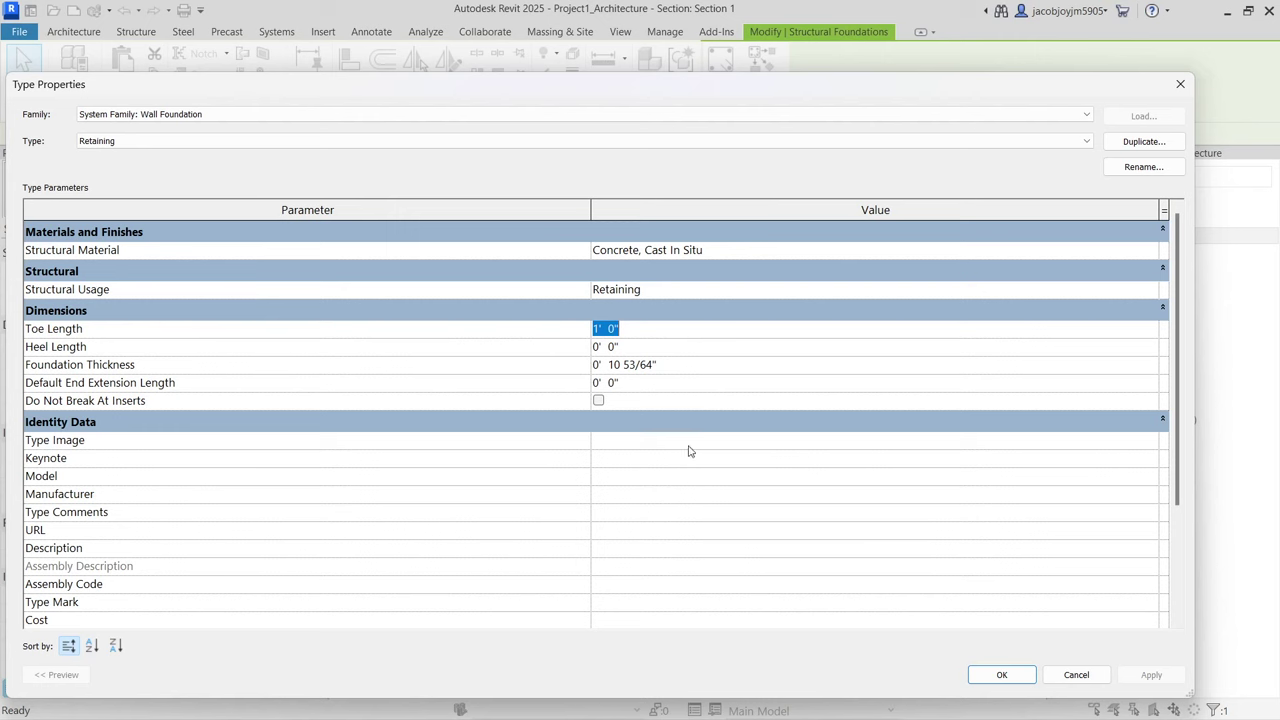
left_click(1001, 675)
Step: Inspect the wall foundation from a top-down angle in the 3D view
key("Escape")
left_click(664, 343)
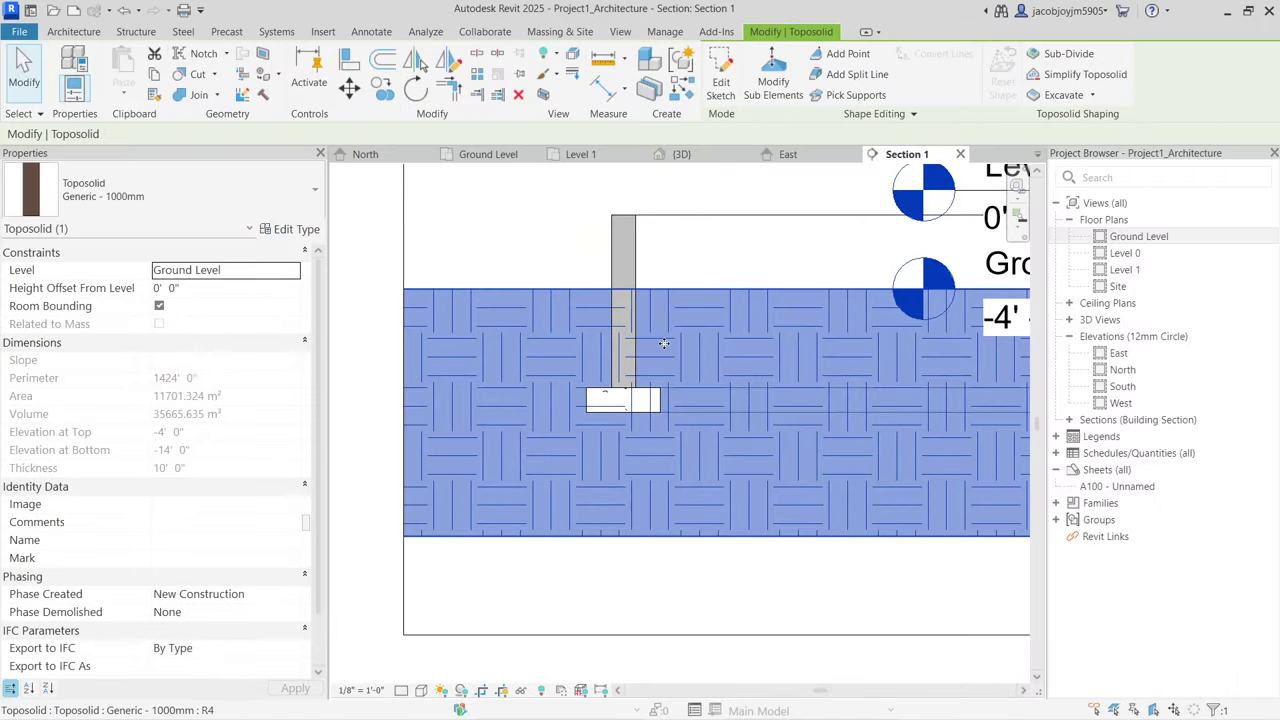
scroll(664, 343, "up", 2)
scroll(664, 343, "down", 2)
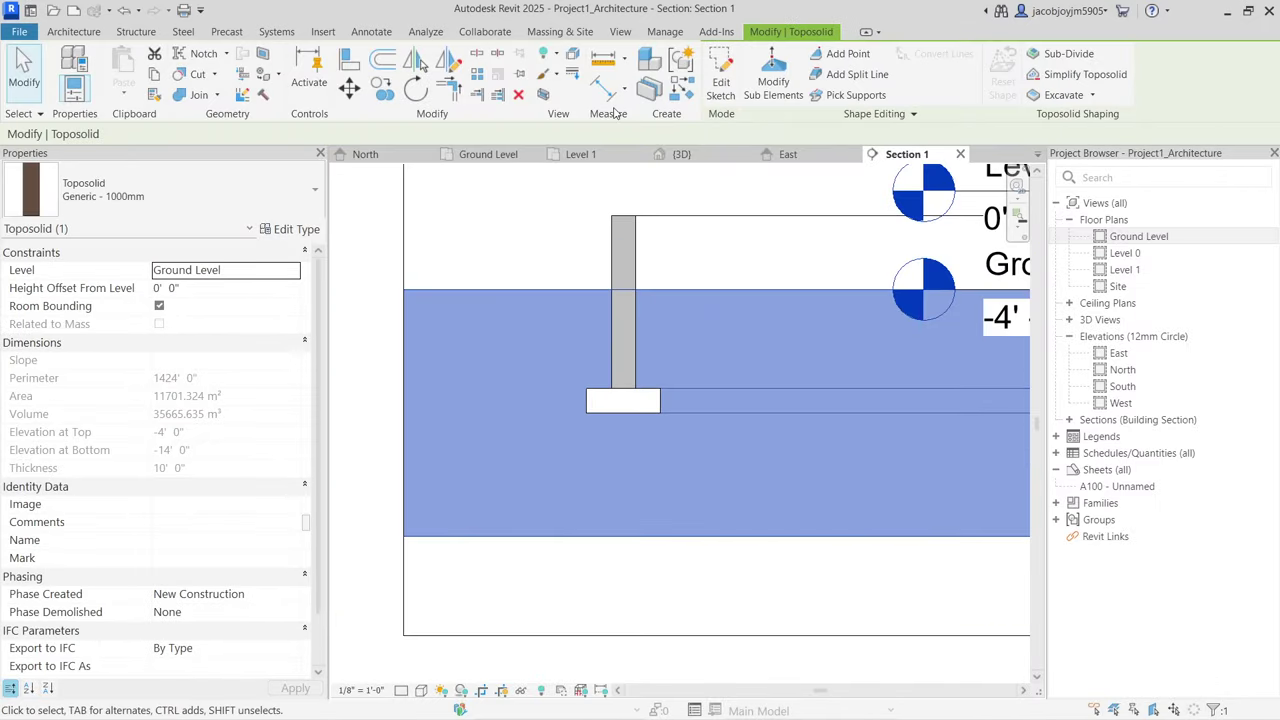
left_click(620, 31)
left_click(519, 62)
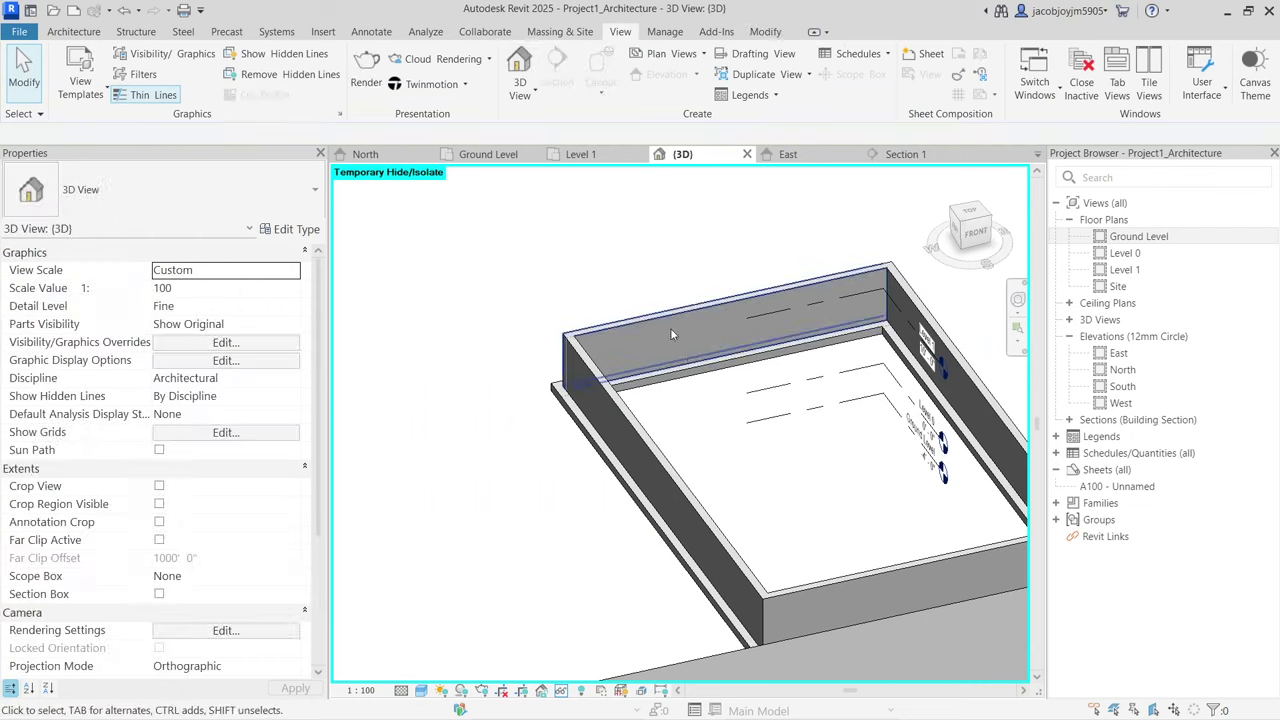
left_click(623, 518)
middle_click_drag(623, 518, 600, 400, "shift")
scroll(594, 360, "up", 4)
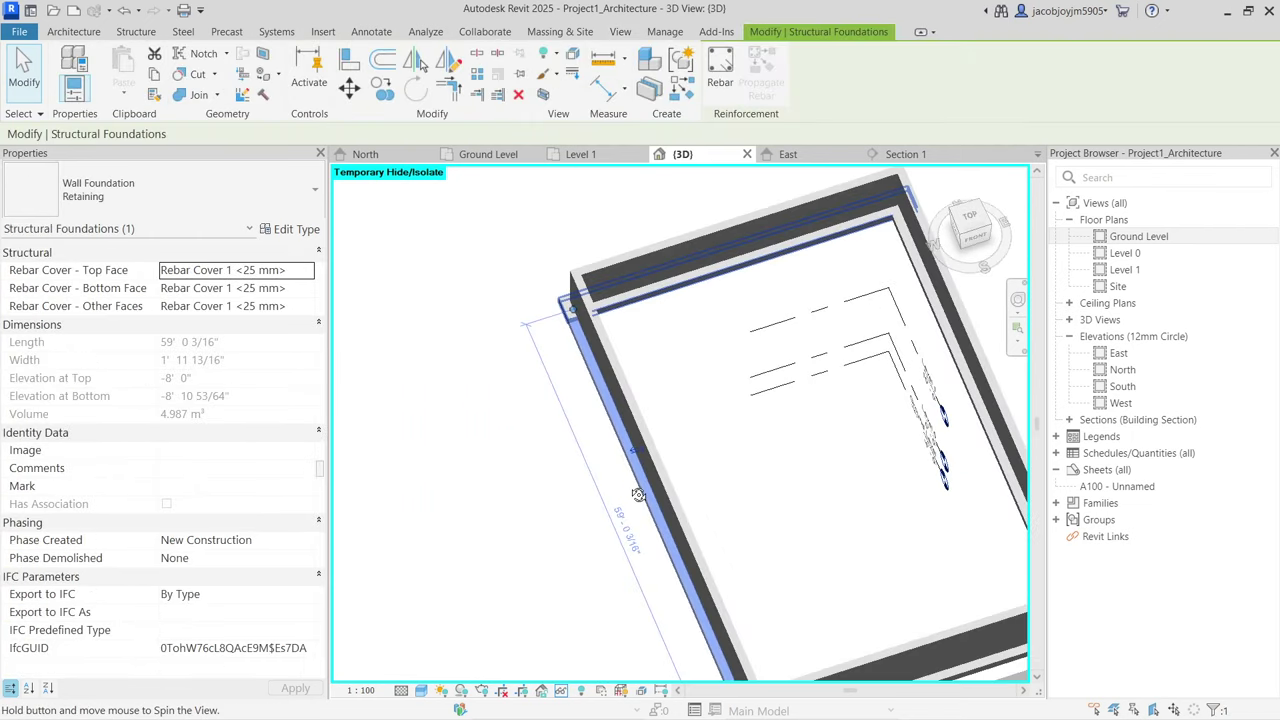
left_click(969, 218)
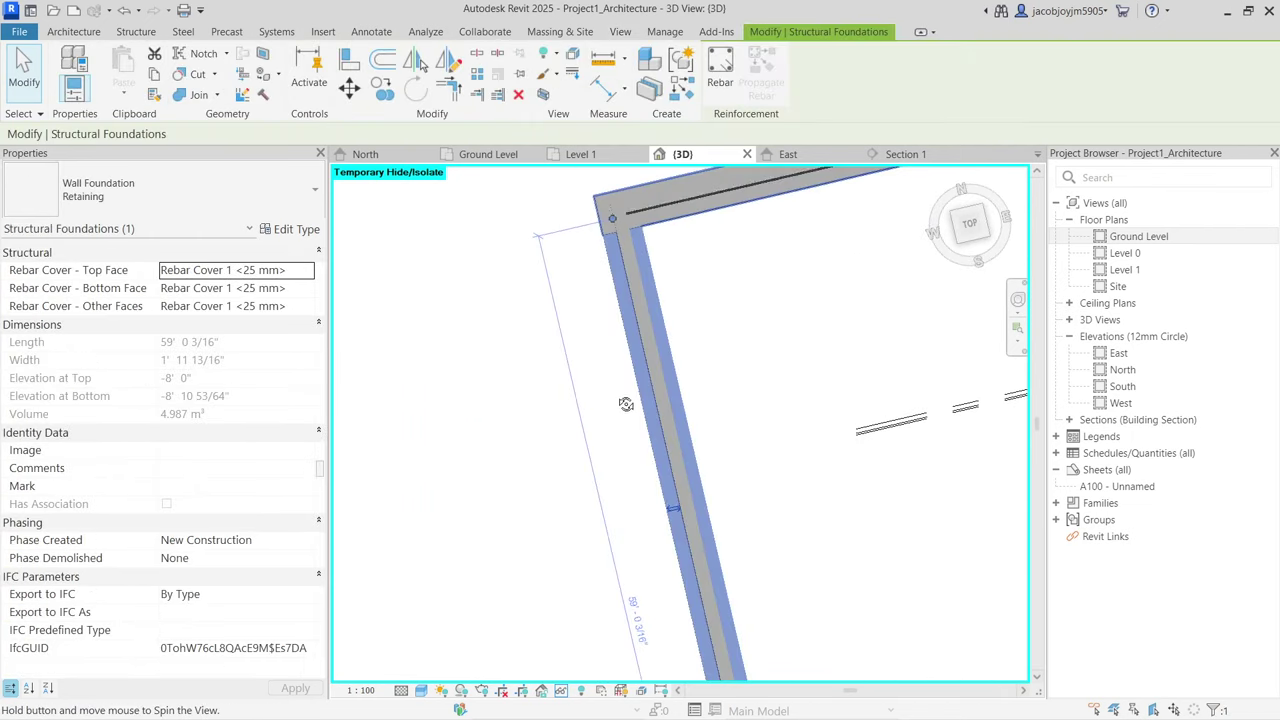
left_click(955, 240)
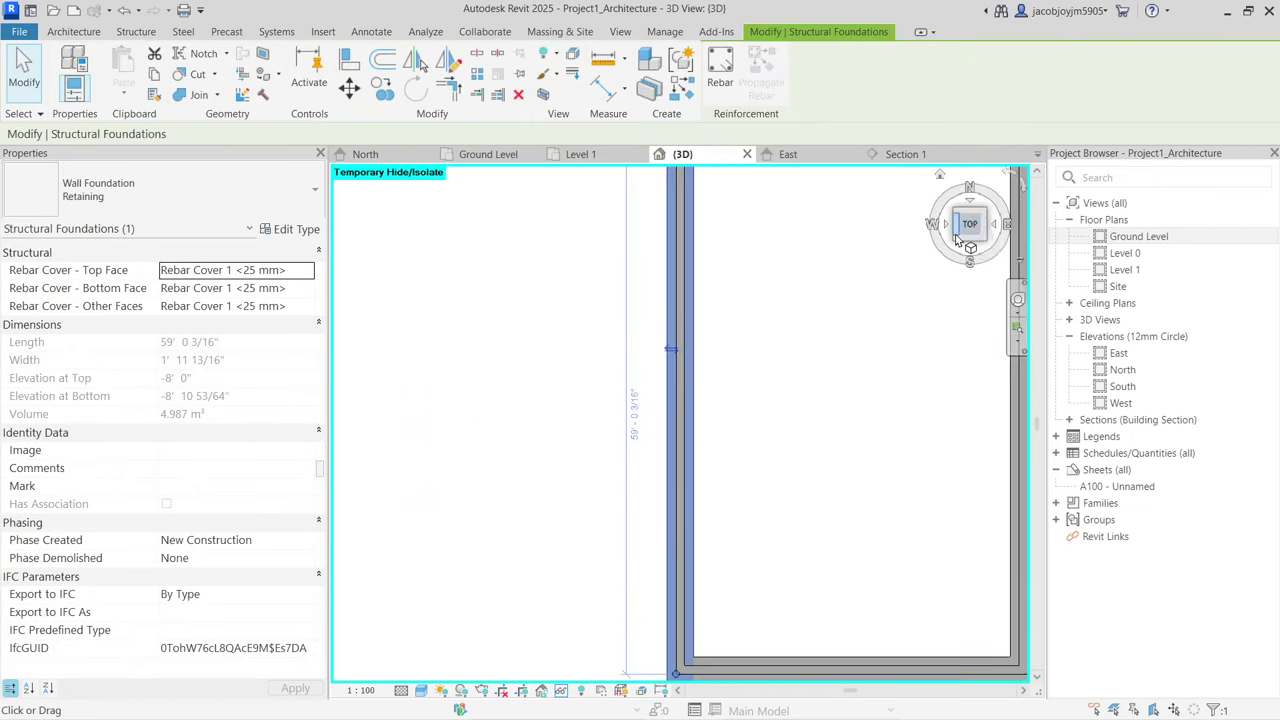
Step: In Section 1, delete the toposolid and start a DI aligned dimension from the footing edge
left_click(726, 418)
left_click(905, 154)
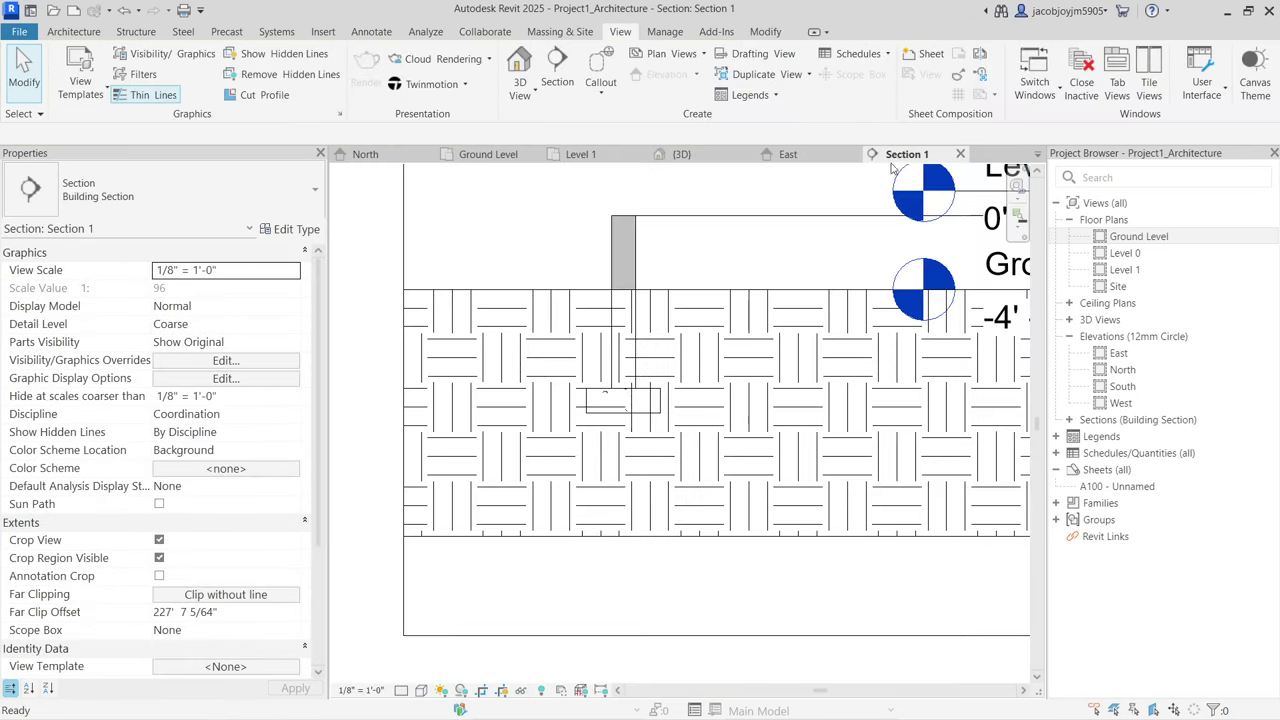
left_click(700, 298)
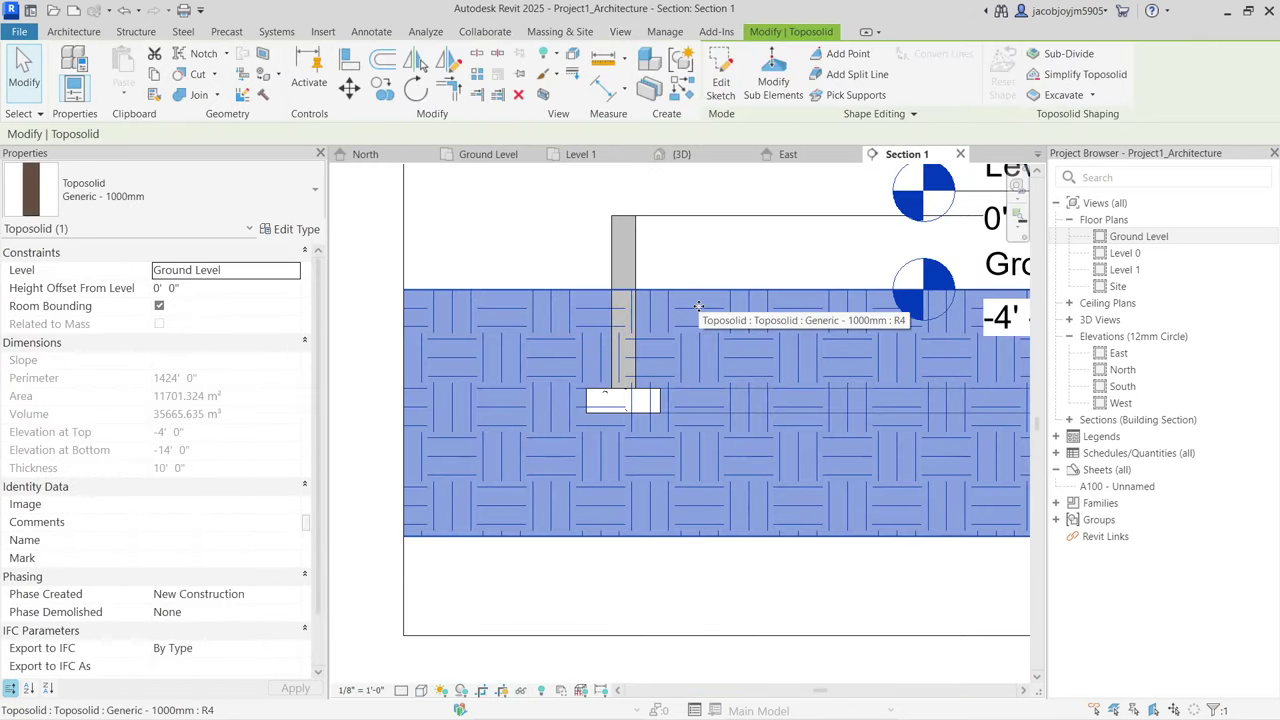
key("Delete")
scroll(632, 385, "up", 1)
key("d")
key("i")
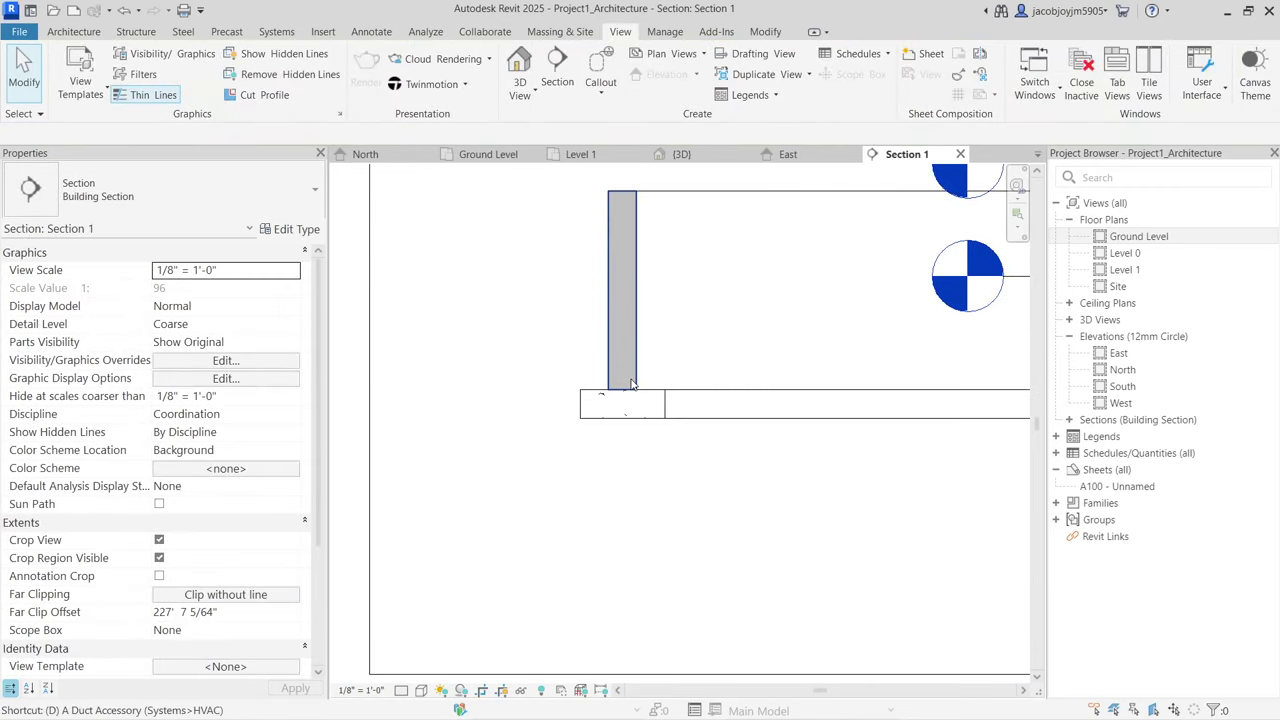
left_click(676, 410)
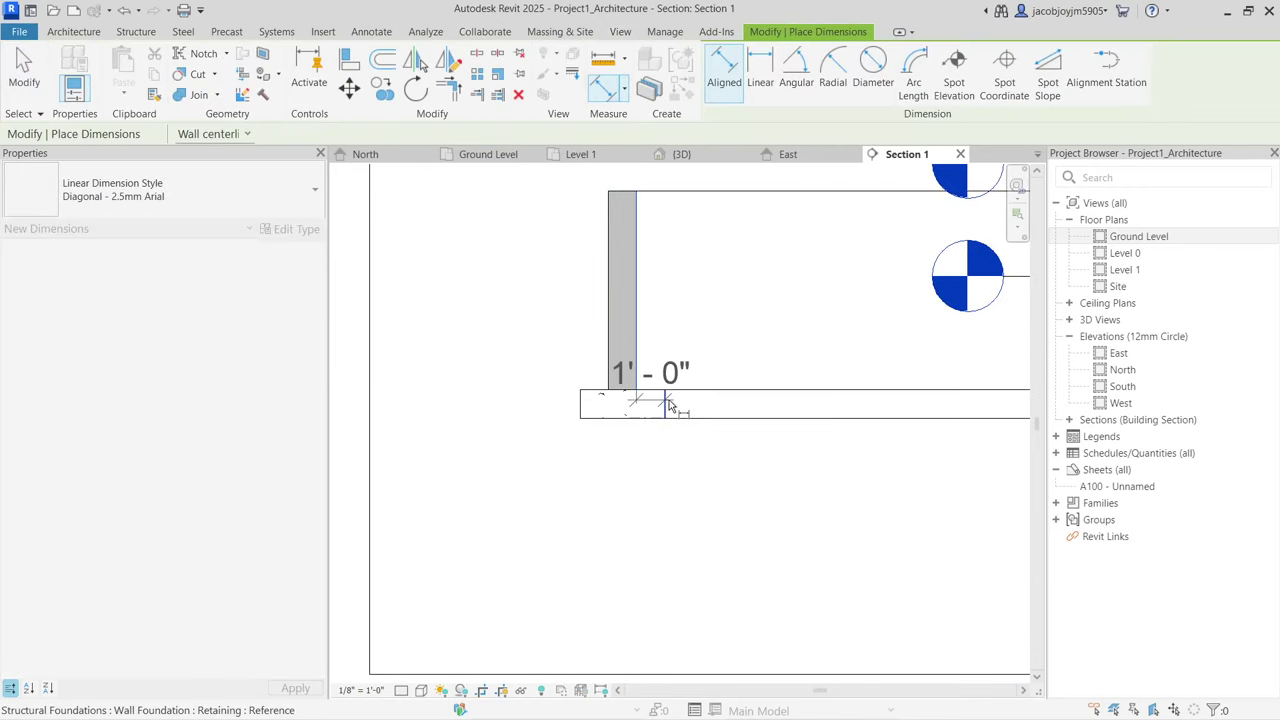
Step: Dimension the footing toe (1'-0") and the heel beside the wall face
left_click(749, 343)
left_click(609, 370)
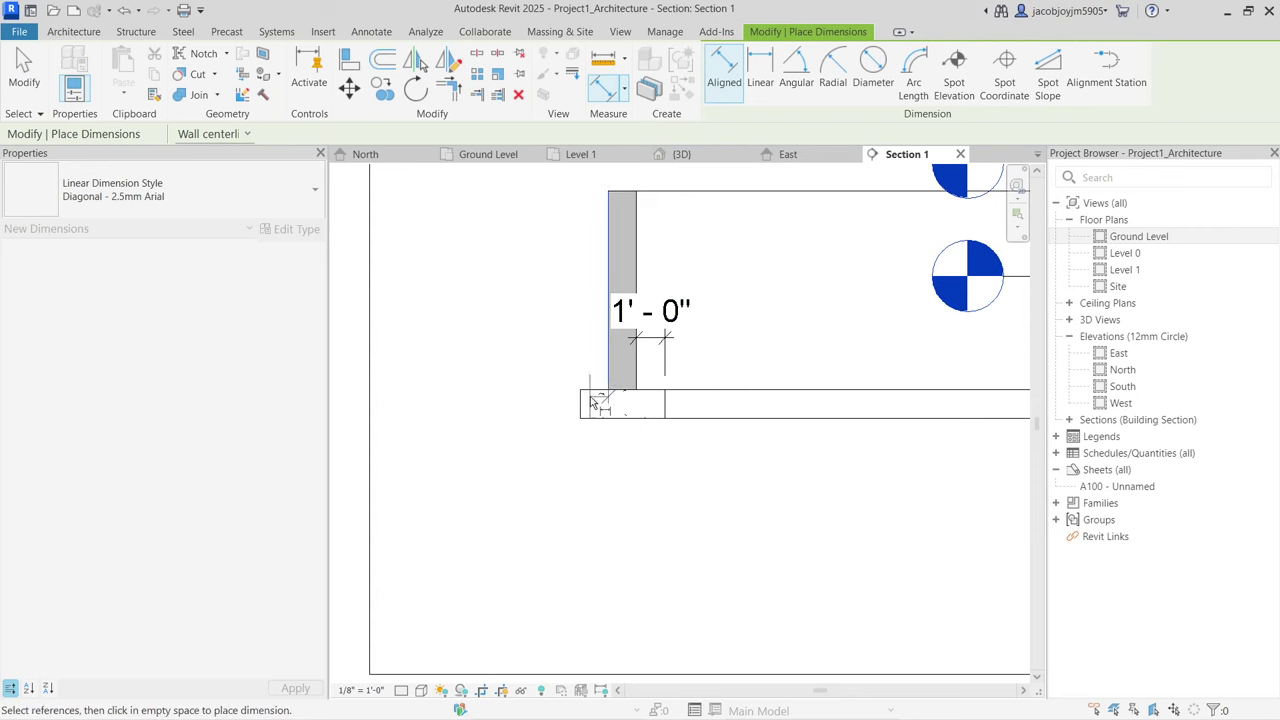
left_click(581, 400)
left_click(575, 318)
key("Escape")
key("Escape")
Step: Set the Retaining foundation type's heel length to 1"
left_click(632, 395)
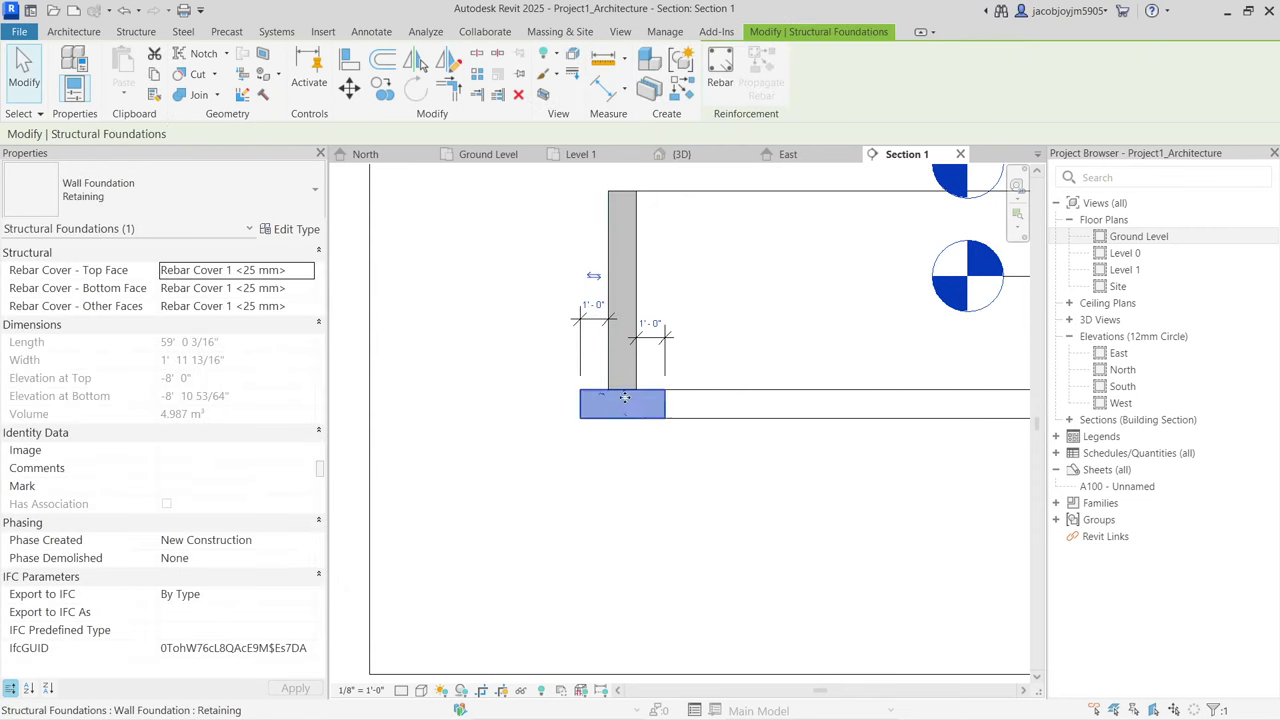
left_click(296, 229)
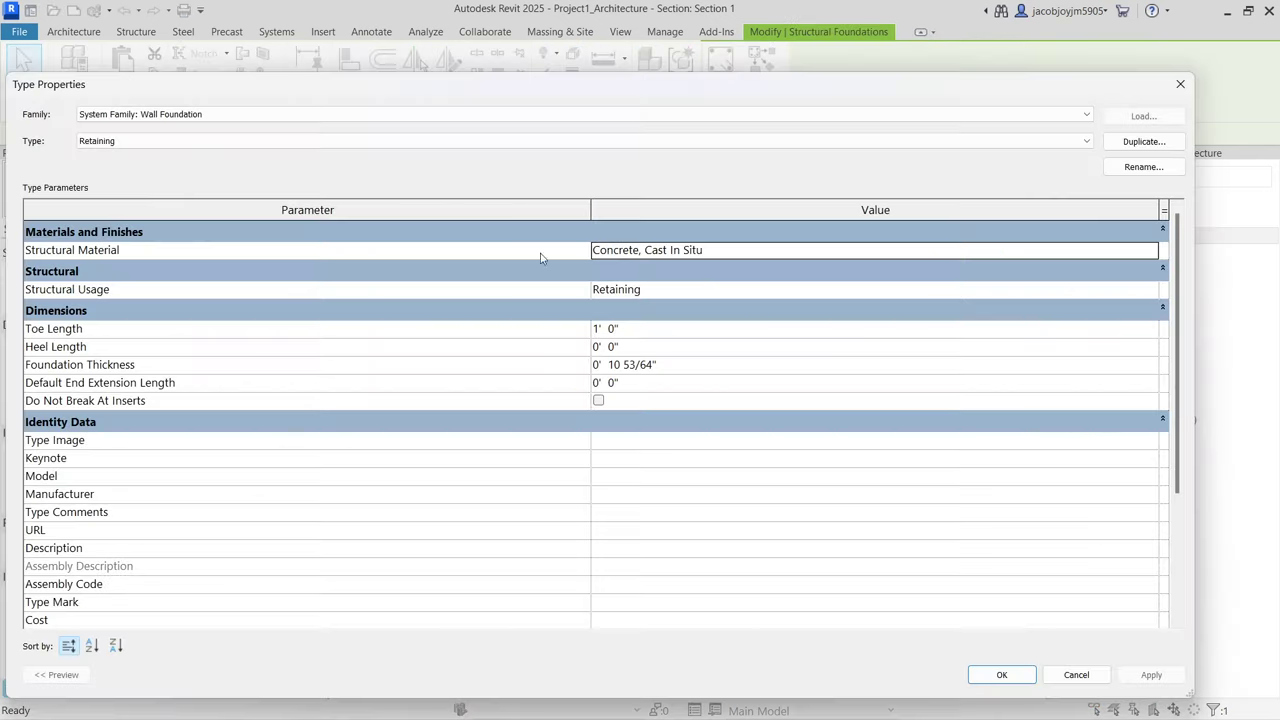
left_click(644, 346)
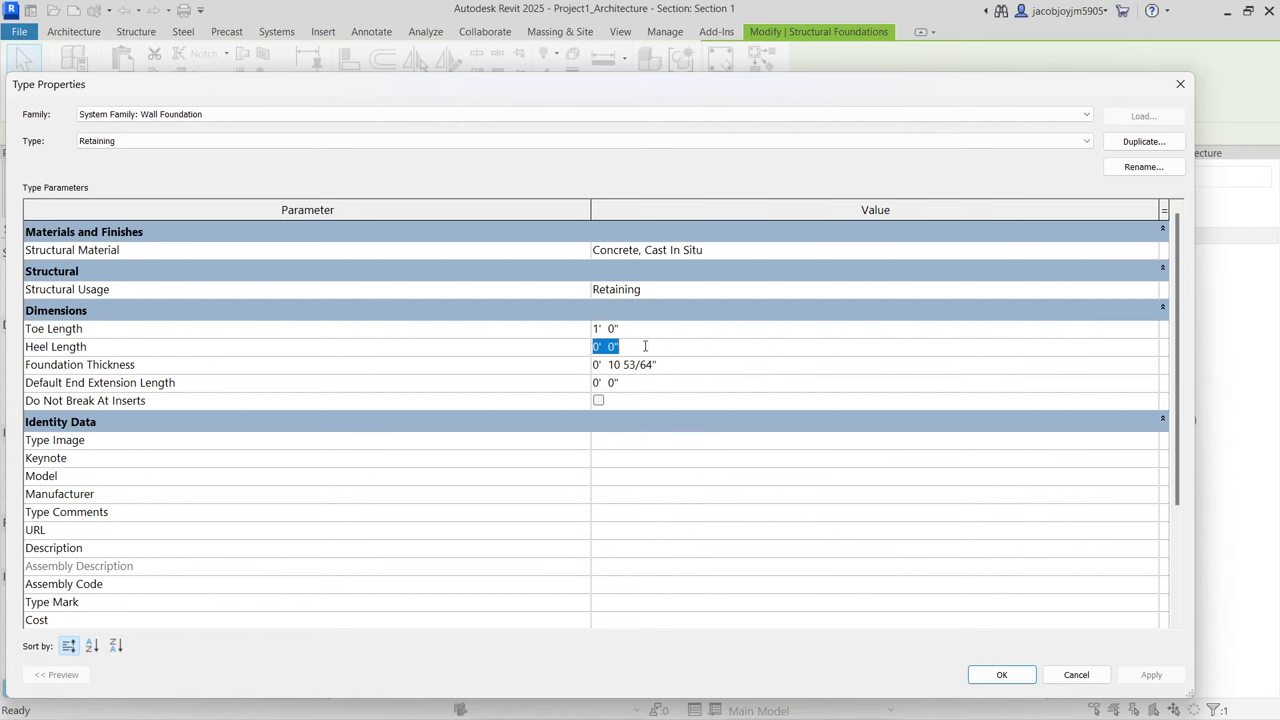
type("1\"")
key("Return")
left_click(1001, 674)
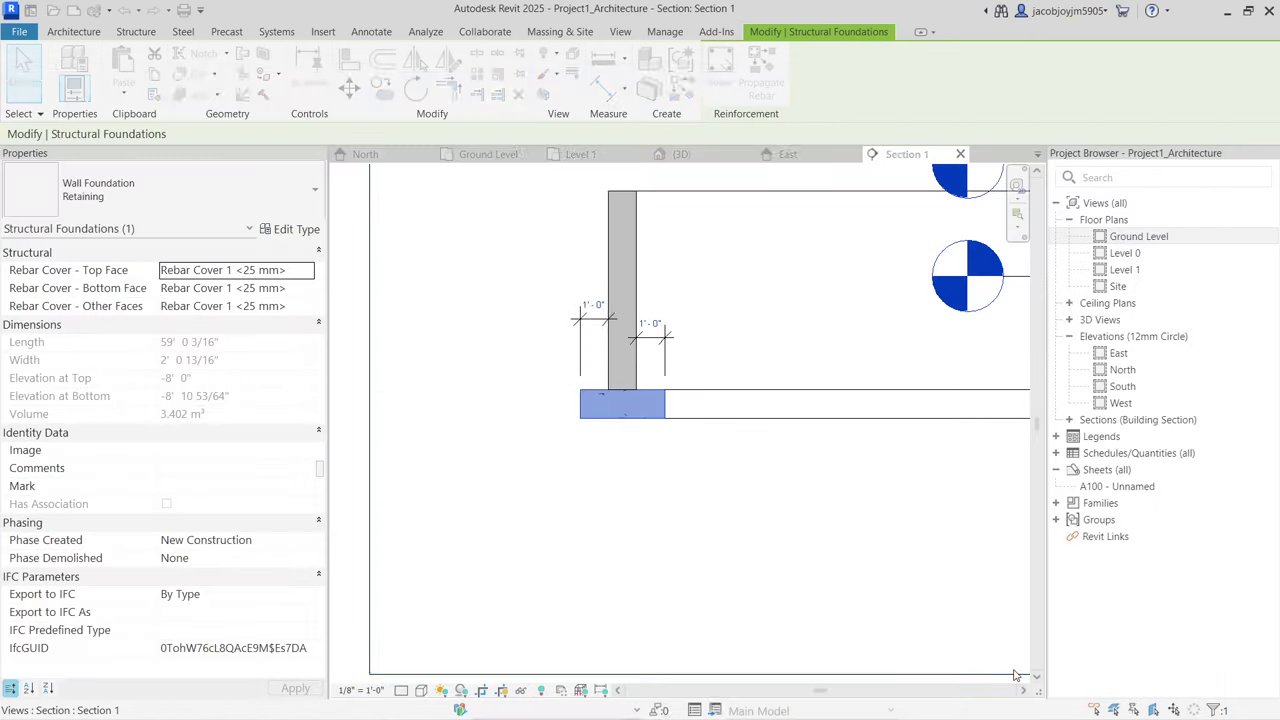
Step: Delete the 0'-1" and 1'-0" footing dimensions
scroll(600, 316, "up", 3)
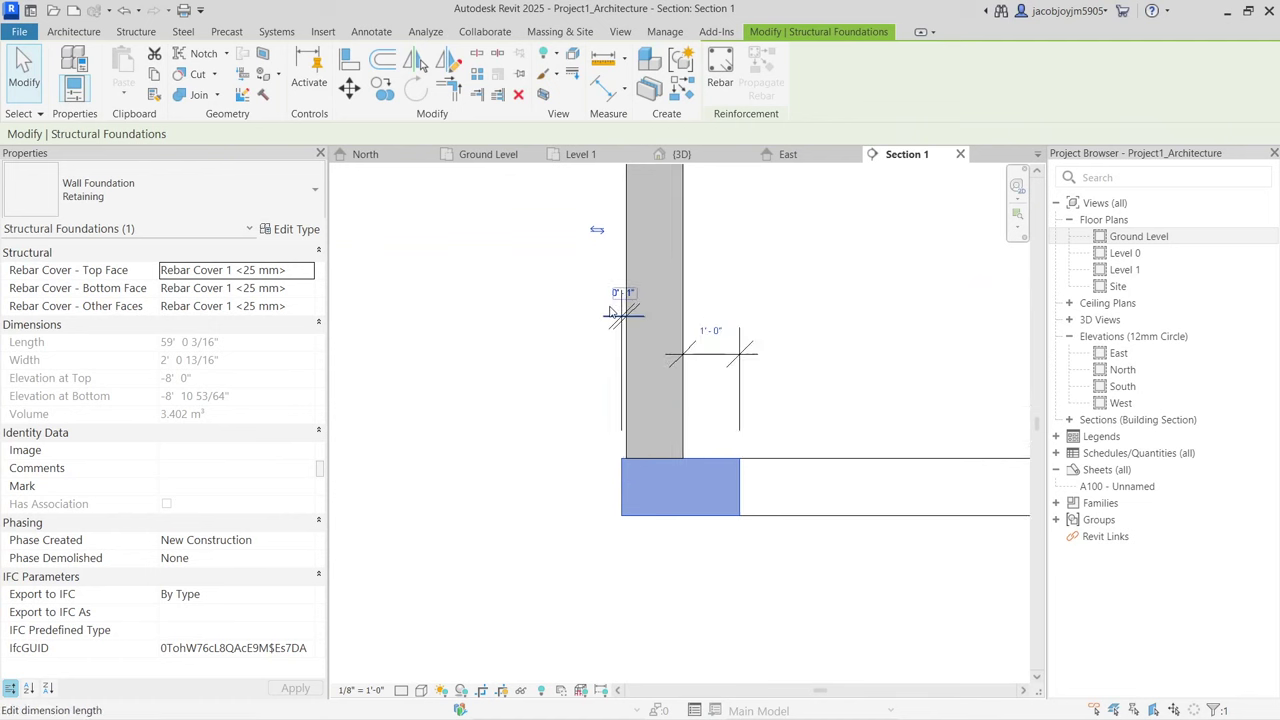
left_click(608, 351)
left_click(594, 262)
key("Delete")
left_click(770, 330)
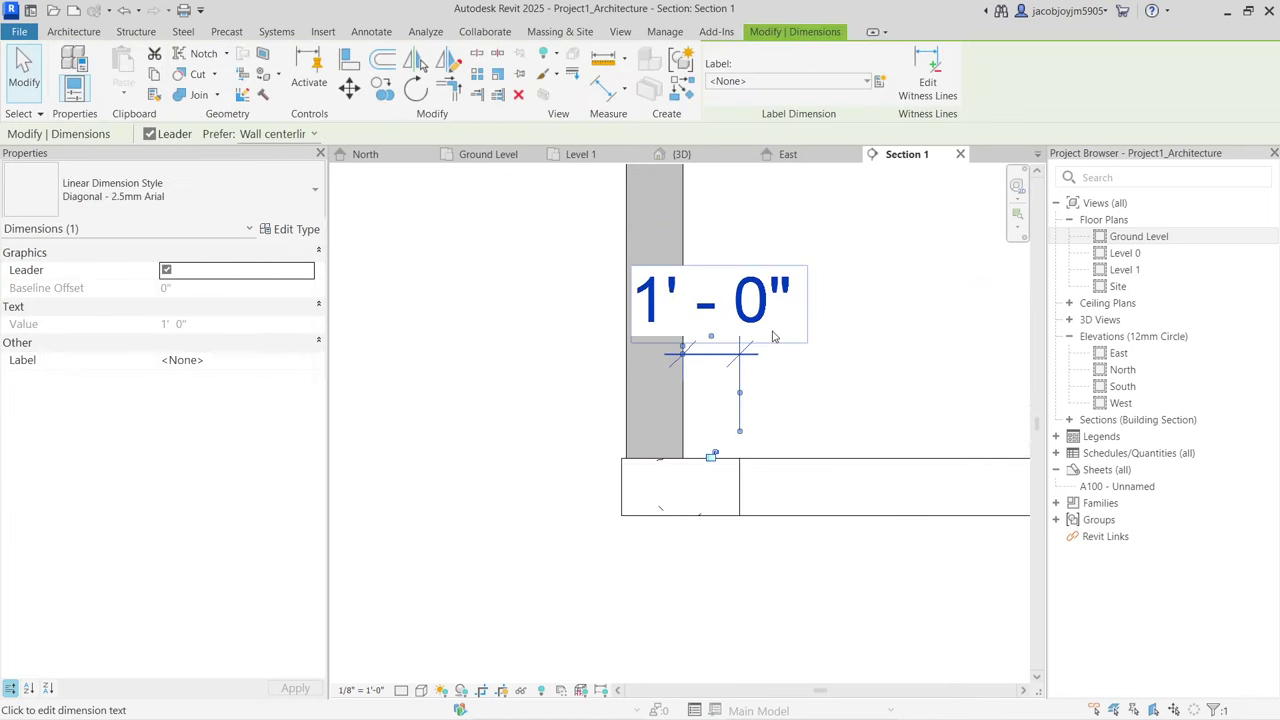
key("Delete")
Step: Switch to the 3D view and orbit to an isometric angle
scroll(777, 331, "down", 2)
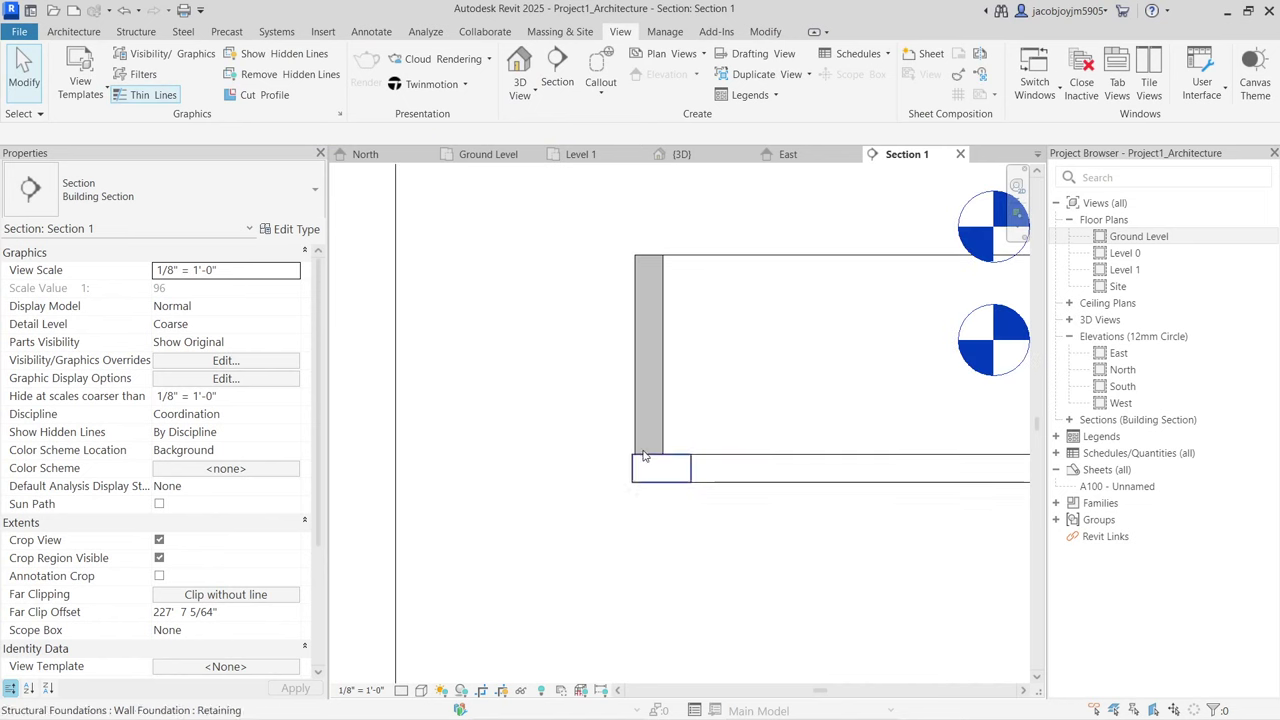
left_click(519, 70)
mouse_move(655, 326)
middle_mouse_down("shift")
mouse_move(651, 397)
mouse_move(714, 300)
mouse_move(749, 280)
mouse_move(692, 287)
mouse_move(698, 302)
mouse_move(672, 339)
middle_mouse_up("shift")
scroll(672, 339, "down", 2)
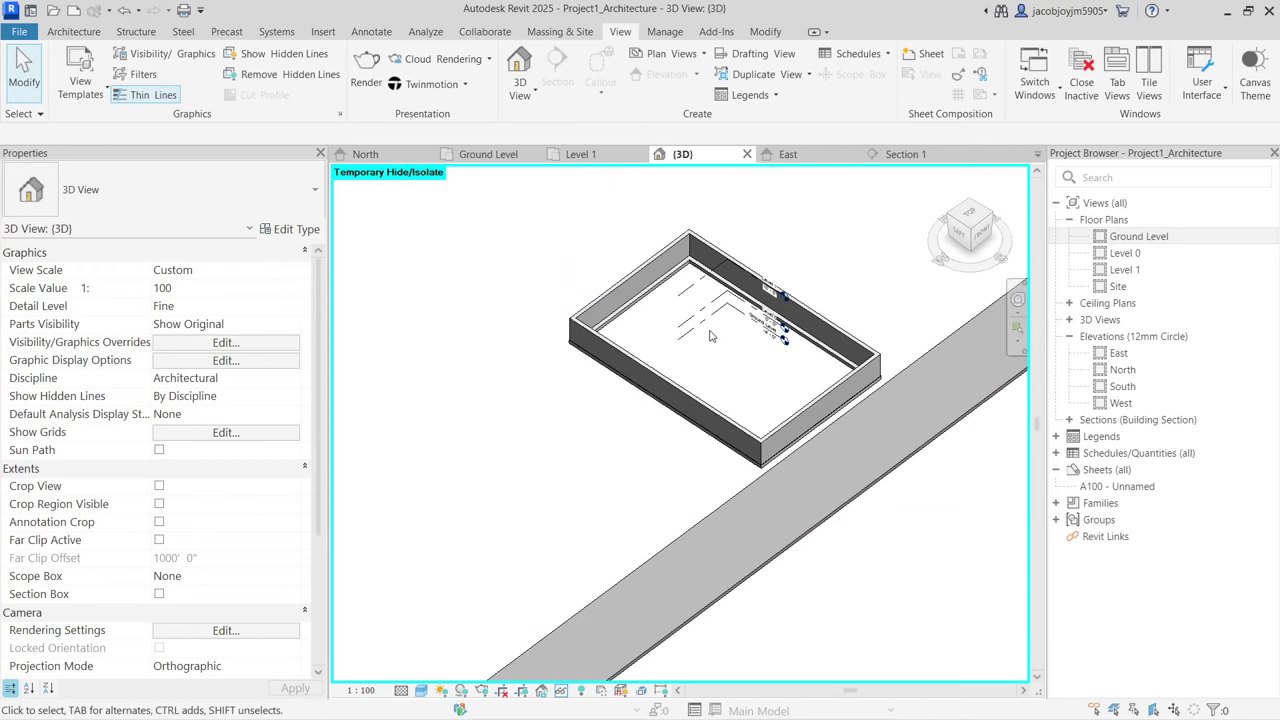
Step: Reset temporary hide with HR so the toposolid shows again
key("h")
key("r")
scroll(740, 336, "down", 1)
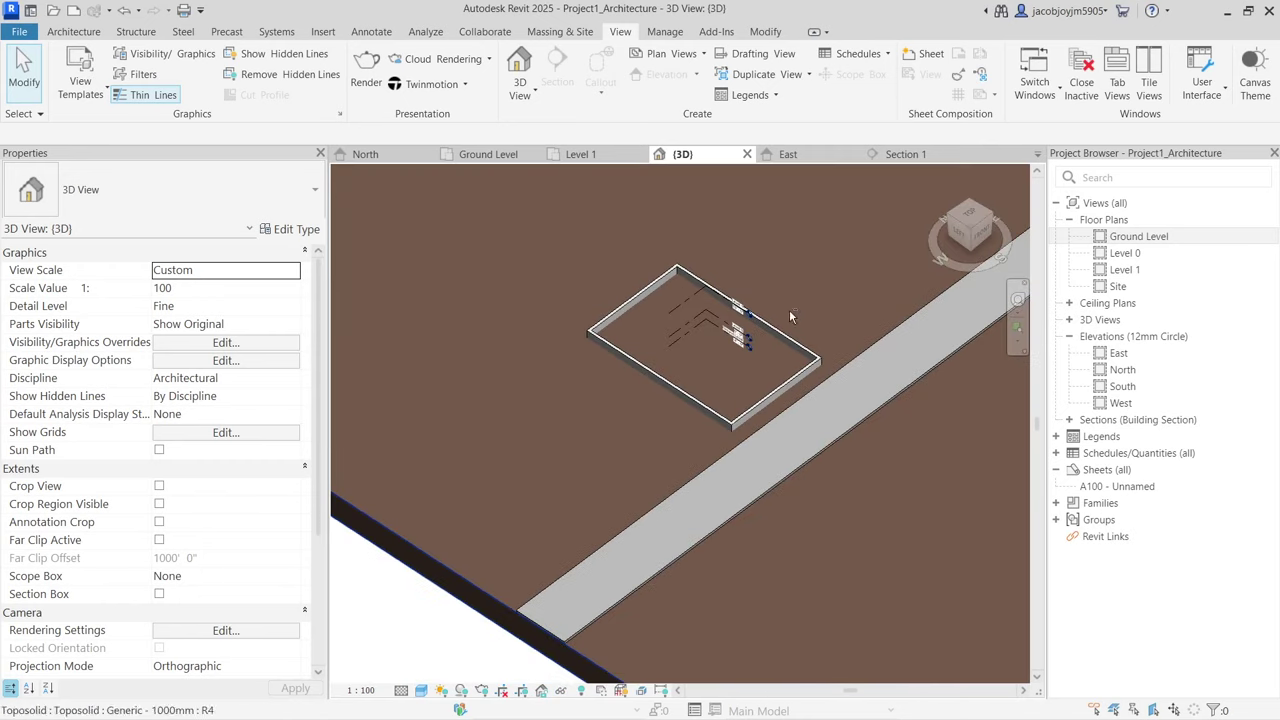
scroll(740, 333, "up", 2)
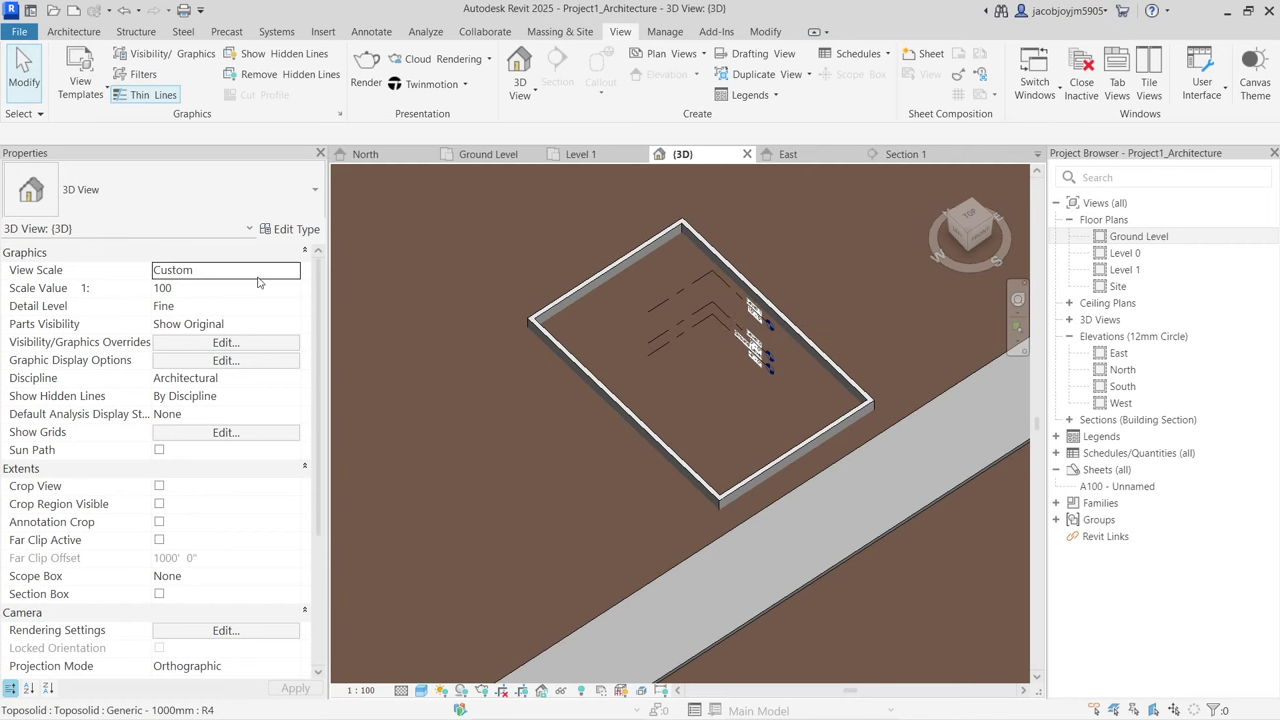
Step: Open the Ground Level floor plan and start the Architecture wall tool
double_click(1135, 237)
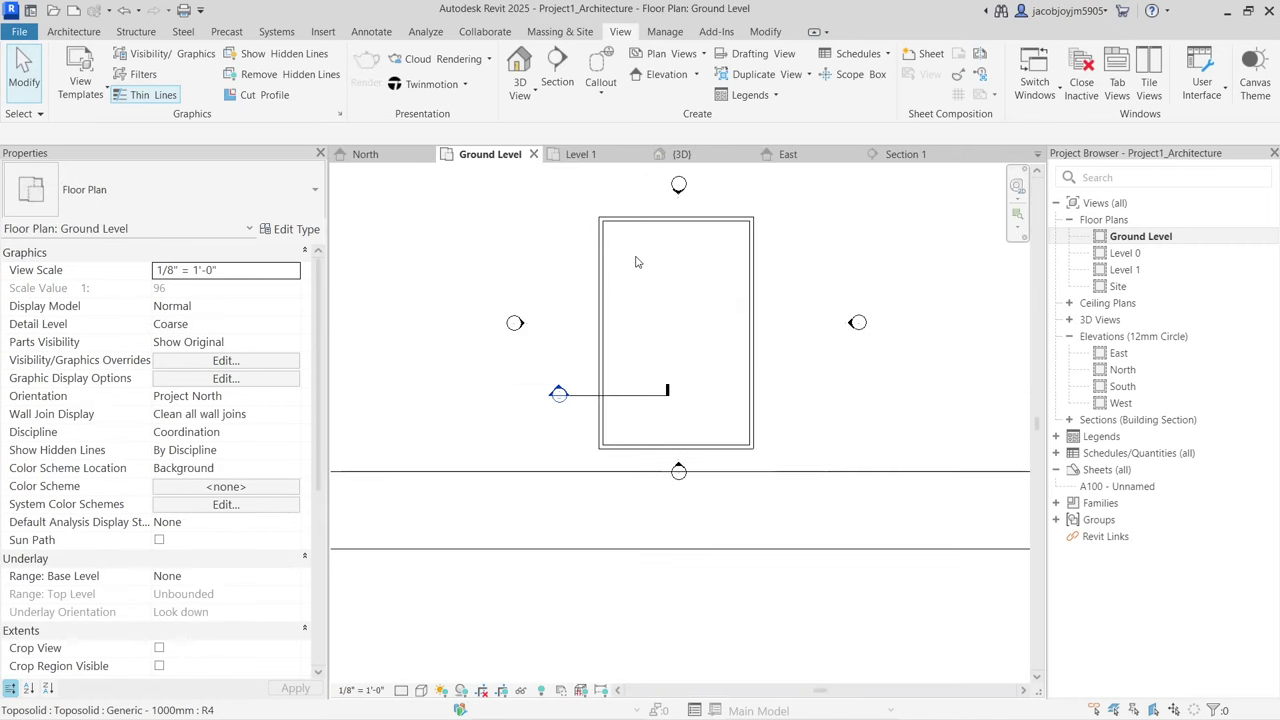
scroll(635, 262, "up", 2)
left_click(671, 212)
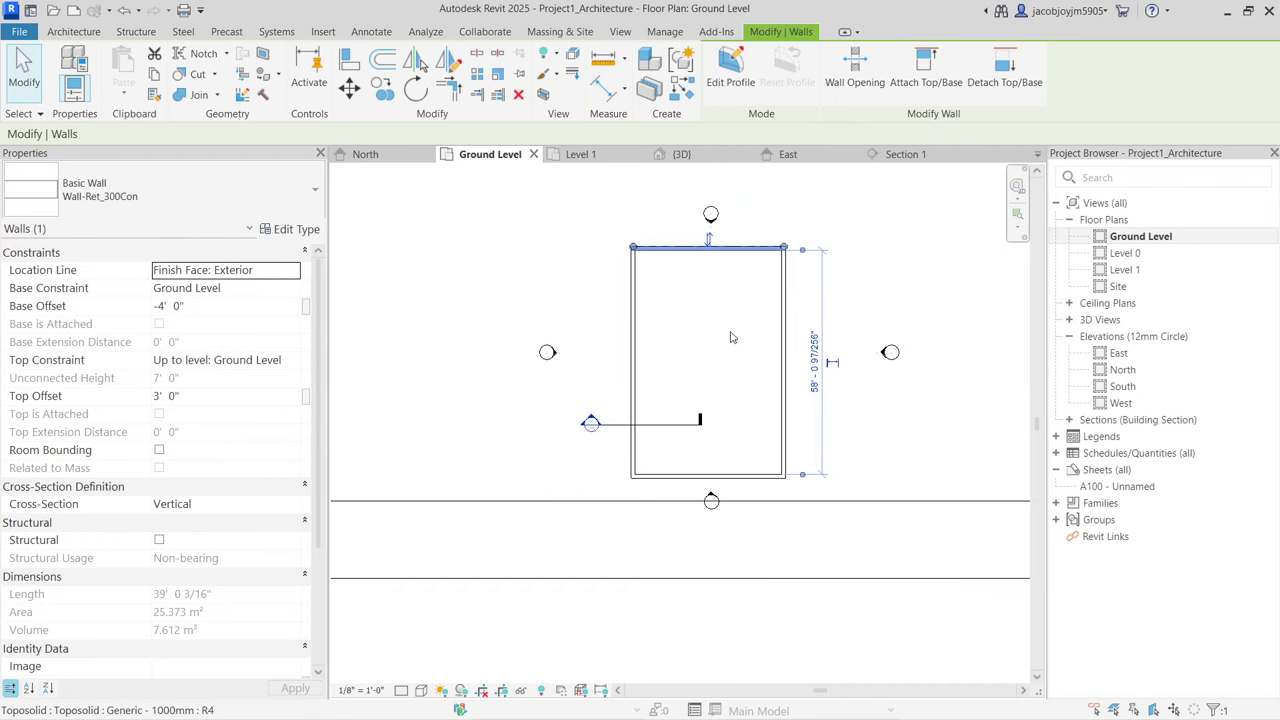
left_click(720, 300)
scroll(718, 290, "down", 3)
scroll(672, 305, "up", 3)
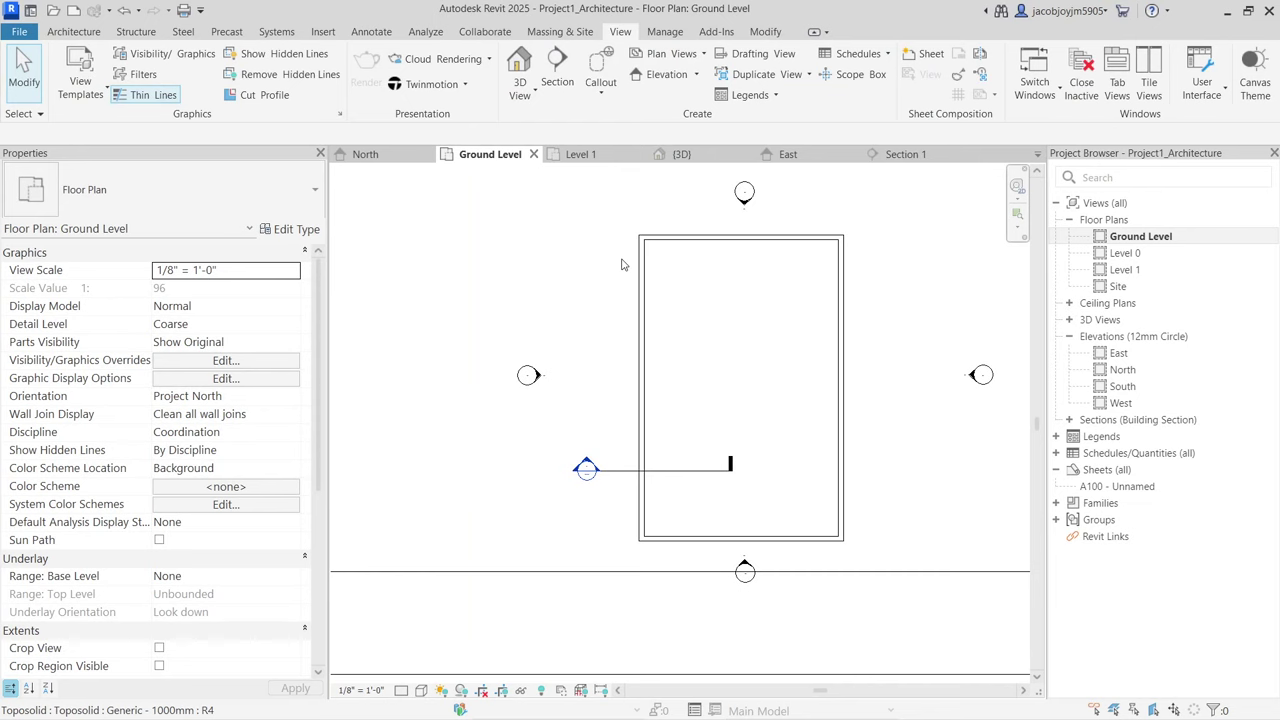
left_click(73, 31)
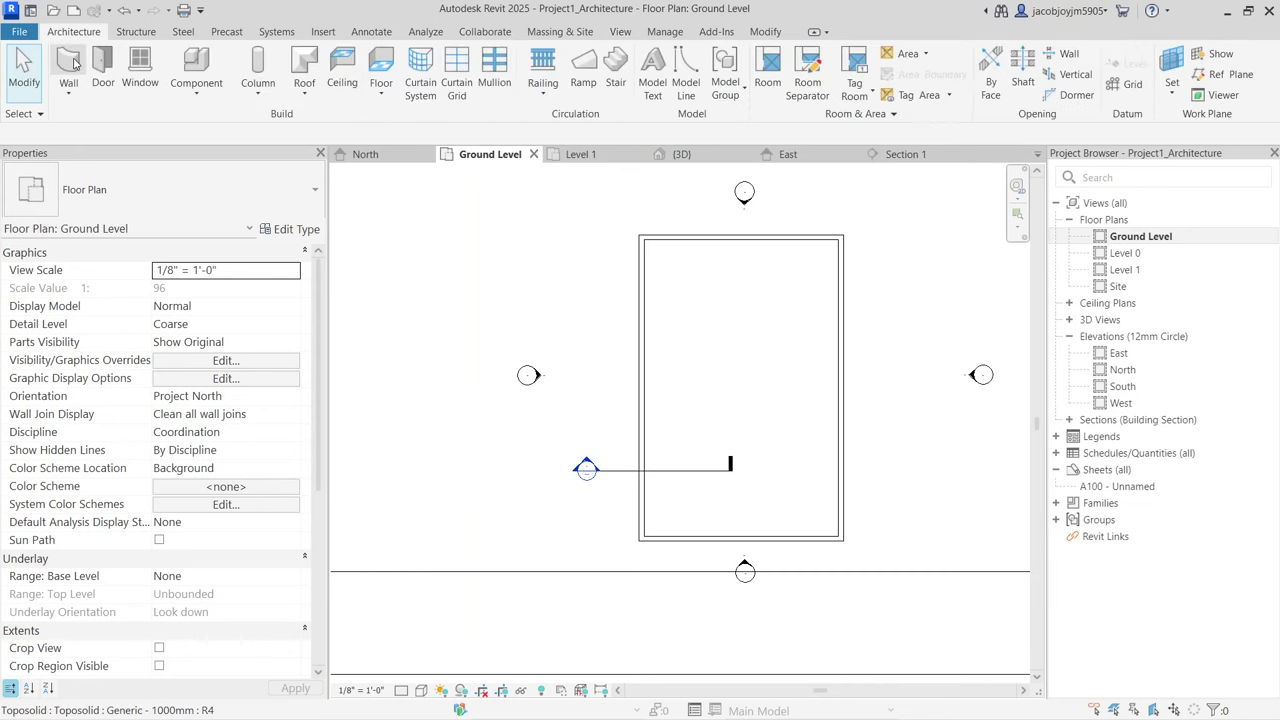
left_click(75, 72)
left_click(234, 200)
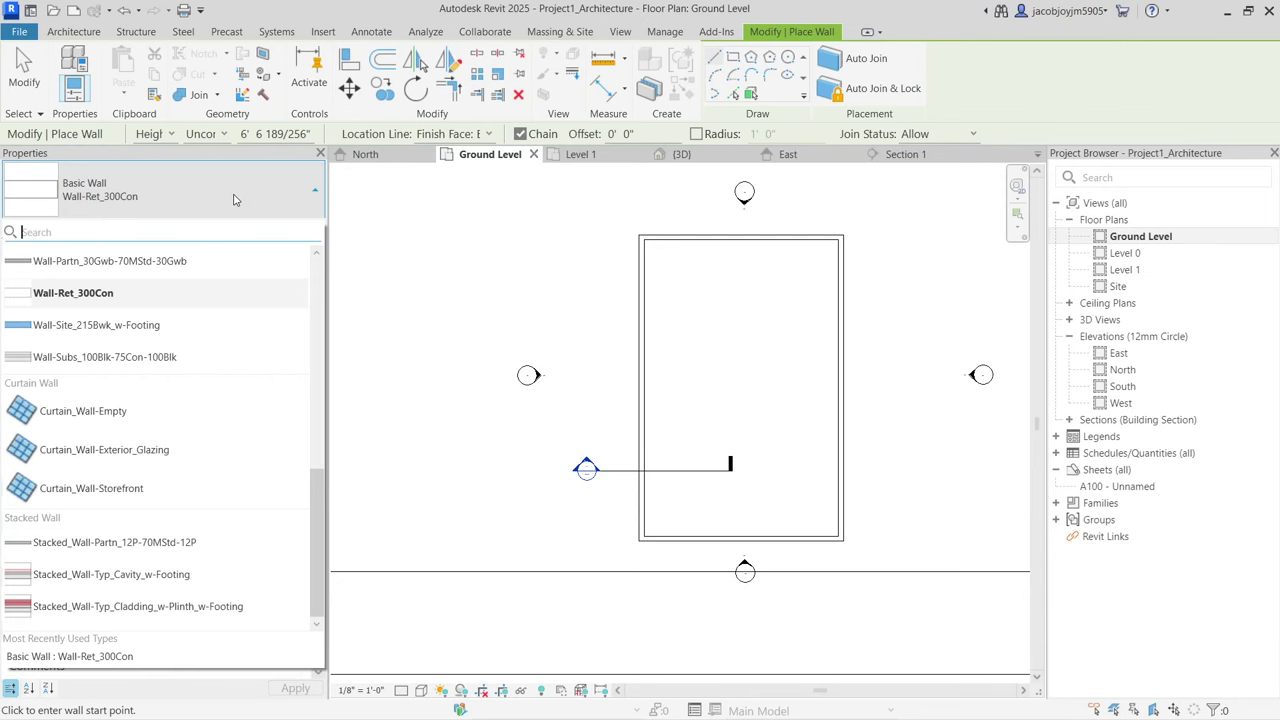
Step: Search the wall types for '230' then 'brick' to choose Wall-Ext_215Bwk
type("230")
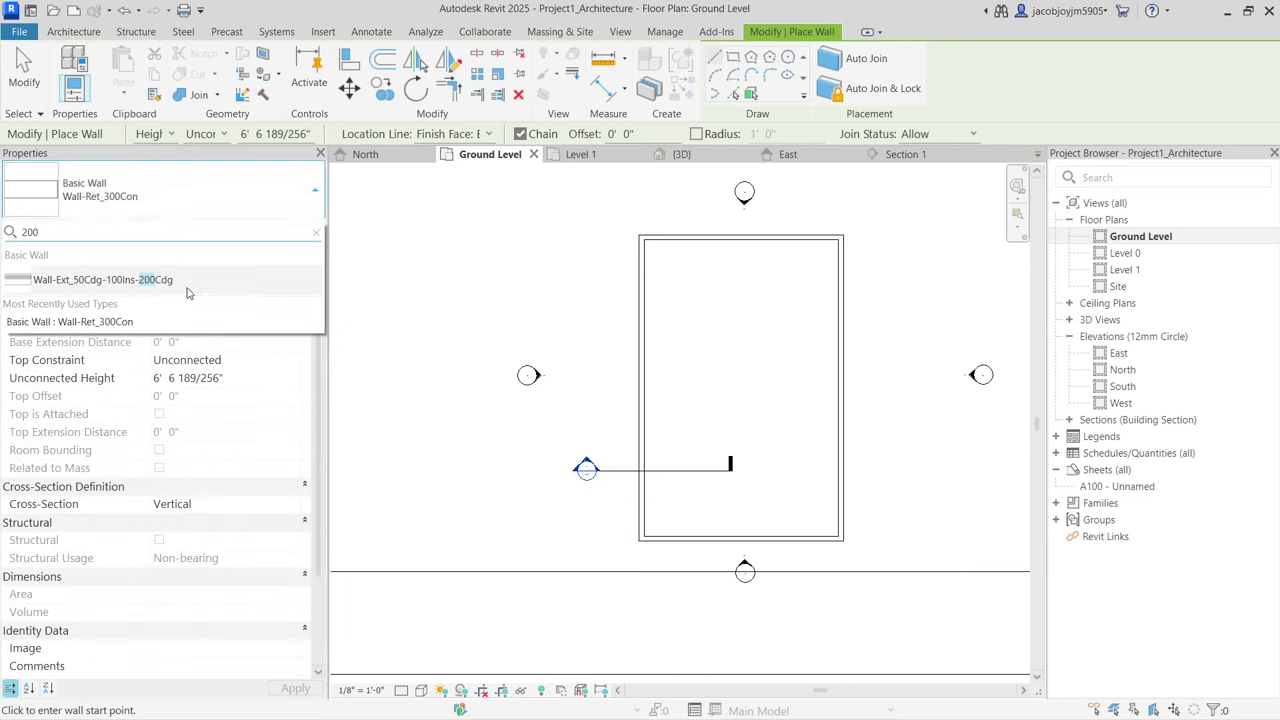
mouse_move(185, 290)
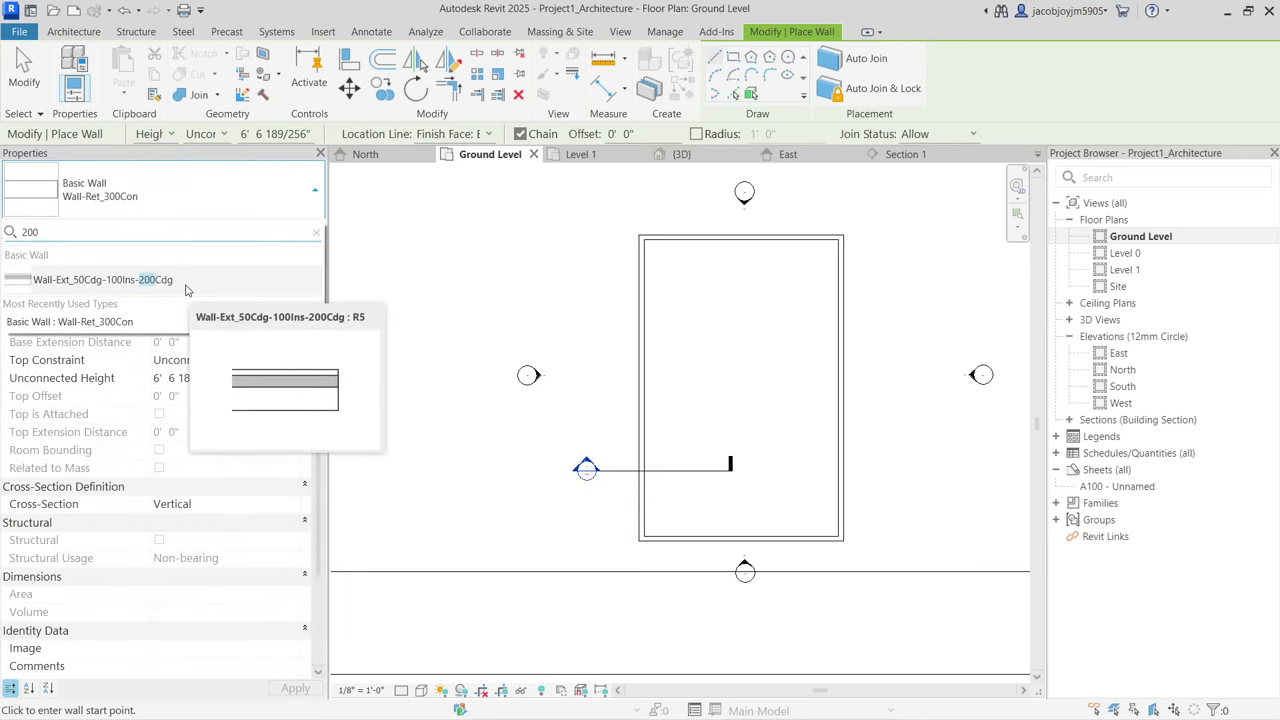
left_click_drag(77, 232, 5, 230)
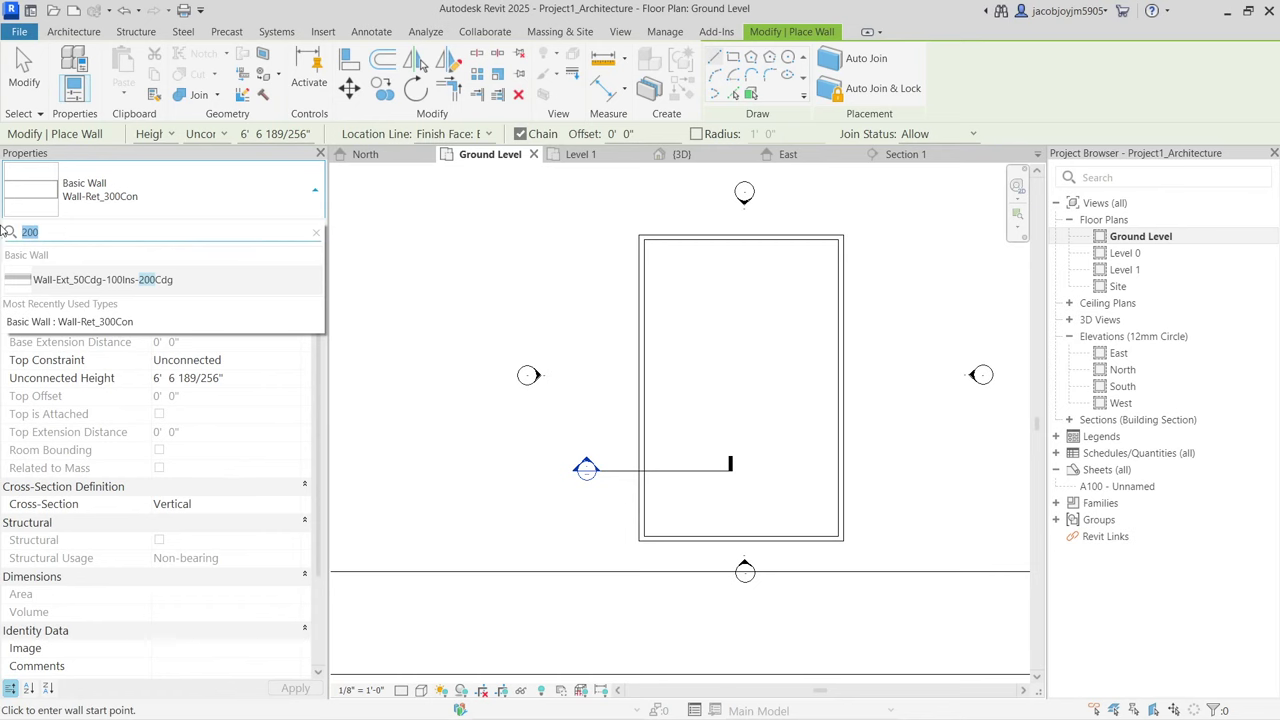
key("BackSpace")
type("brick")
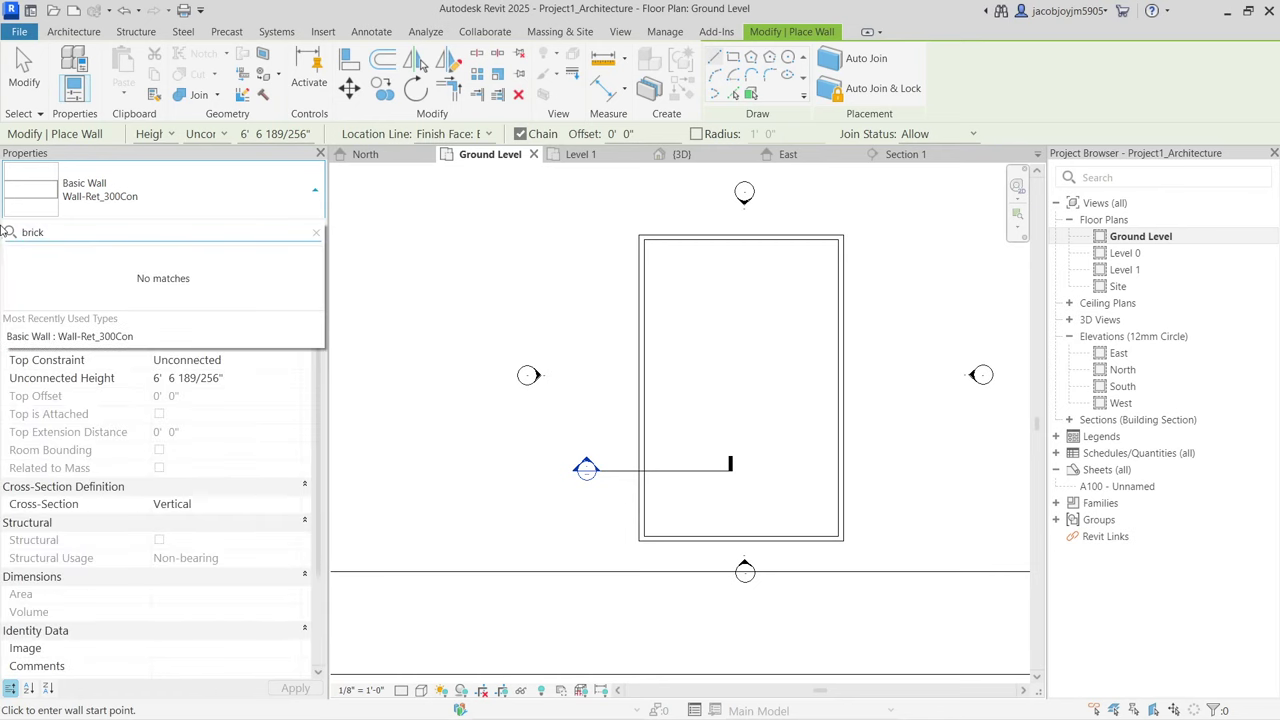
key("BackSpace")
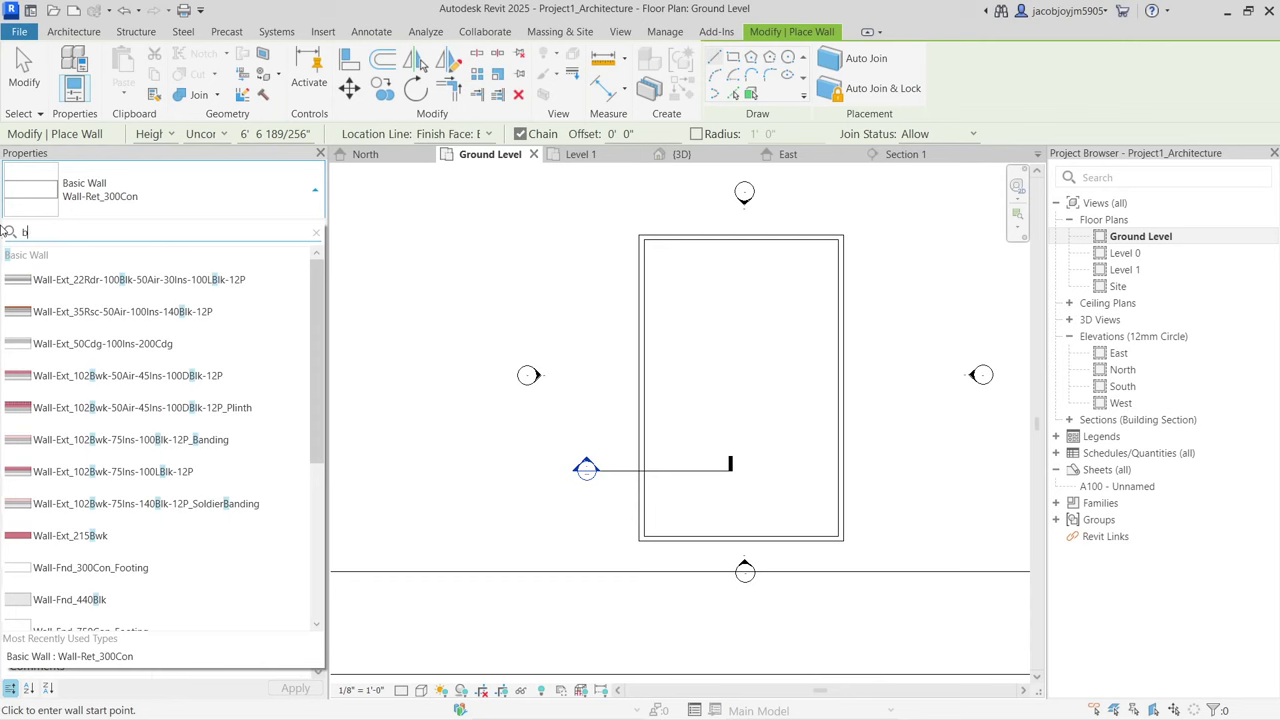
scroll(107, 375, "down", 3)
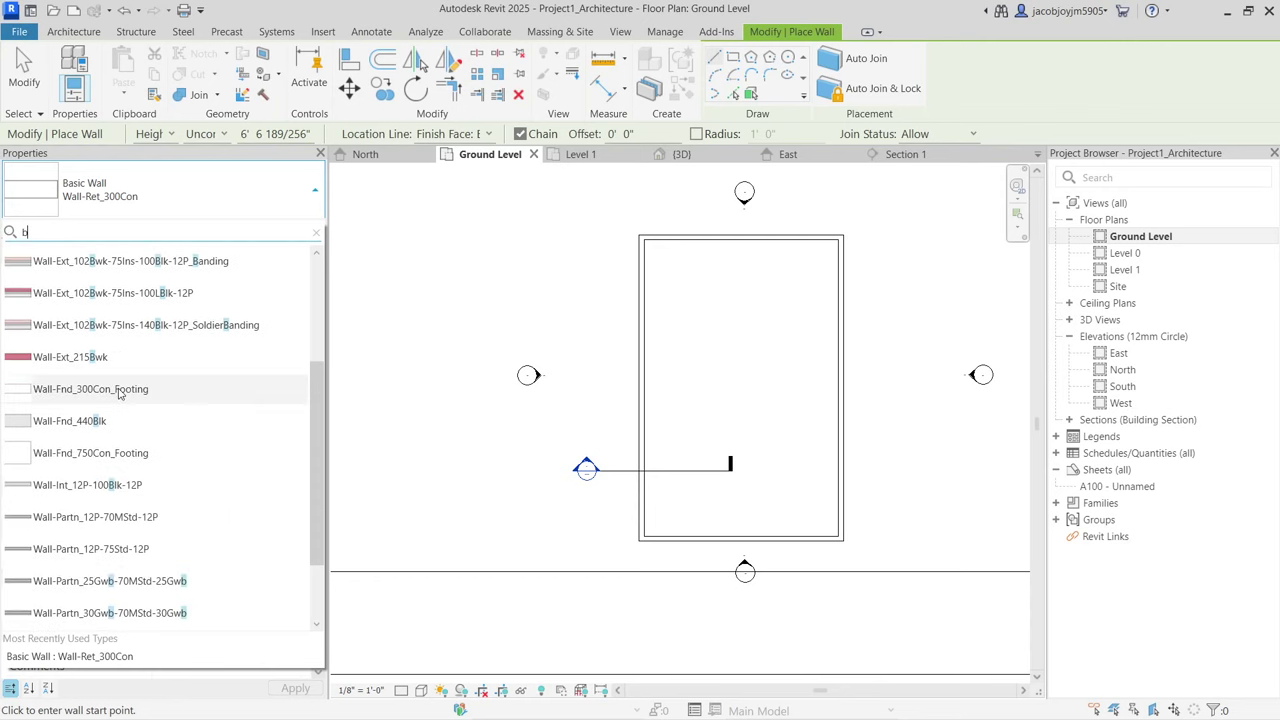
key("Escape")
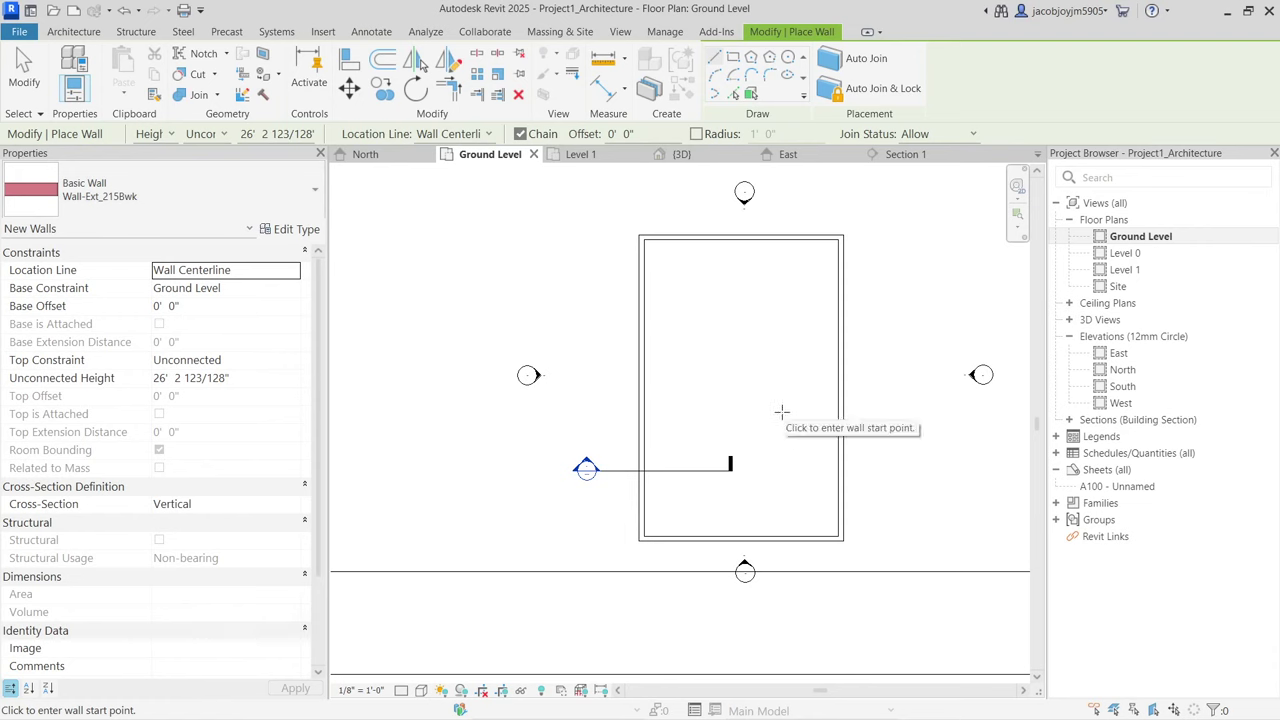
Step: Draw the stepped brick-wall outline: top, right, notched bottom and left walls
left_click(665, 264)
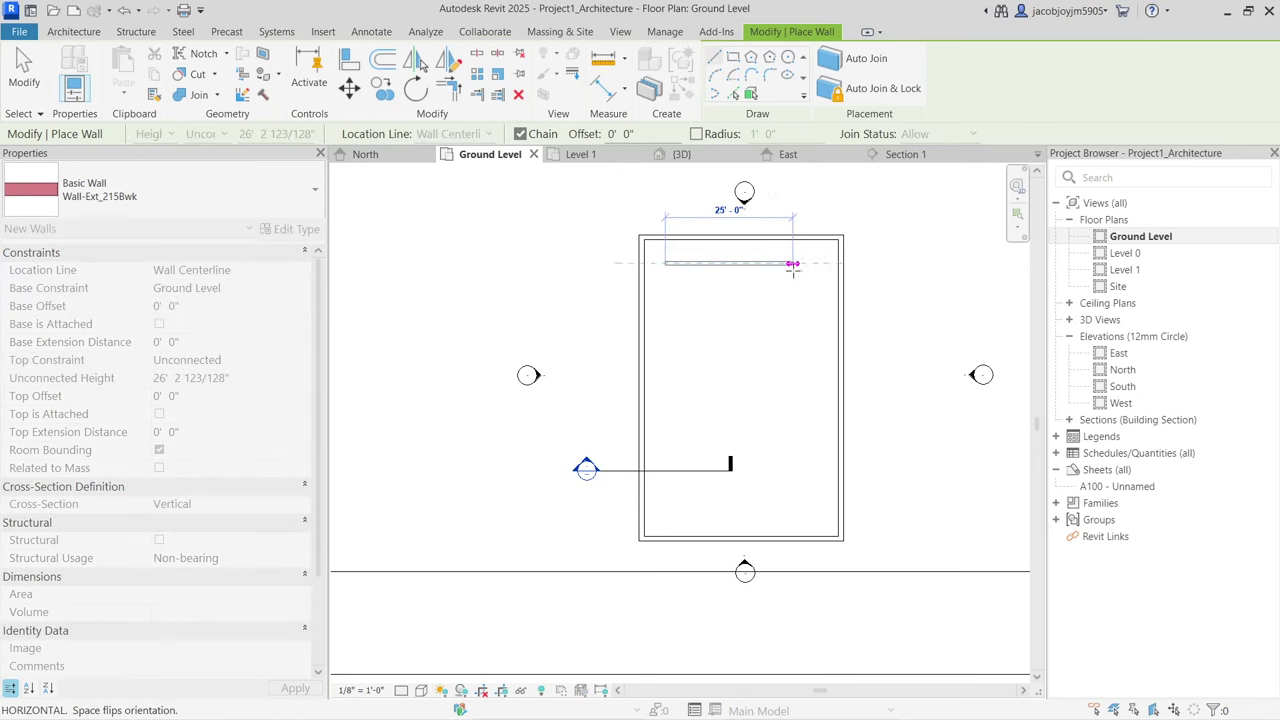
left_click(808, 264)
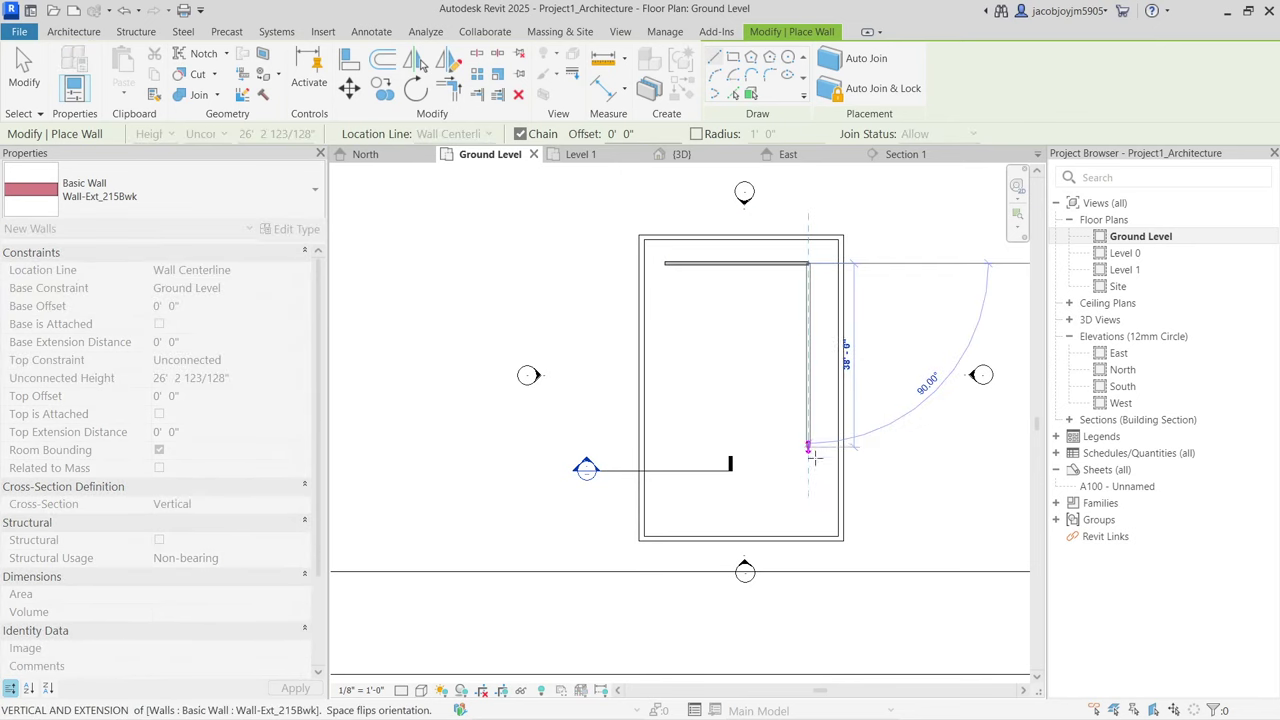
left_click(810, 486)
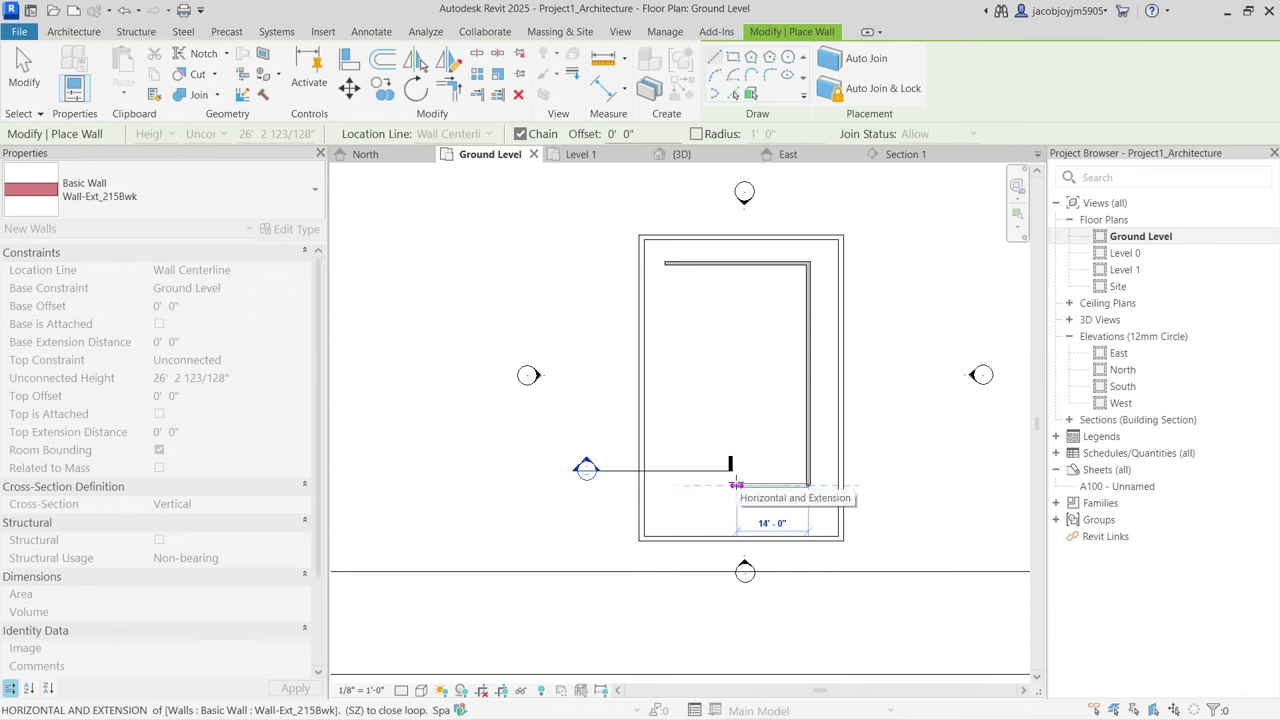
left_click(736, 486)
left_click(736, 518)
left_click(665, 518)
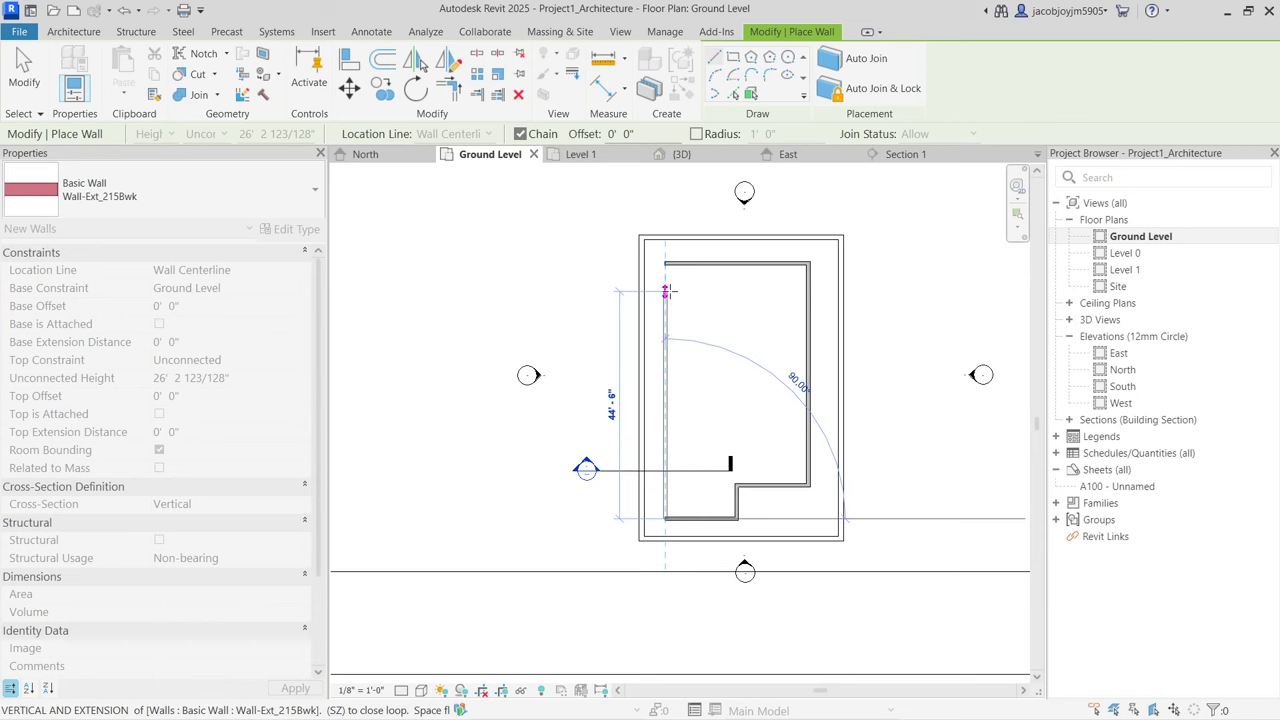
left_click(665, 291)
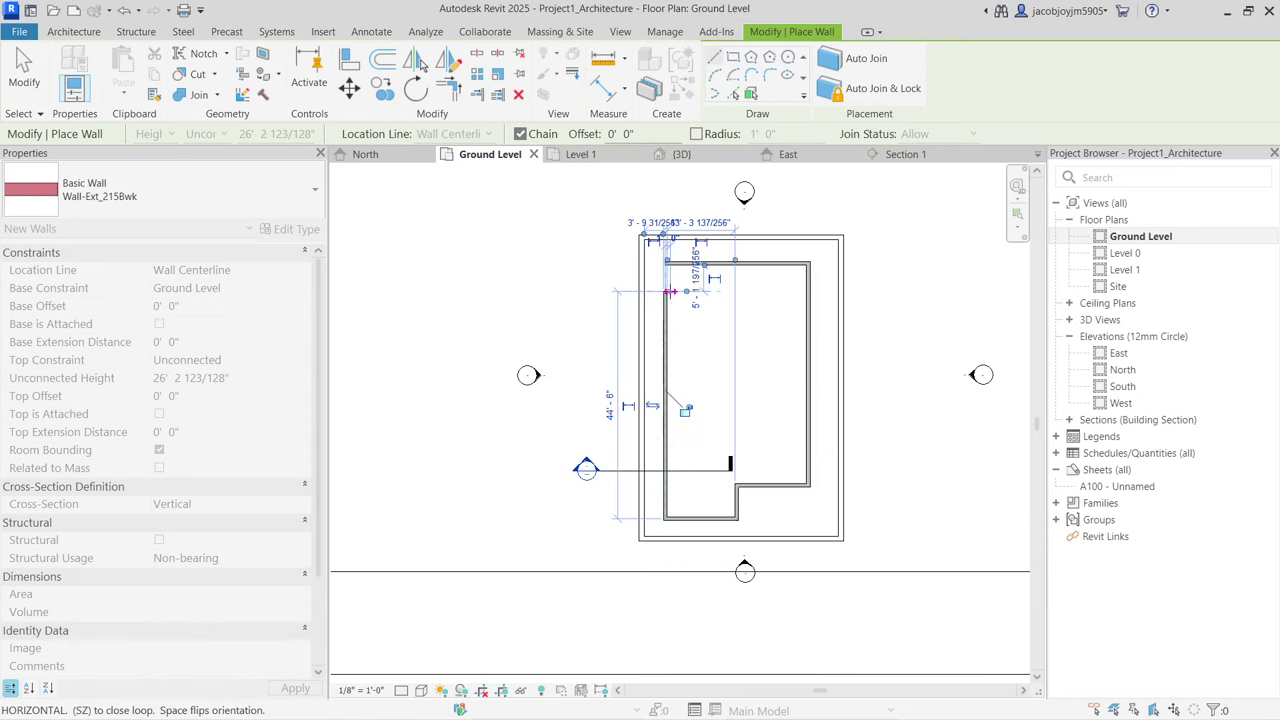
key("Escape")
key("Escape")
Step: Trim the left and top walls into a corner and select the 28' 0" top wall
key("t")
key("r")
left_click(667, 322)
left_click(734, 266)
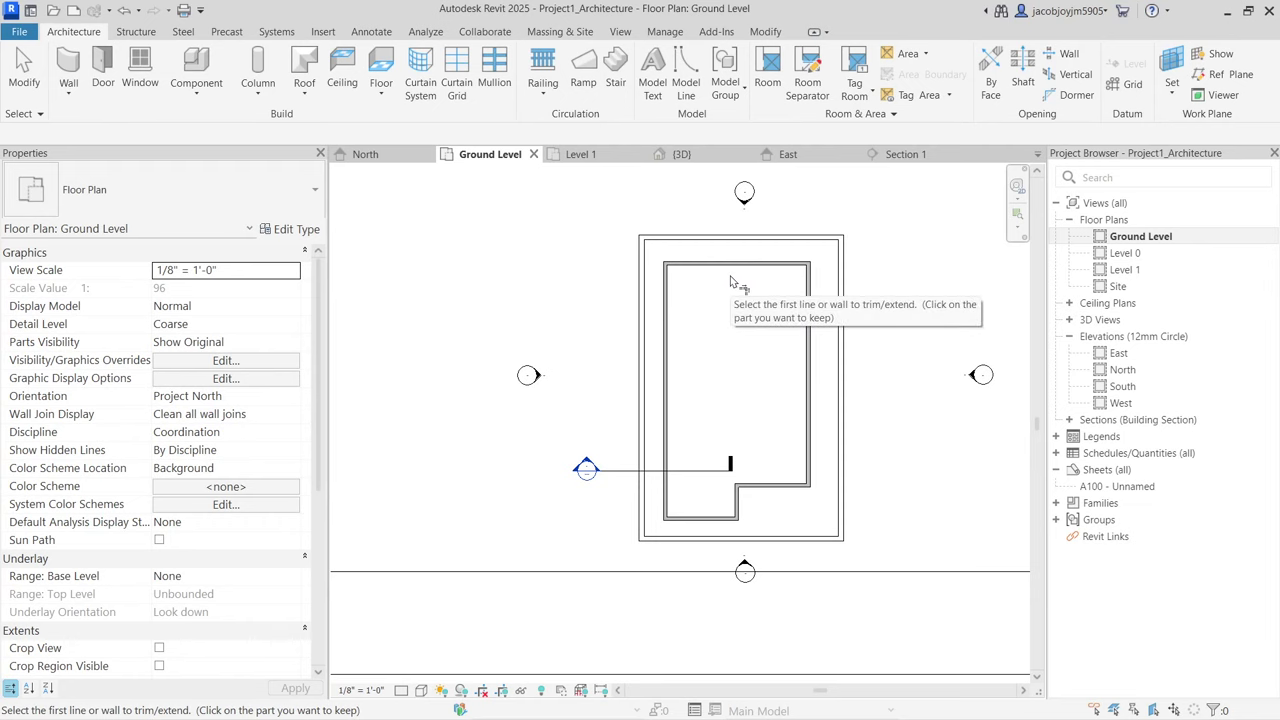
key("Escape")
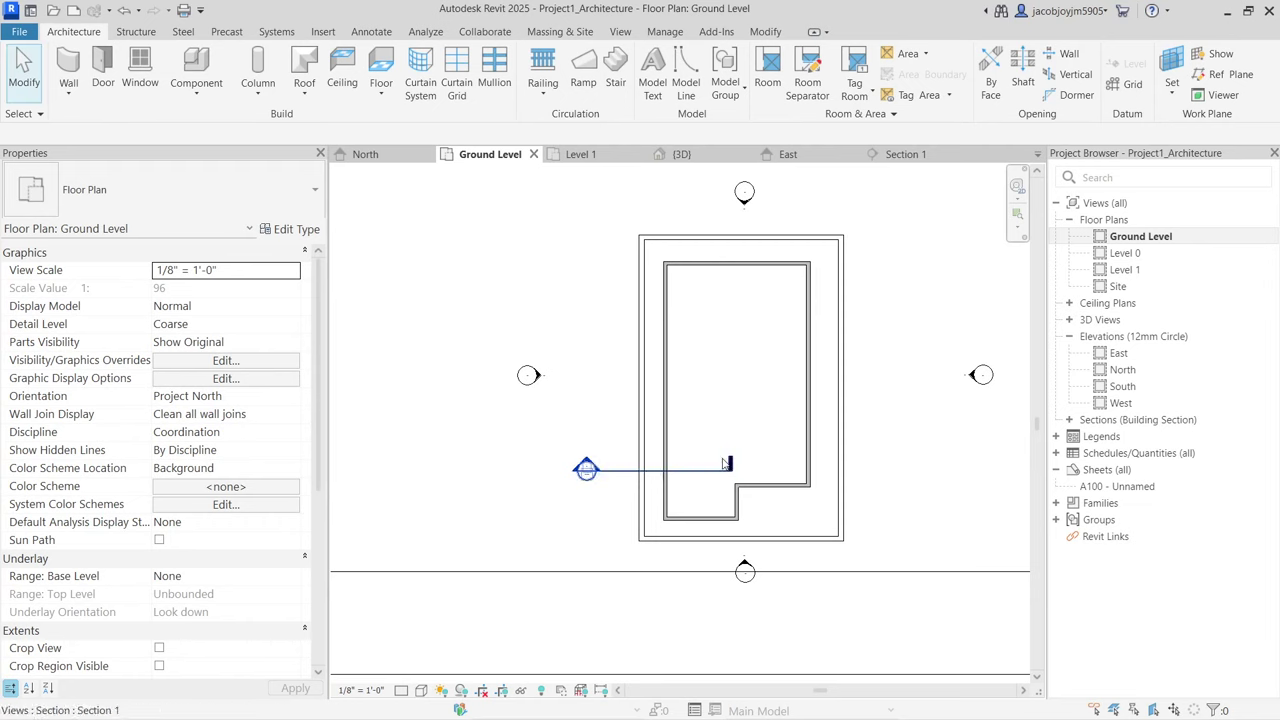
left_click(740, 265)
scroll(813, 248, "up", 3)
scroll(924, 242, "up", 1)
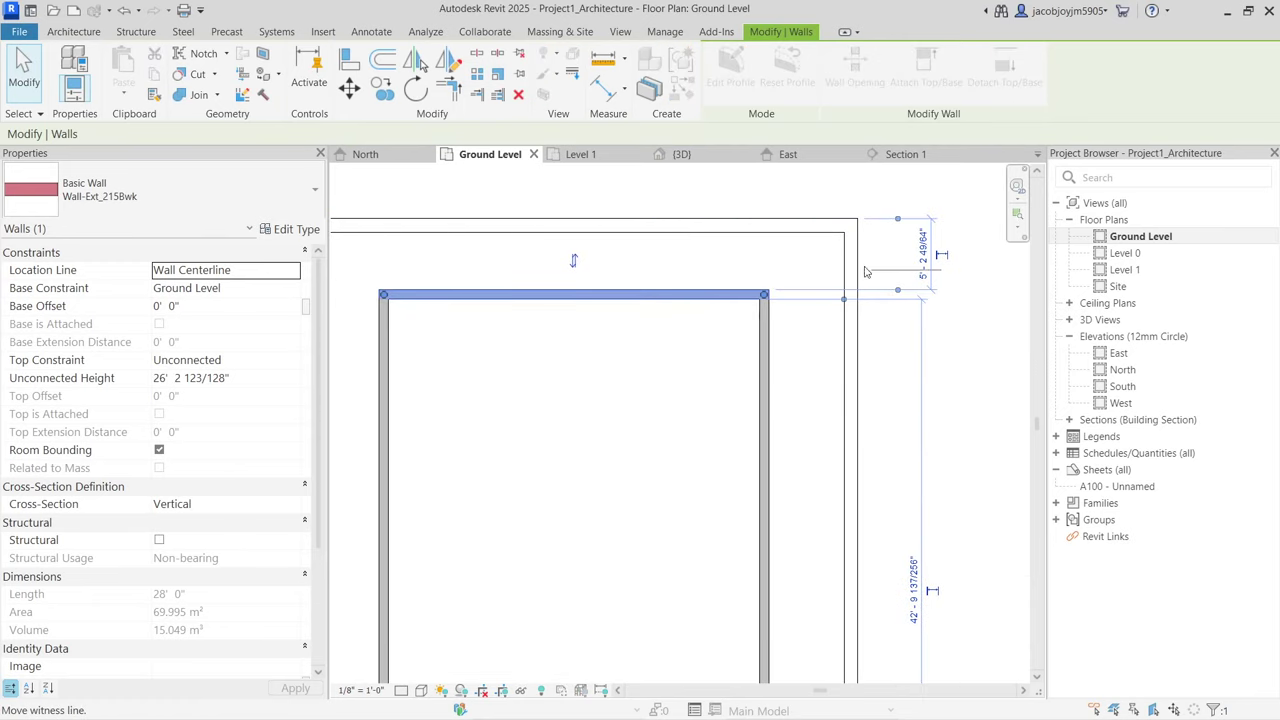
Step: Set the top wall's distance to 4' 0" and the left wall's outer-face offset to 3' 0"
left_click(924, 275)
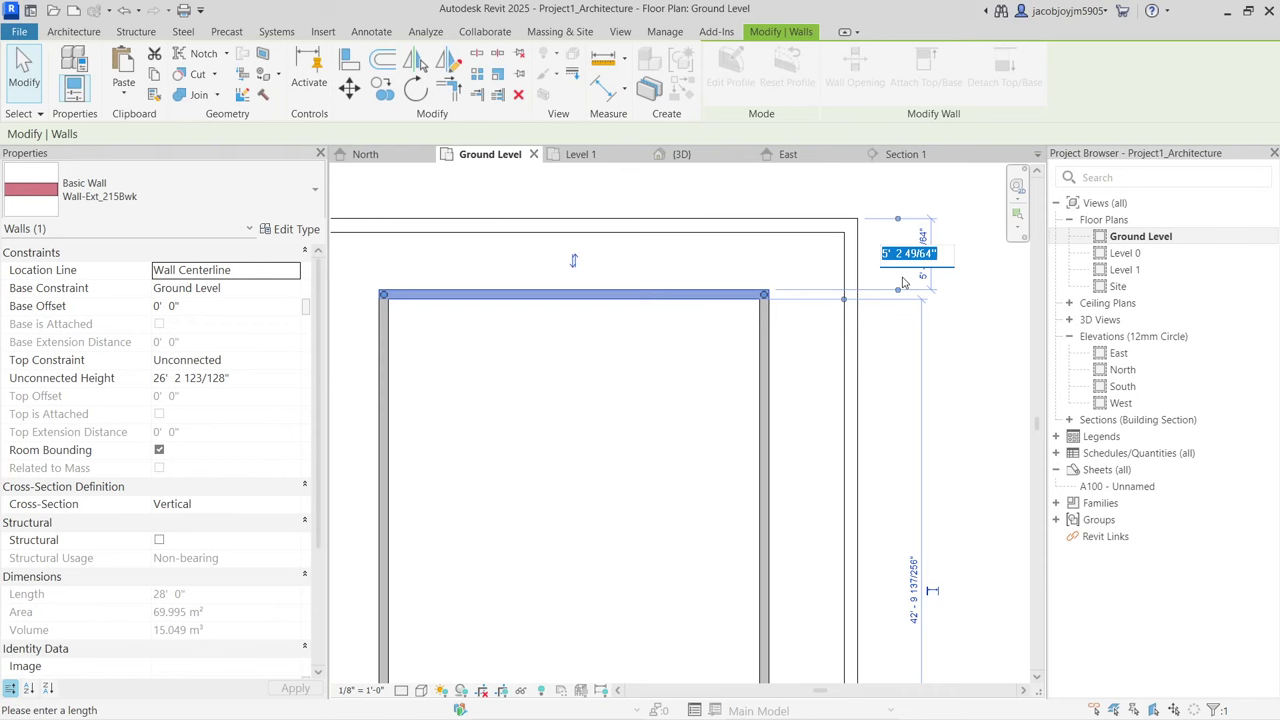
type("4")
key("Return")
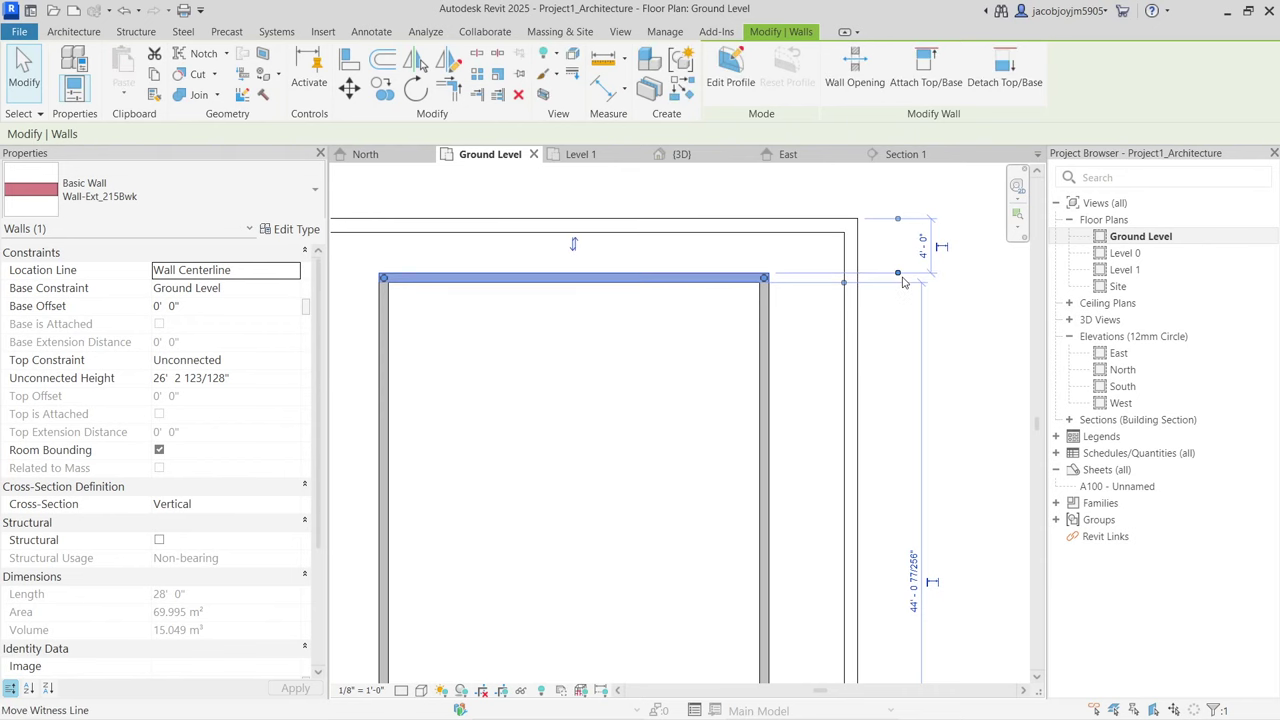
scroll(900, 283, "down", 2)
left_click(600, 365)
scroll(588, 332, "up", 4)
left_click_drag(598, 343, 575, 331)
left_click(645, 285)
left_click(645, 285)
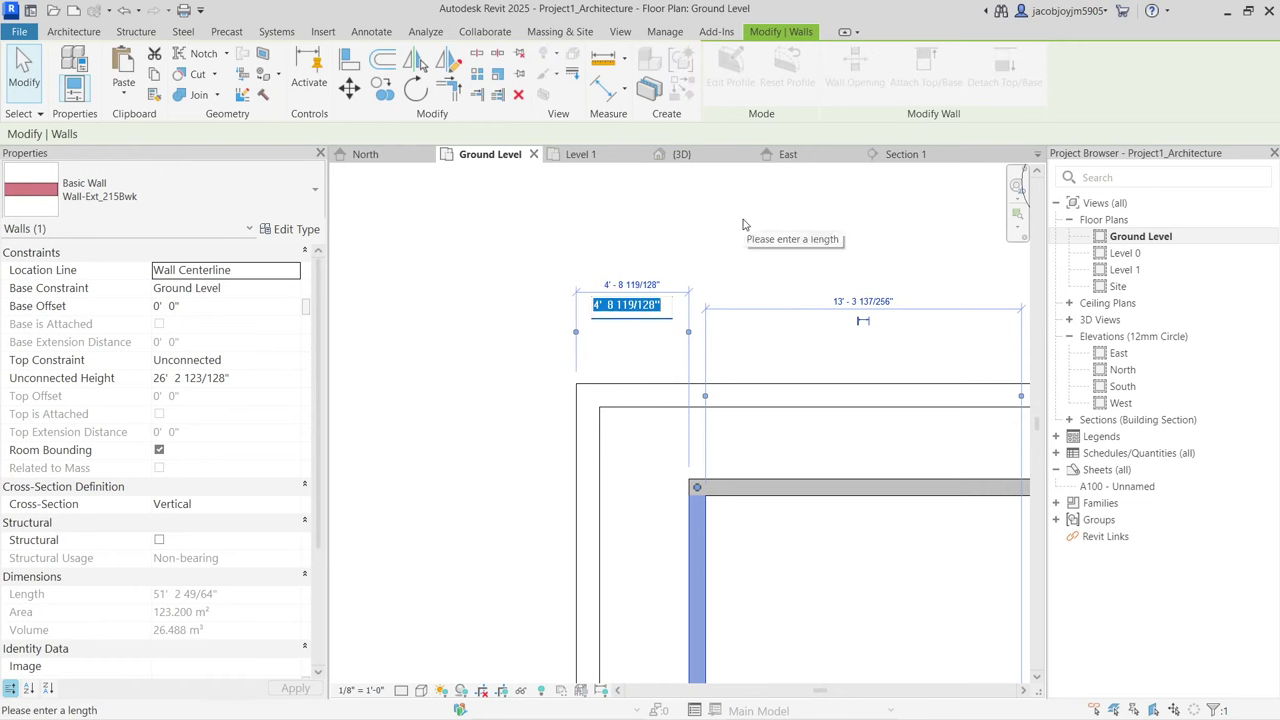
type("3")
key("Return")
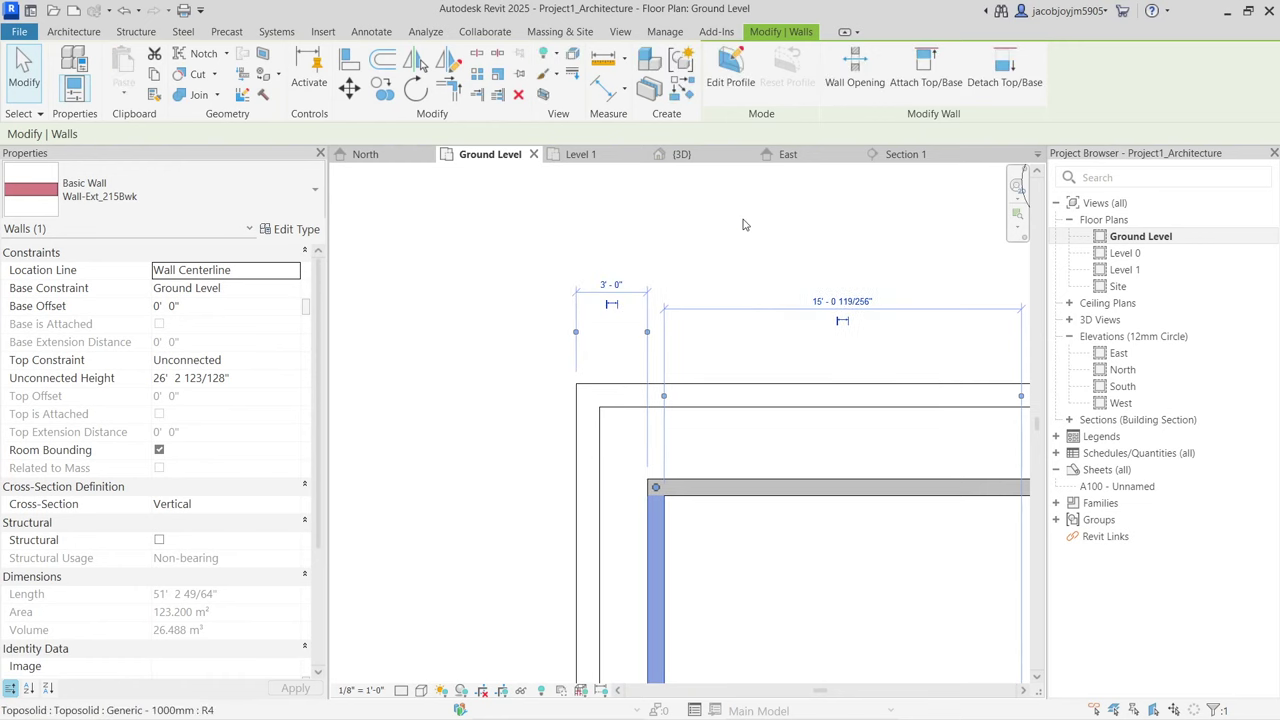
Step: Set the lower horizontal wall to 5' 3" and the short jog wall to 10' 0"
scroll(743, 224, "down", 4)
scroll(709, 418, "up", 4)
left_click(658, 428)
scroll(499, 467, "up", 3)
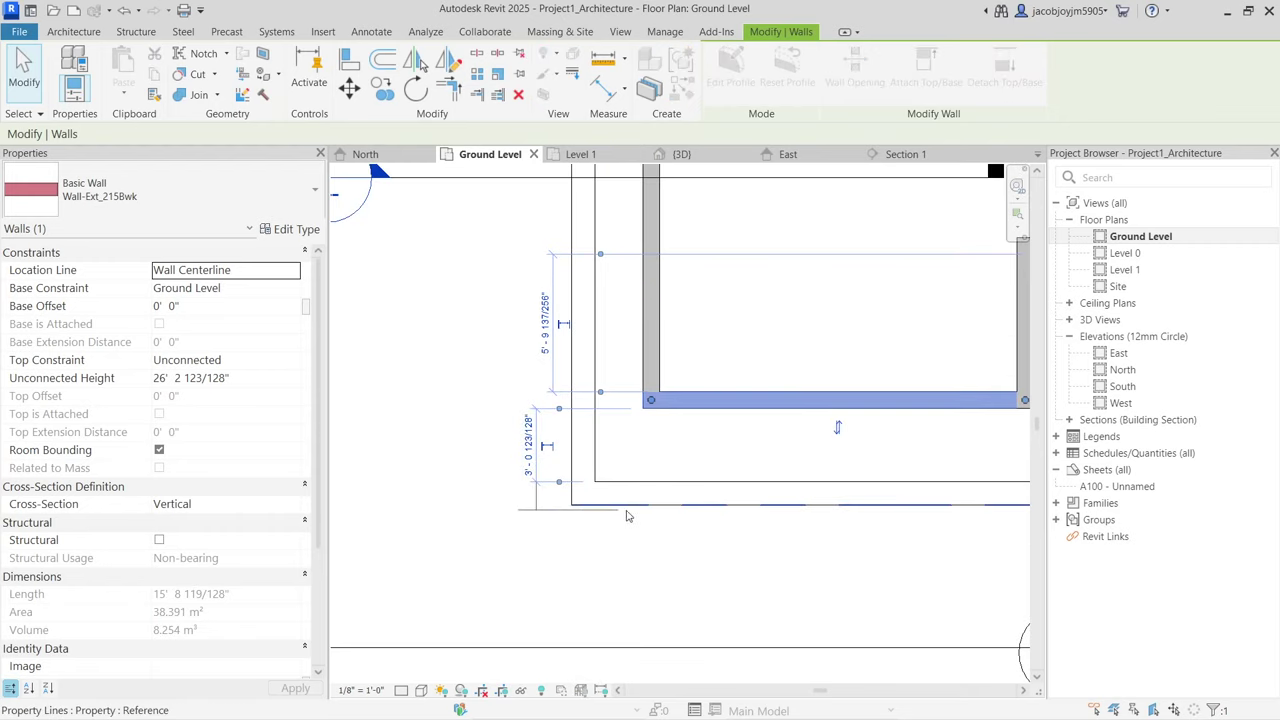
left_click(530, 460)
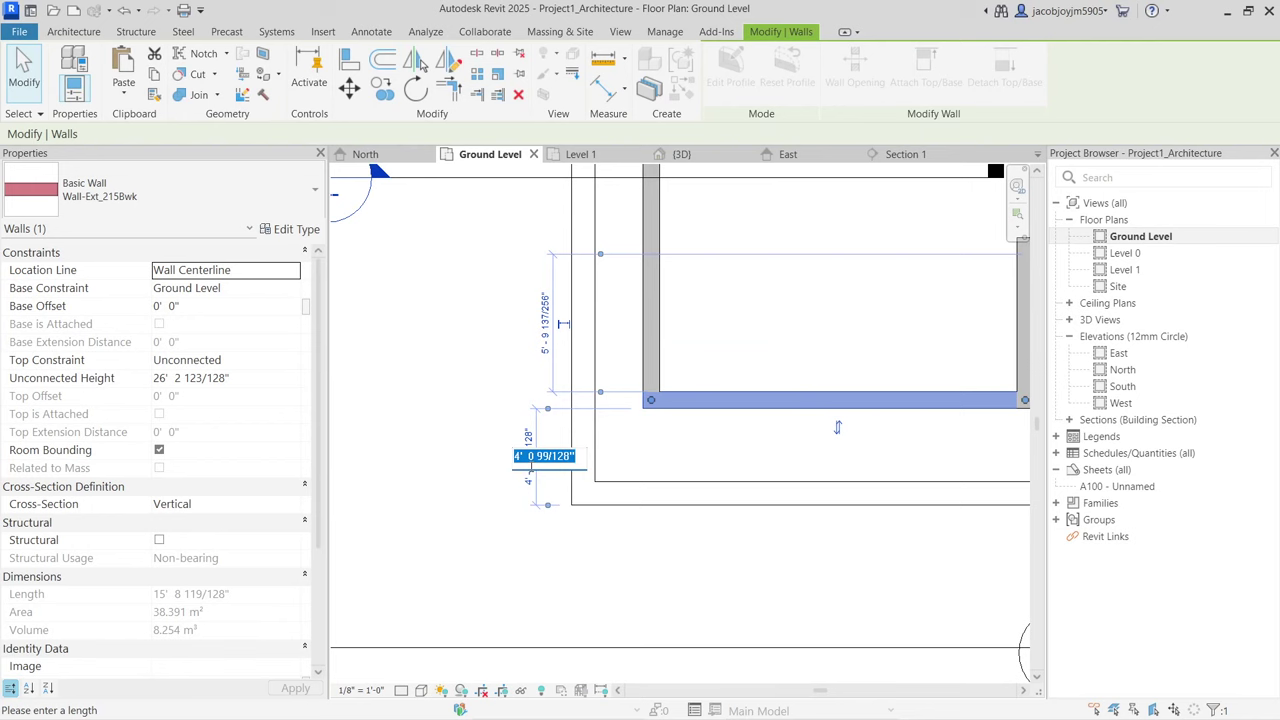
type("5 3")
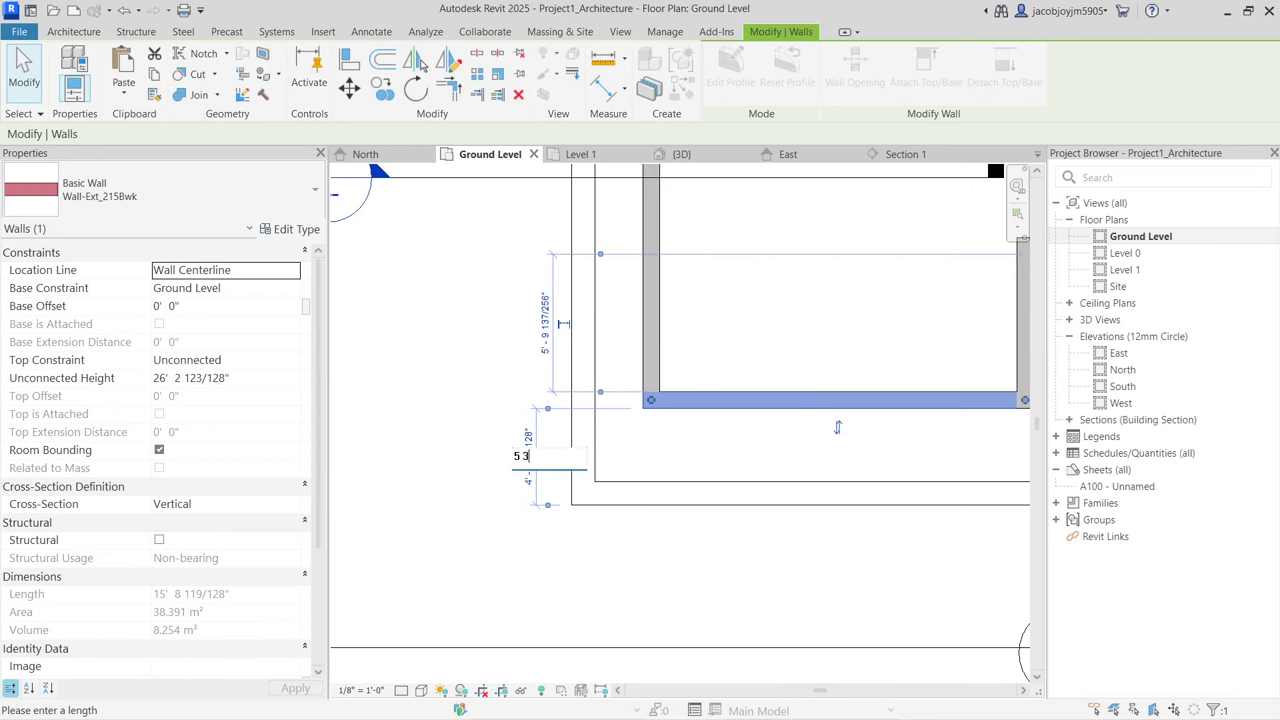
key("Return")
scroll(466, 466, "down", 3)
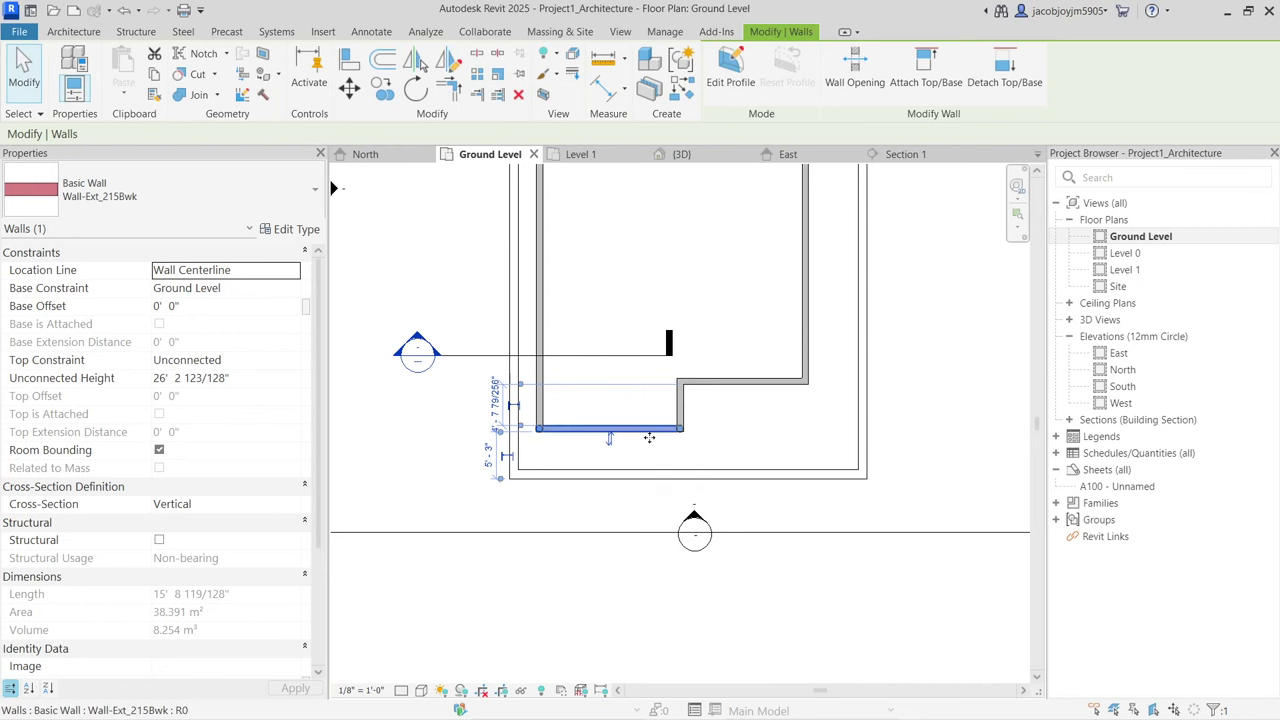
left_click(680, 408)
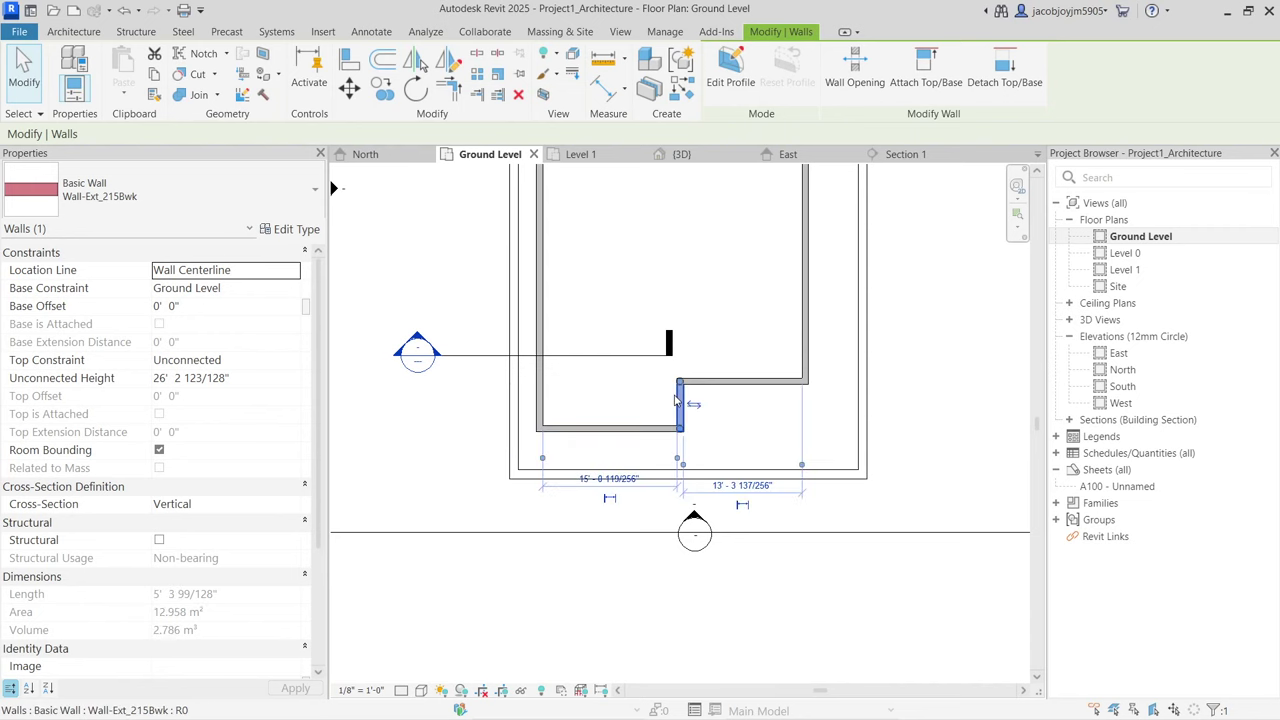
left_click(597, 480)
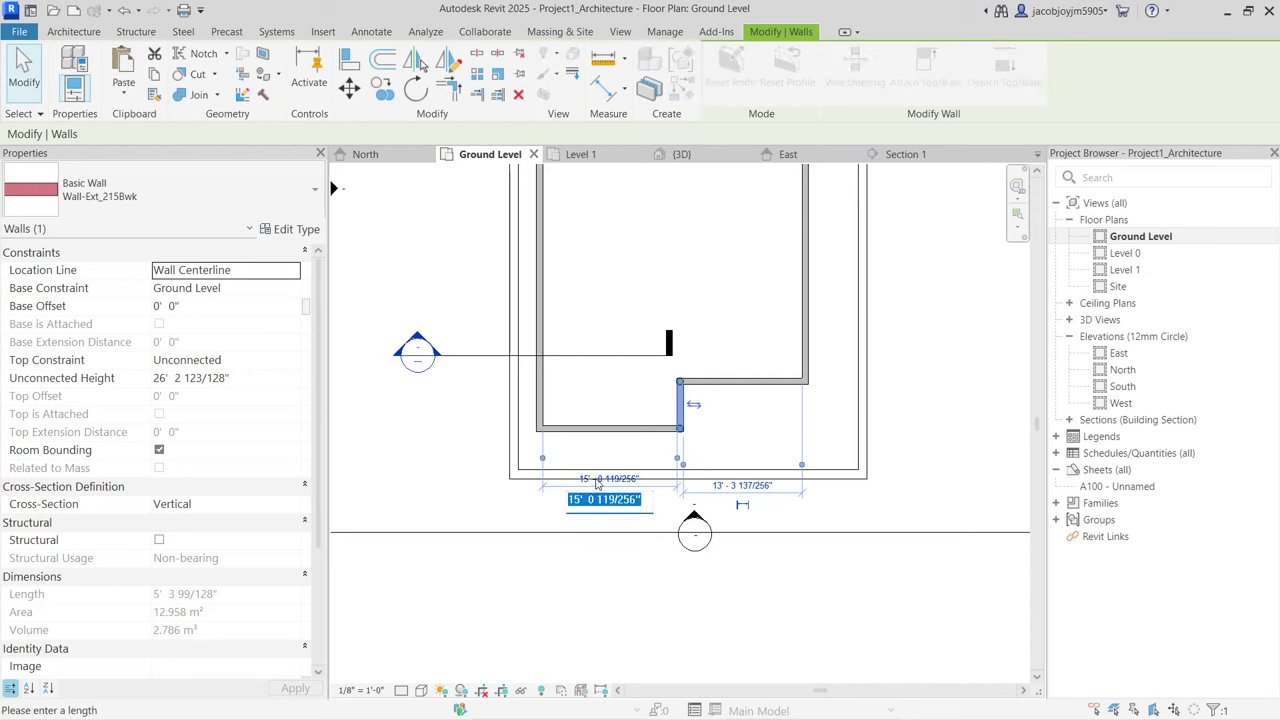
type("10")
key("Return")
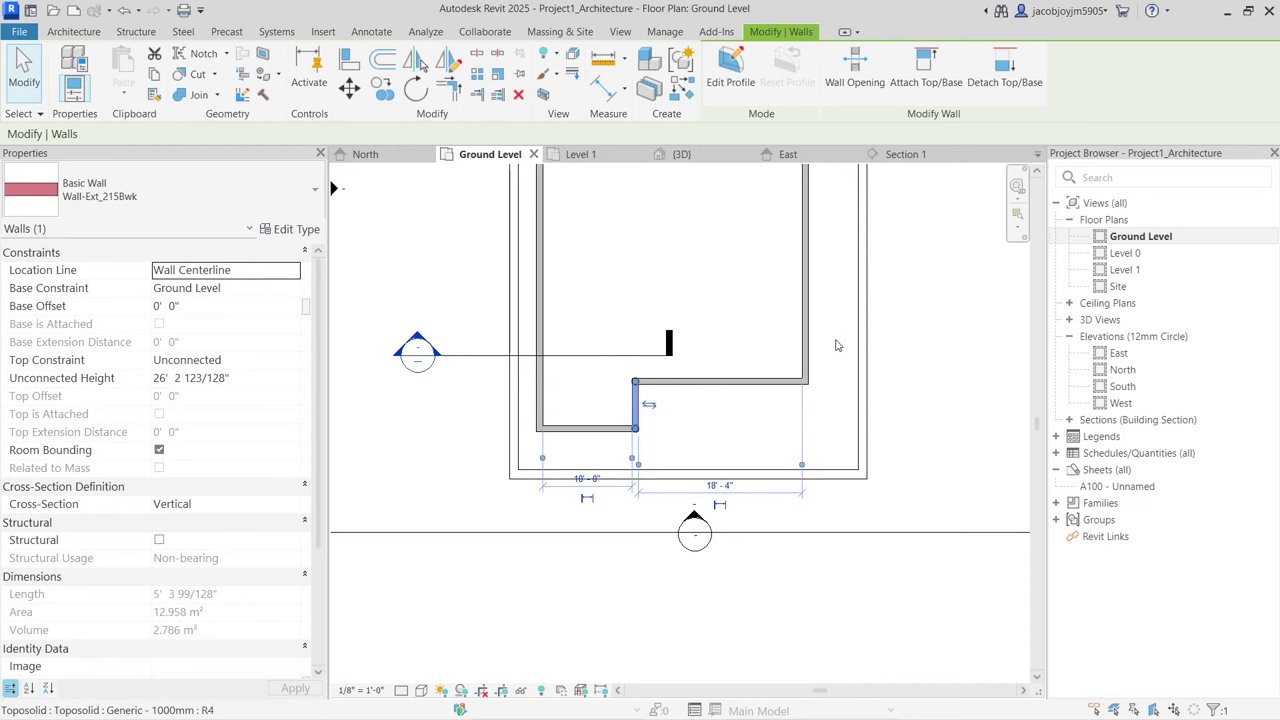
scroll(800, 385, "down", 2)
Step: Draw a vertical and horizontal brick wall with Create Similar (CS) and trim them into a second corner step
left_click(771, 389)
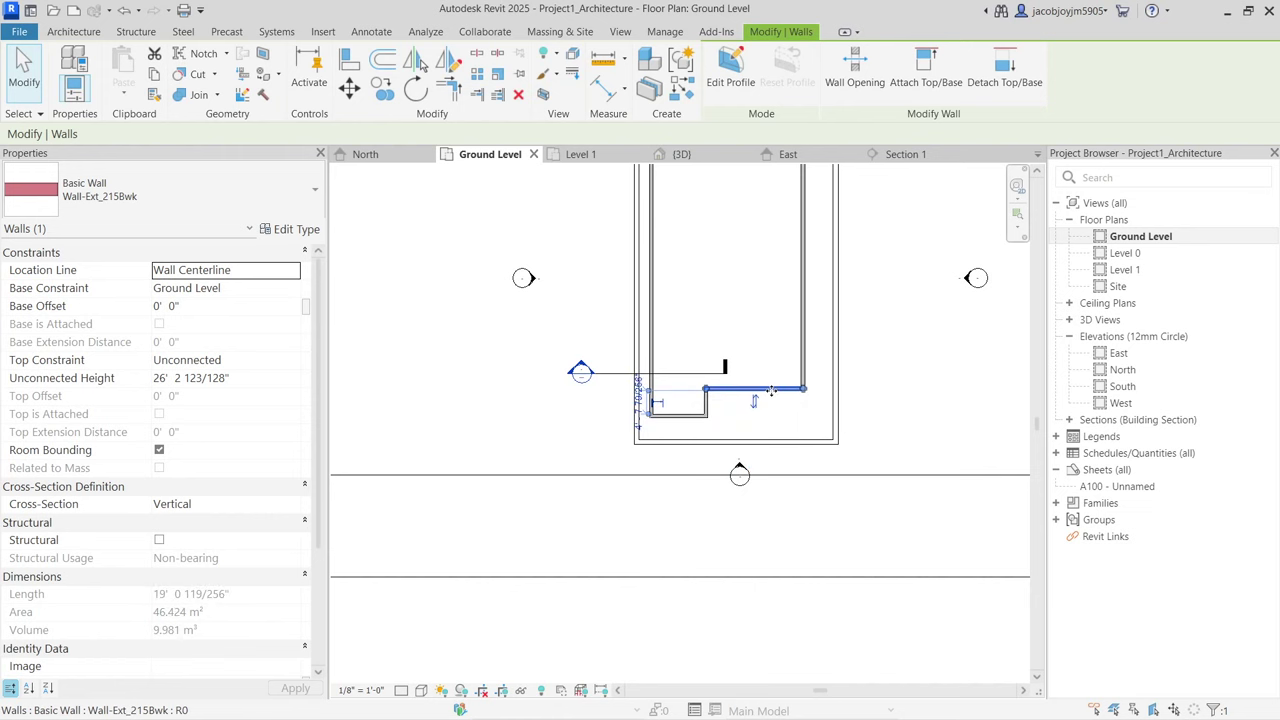
key("c")
key("s")
left_click(765, 388)
left_click(765, 353)
left_click(820, 353)
key("Escape")
key("Escape")
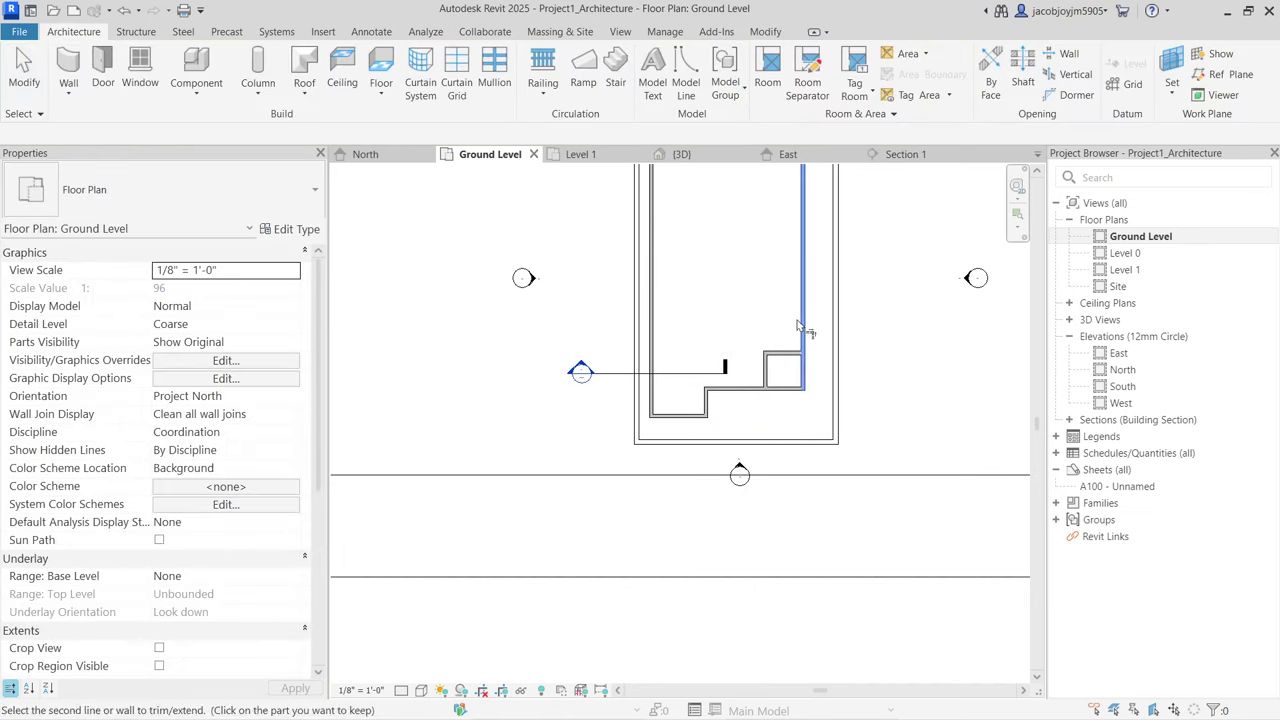
left_click(783, 362)
key("Delete")
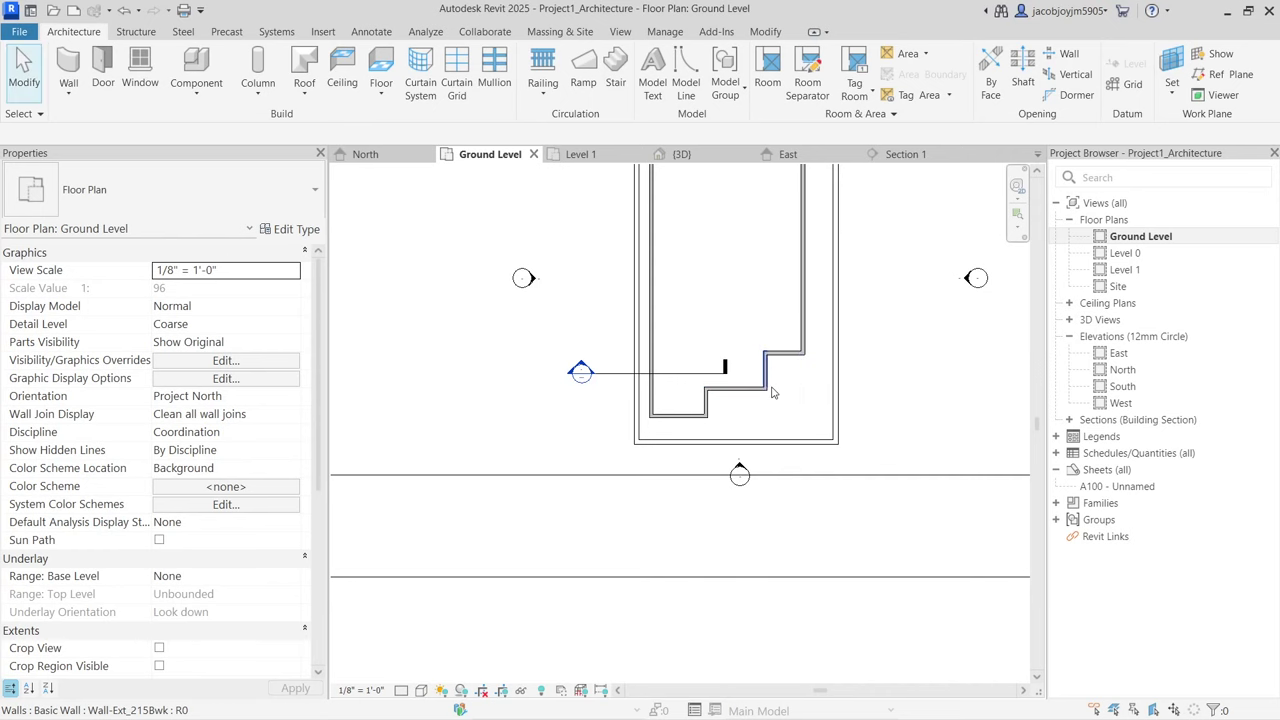
left_click(768, 385)
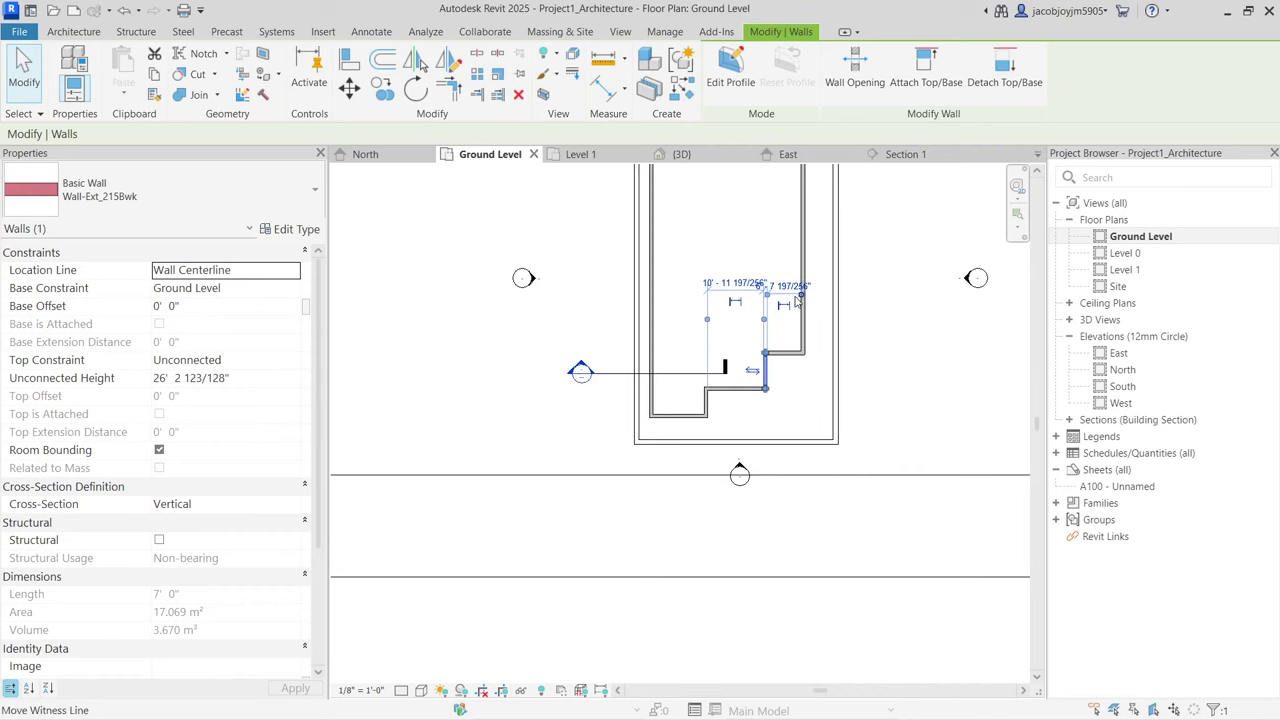
Step: Dimension the step's vertical wall from the right wall and set it to 5' 0"
scroll(801, 298, "up", 2)
left_click_drag(801, 298, 872, 367)
left_click(860, 358)
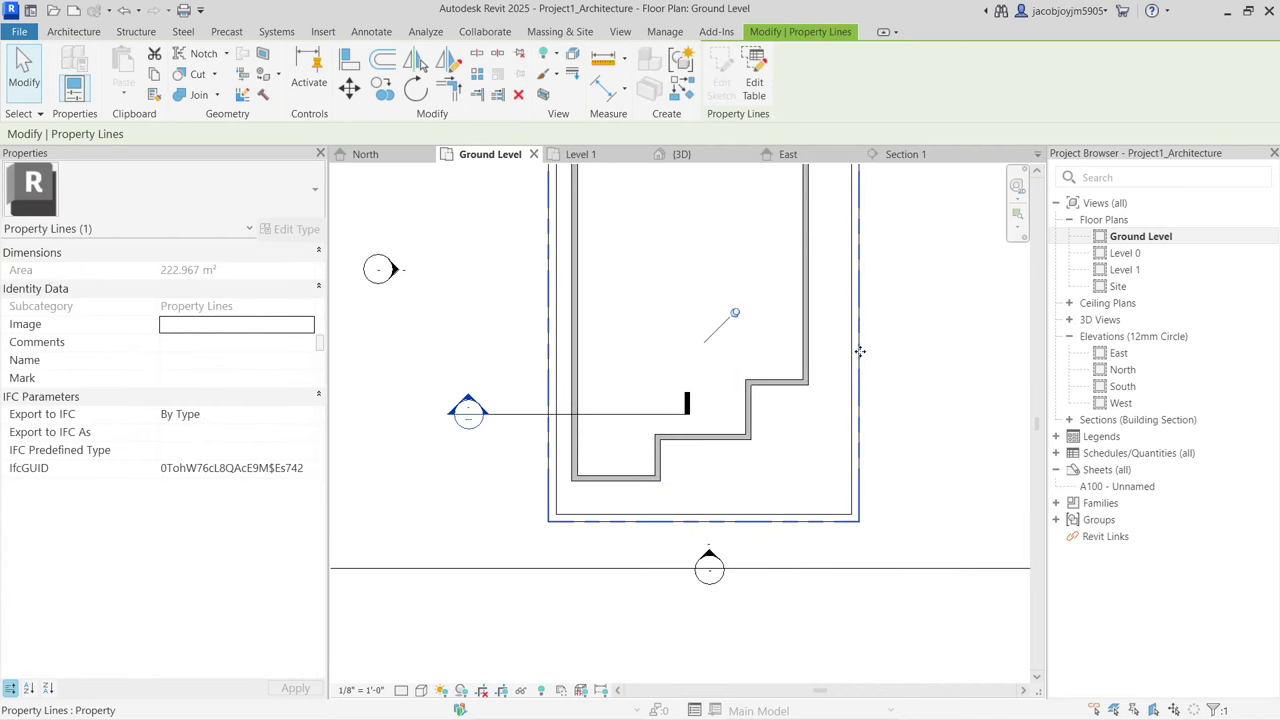
key("Escape")
left_click(748, 410)
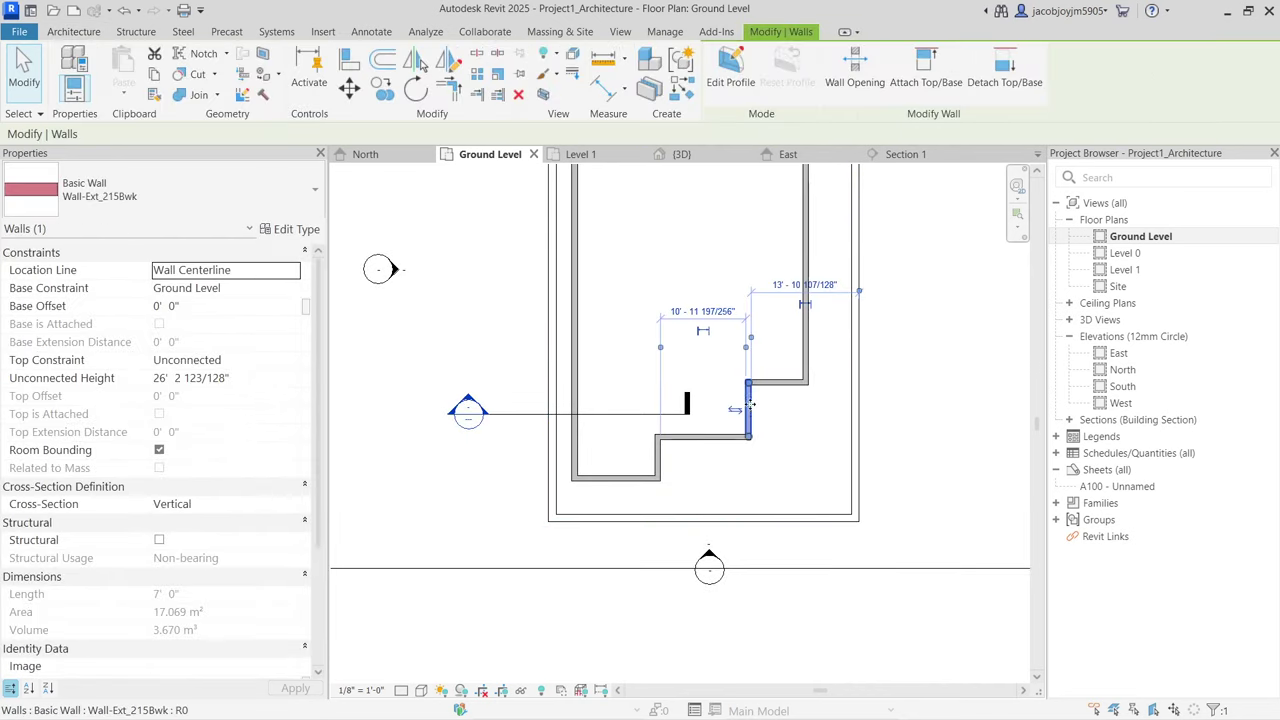
scroll(860, 300, "up", 2)
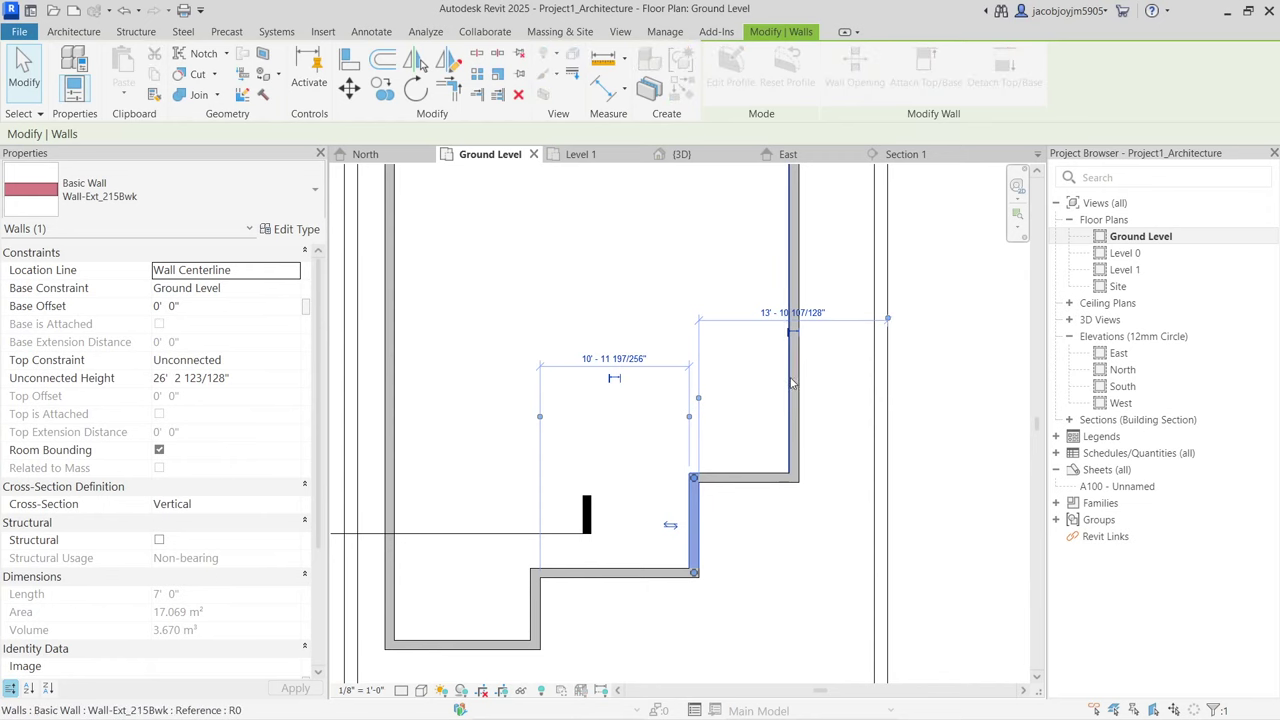
left_click_drag(792, 383, 791, 383)
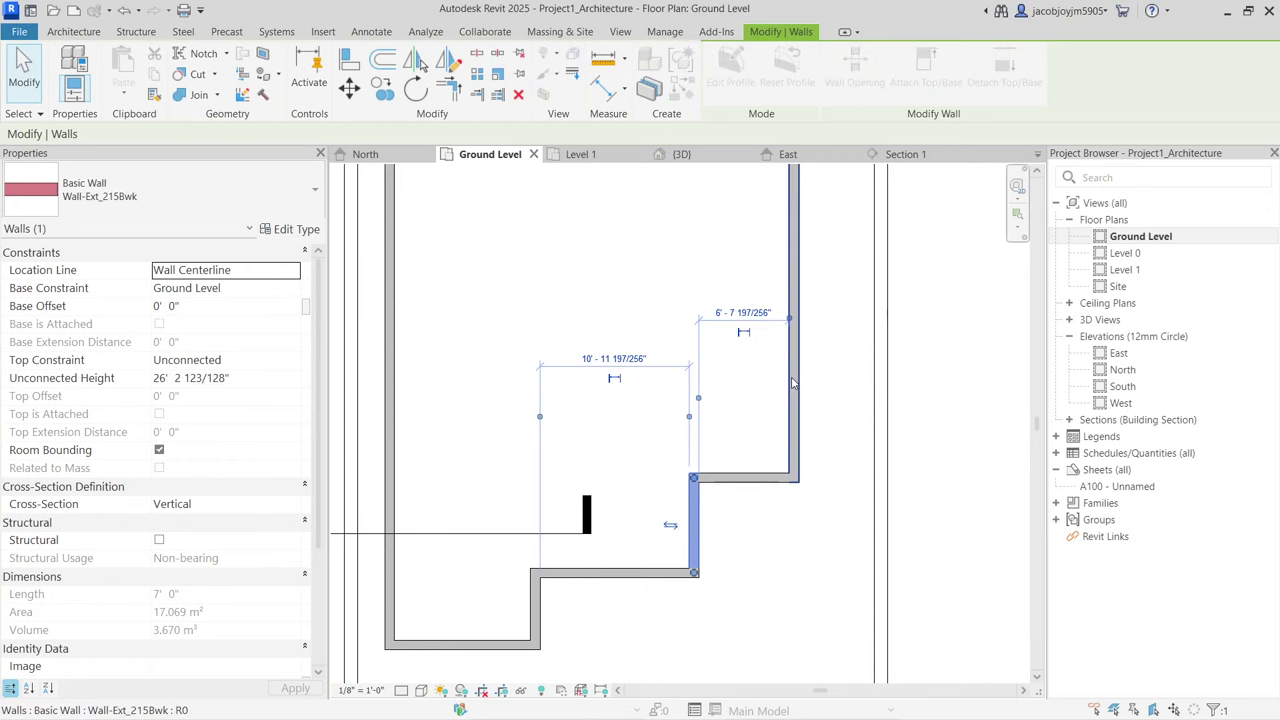
left_click(743, 313)
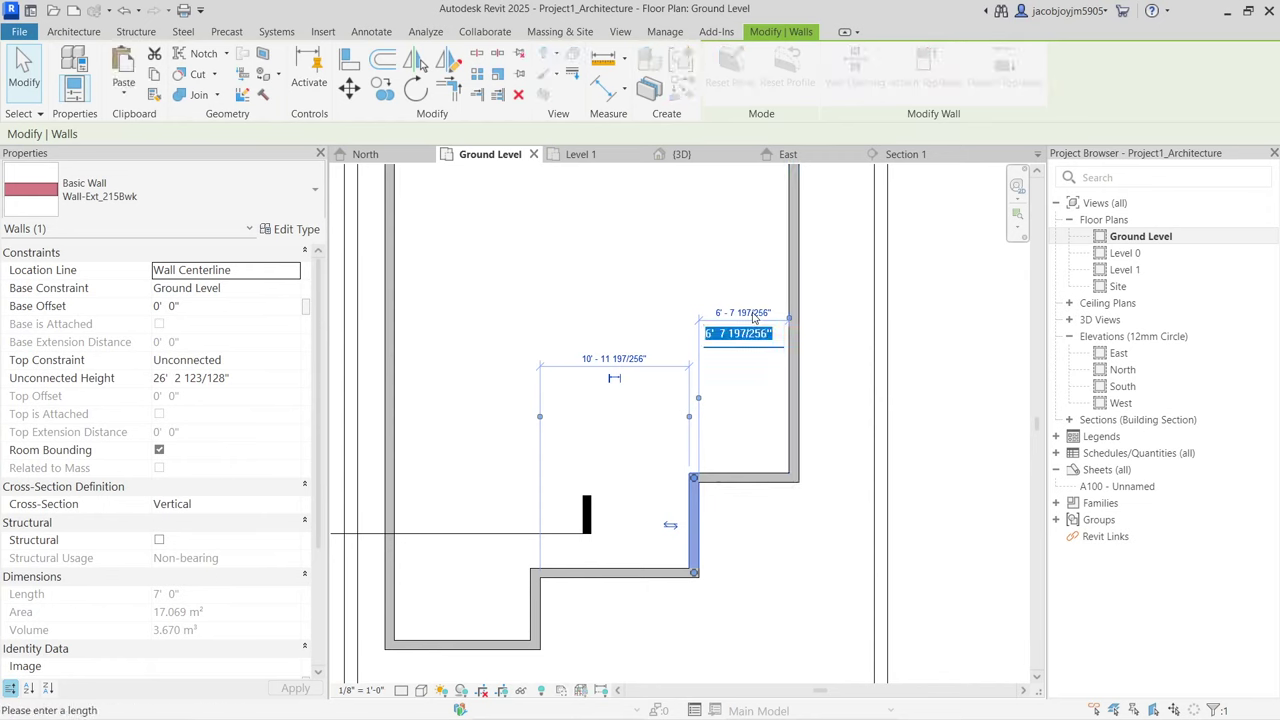
type("5")
key("Return")
scroll(760, 330, "down", 3)
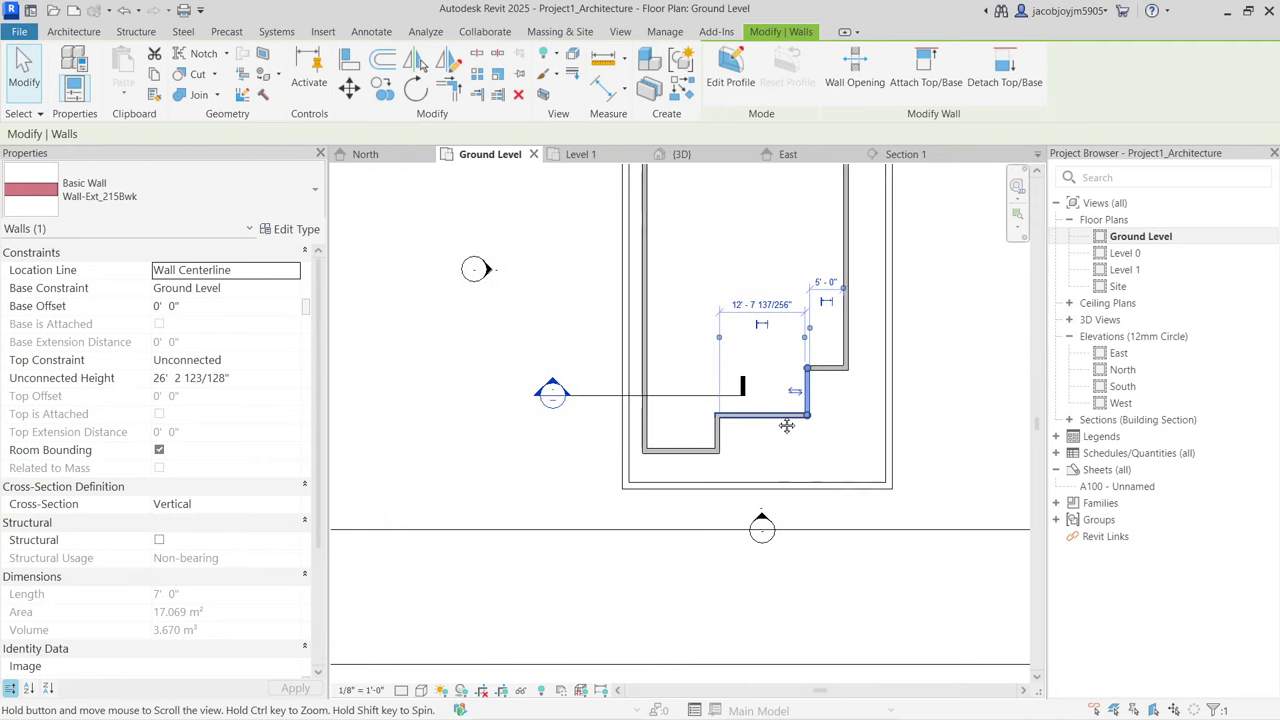
Step: Select the upper step's horizontal wall and edit its temporary distance value
left_click(826, 368)
scroll(840, 400, "up", 1)
left_click(911, 385)
scroll(911, 385, "up", 1)
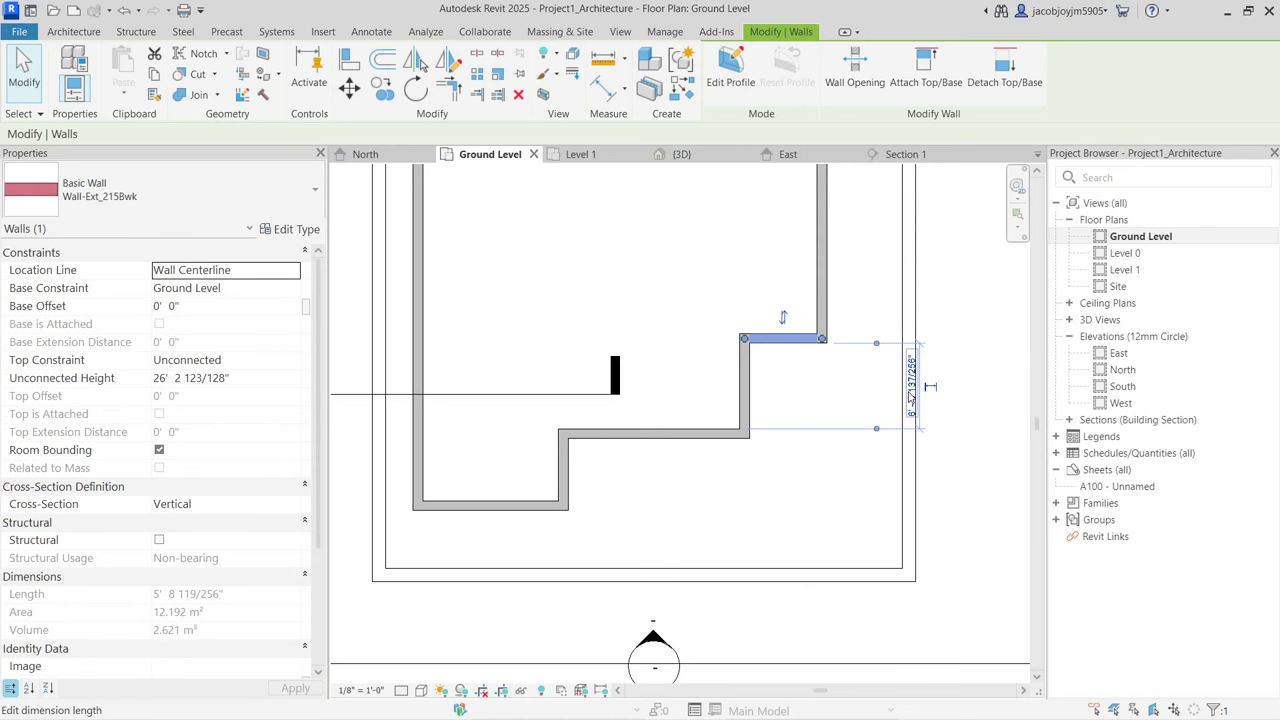
Step: Draw a horizontal wall with WA across the Ground Level plan to the right wall
scroll(863, 406, "down", 1)
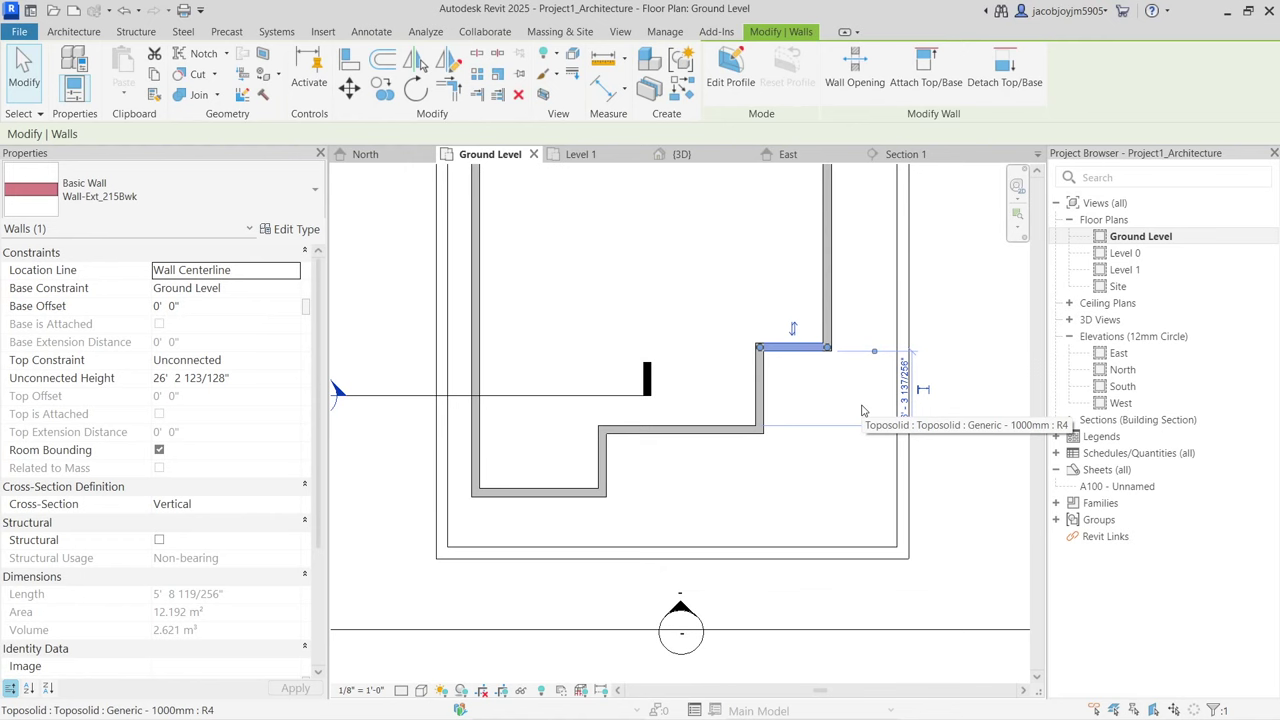
scroll(863, 410, "down", 3)
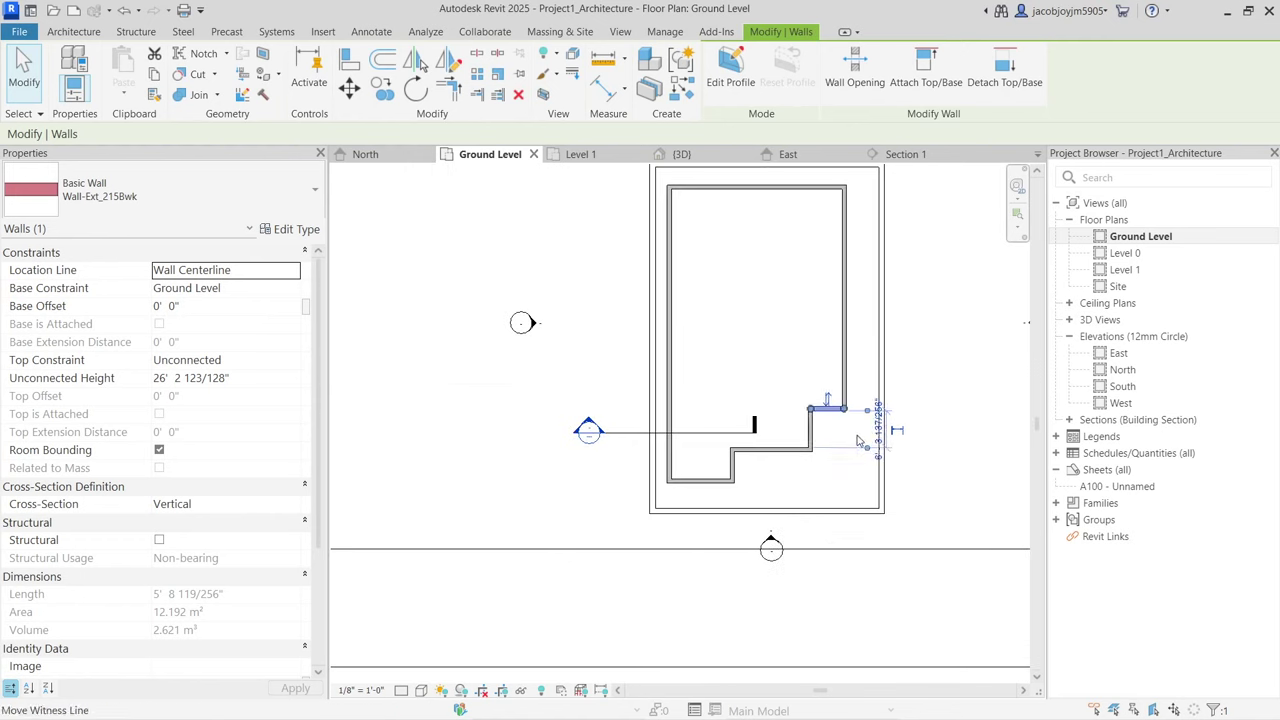
key("w")
key("a")
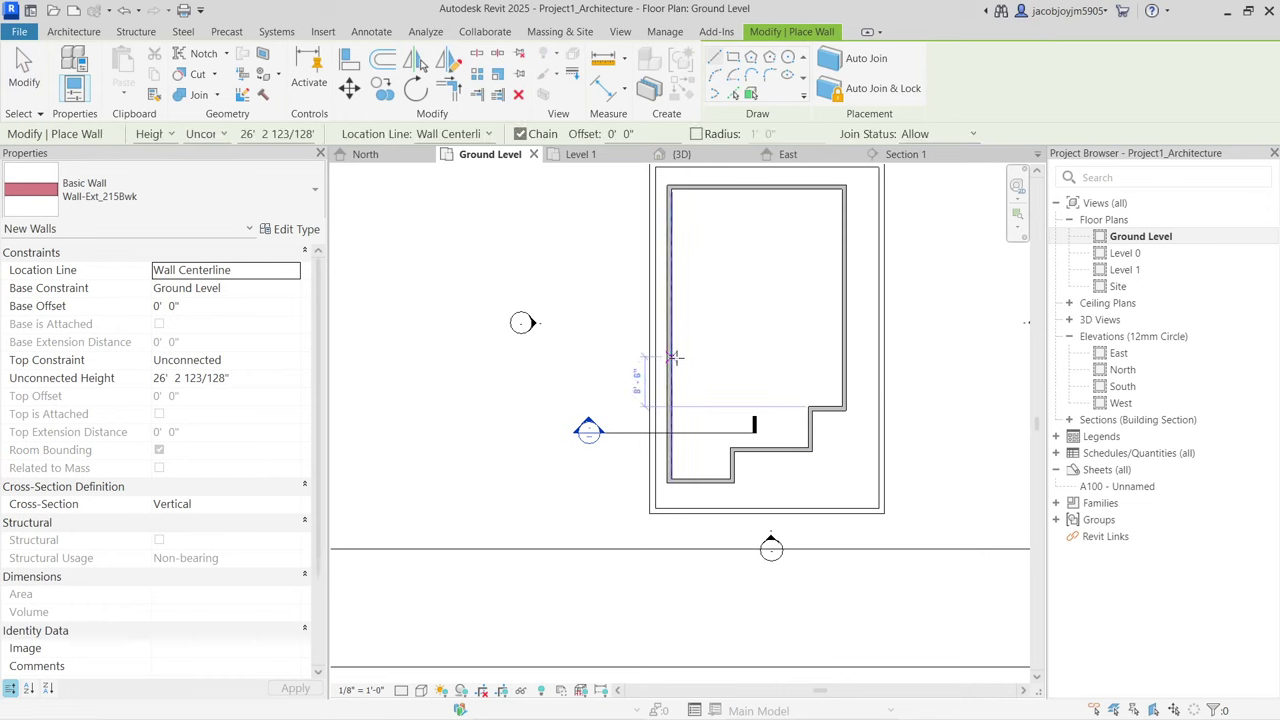
left_click(845, 365)
key("Escape")
key("Escape")
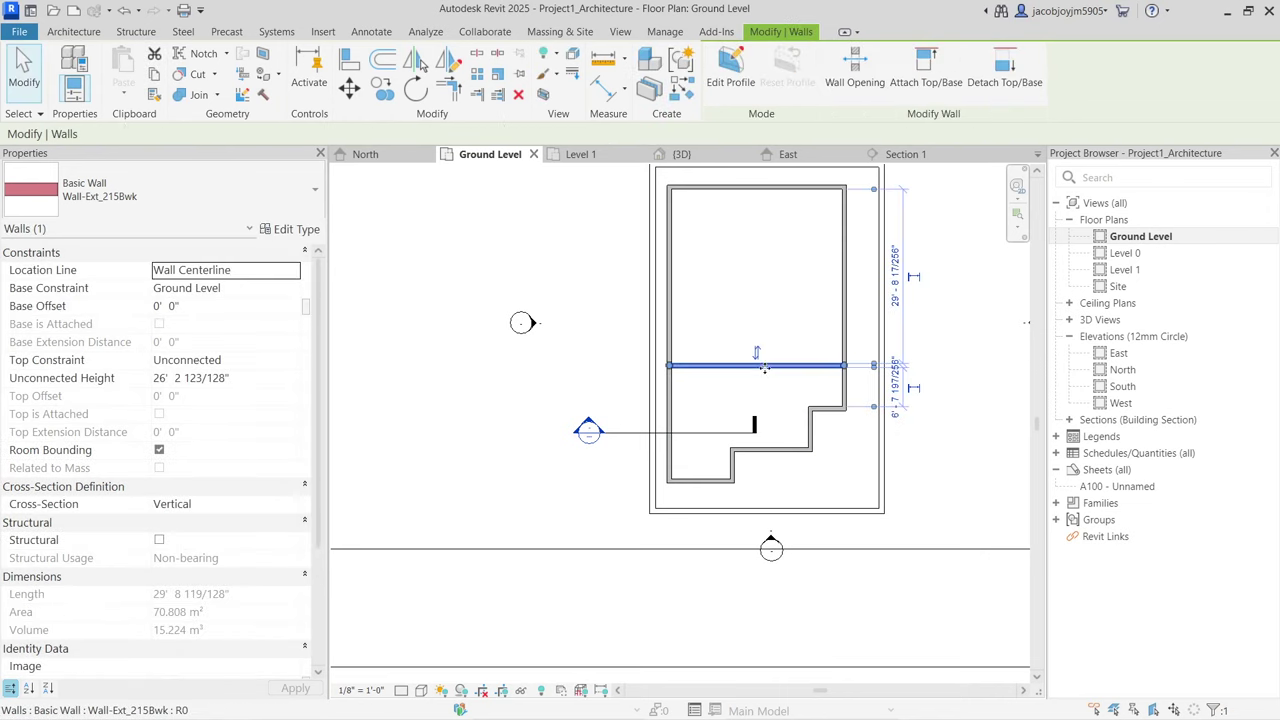
Step: Place the new wall 16' from the bottom wall and the short step wall at 6'
left_click_drag(757, 448, 745, 478)
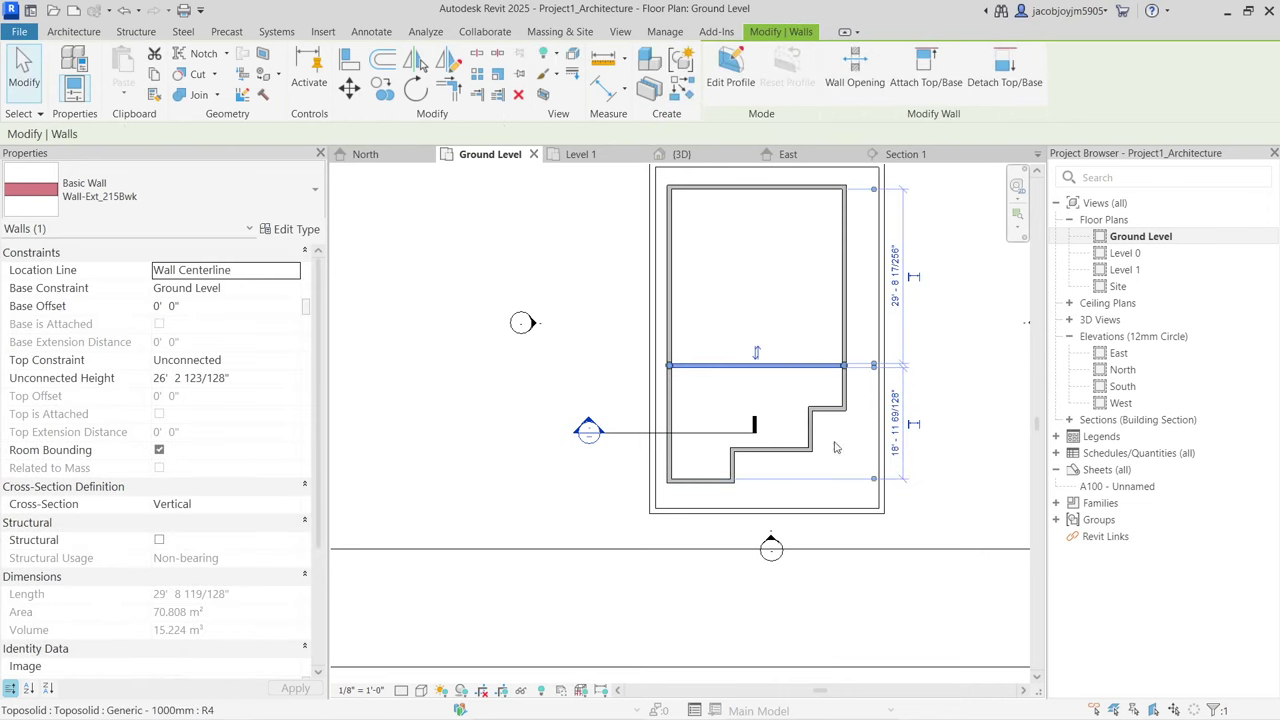
left_click(893, 421)
type("16")
key("Return")
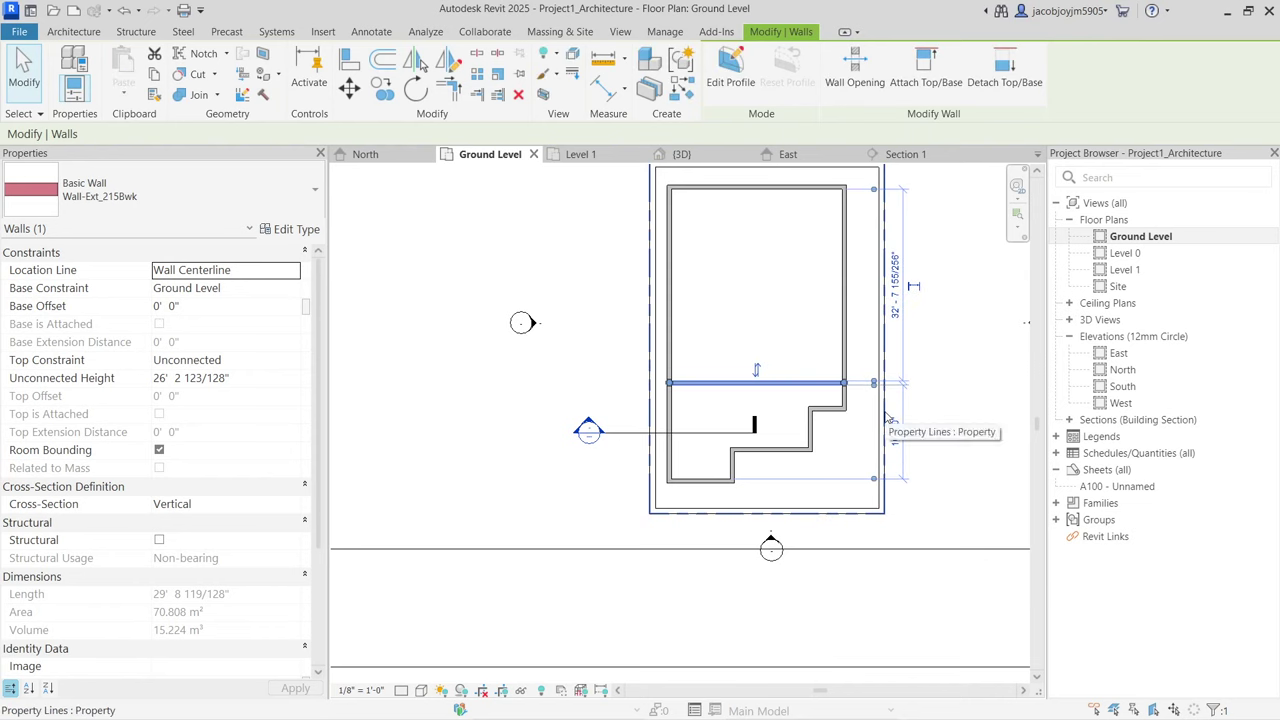
left_click(872, 425)
scroll(872, 425, "up", 3)
left_click(795, 401)
left_click(862, 378)
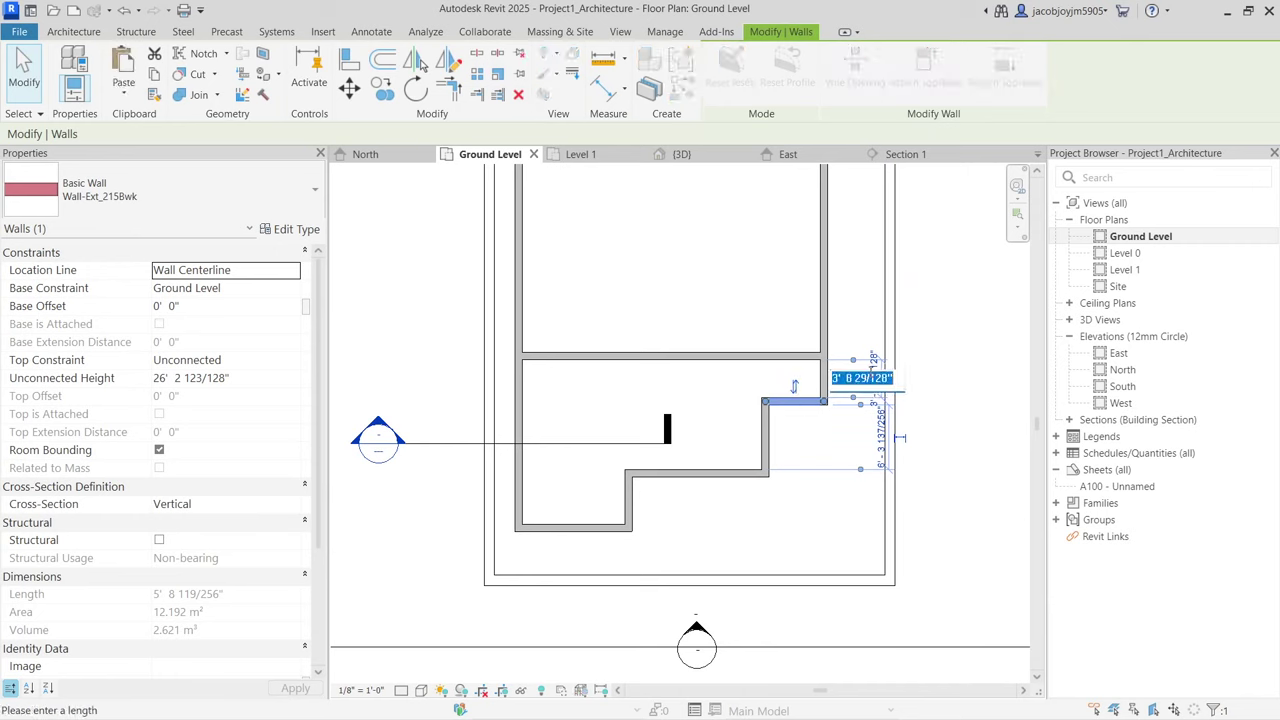
type("6")
key("Return")
Step: Set the long lower step wall 10' from the upper wall
left_click(722, 476)
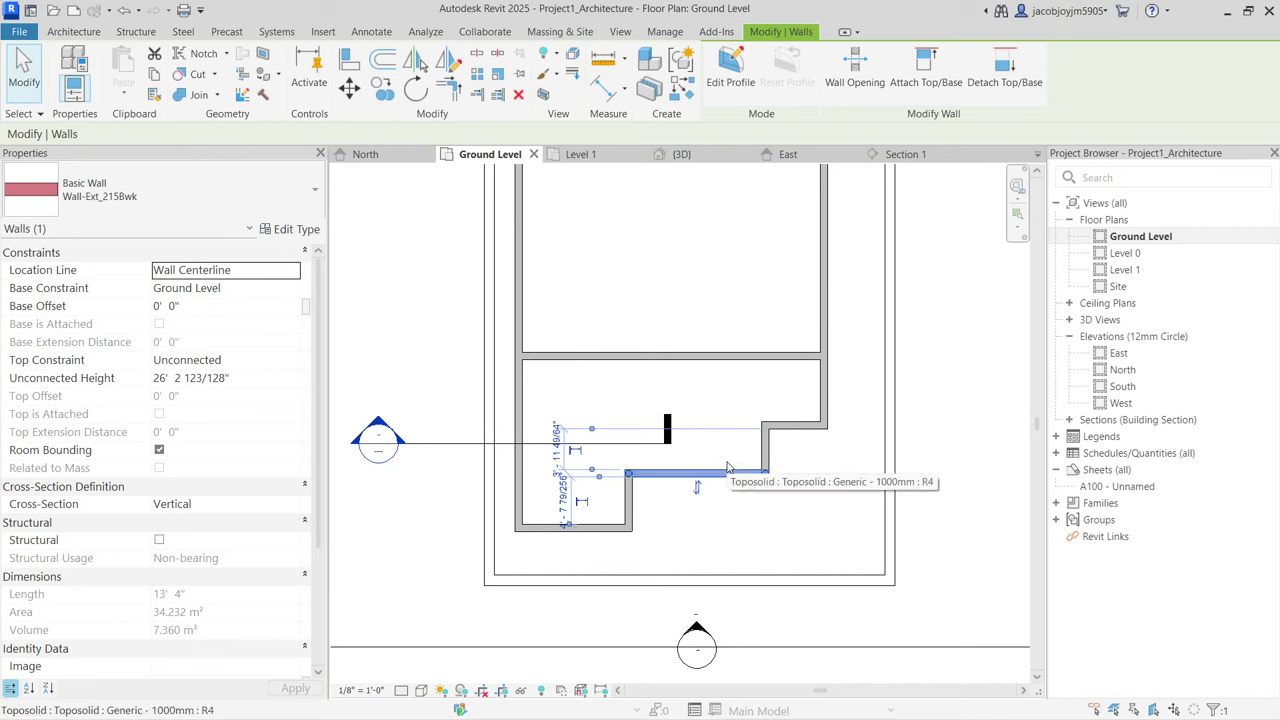
left_click_drag(591, 428, 676, 366)
left_click(545, 413)
type("10")
key("Return")
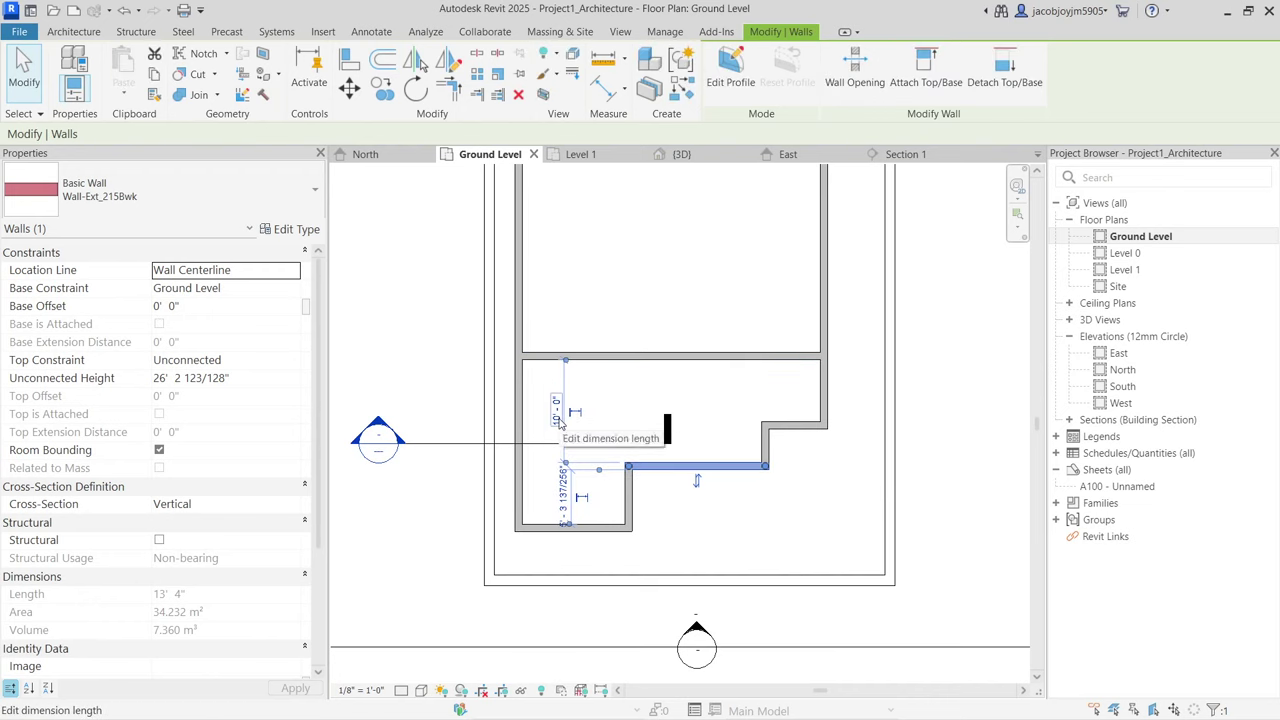
key("Escape")
Step: Set the right exterior wall's distance to 3' and check the new cross wall
scroll(757, 402, "down", 4)
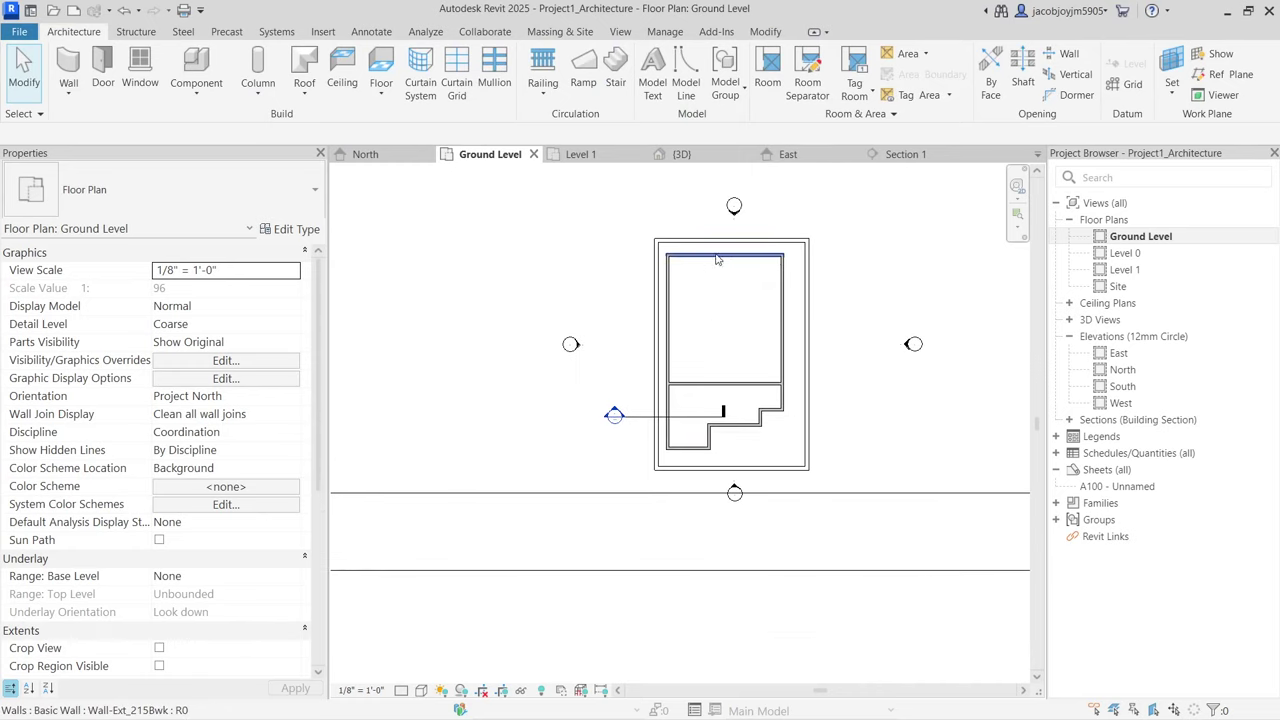
left_click(783, 310)
scroll(799, 470, "up", 3)
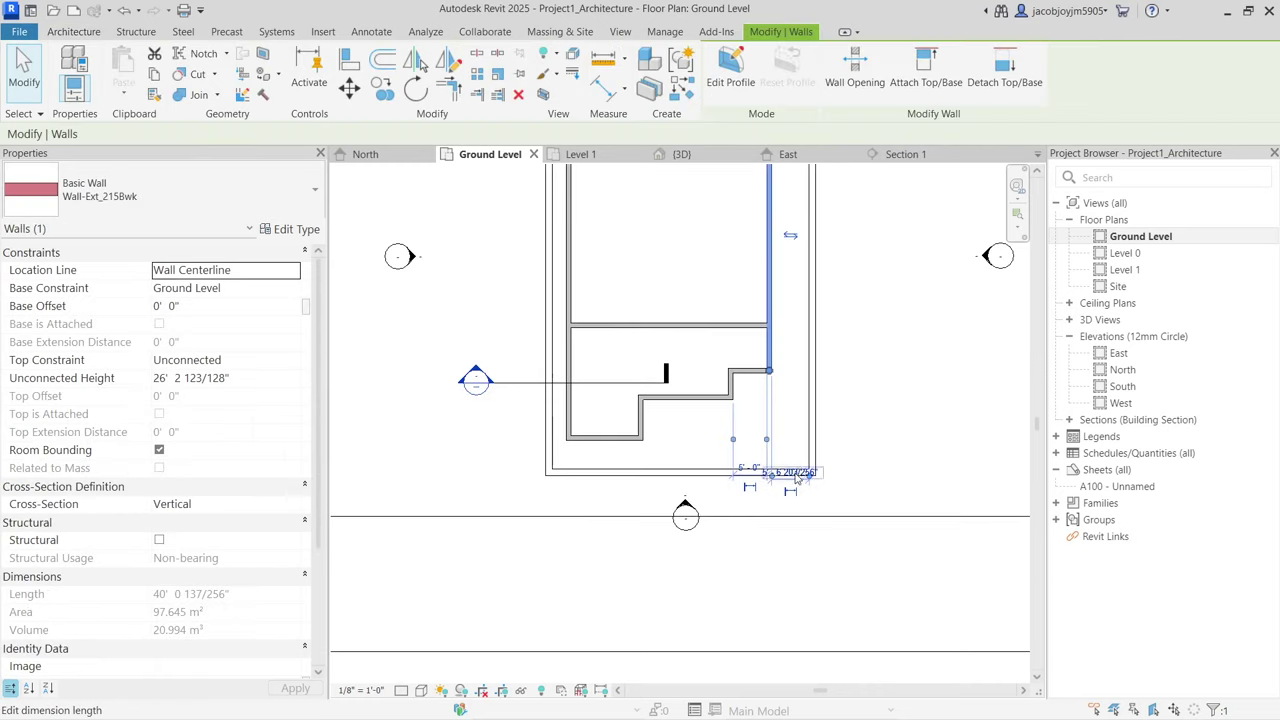
scroll(797, 478, "up", 2)
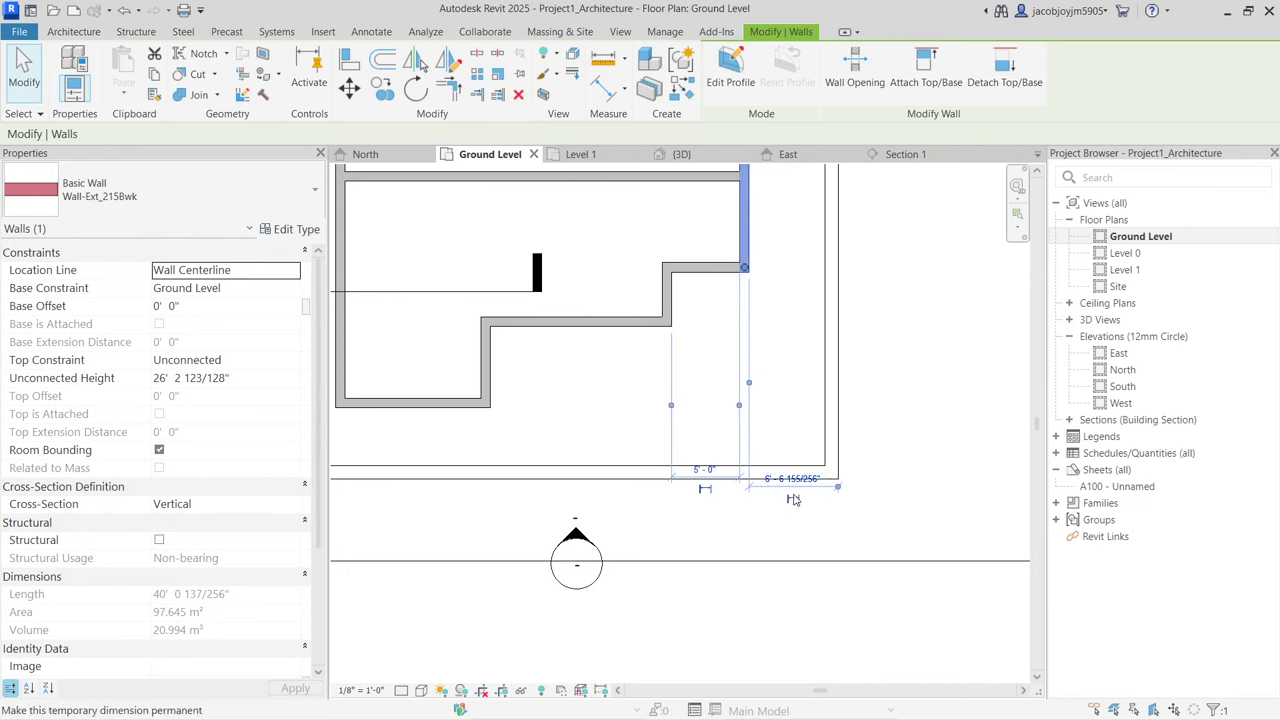
left_click(791, 479)
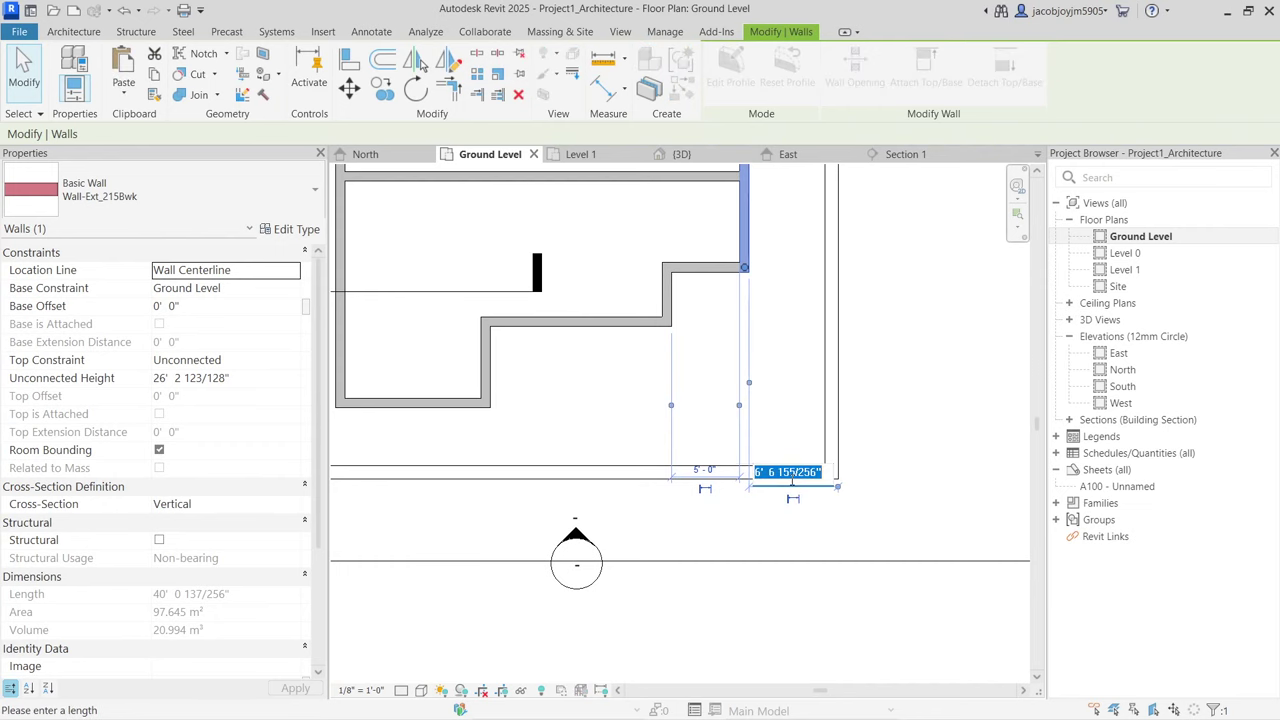
type("3 3")
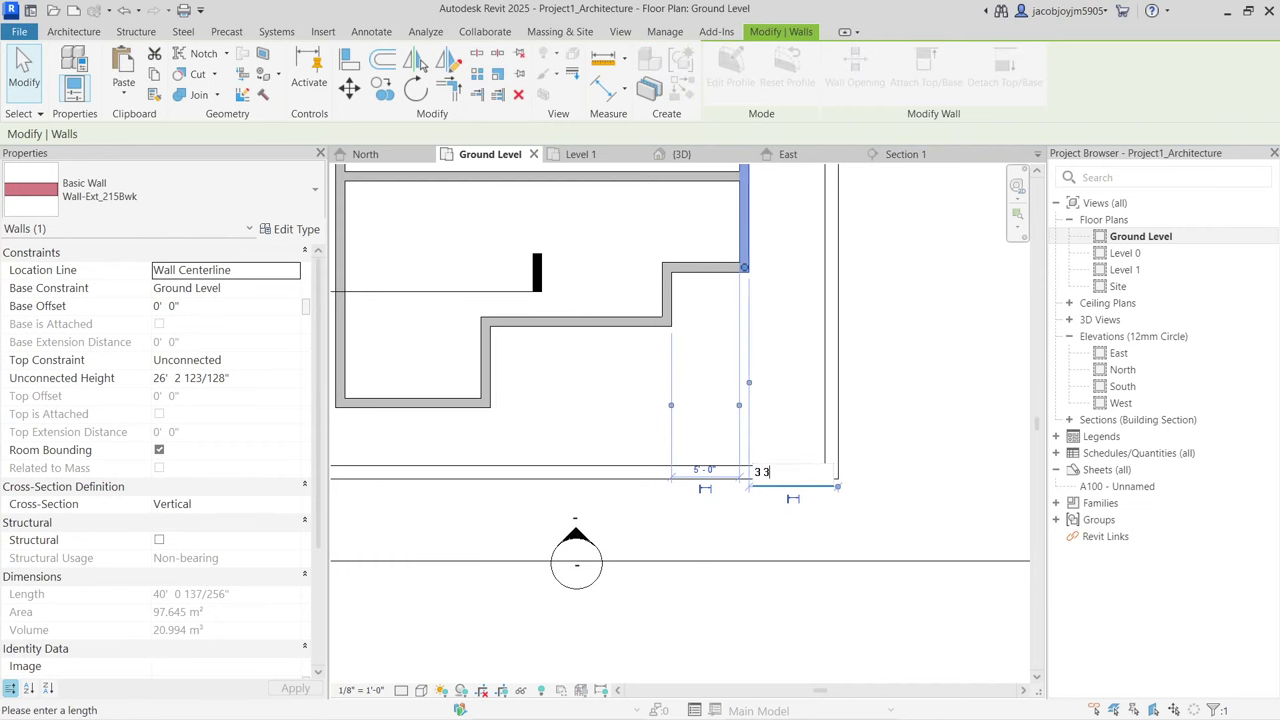
key("Return")
key("Escape")
scroll(734, 392, "down", 4)
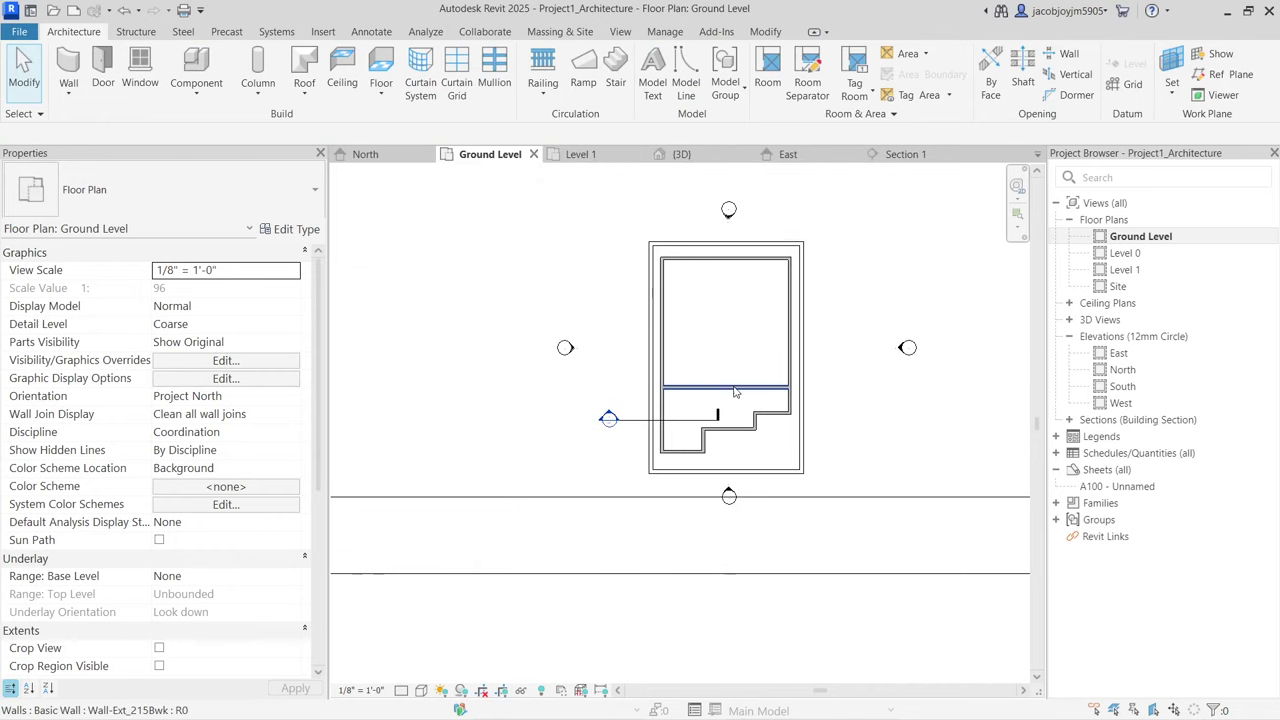
left_click(734, 389)
key("Escape")
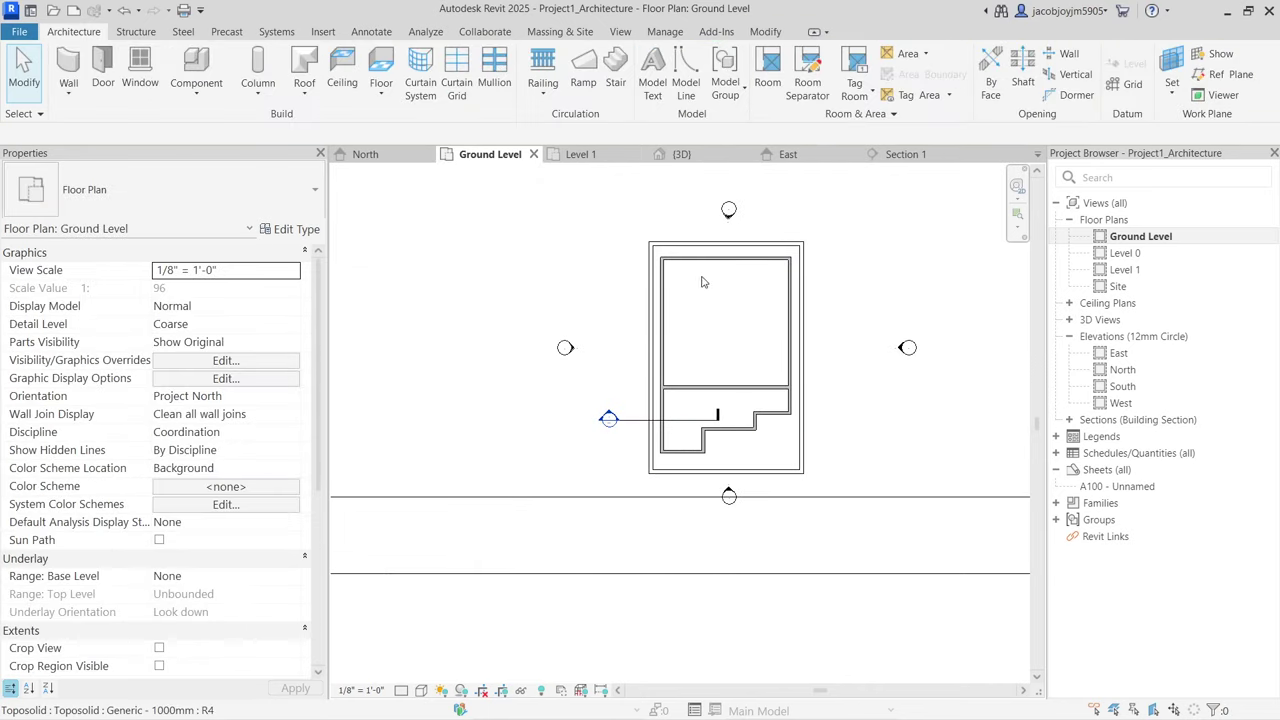
Step: Open the default 3D view and Tab-select the whole chain of house walls
left_click(622, 32)
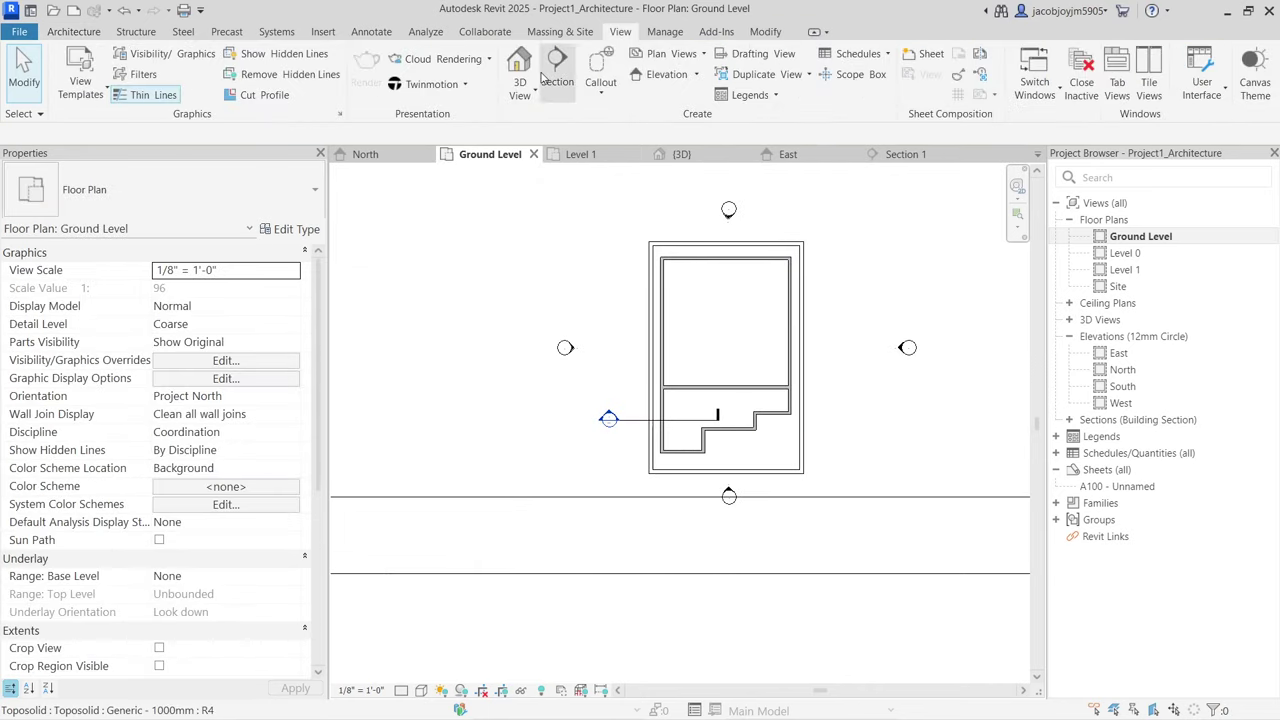
left_click(520, 68)
scroll(754, 341, "down", 3)
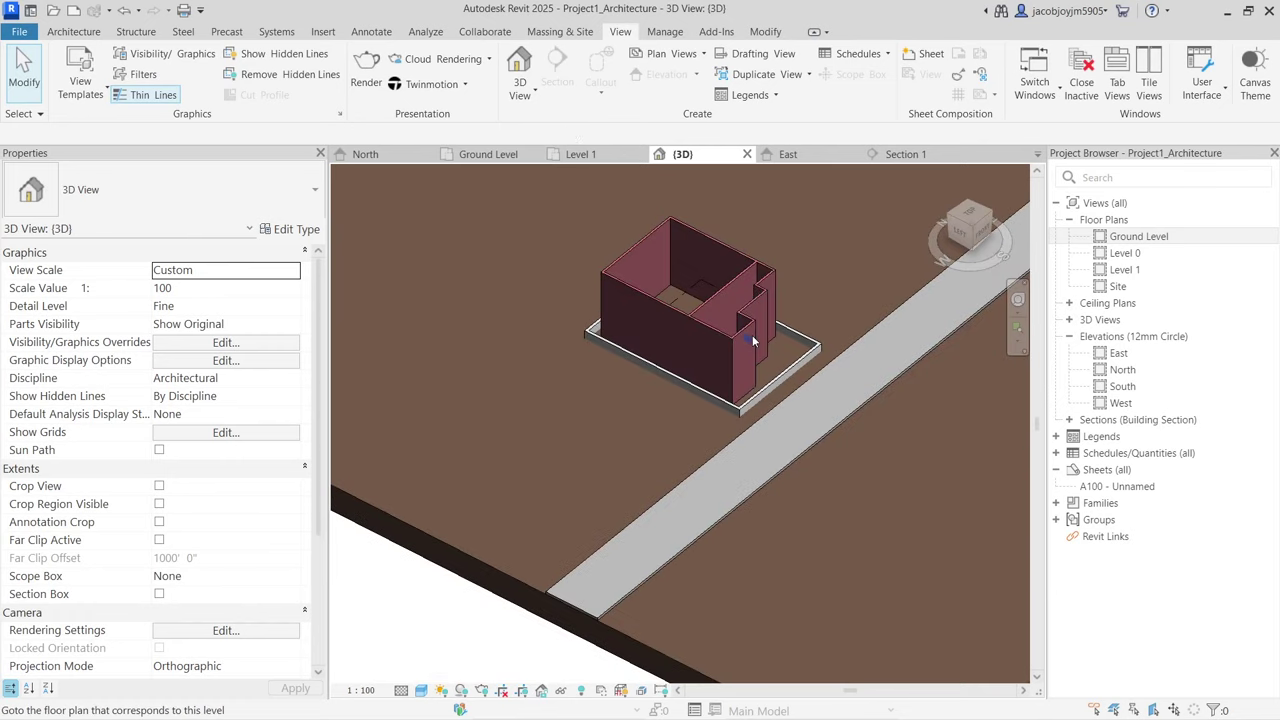
key("Tab")
left_click(714, 333)
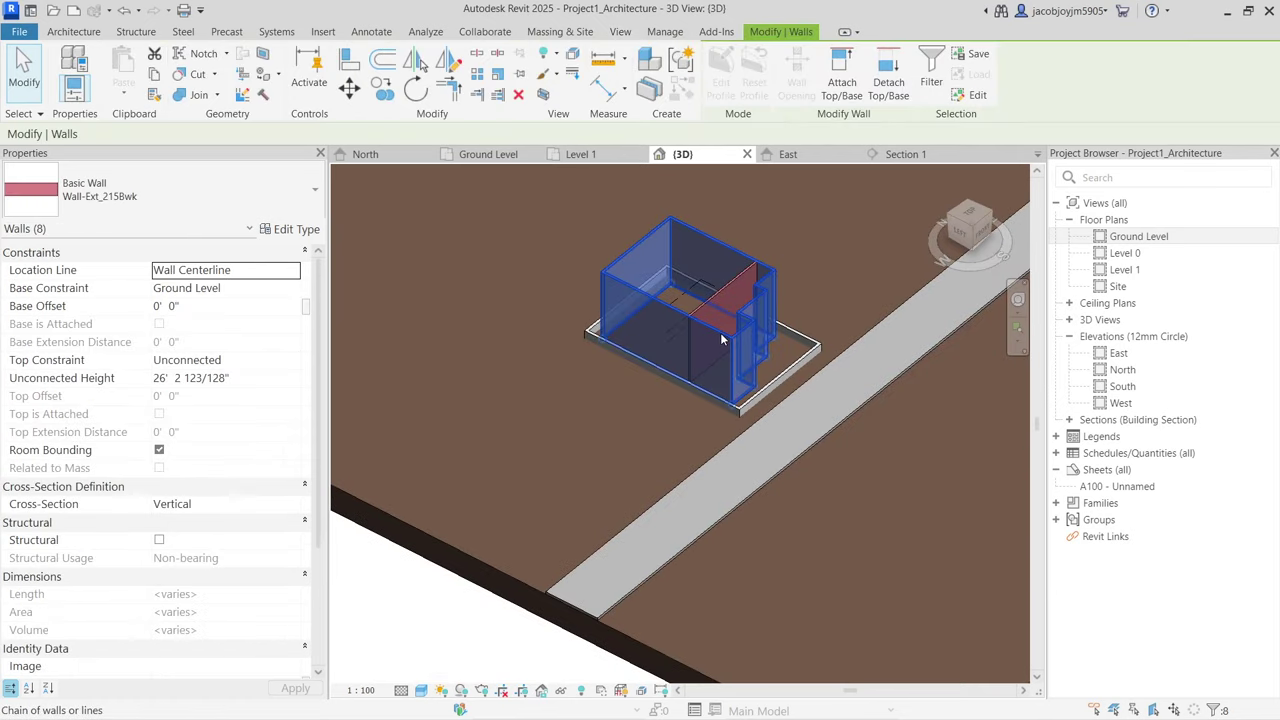
Step: Set the walls' Top Constraint to Ground Level and Base Offset to -4'
left_click(293, 288)
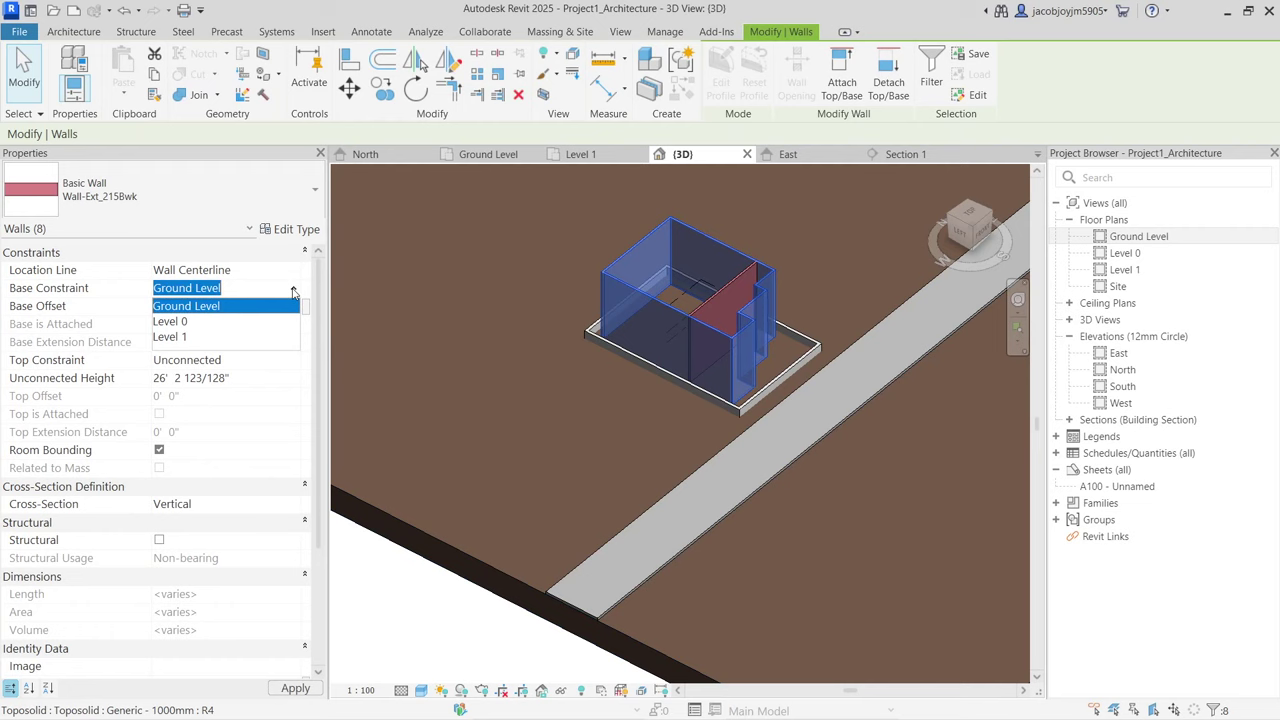
left_click(293, 290)
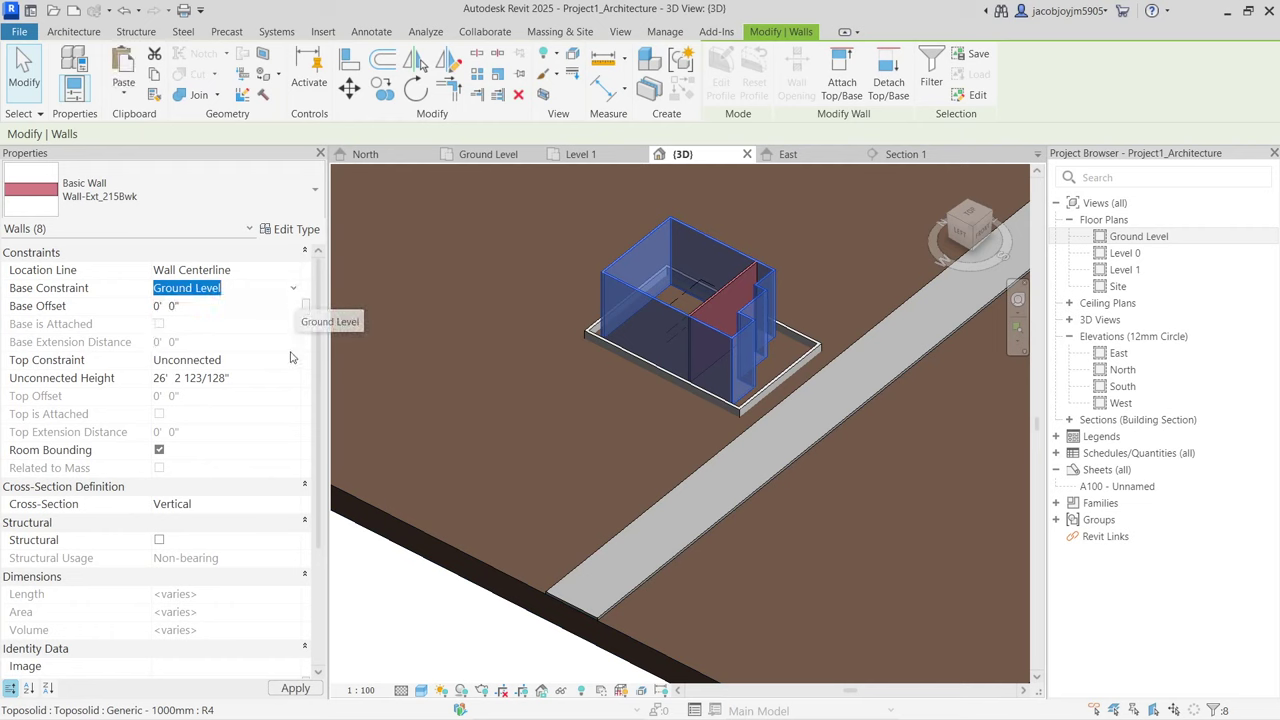
left_click(294, 358)
left_click(293, 360)
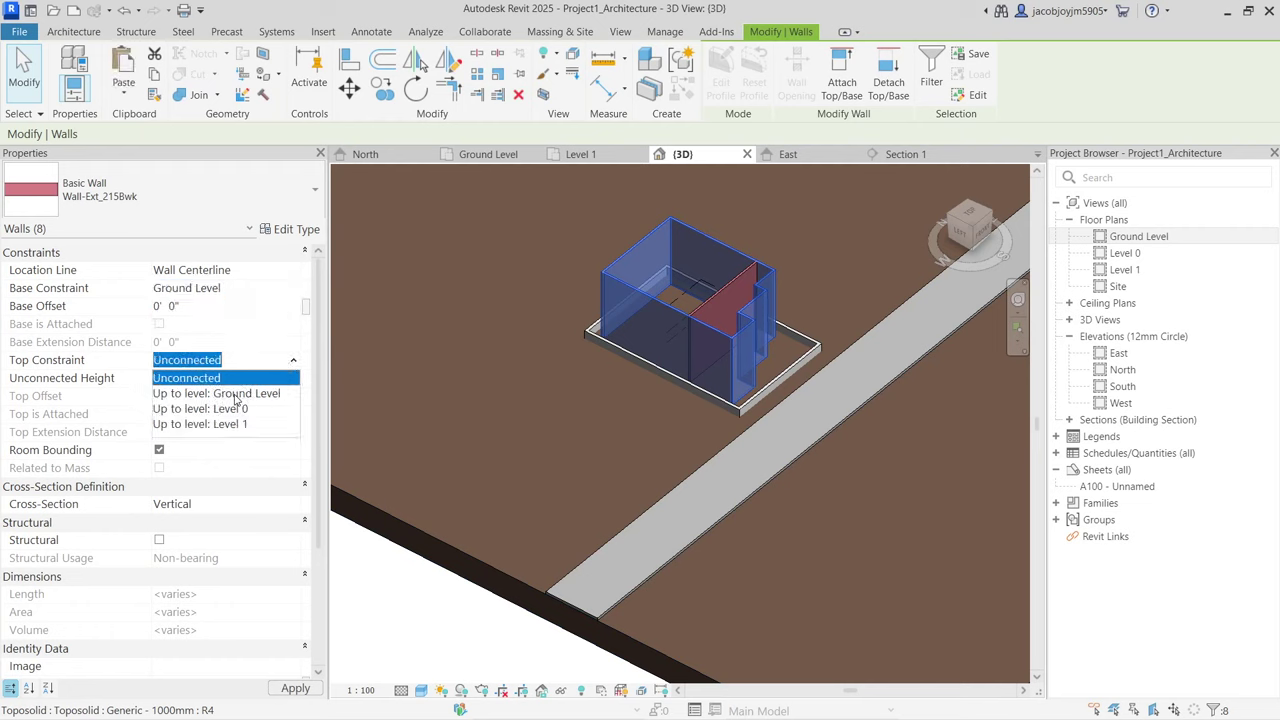
left_click(235, 392)
left_click(292, 289)
left_click(292, 289)
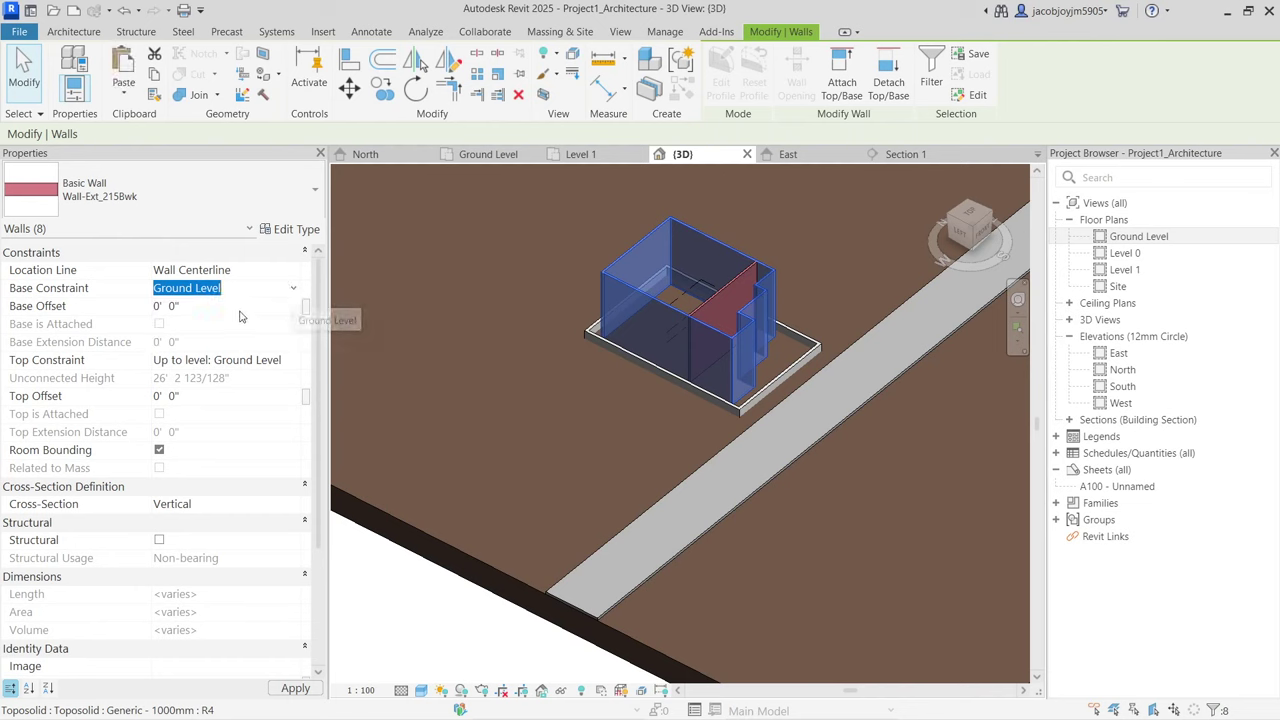
left_click(234, 308)
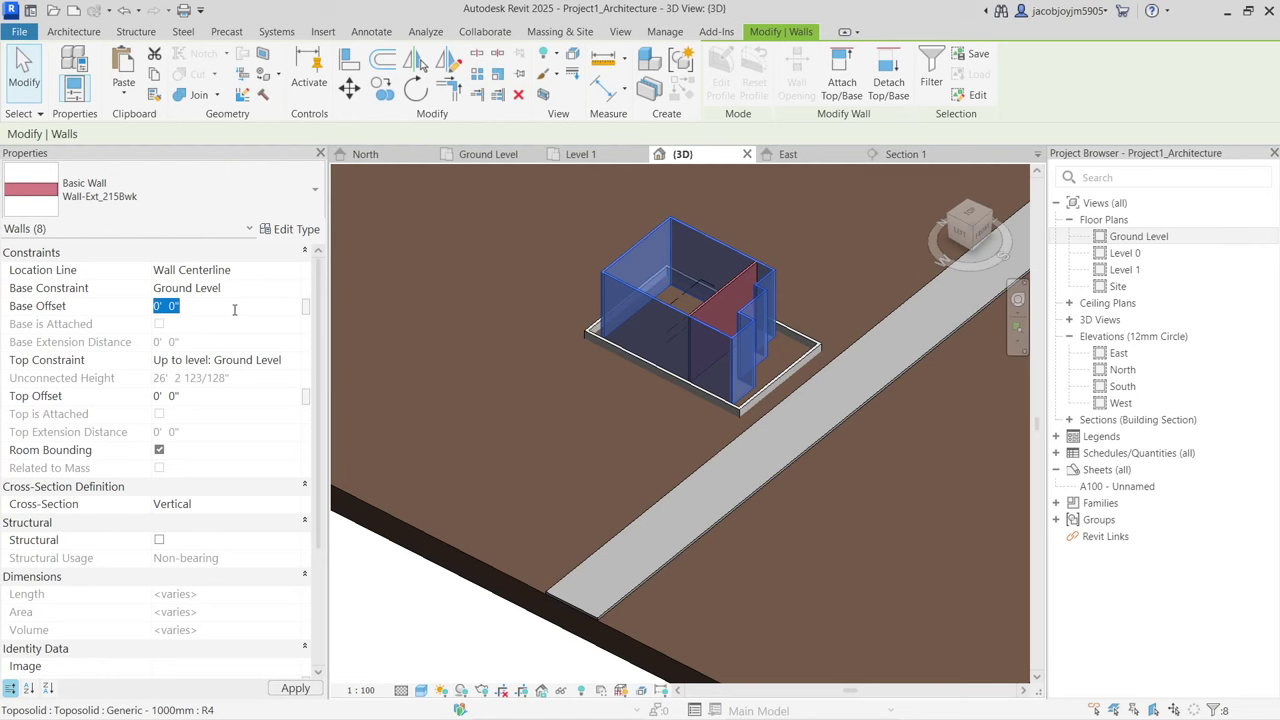
type("4")
key("Return")
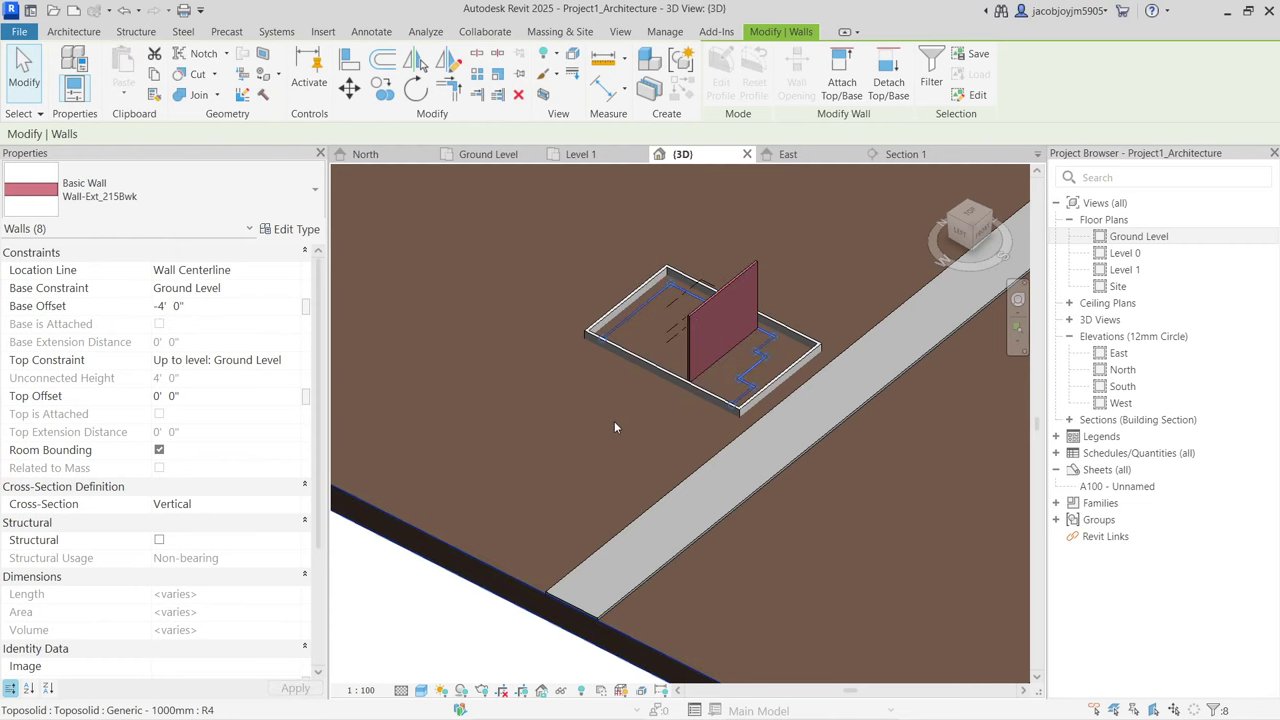
Step: Give the walls a 4' Top Offset and review the 8'-high walls in 3D
scroll(727, 363, "up", 2)
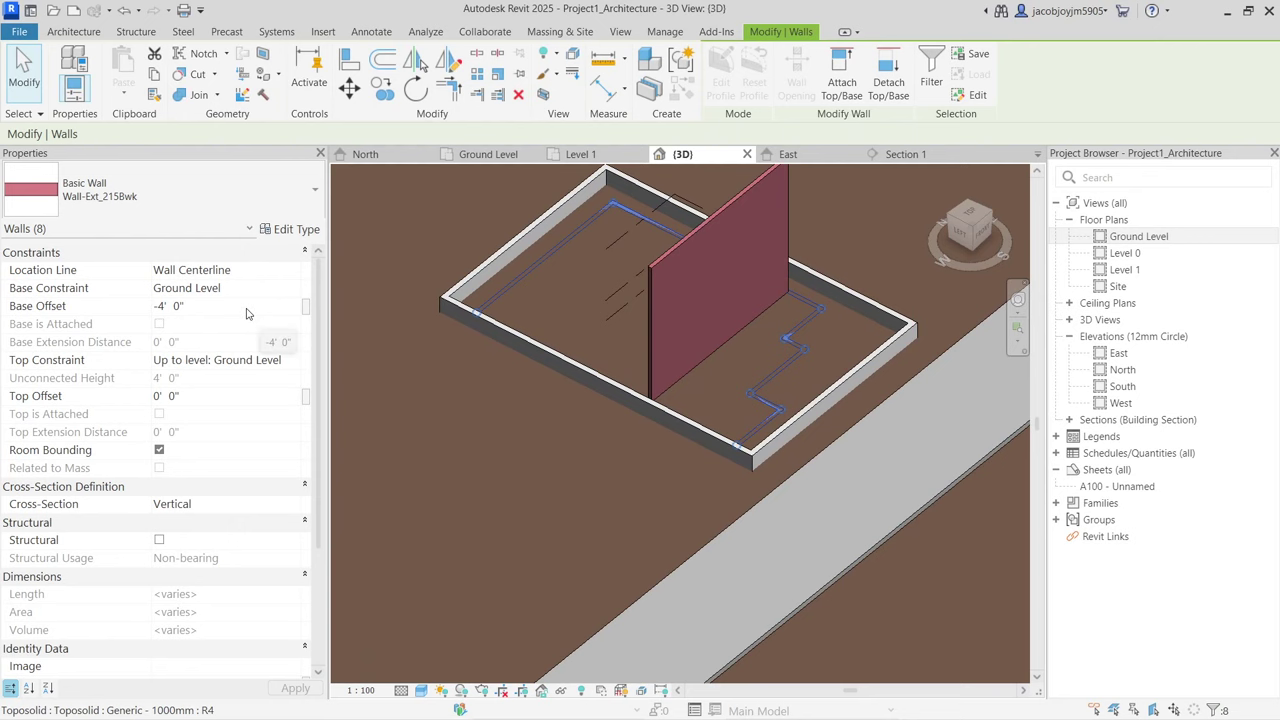
scroll(734, 371, "up", 1)
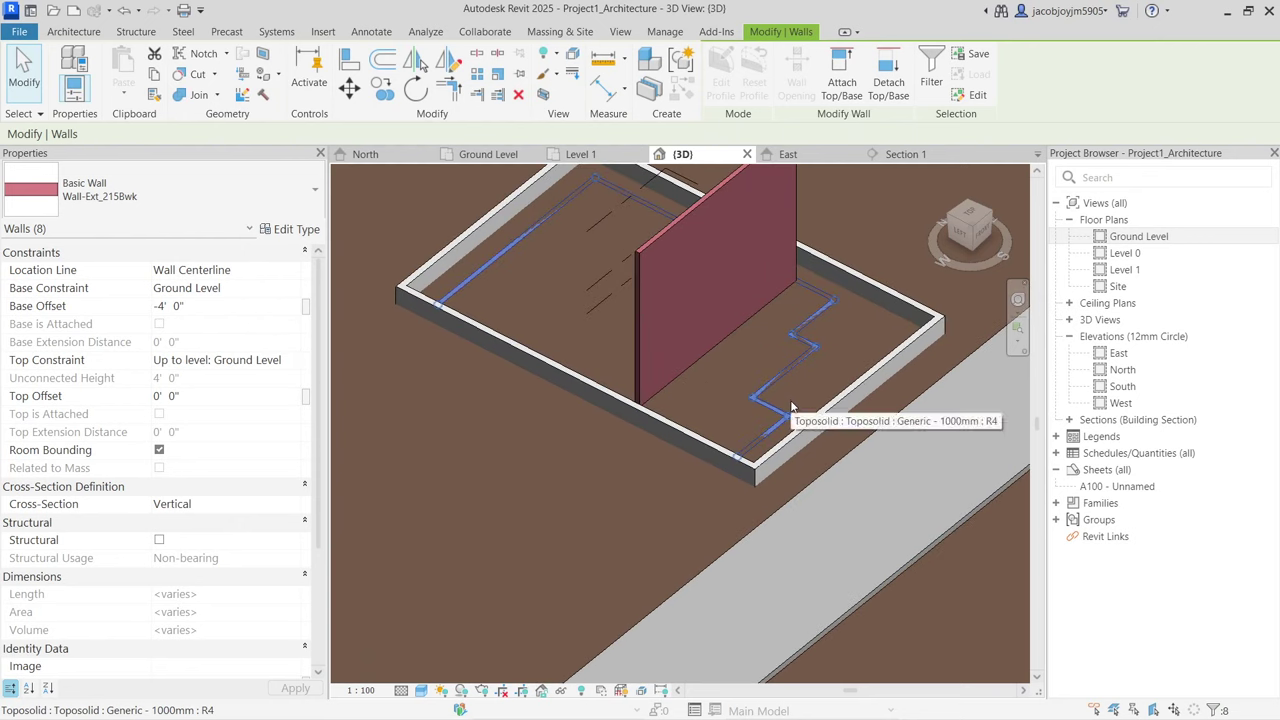
middle_click_drag(790, 405, 757, 382)
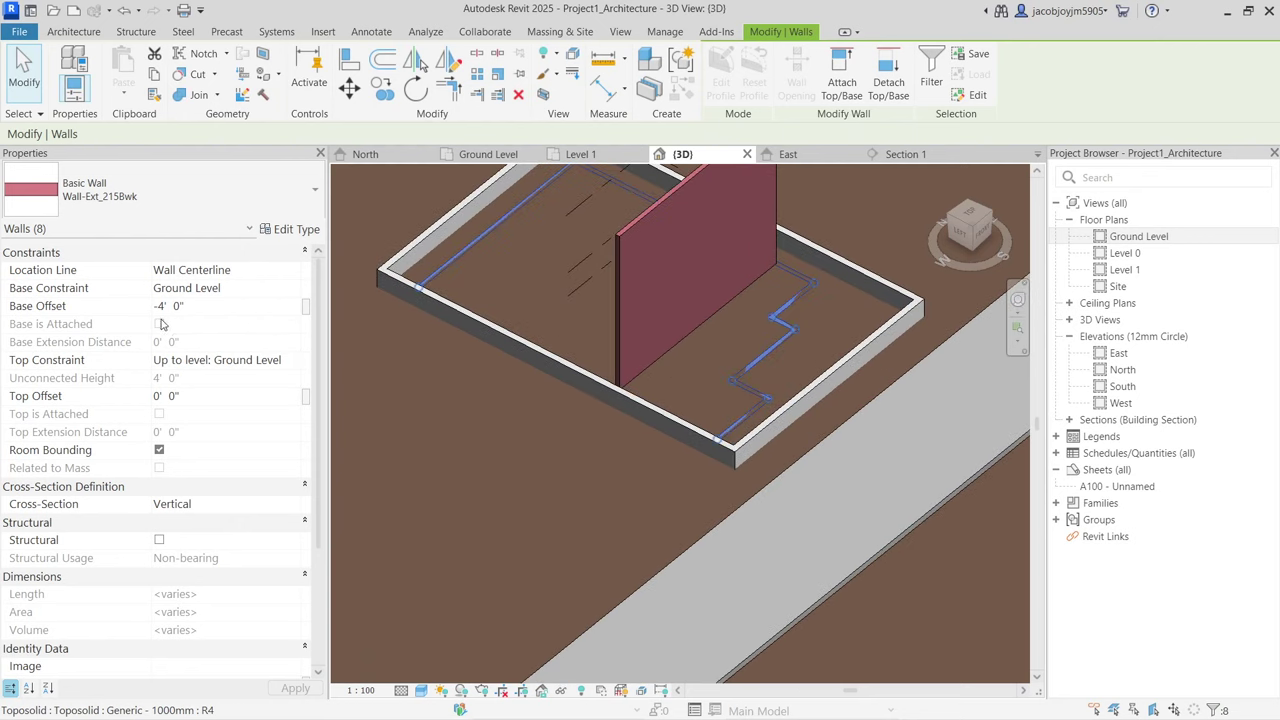
left_click(209, 398)
type("4")
key("Return")
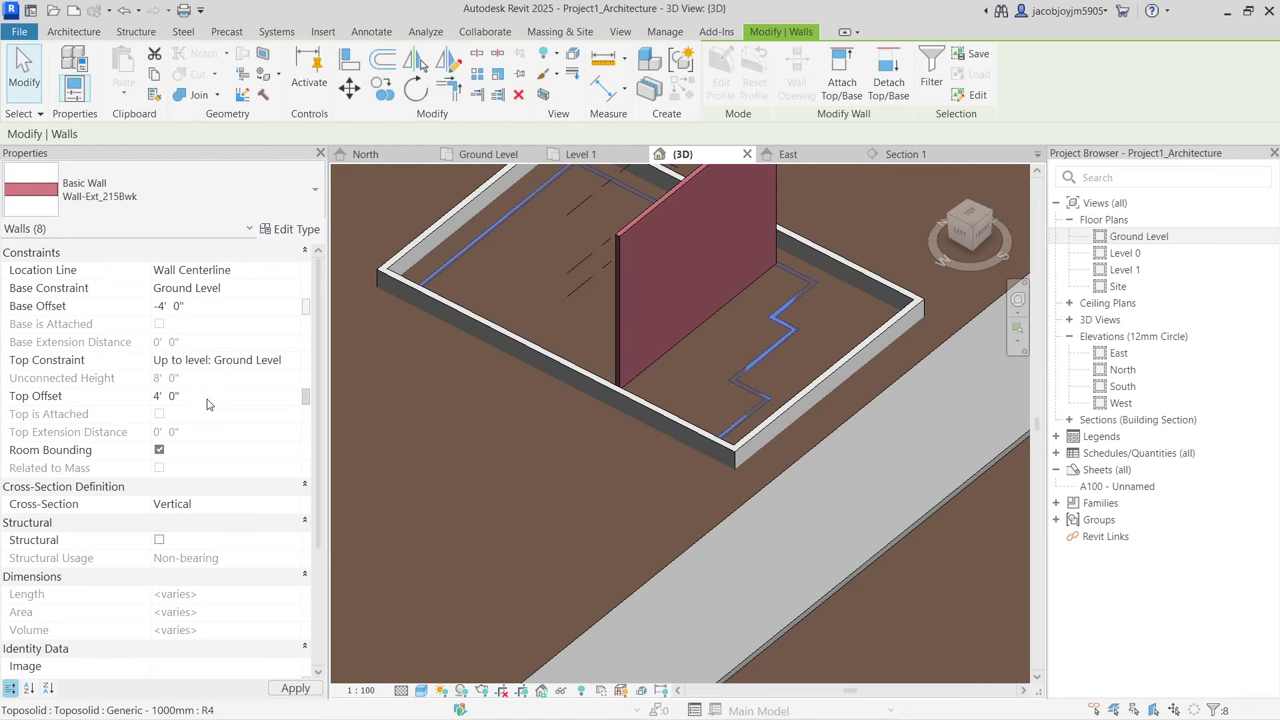
middle_click_drag(841, 407, 569, 323, "shift")
scroll(800, 390, "down", 3)
key("Escape")
scroll(712, 357, "up", 3)
left_click(1152, 237)
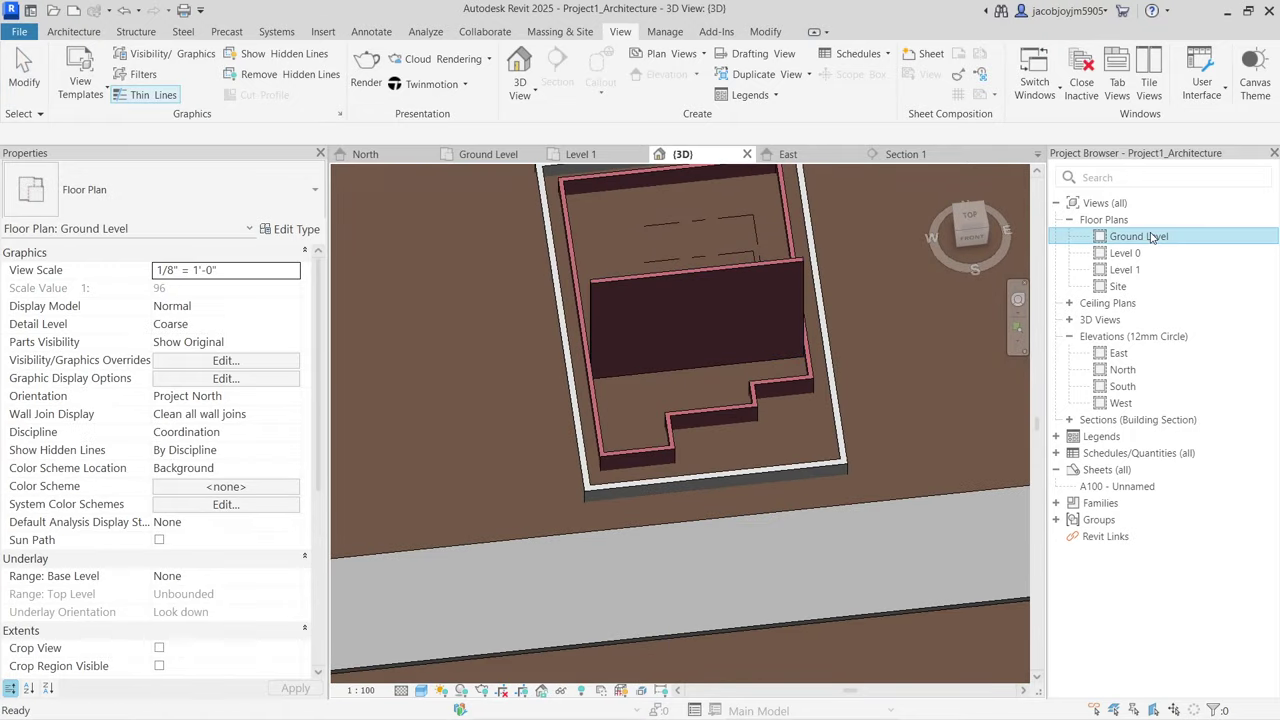
Step: Open the Ground Level plan and start a Floor: Structural, docking the properties palette left
double_click(1152, 237)
scroll(666, 270, "up", 2)
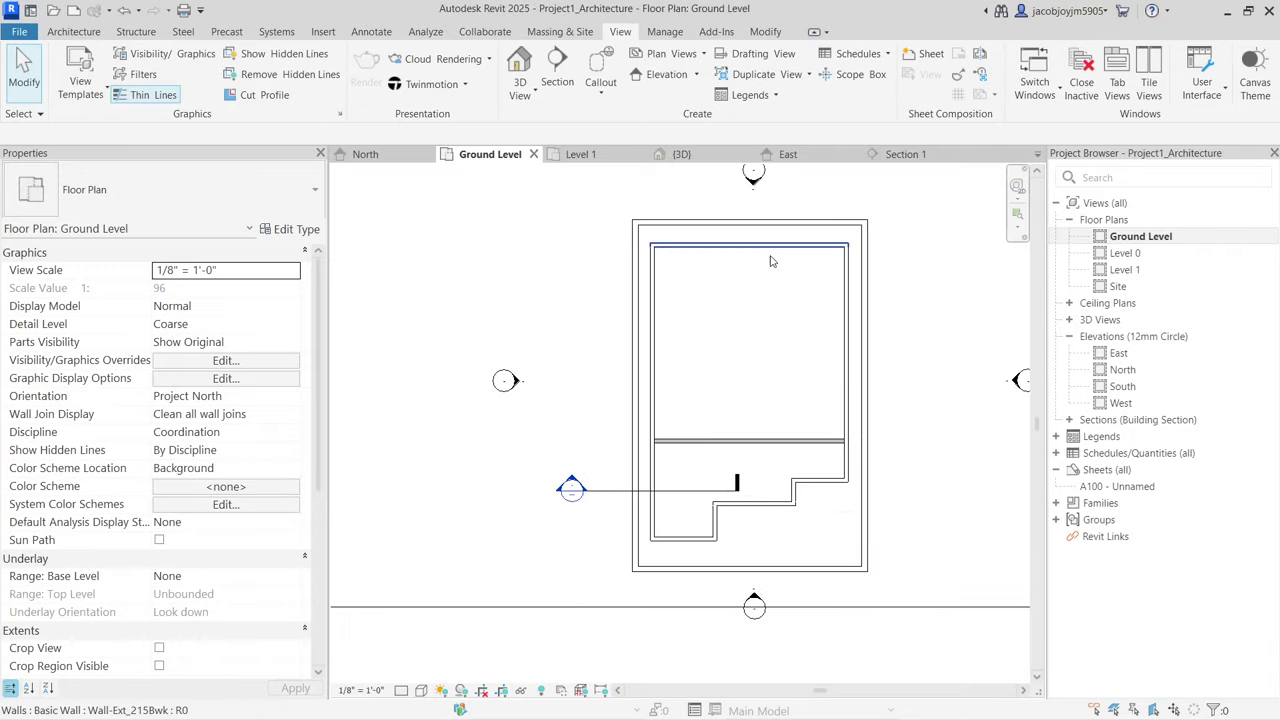
left_click(121, 33)
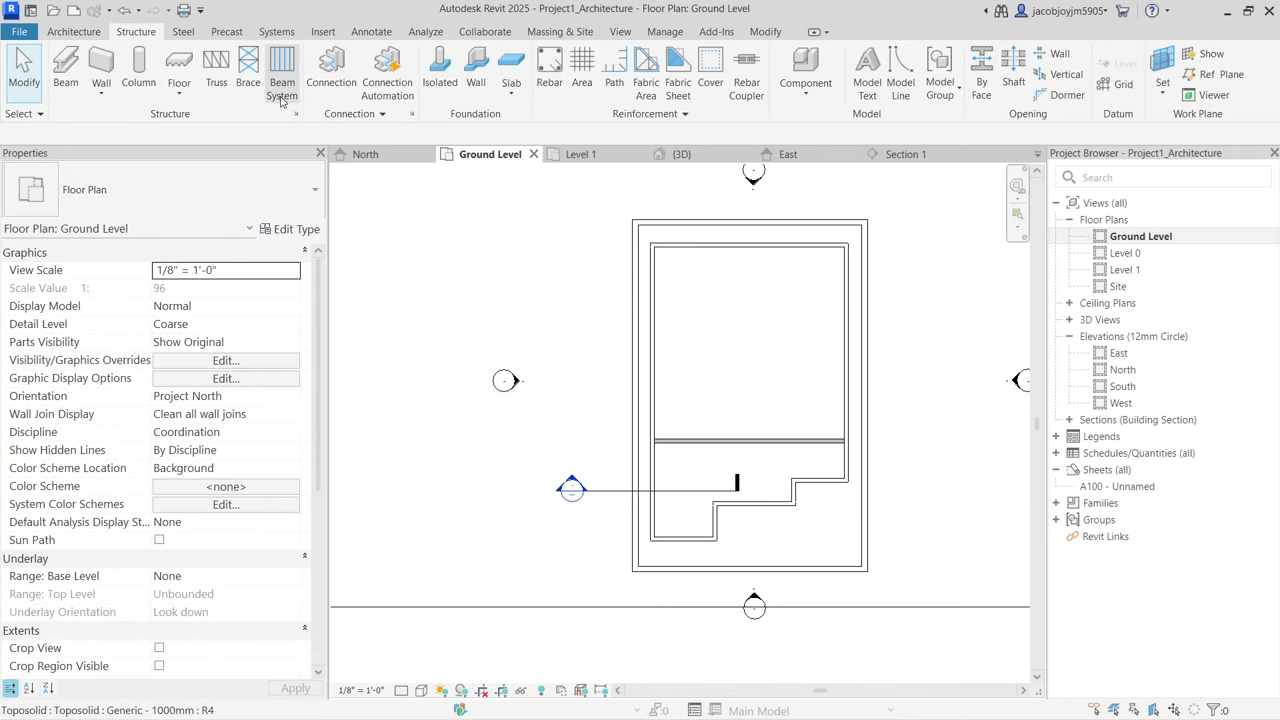
left_click(183, 93)
left_click(220, 122)
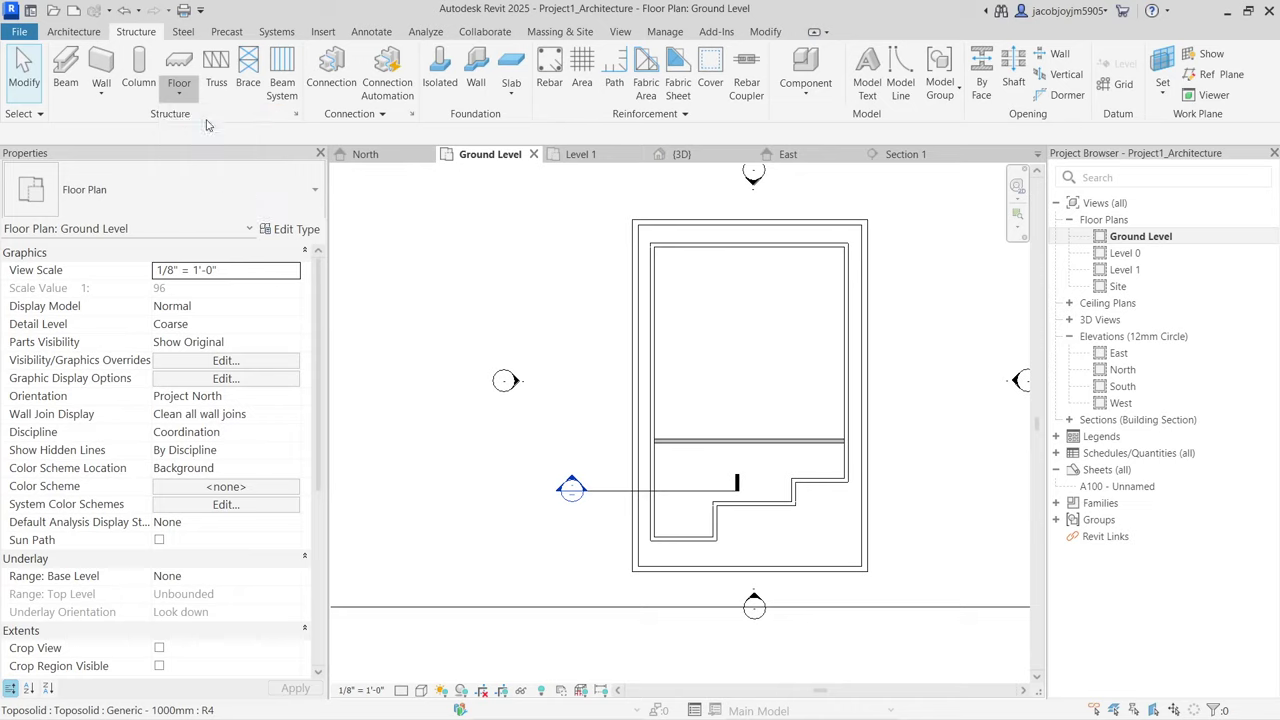
left_click_drag(226, 158, 2, 288)
left_click(162, 194)
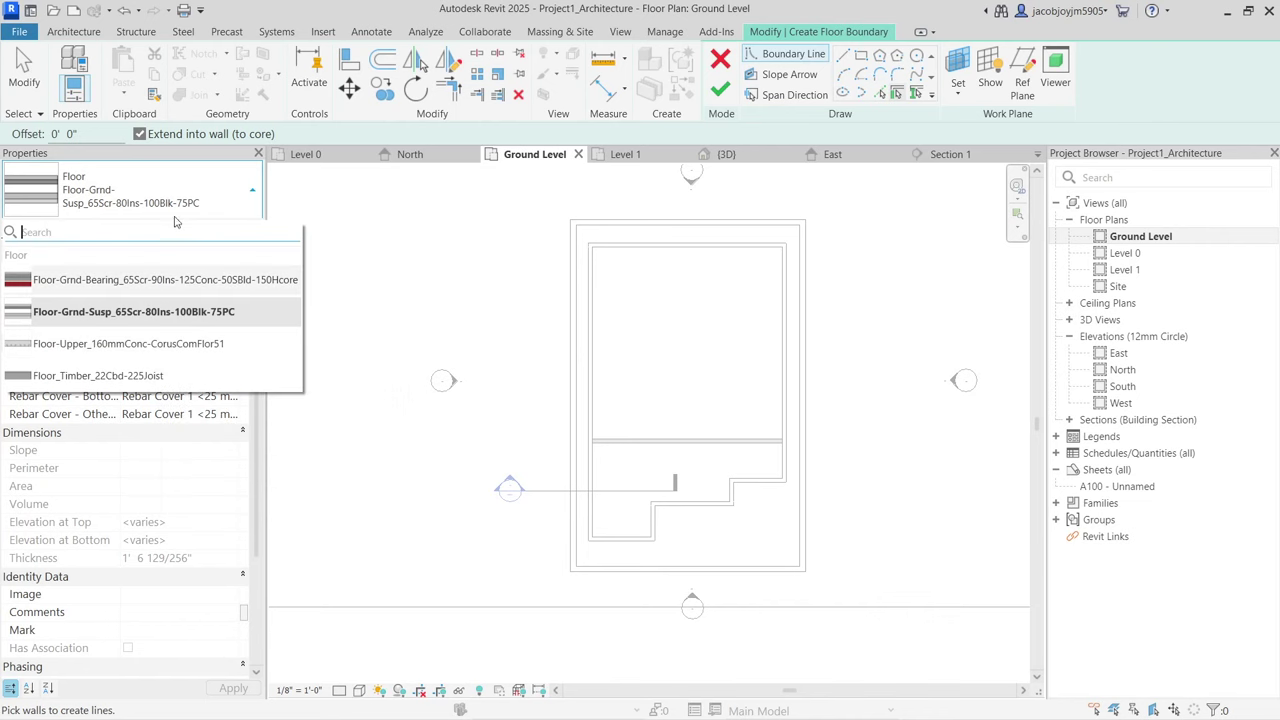
left_click(150, 311)
Step: Duplicate the floor type under the new name 6"
left_click(228, 230)
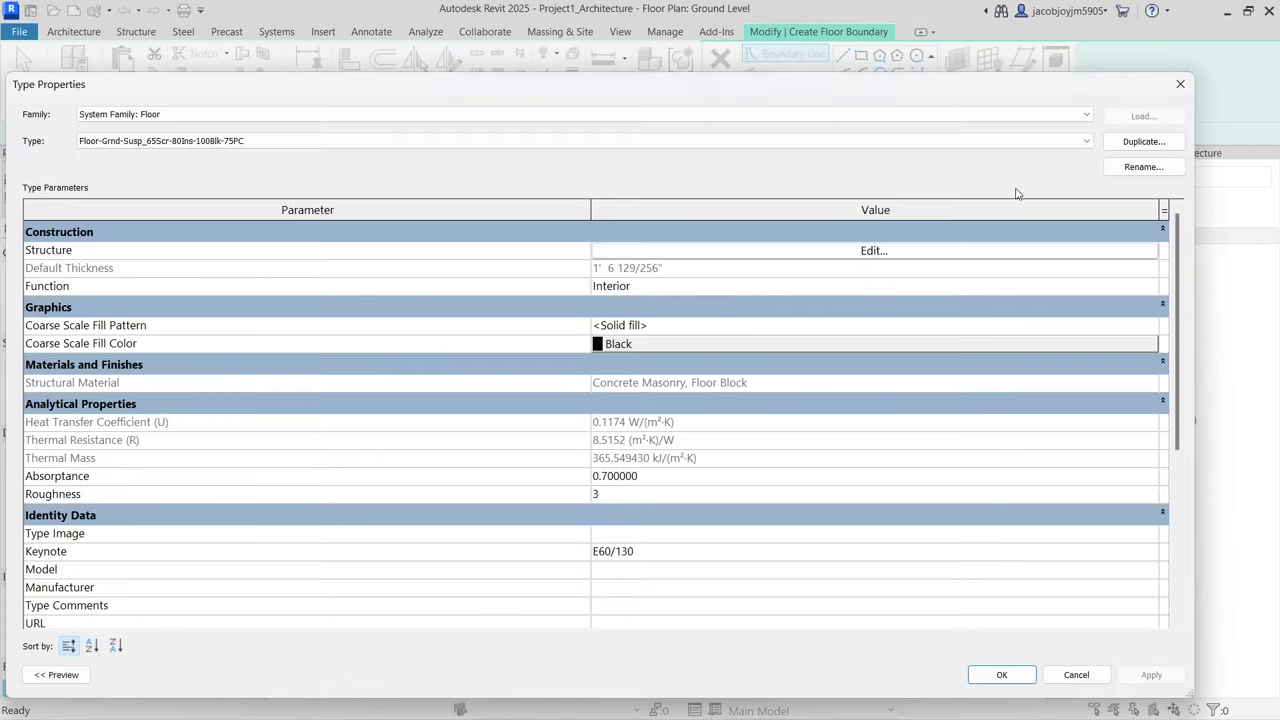
left_click(860, 140)
left_click(860, 140)
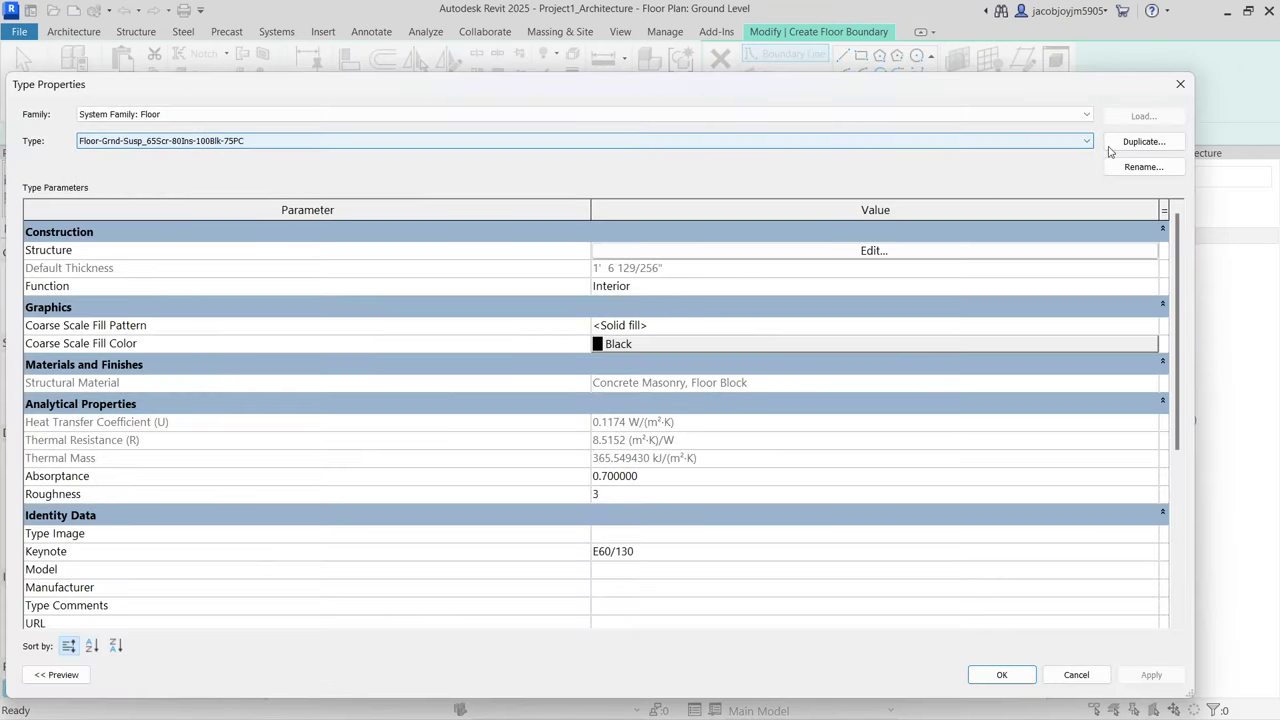
left_click(1140, 141)
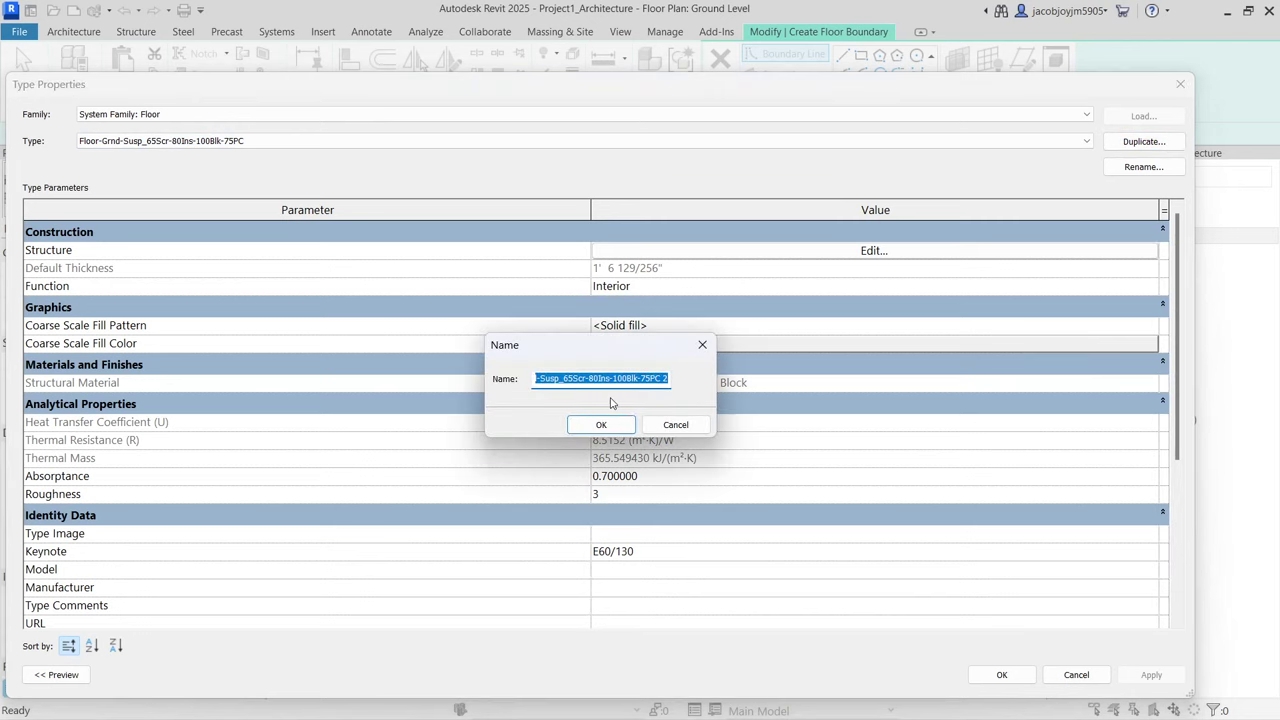
type("100")
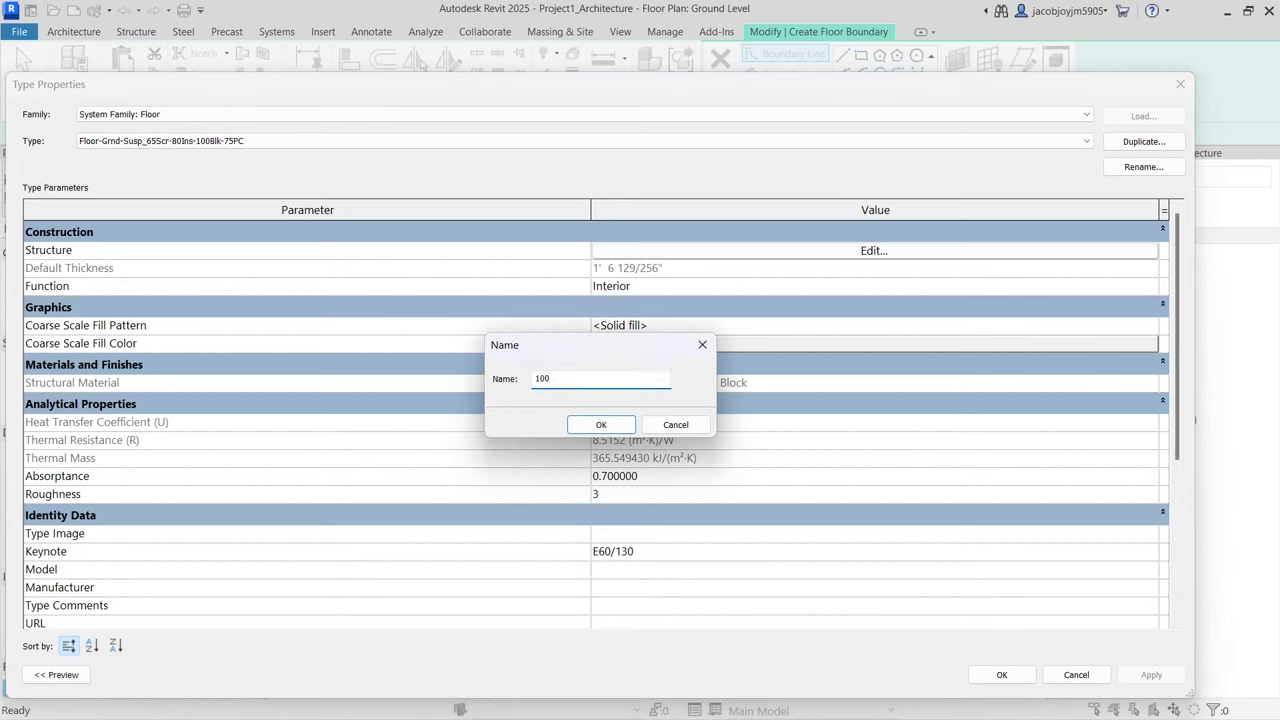
key("BackSpace")
key("BackSpace")
type("6")
left_click(587, 430)
Step: Reduce the structure to one Concrete Masonry, Floor Block layer 6" thick
left_click(700, 251)
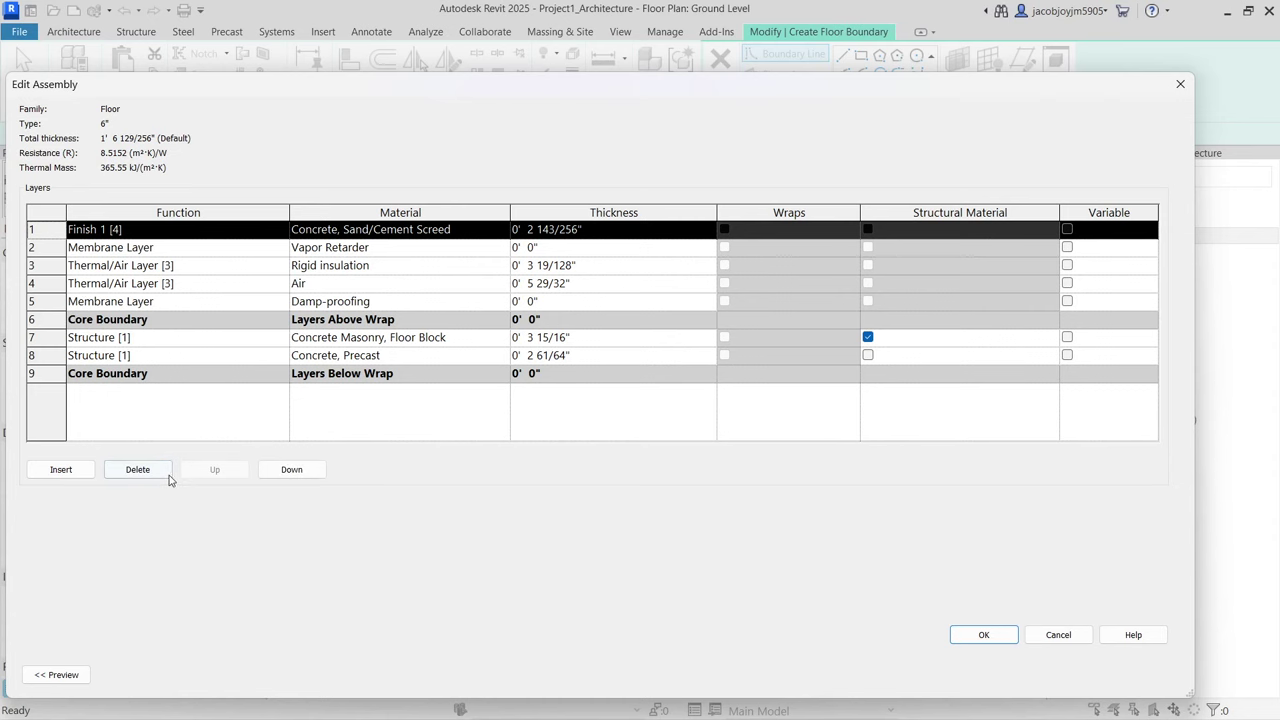
left_click(143, 469)
left_click(143, 469)
left_click(143, 469)
left_click(143, 469)
left_click(143, 469)
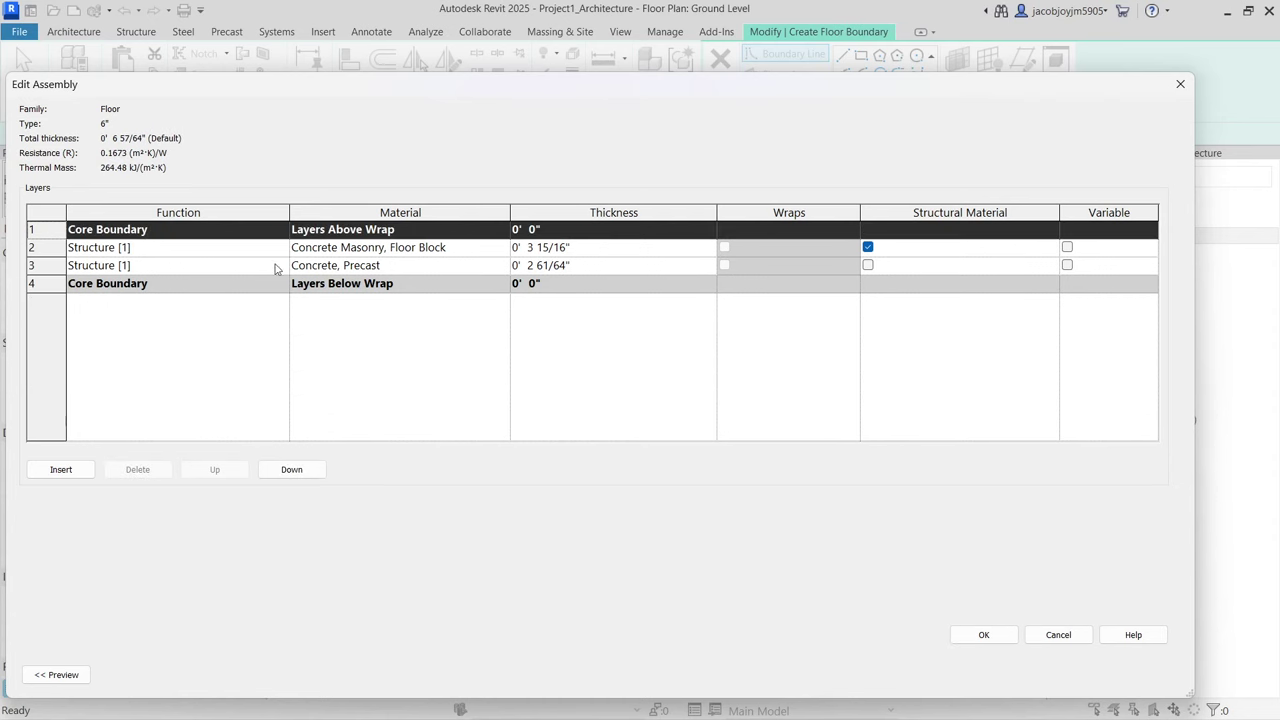
left_click(55, 262)
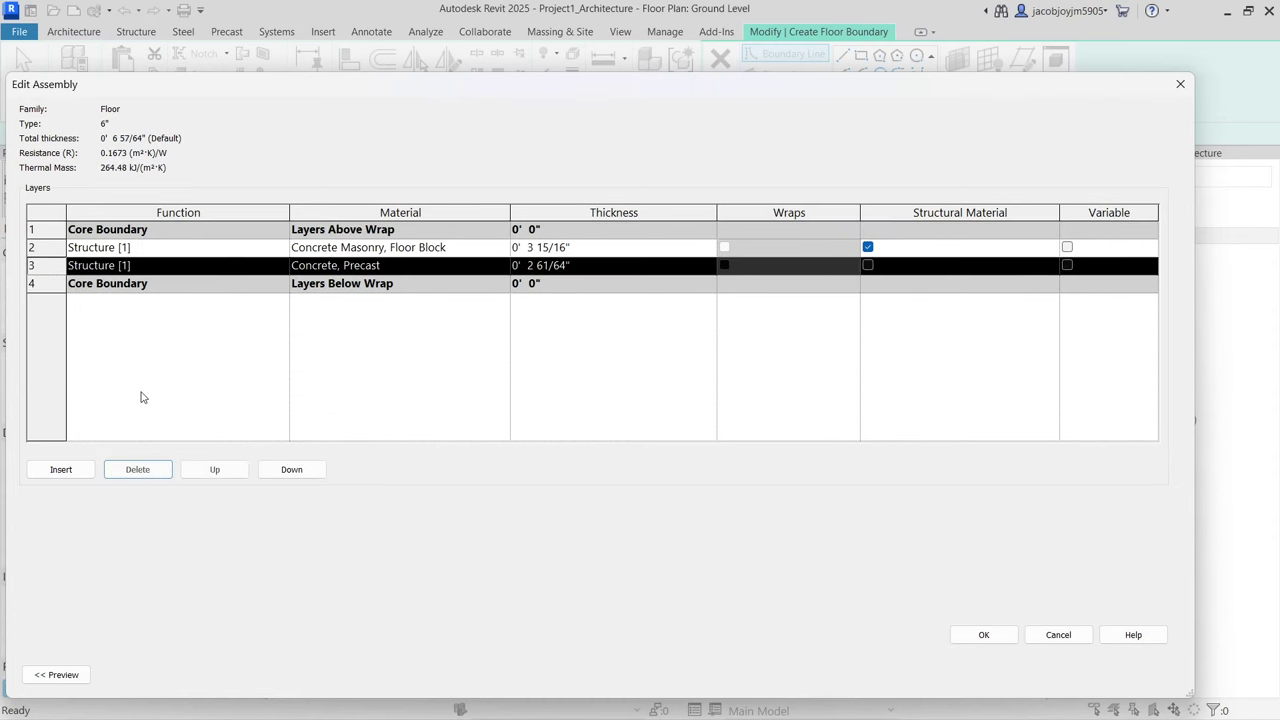
left_click(140, 470)
left_click(619, 250)
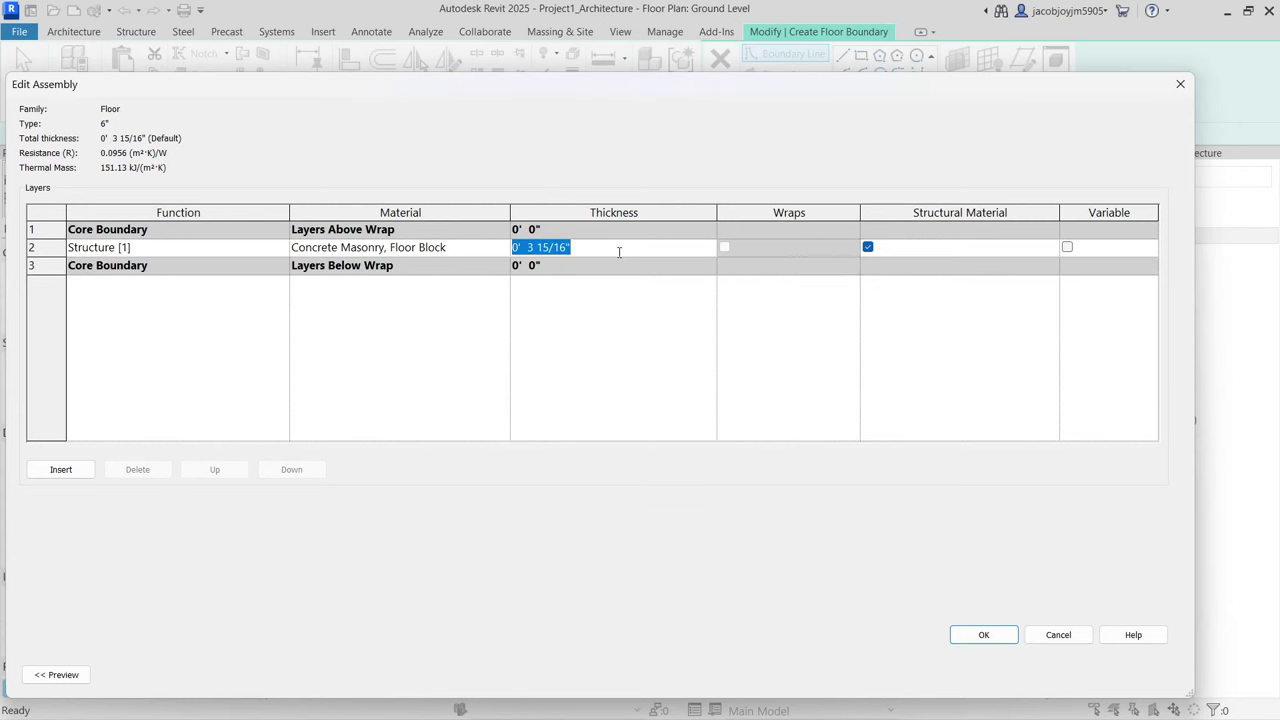
type("6")
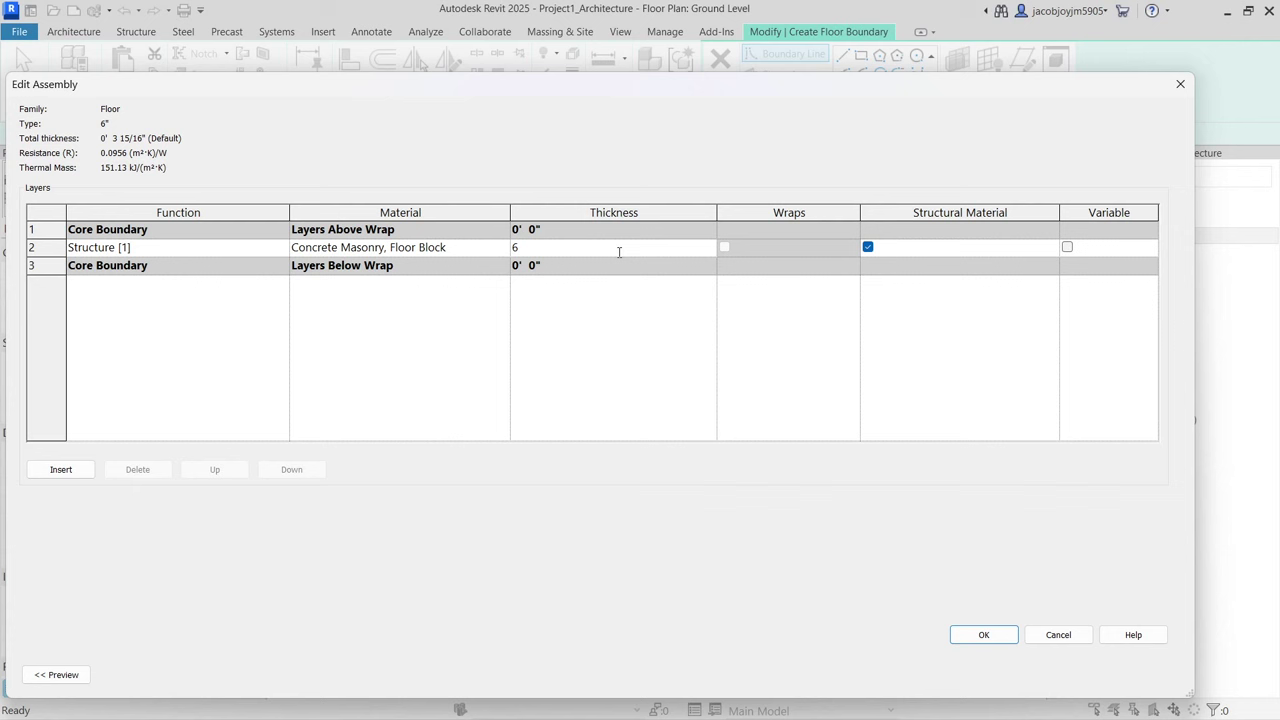
left_click(995, 458)
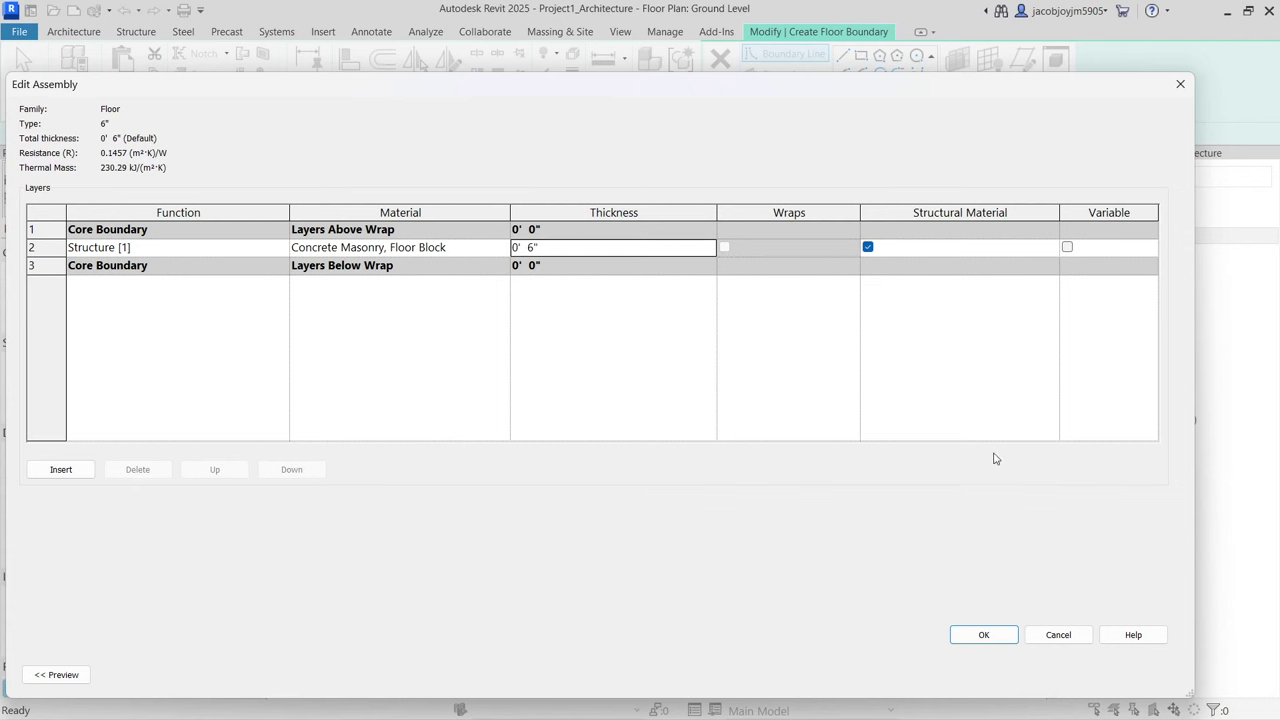
left_click(994, 640)
Step: Apply the 6" type and pick the top, right and step walls as boundary lines
left_click(1001, 674)
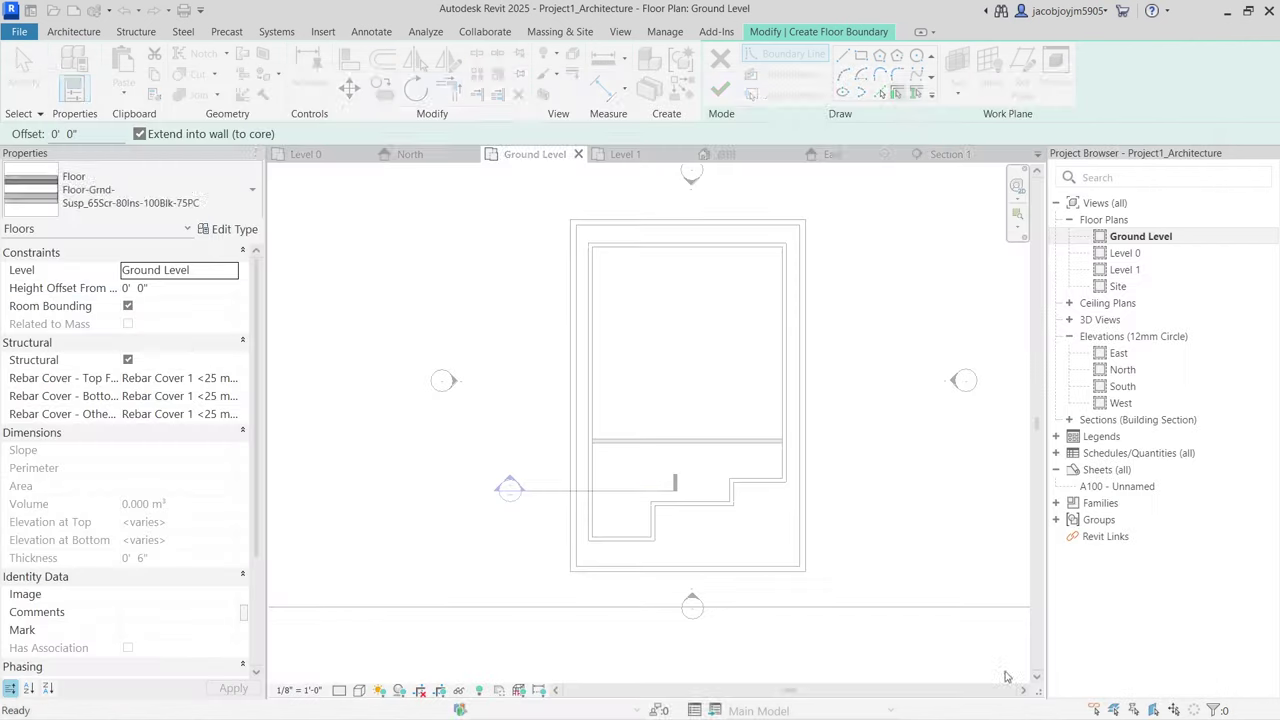
left_click(879, 93)
left_click(650, 243)
left_click(789, 313)
left_click(752, 481)
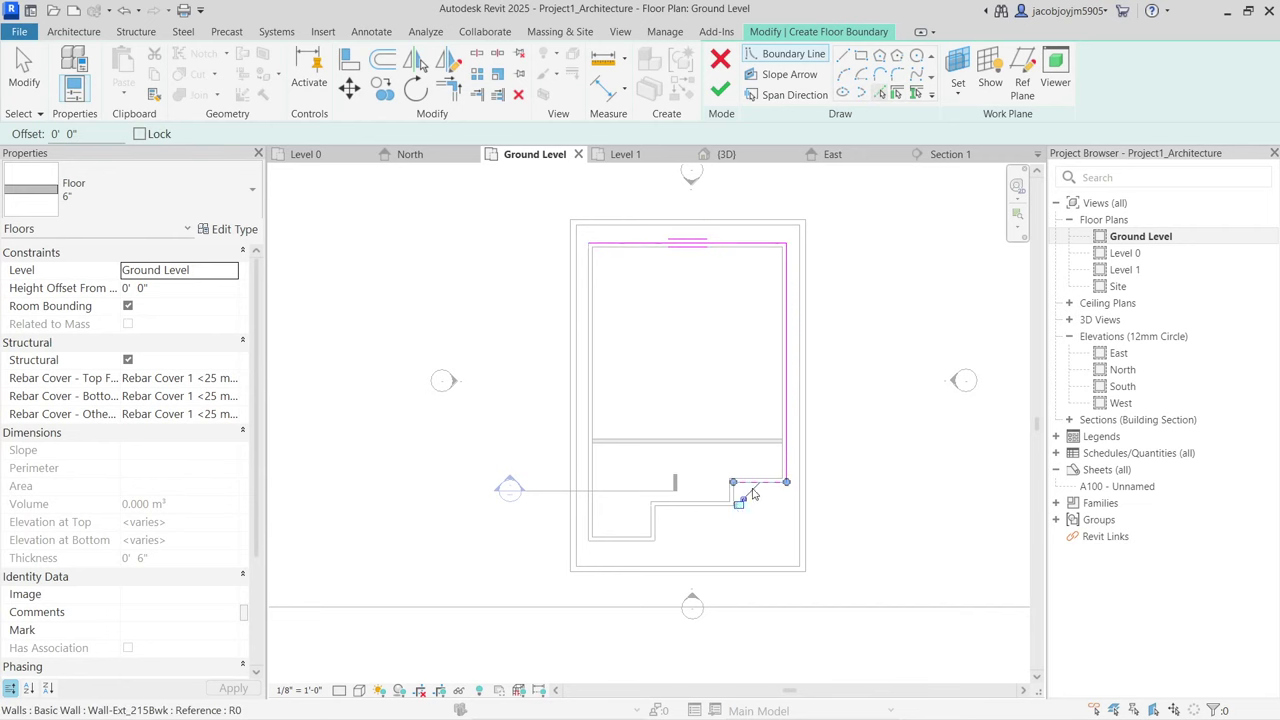
scroll(731, 497, "up", 2)
scroll(731, 497, "up", 1)
left_click(733, 505)
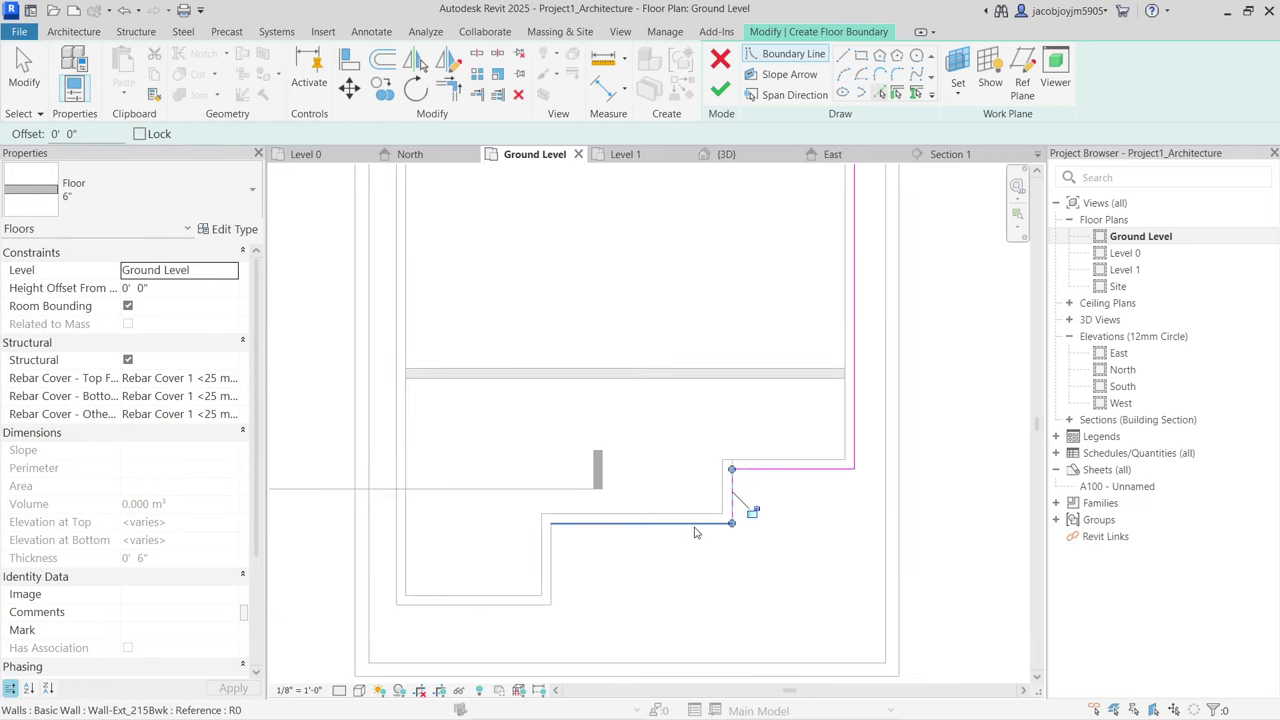
Step: Pick the lower, notch, bottom and left walls, then begin aligning to the top wall face
left_click(660, 526)
left_click(551, 580)
left_click(484, 605)
left_click(405, 480)
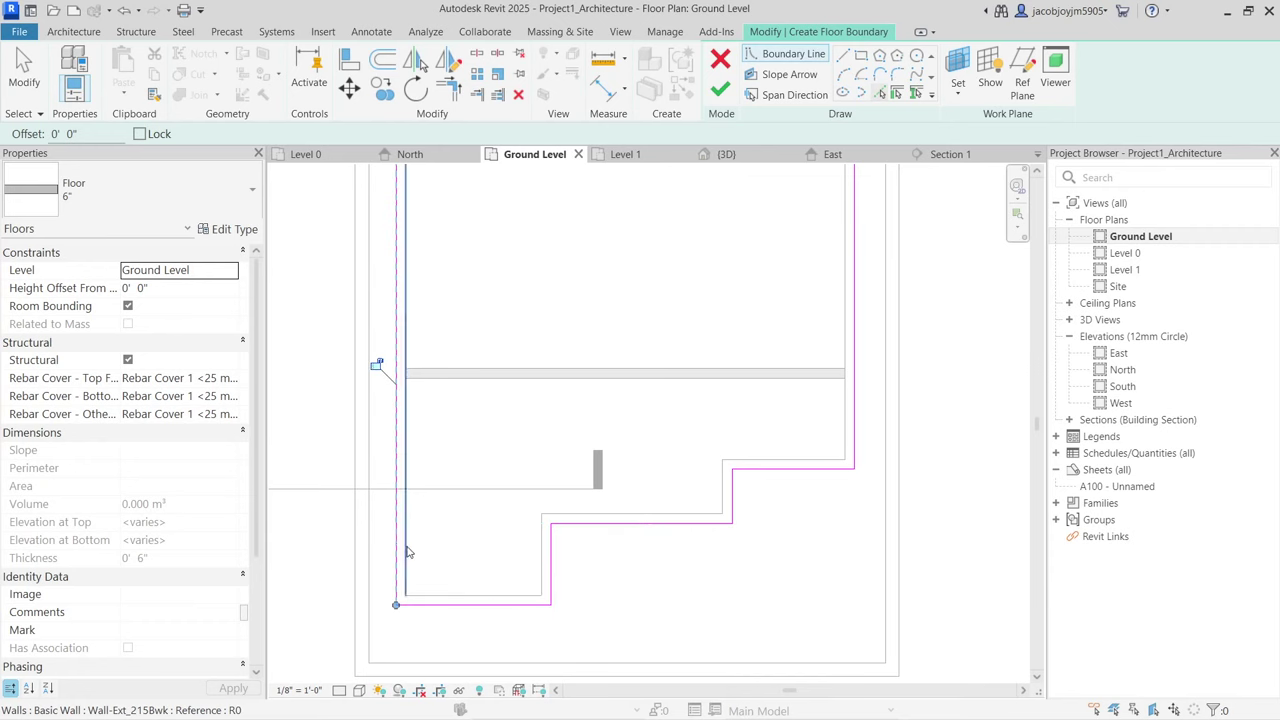
scroll(374, 363, "down", 3)
key("Escape")
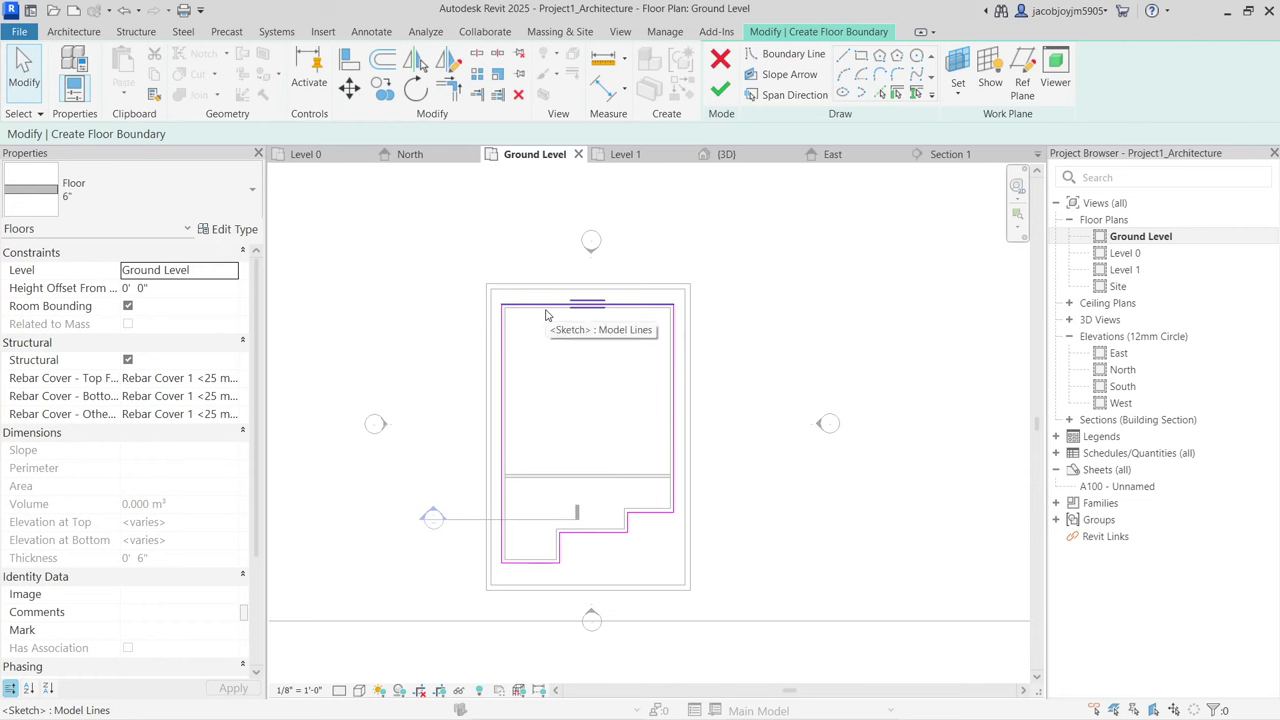
scroll(545, 316, "up", 1)
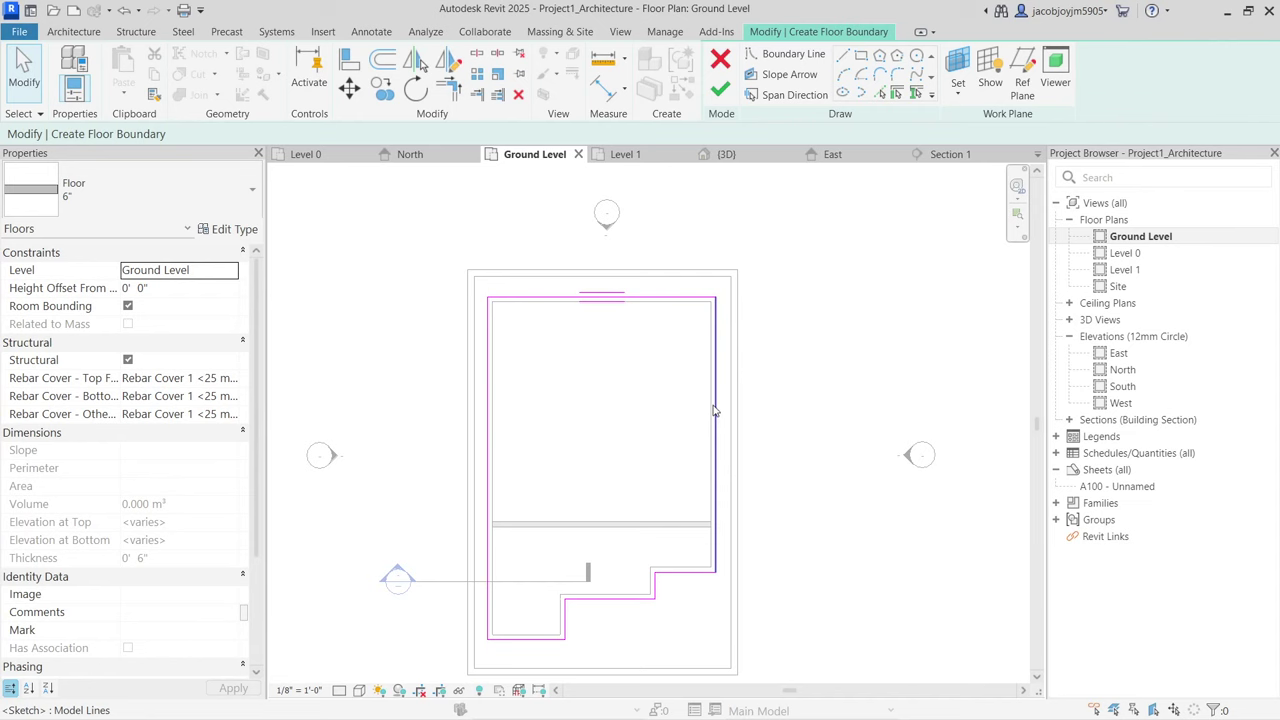
left_click(349, 60)
left_click(590, 303)
Step: Align the top, left and bottom boundary lines onto their wall faces
left_click(590, 298)
left_click(500, 370)
left_click(490, 374)
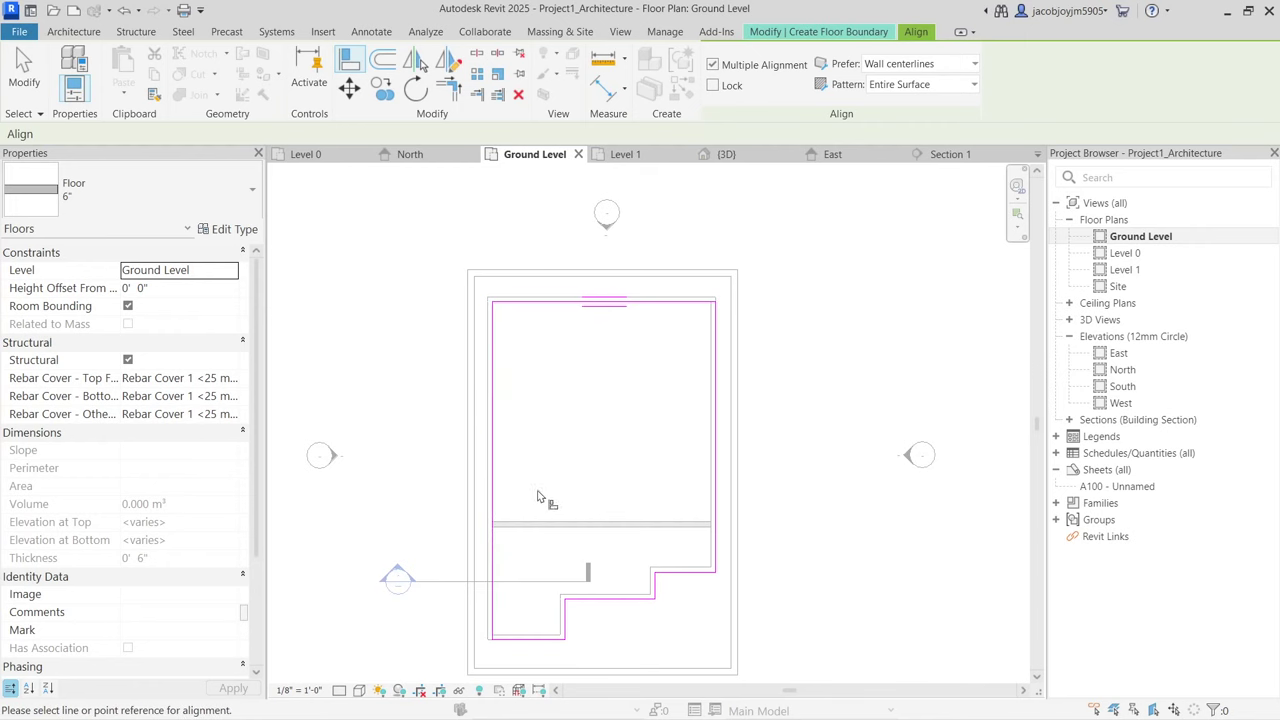
left_click(535, 634)
left_click(537, 640)
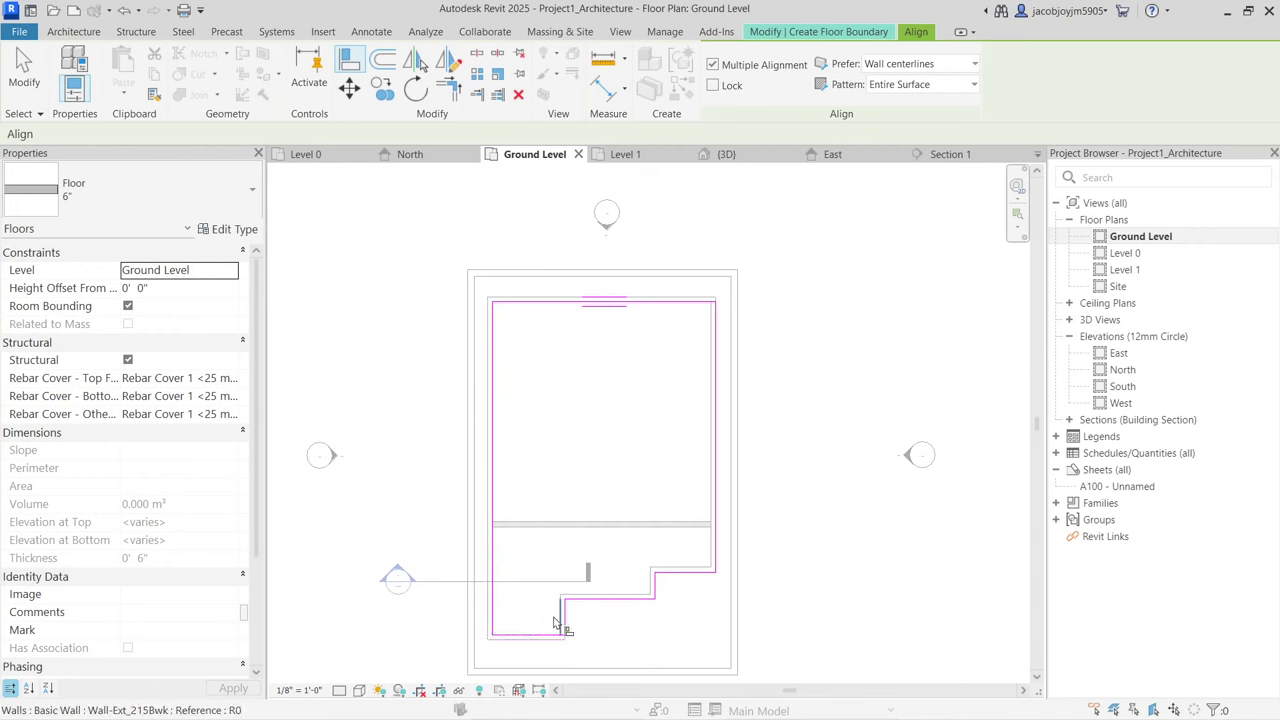
Step: Align the notch and right boundary lines to their walls and finish the floor sketch
left_click(620, 595)
left_click(622, 599)
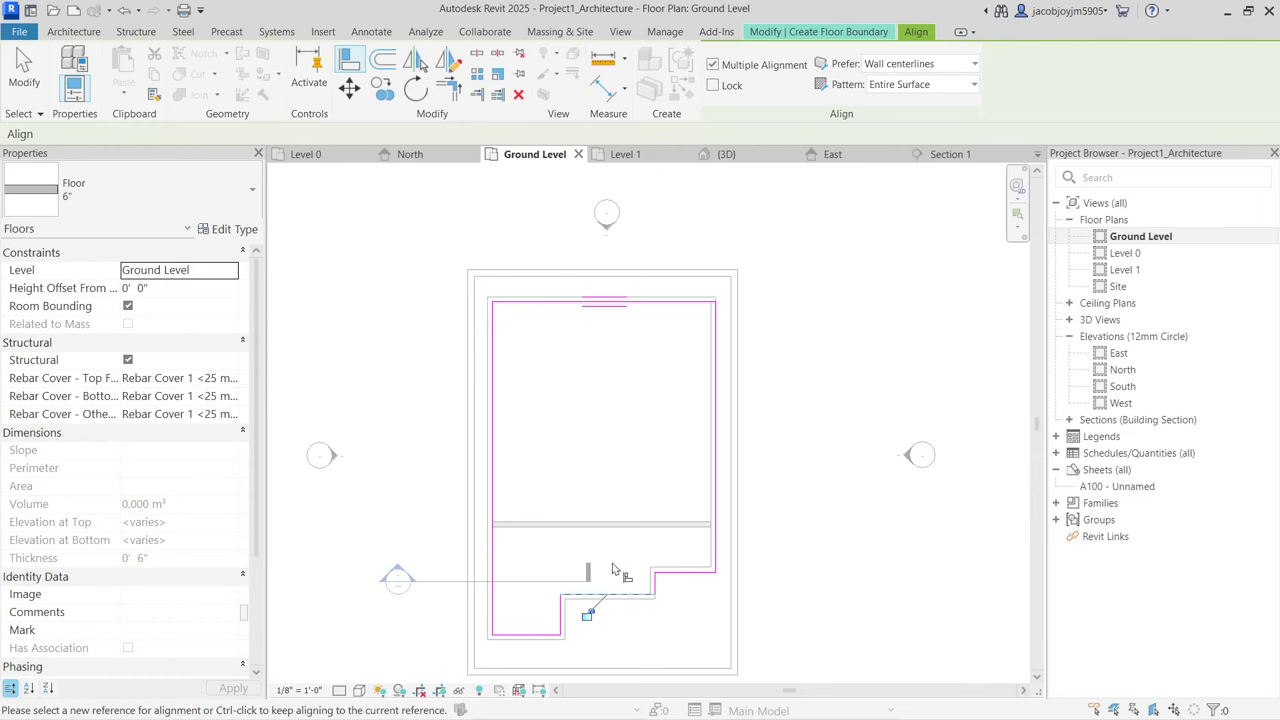
left_click(674, 567)
left_click(674, 576)
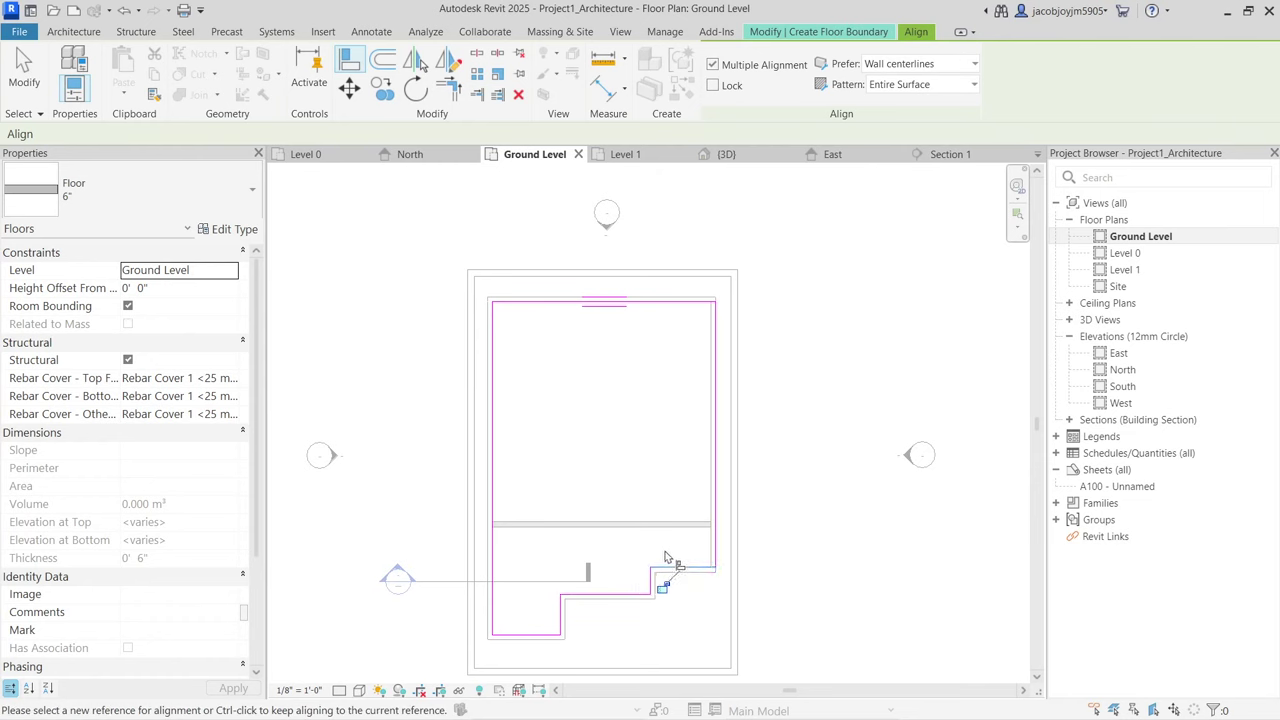
left_click(708, 556)
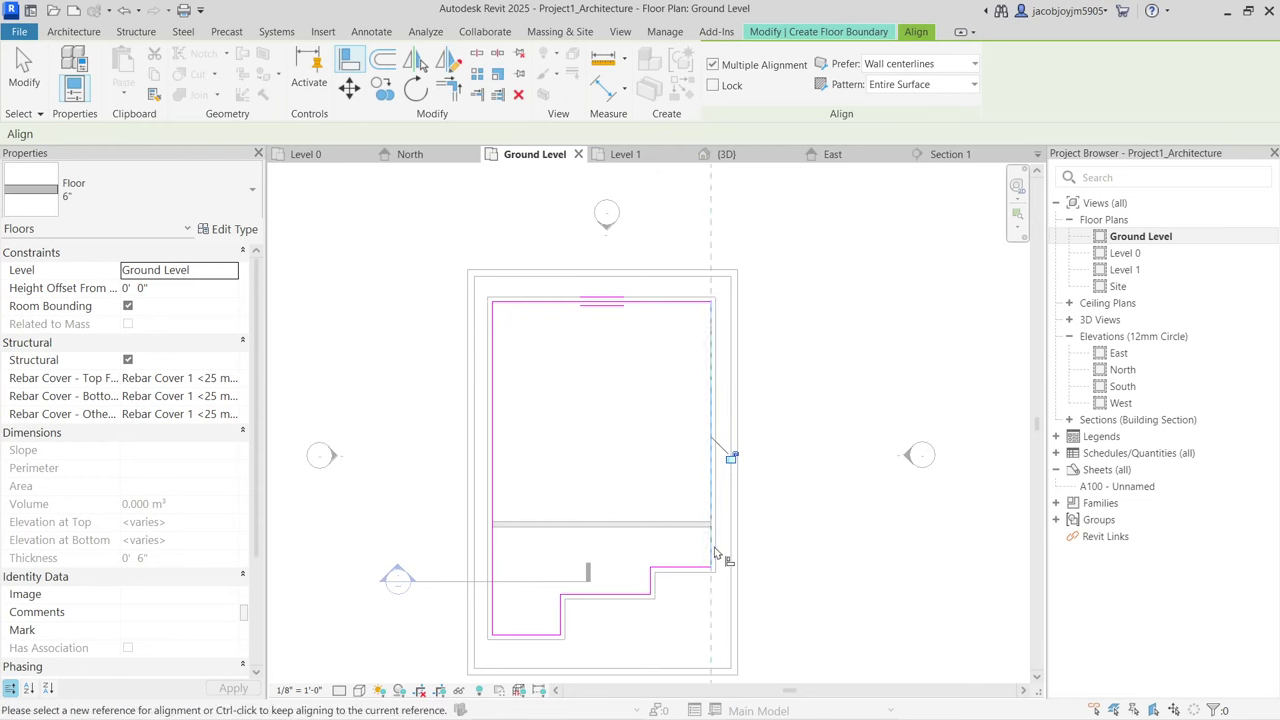
left_click(711, 337)
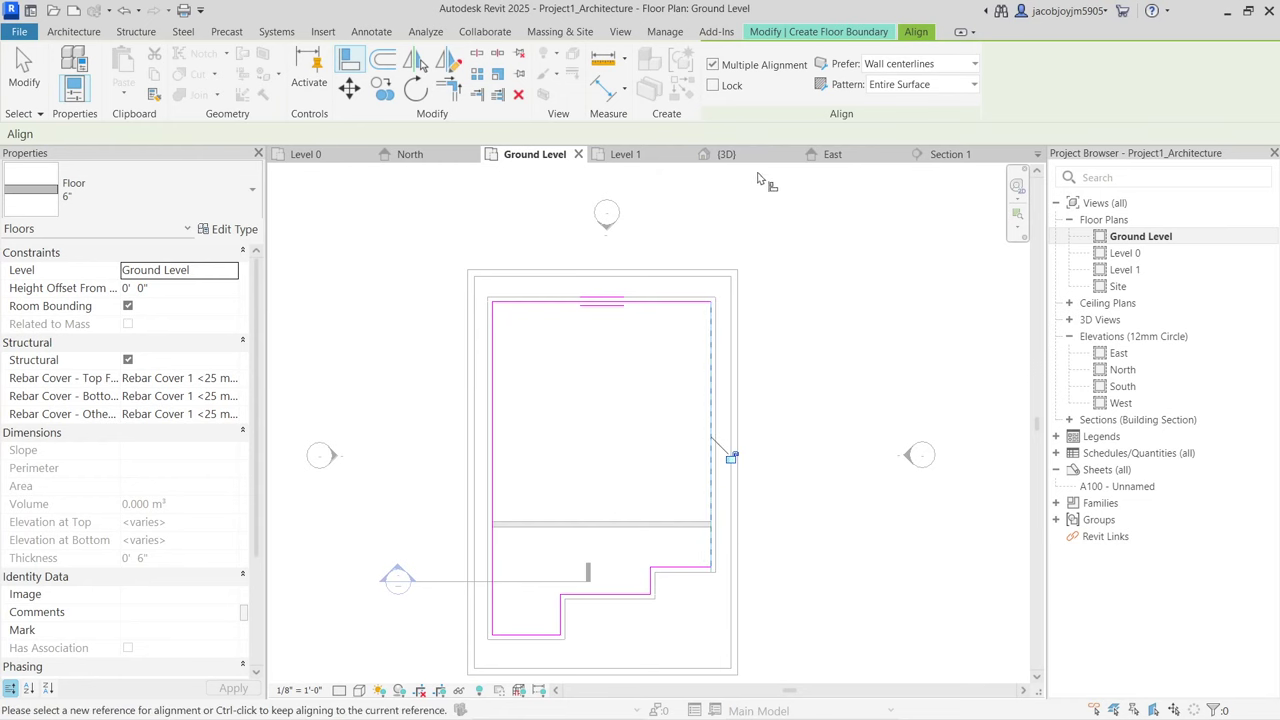
left_click(795, 32)
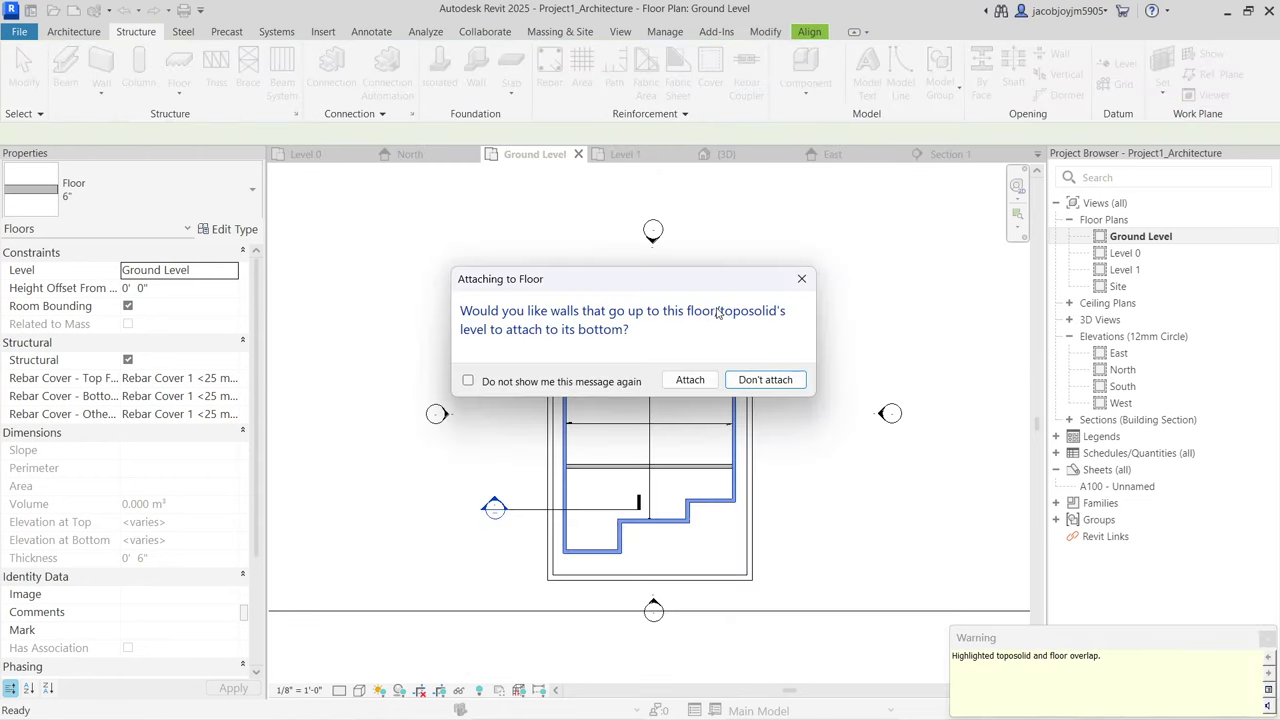
Step: Decline attaching walls, give the floor a 4' 0" height offset, and view it in 3D
key("Return")
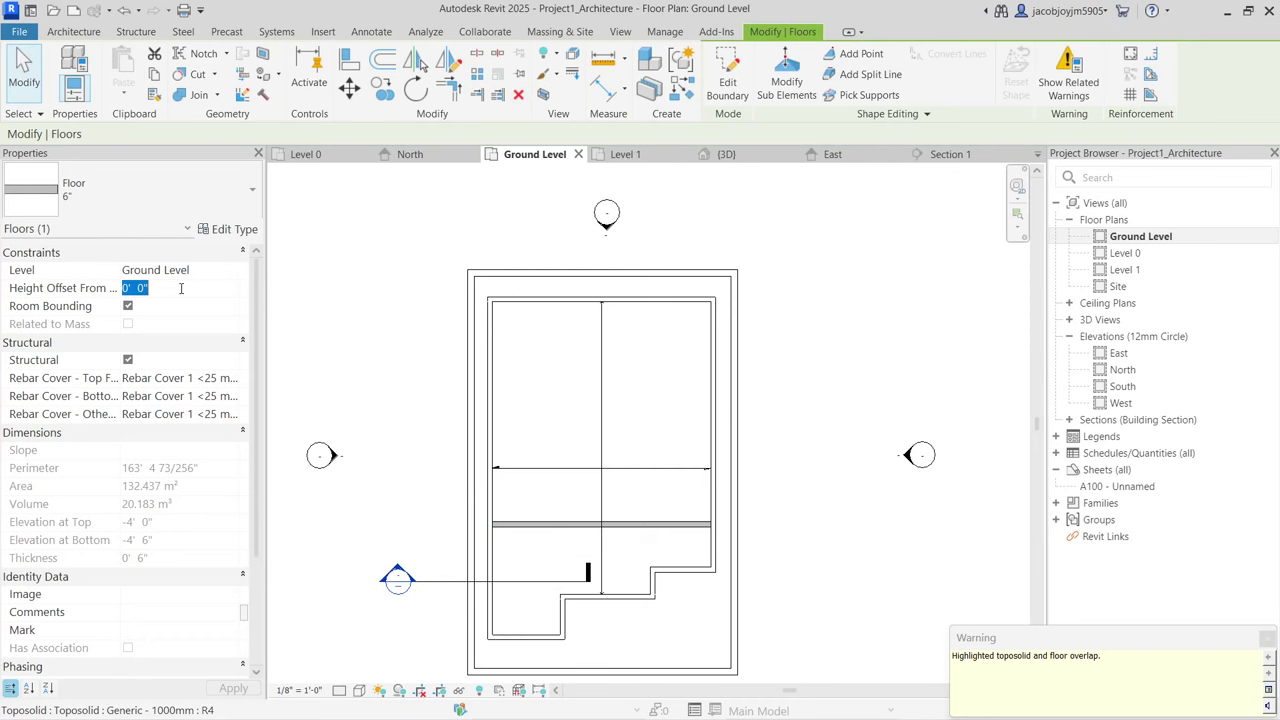
key("Return")
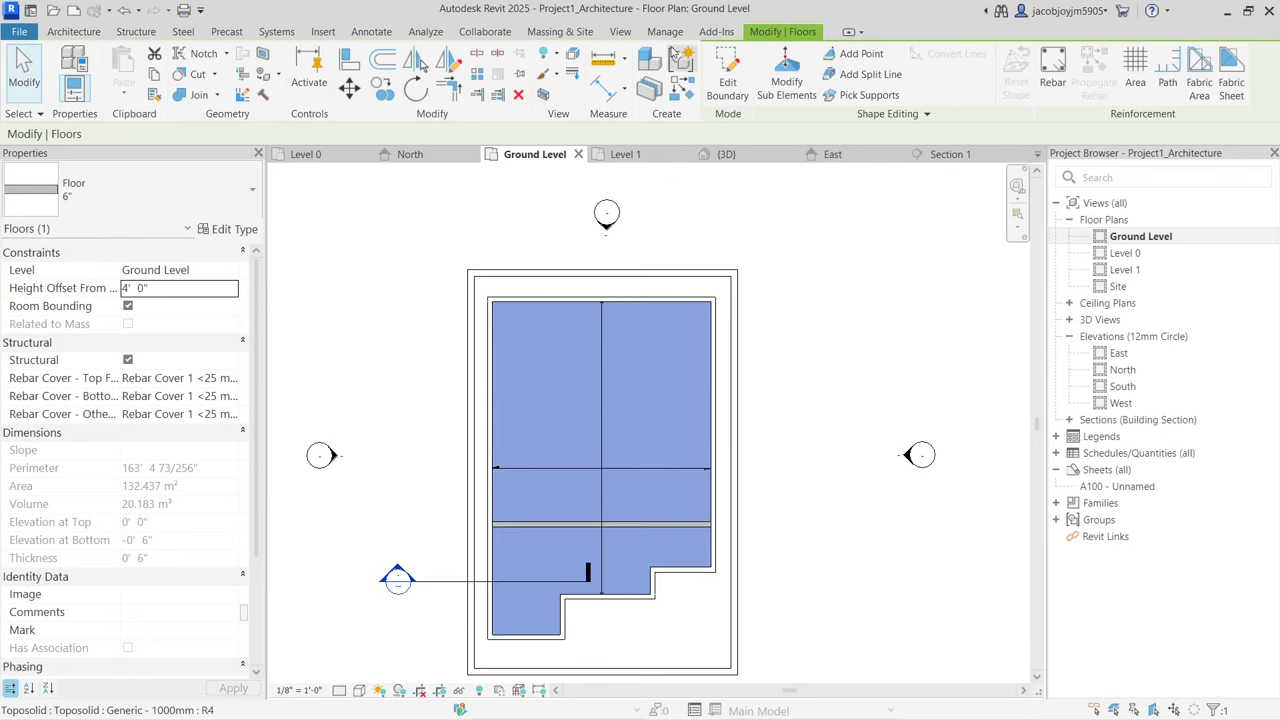
left_click(621, 32)
left_click(519, 68)
middle_click_drag(580, 420, 760, 390, "shift")
scroll(650, 410, "up", 3)
Step: Select the front corner, long left, top and two notch walls
scroll(760, 390, "down", 3)
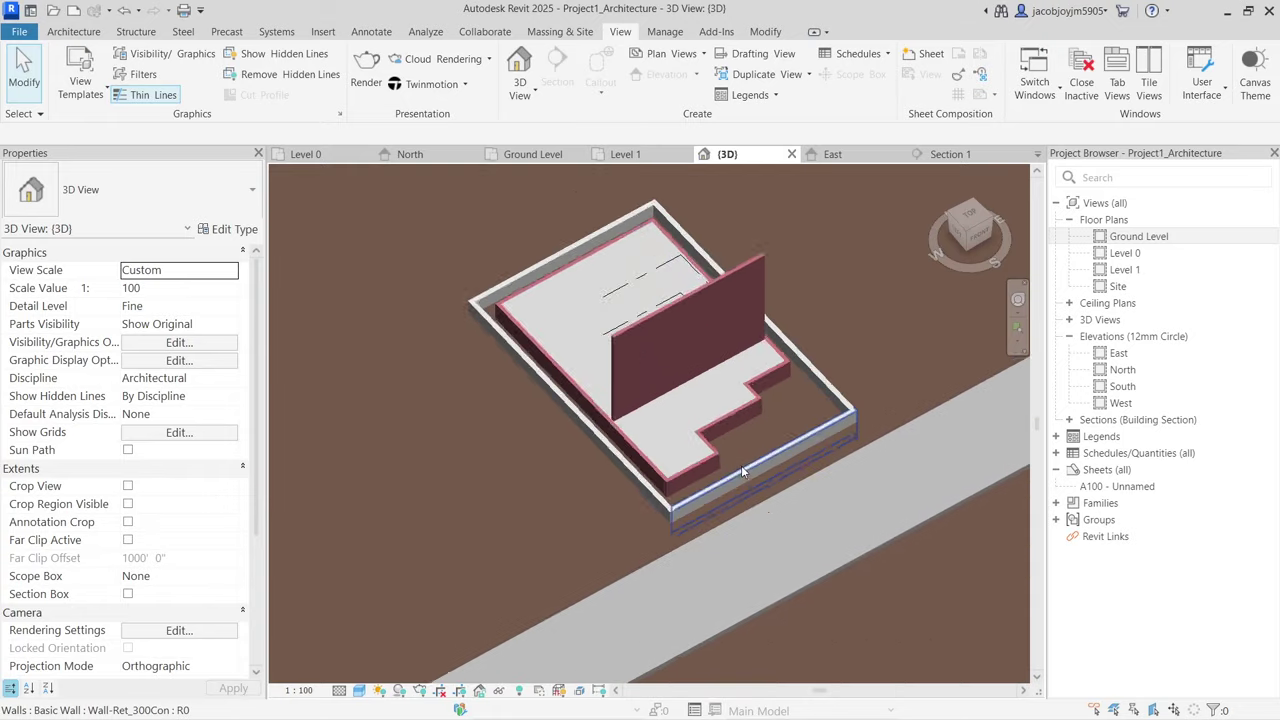
scroll(698, 462, "up", 4)
left_click(698, 462)
scroll(698, 462, "down", 3)
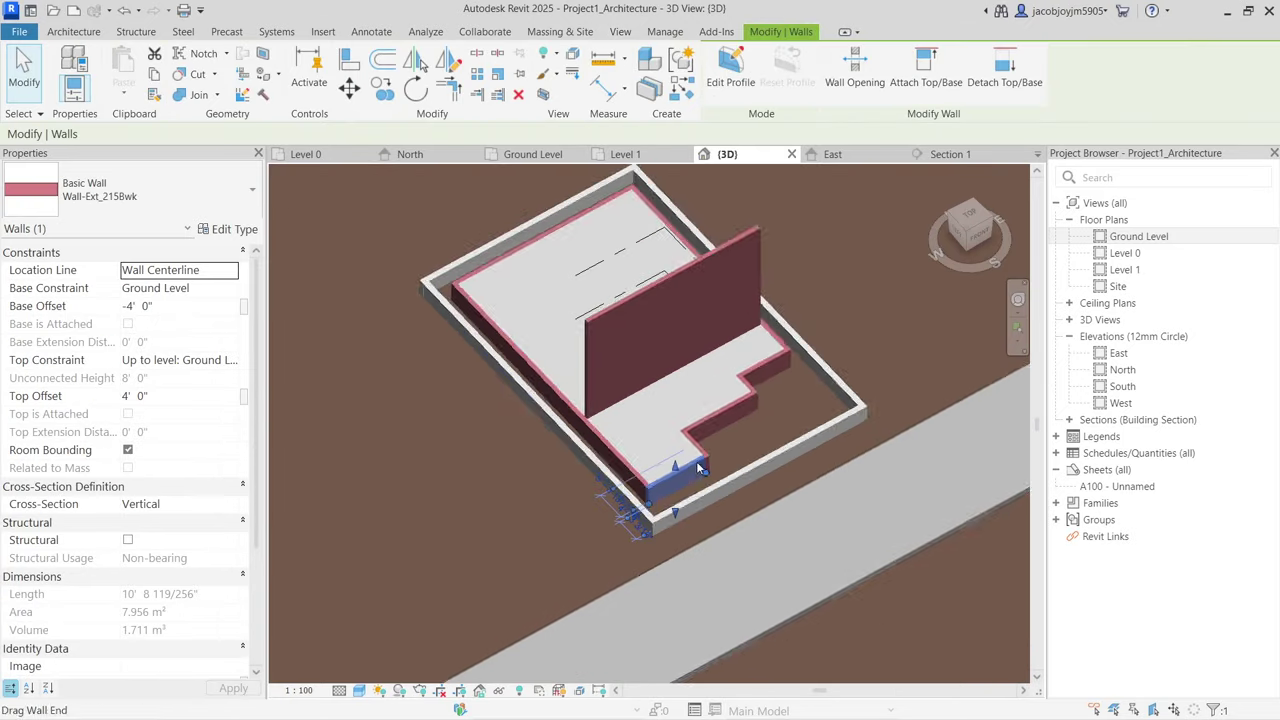
left_click(535, 375, "ctrl")
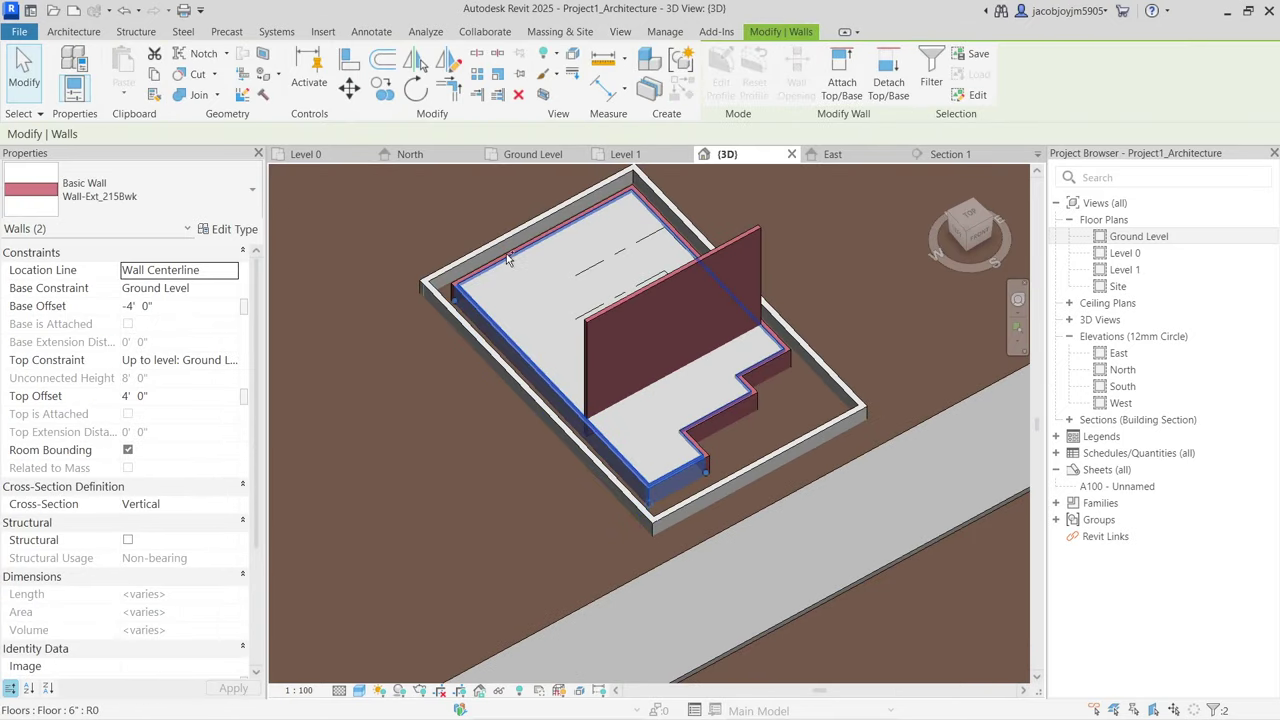
left_click(520, 245, "ctrl")
scroll(686, 233, "up", 2)
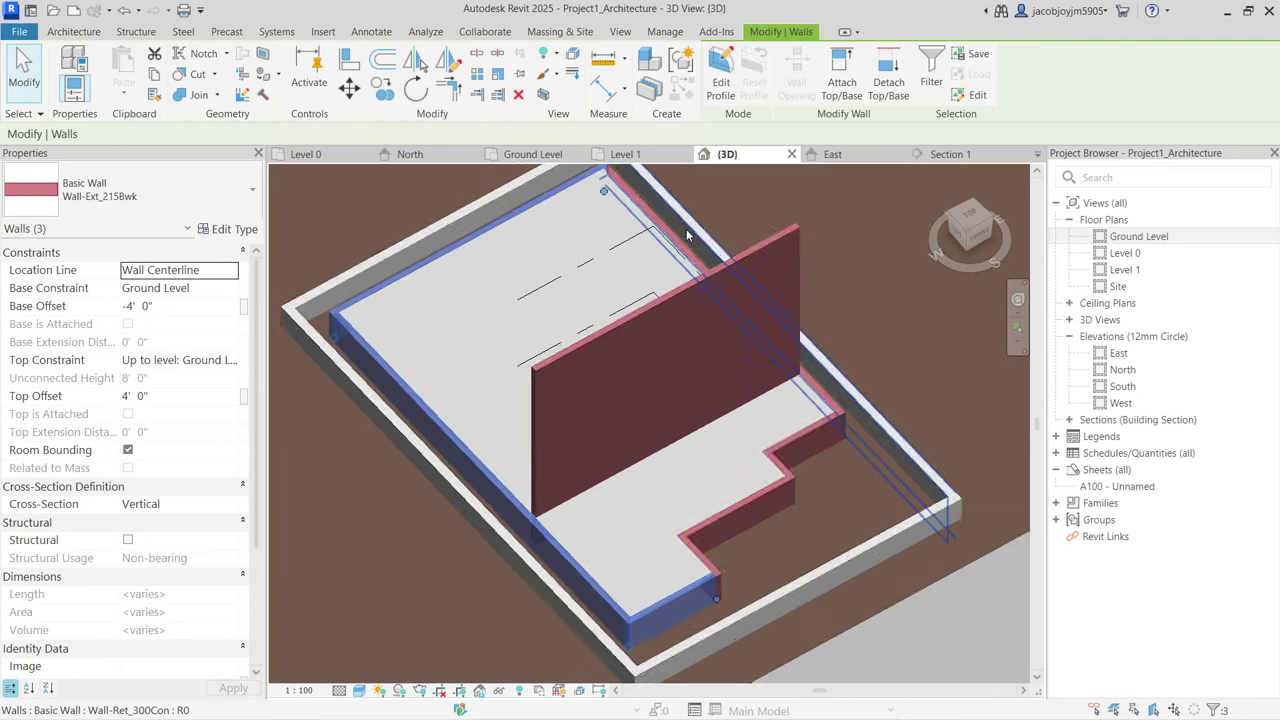
left_click(810, 433, "ctrl")
left_click(775, 470, "ctrl")
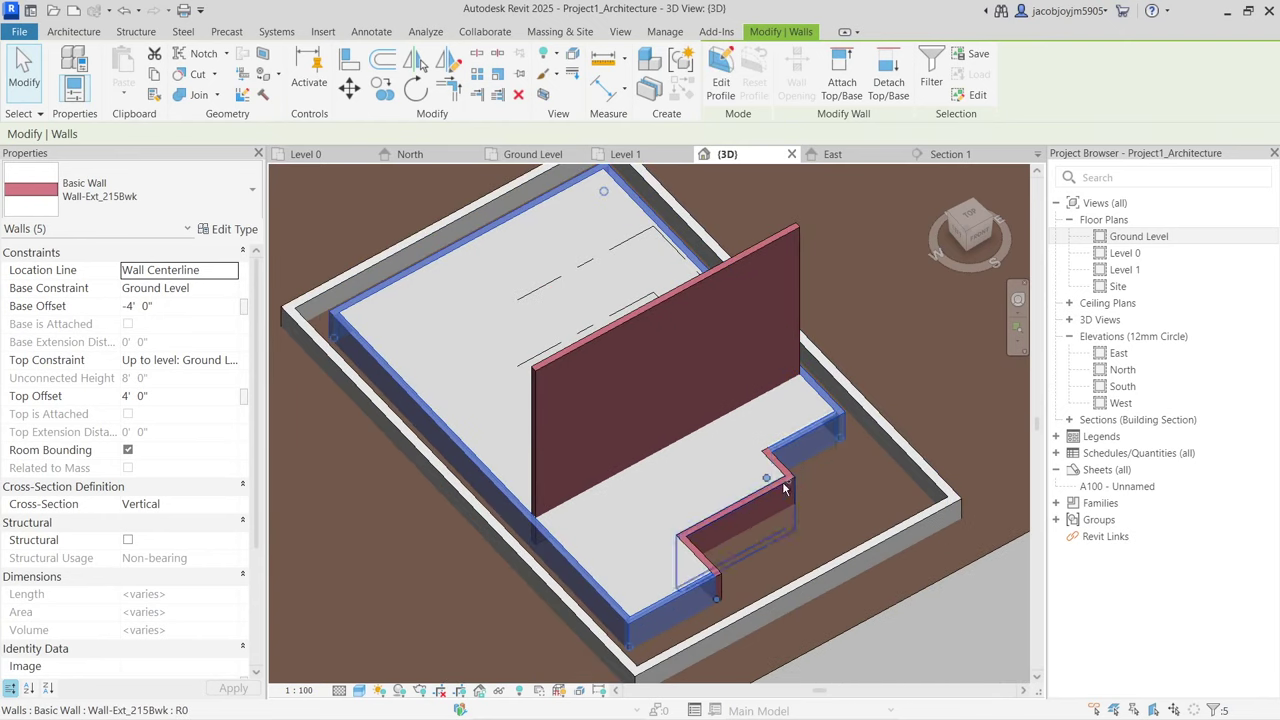
Step: Add the last notch walls and set all eight walls' Top Constraint to 'Up to level: Level 1'
scroll(777, 462, "up", 2)
scroll(777, 462, "up", 2)
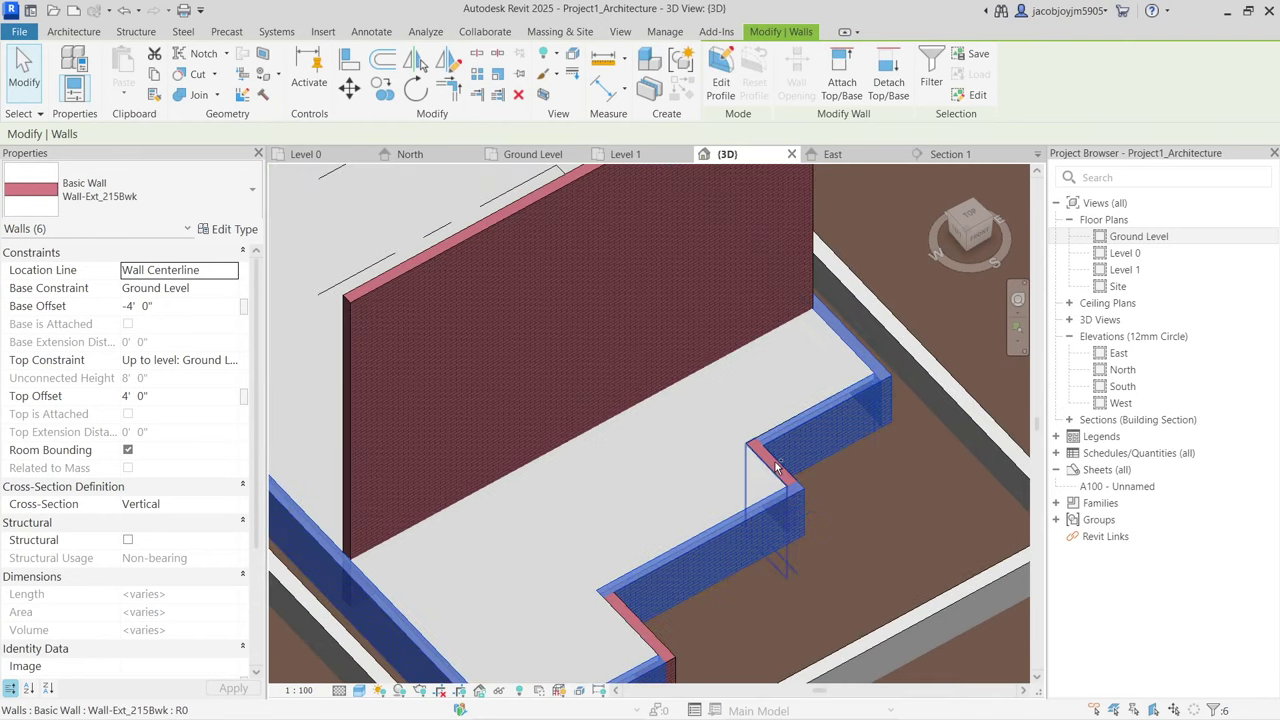
middle_click_drag(777, 468, 792, 343)
left_click(655, 508, "ctrl")
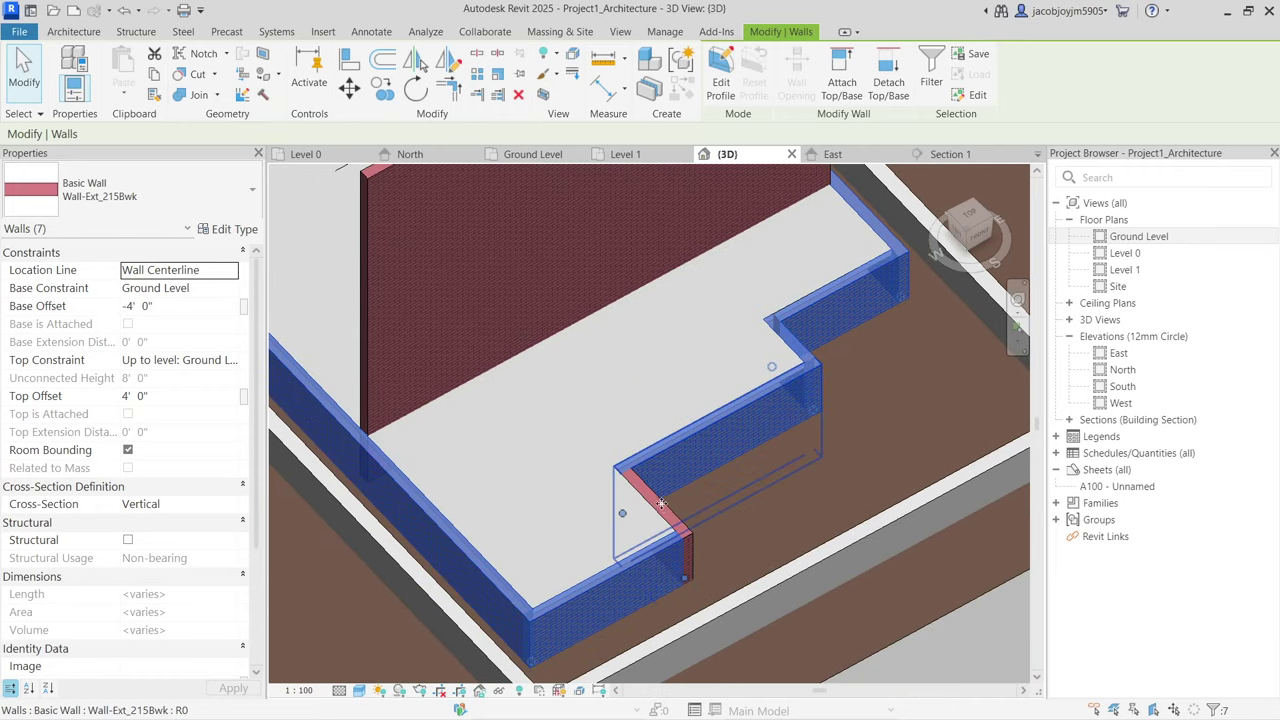
left_click(685, 530, "ctrl")
left_click(236, 359)
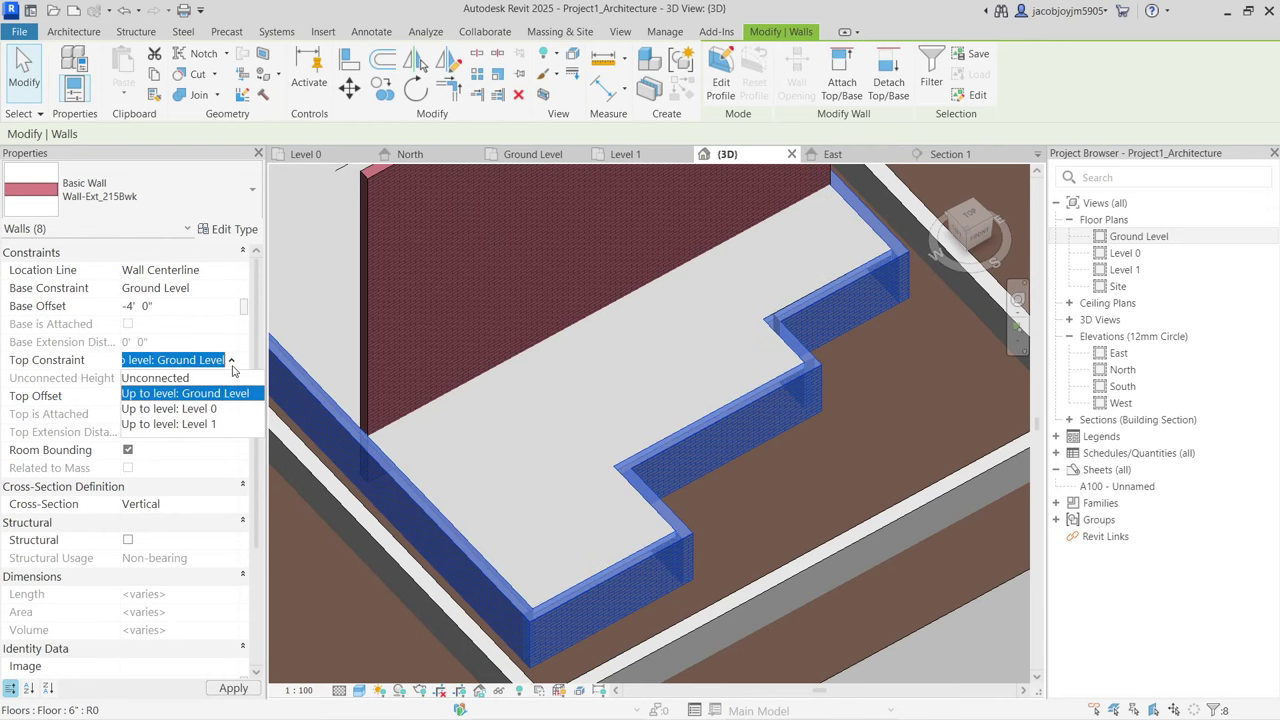
left_click(216, 424)
middle_click_drag(864, 442, 616, 399, "shift")
key("Escape")
Step: Set the unconnected wall's Top Constraint to Level 1, keeping its centerline location line
left_click(640, 249)
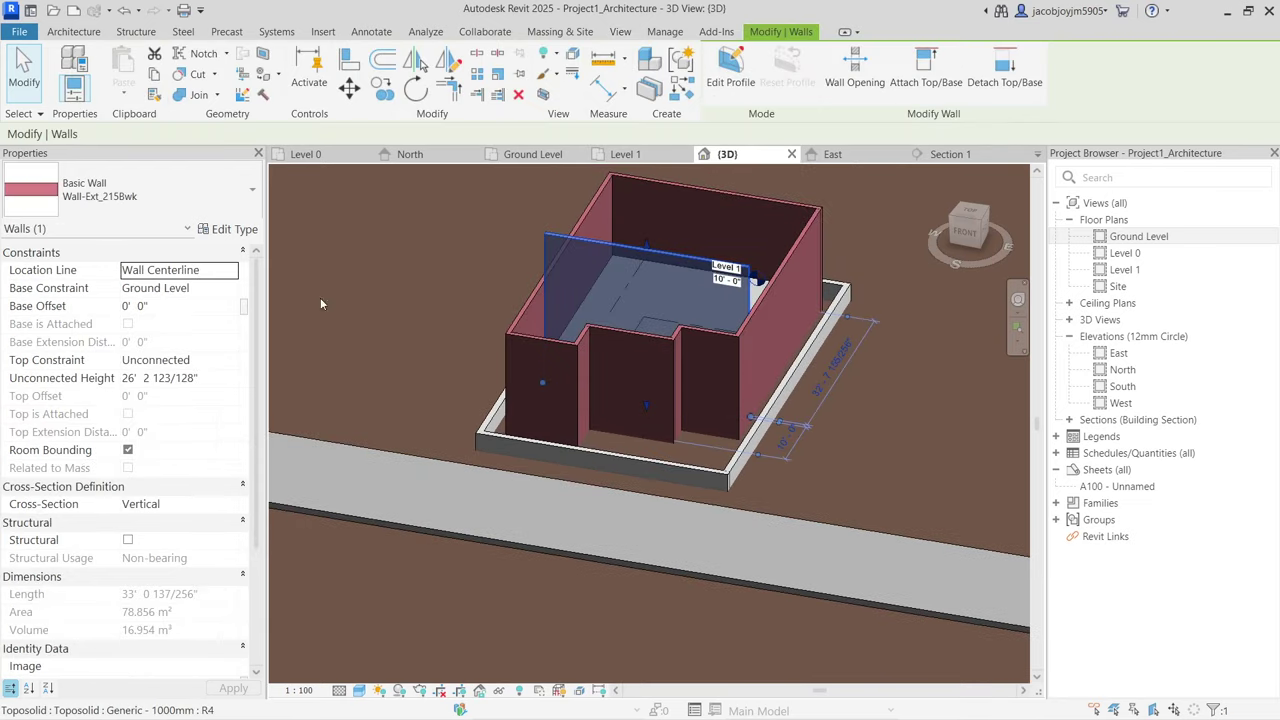
left_click(221, 280)
left_click(200, 281)
left_click(188, 302)
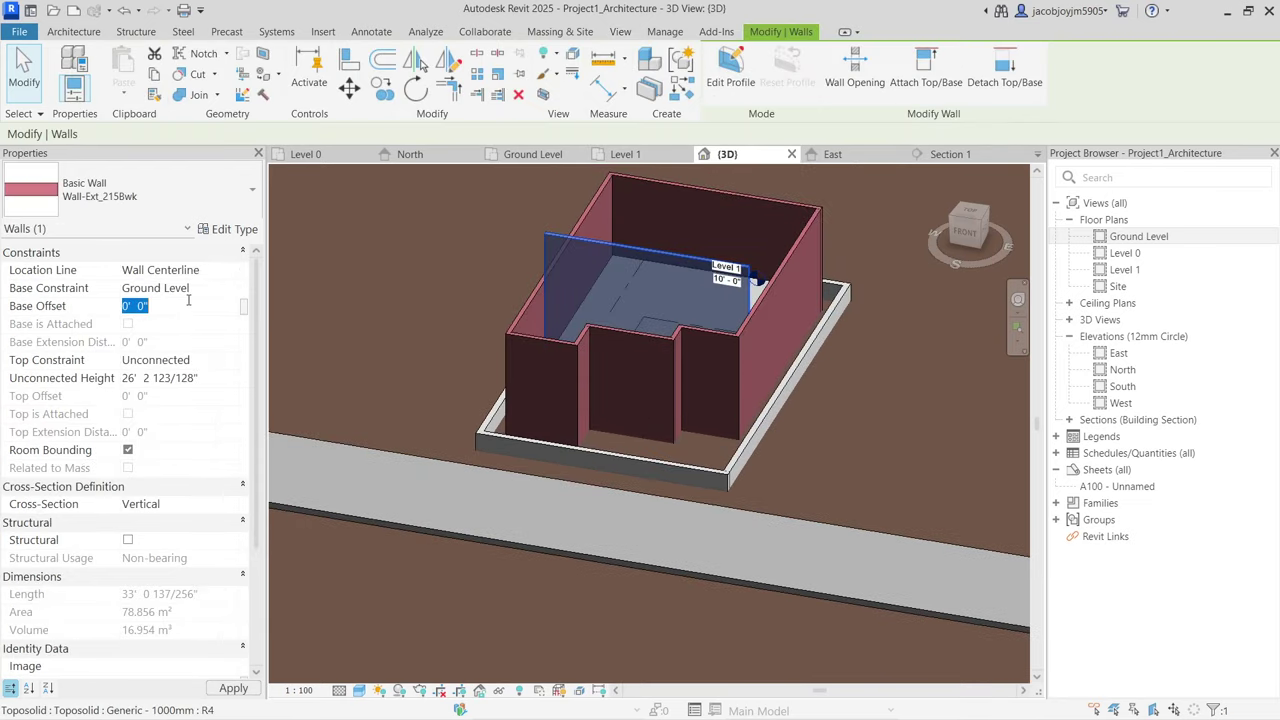
left_click(229, 375)
left_click(228, 360)
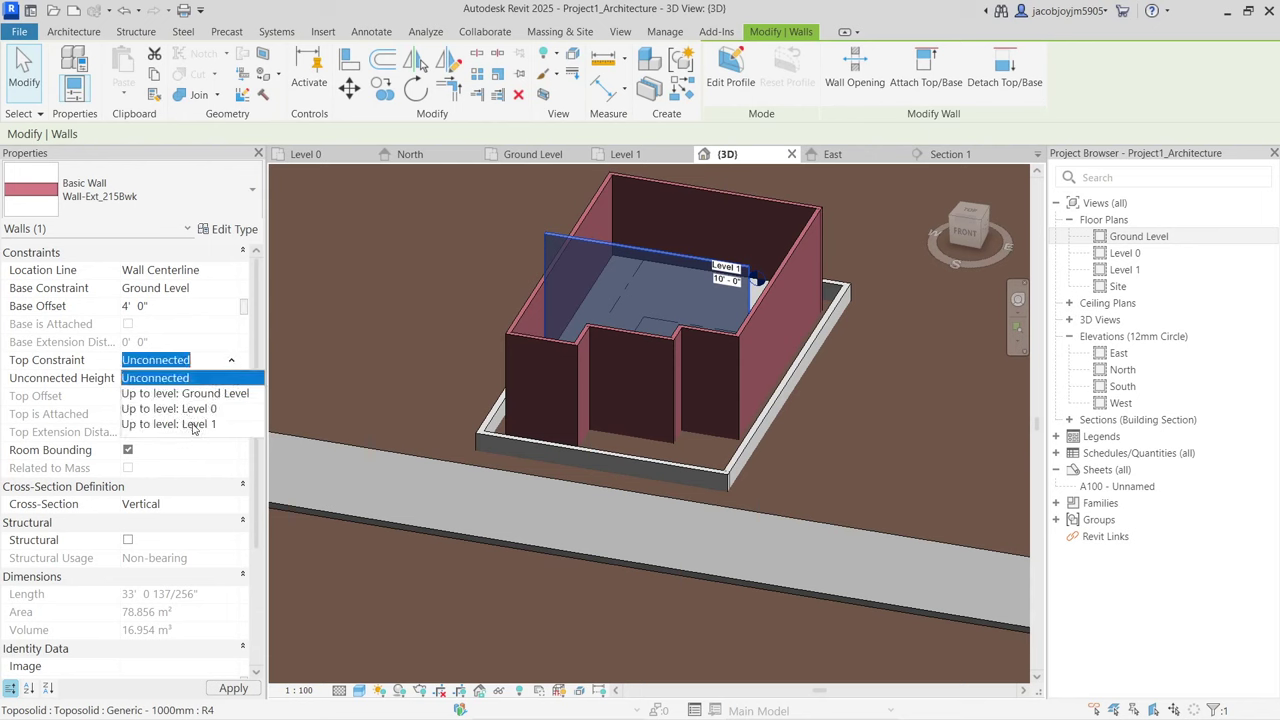
left_click(206, 424)
key("Escape")
Step: Select the chain of eight connected walls and set their Top Offset to 0
middle_click_drag(573, 344, 515, 264, "shift")
key("Tab")
left_click(514, 261)
left_click(194, 395)
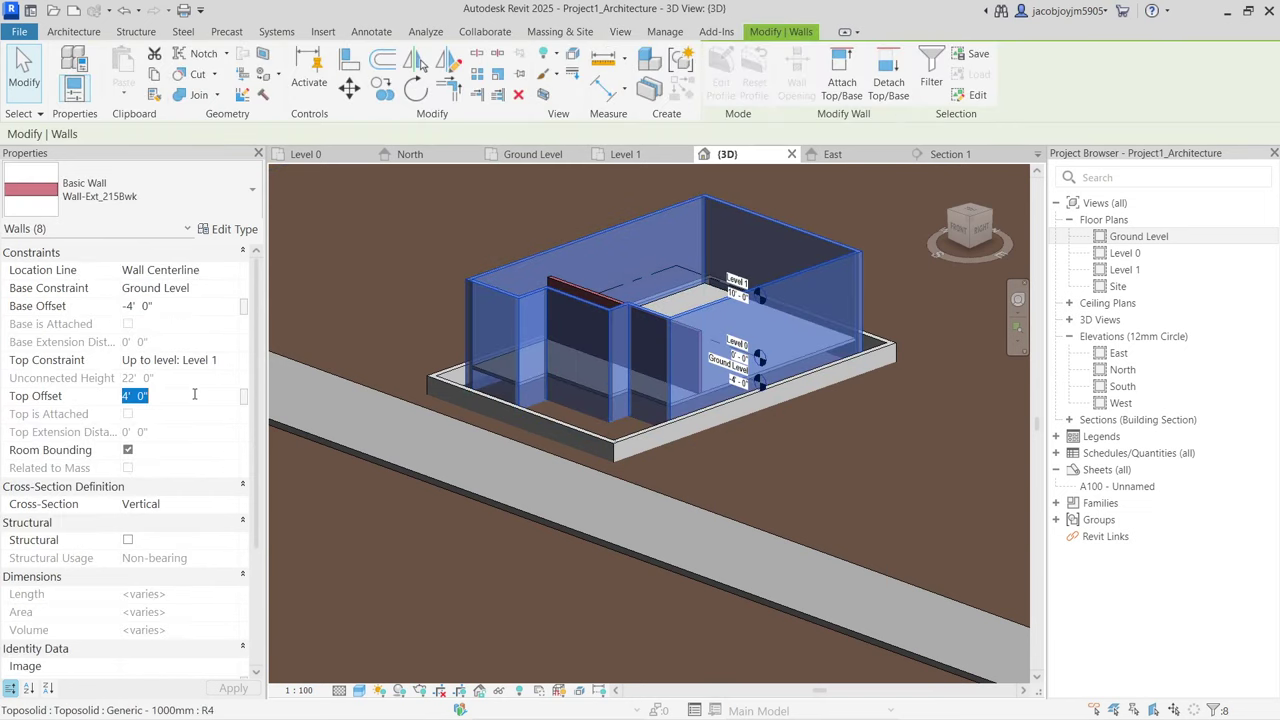
type("0")
key("Escape")
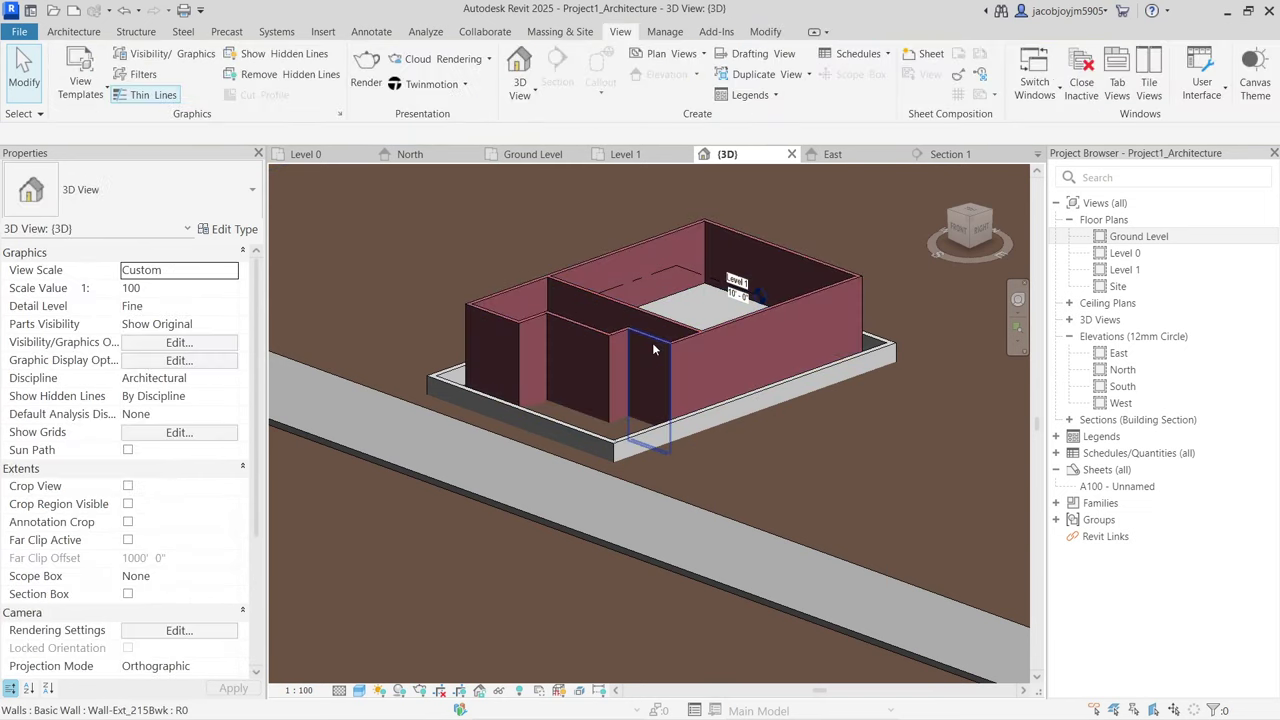
middle_click_drag(576, 251, 714, 477, "shift")
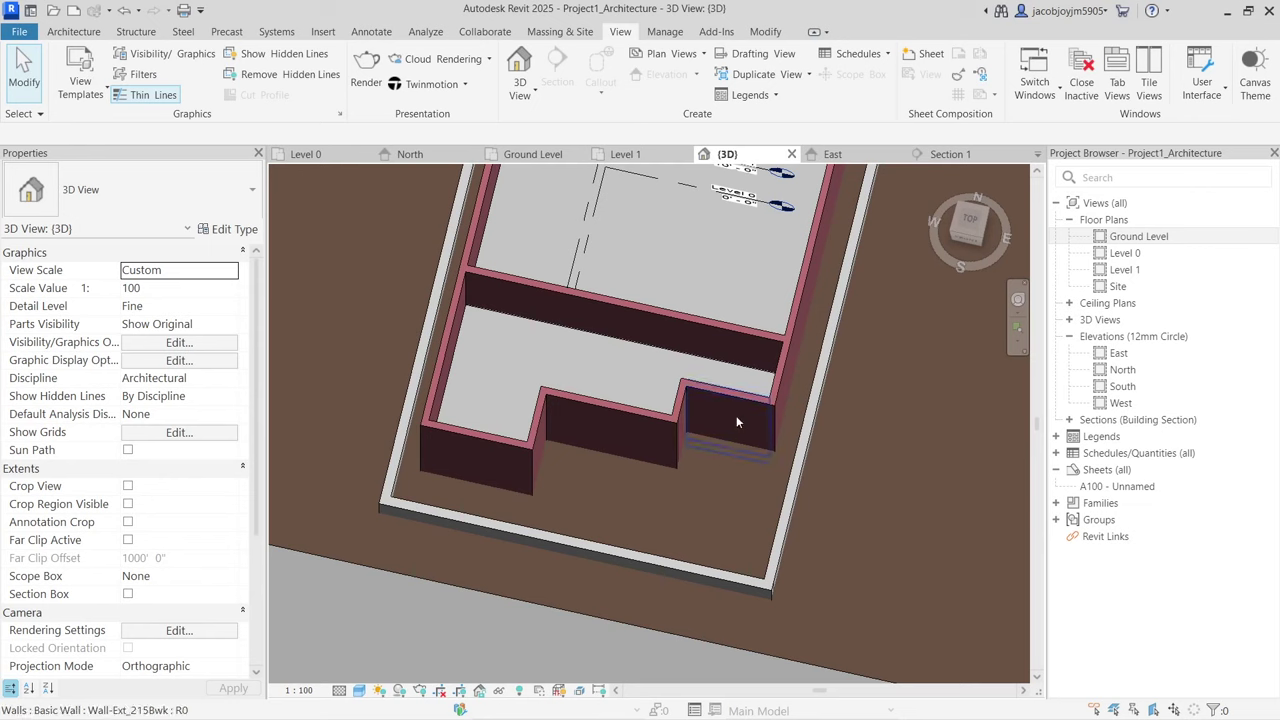
middle_click_drag(739, 369, 732, 510)
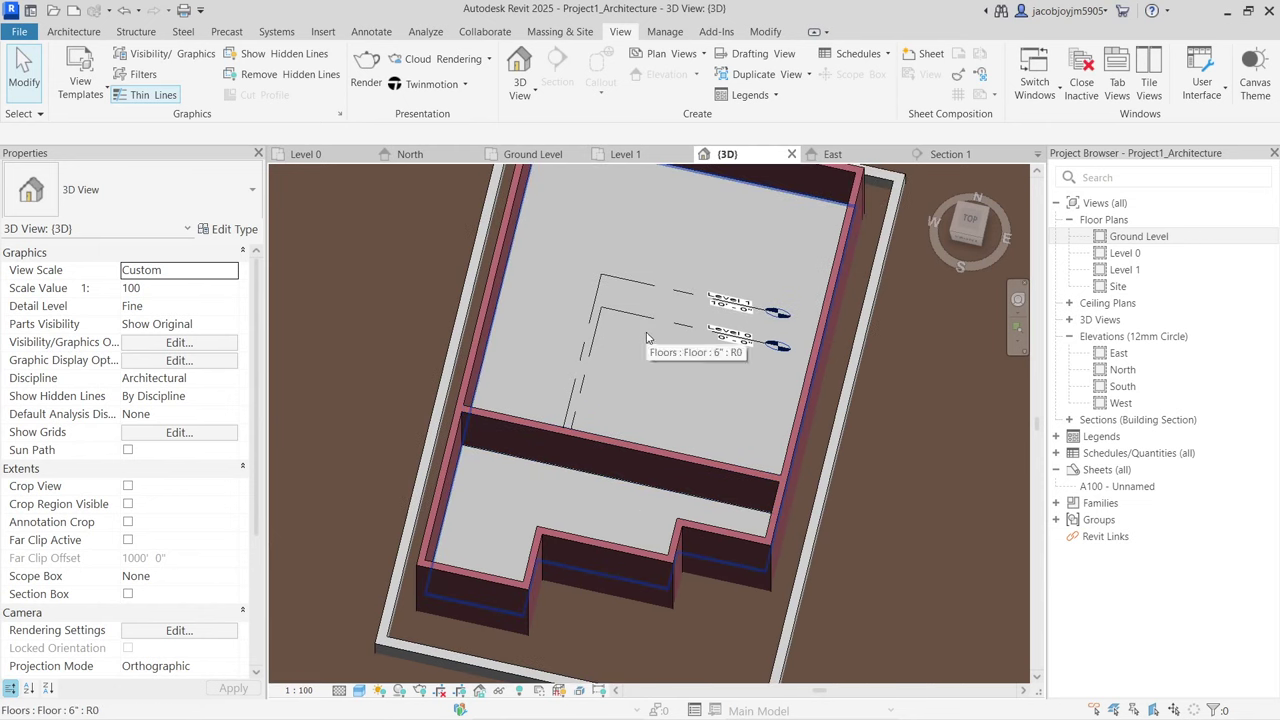
scroll(641, 323, "down", 3)
middle_click_drag(641, 323, 705, 312, "shift")
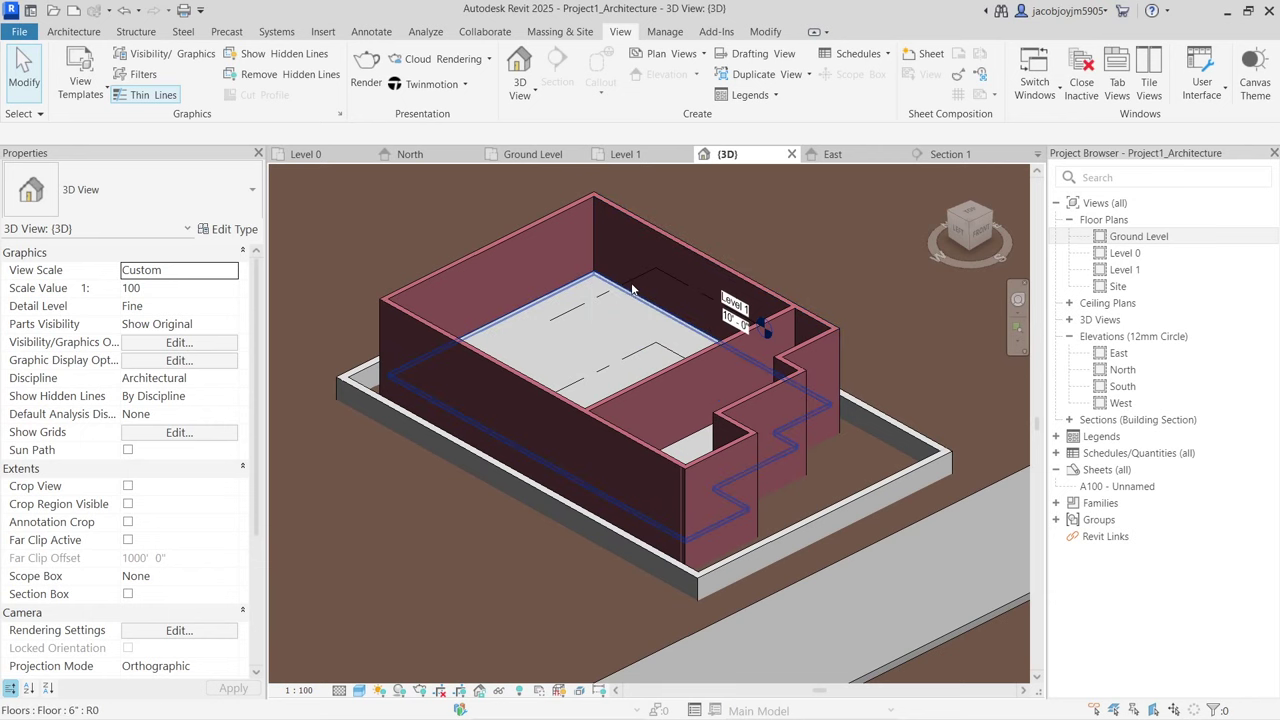
middle_click_drag(689, 298, 727, 310, "shift")
scroll(701, 311, "down", 3)
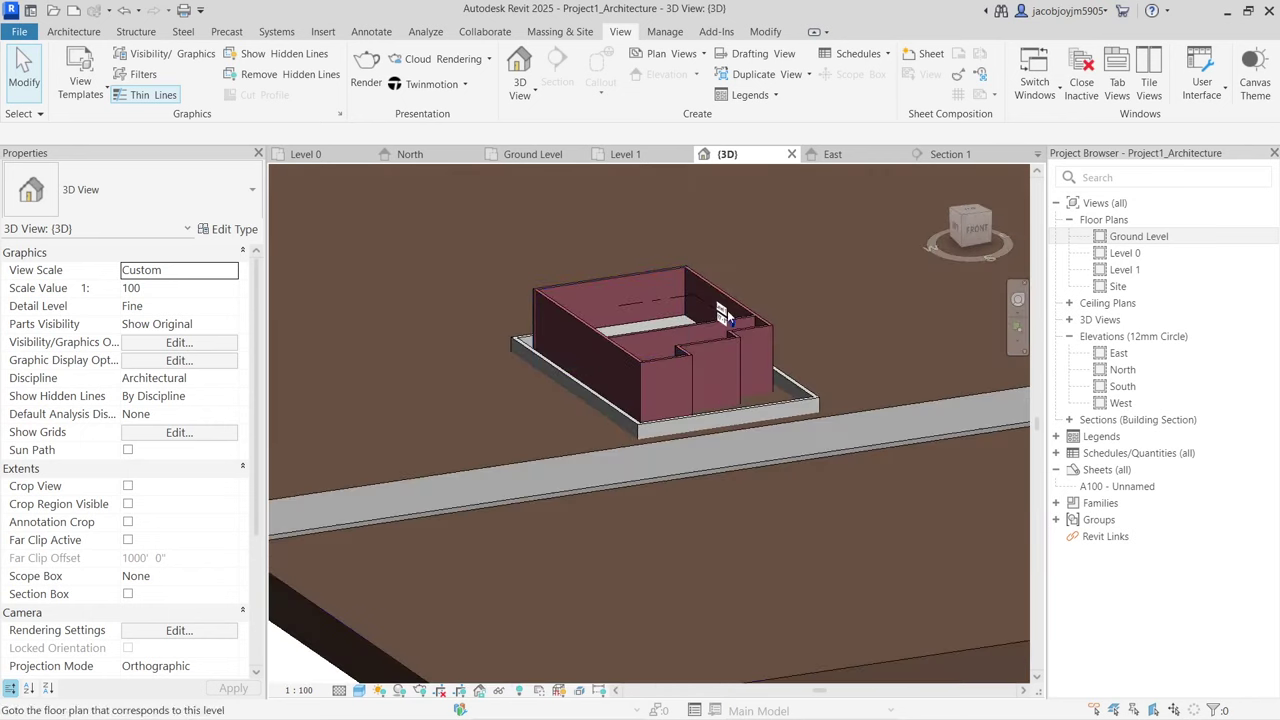
left_click(1135, 369)
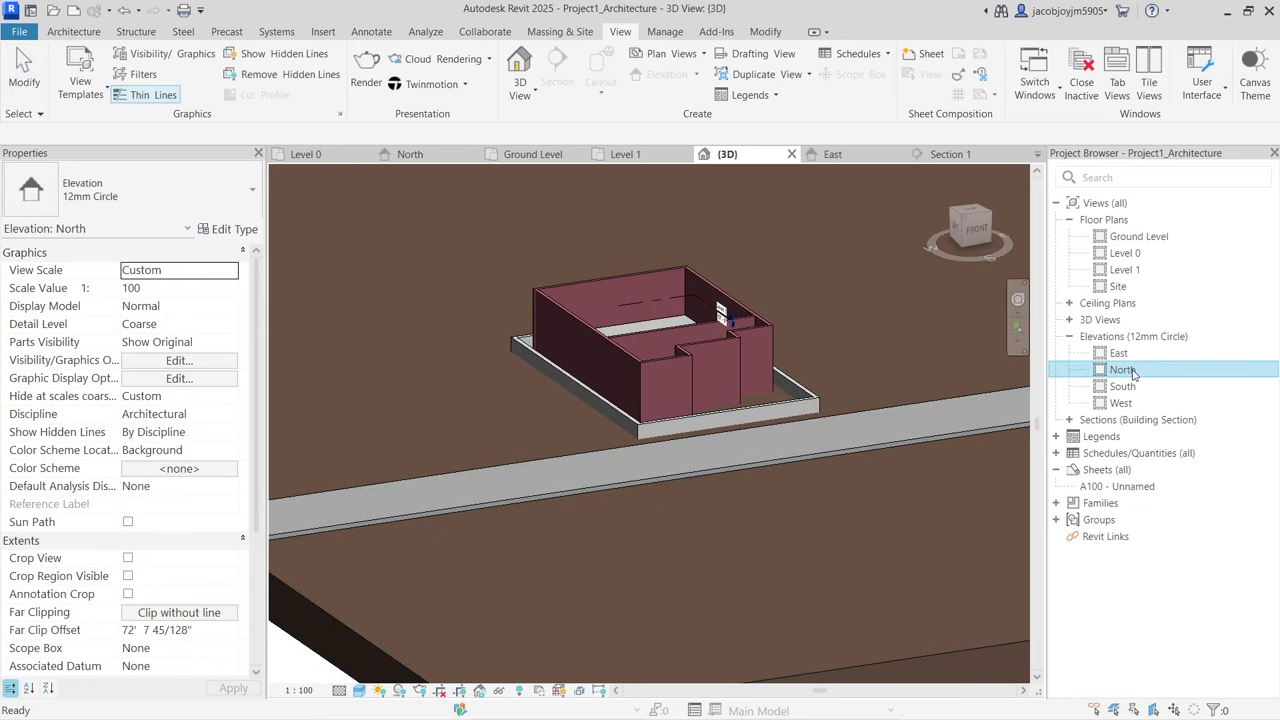
Step: Open the North elevation and check Level 1's elevation
double_click(1133, 370)
scroll(650, 380, "down", 3)
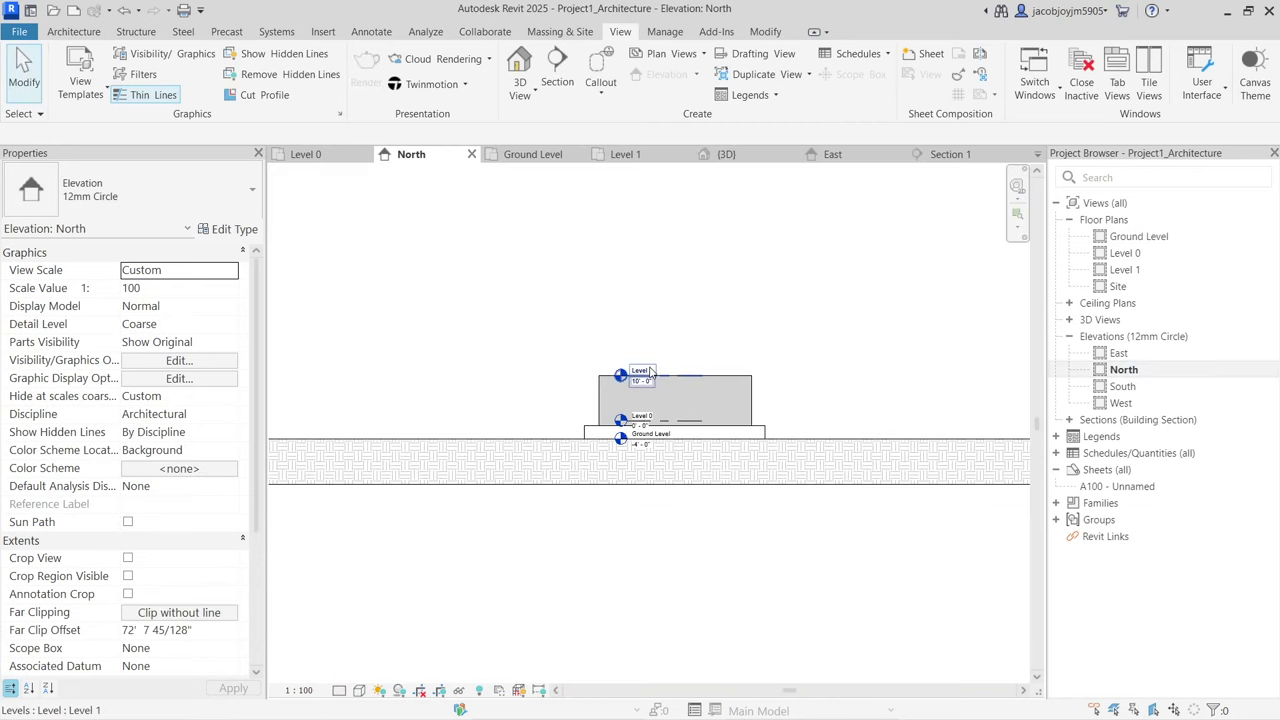
left_click(650, 372)
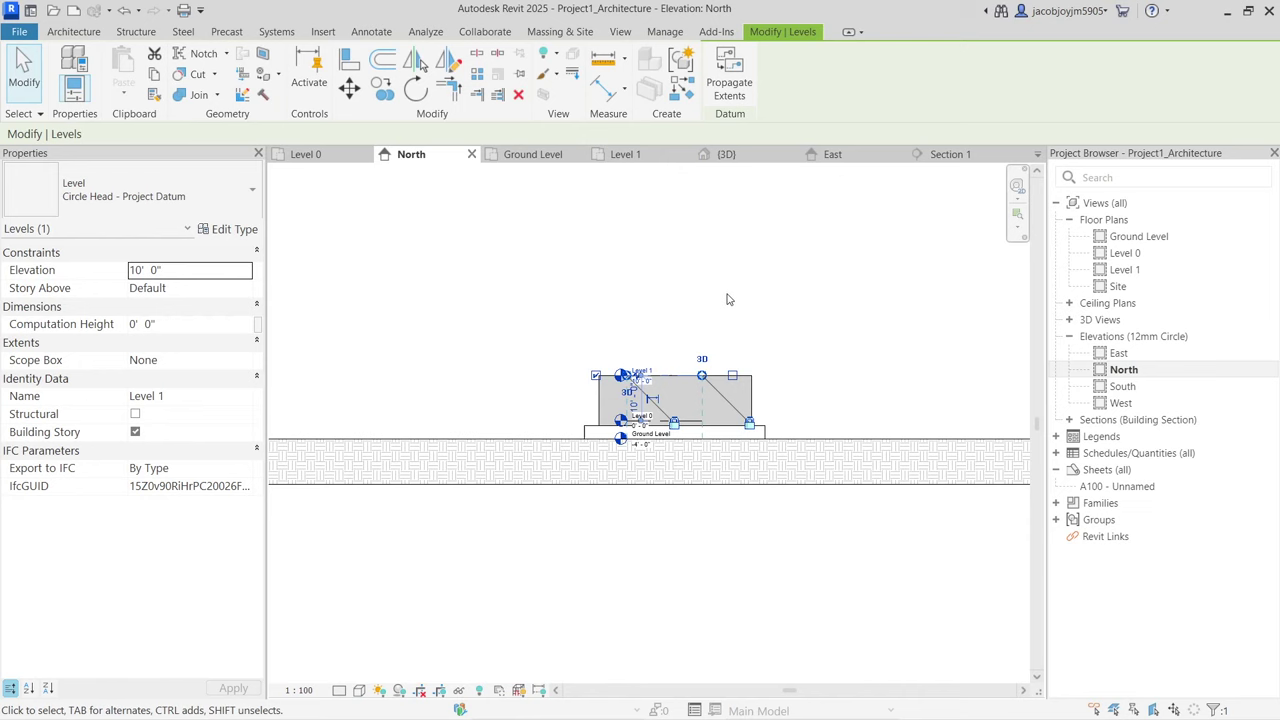
left_click(728, 299)
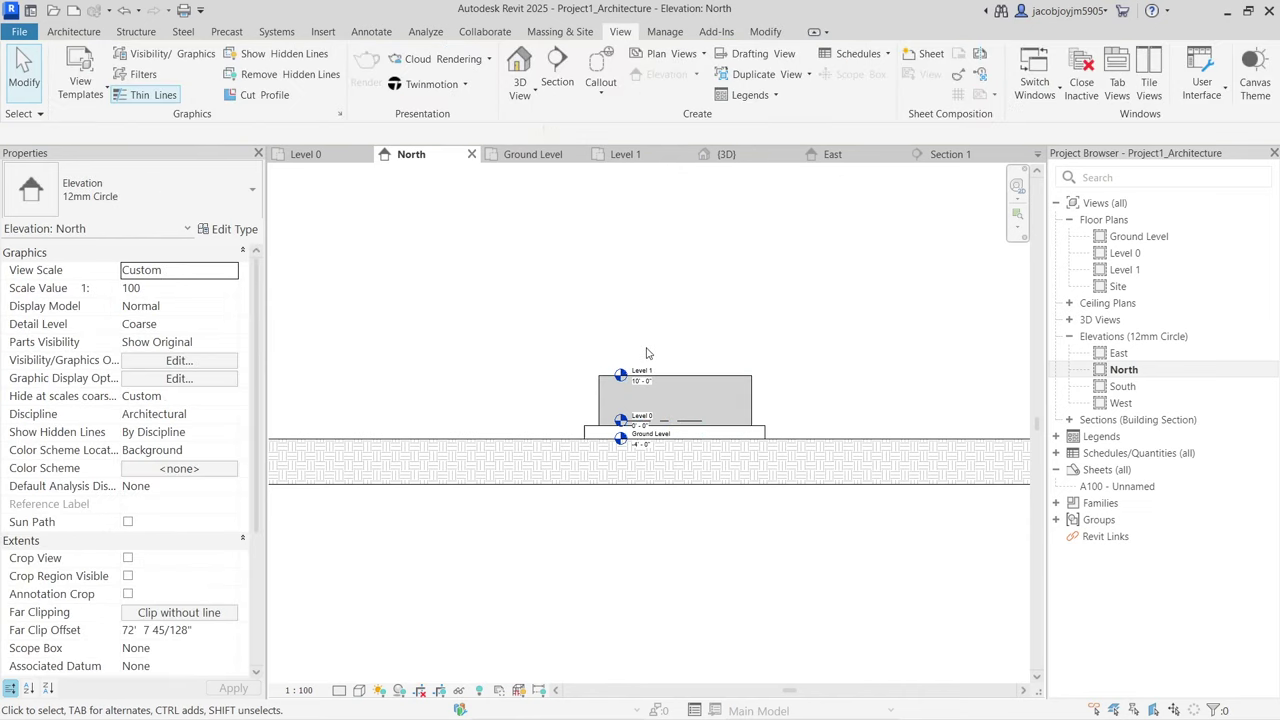
Step: Draw a new level at 16' 0" above Level 1
left_click(73, 31)
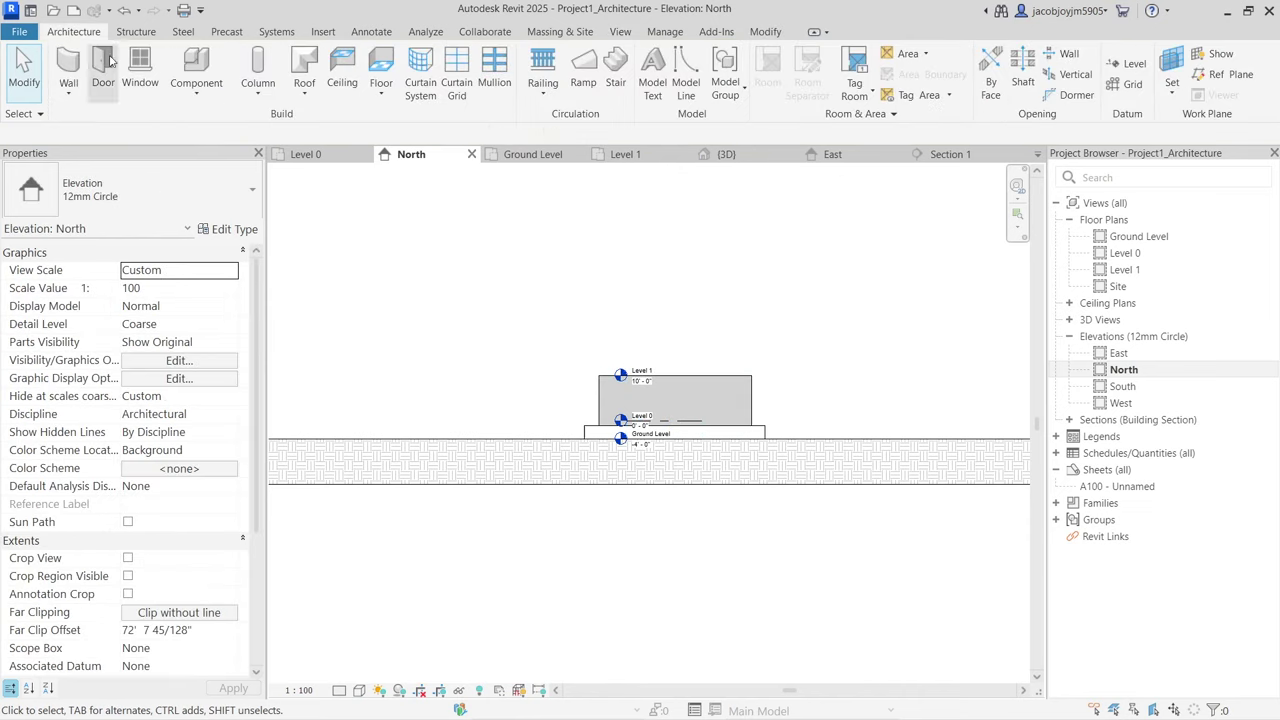
left_click(1133, 84)
key("Escape")
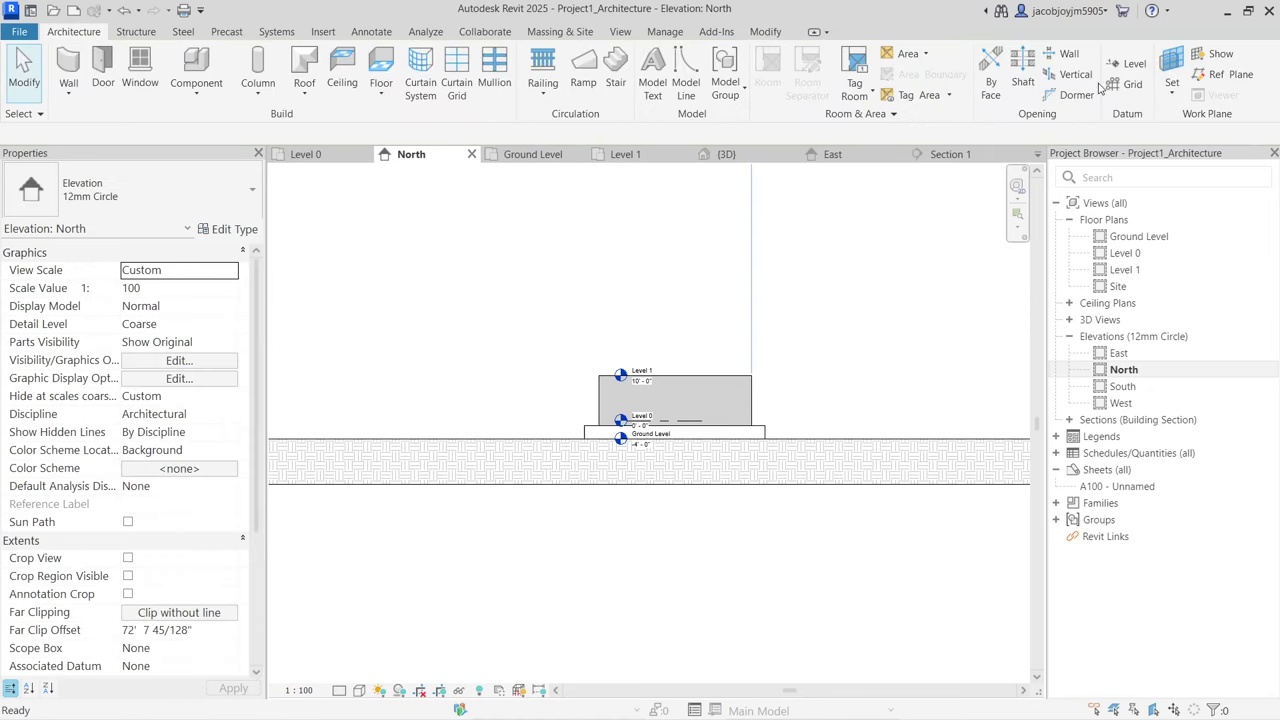
left_click(1131, 64)
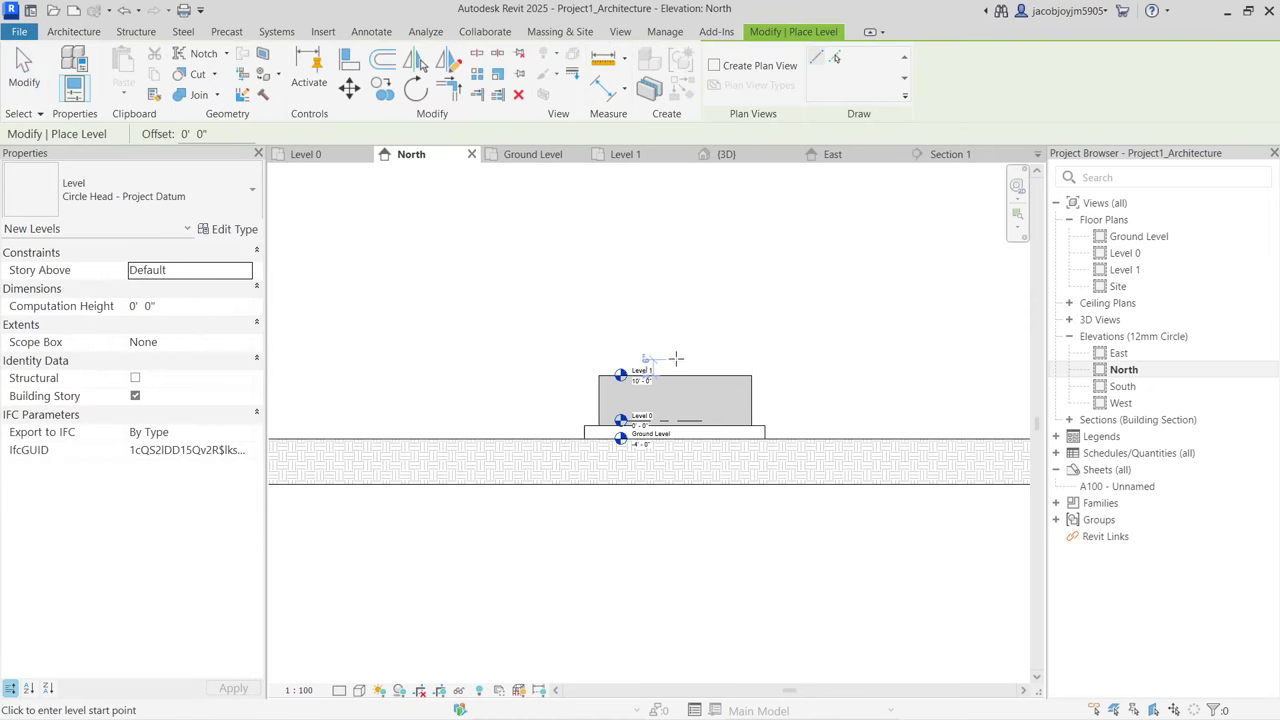
left_click(625, 348)
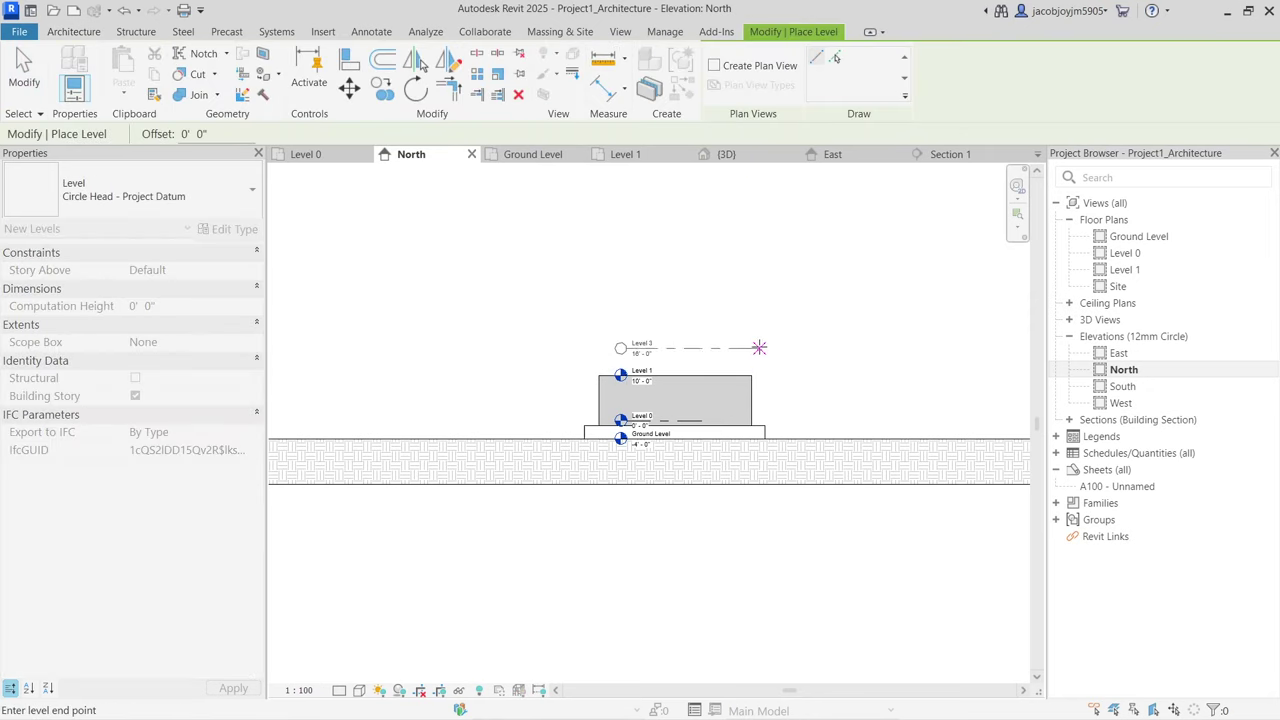
left_click(752, 347)
key("Escape")
key("Escape")
Step: Rename the new Level 3 to 'Roof Level'
left_click(660, 347)
left_click(642, 343)
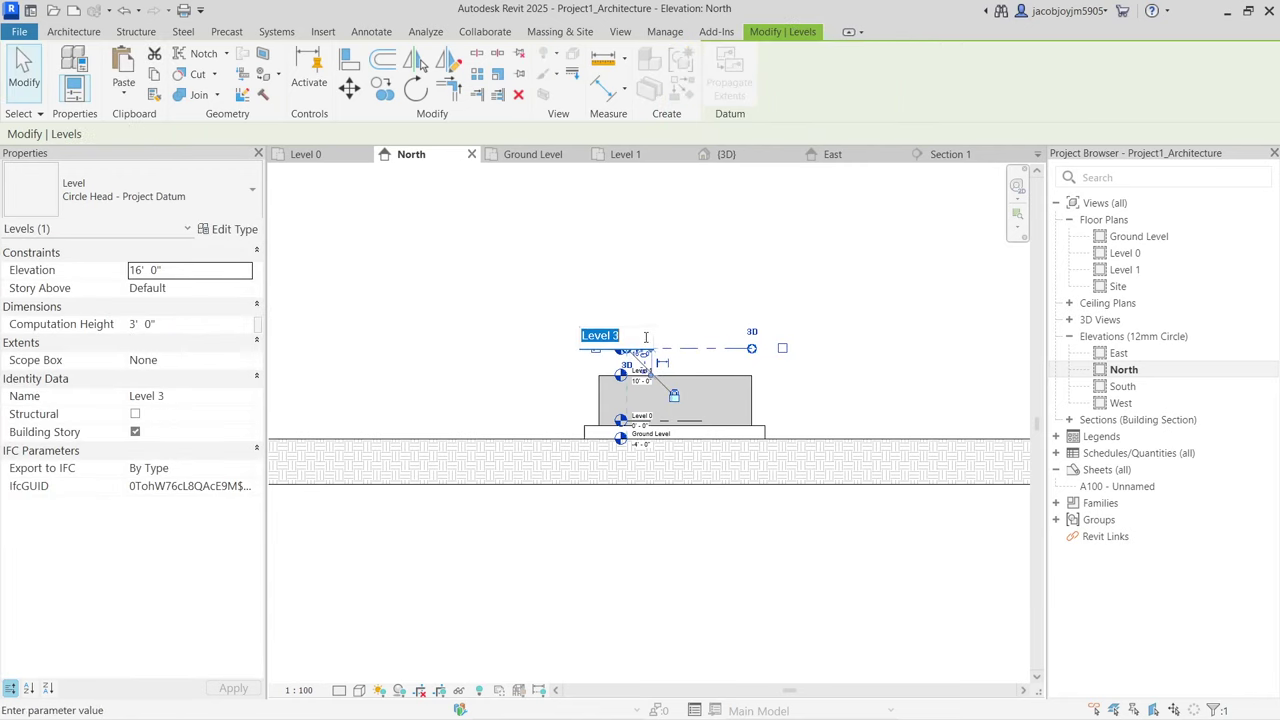
type("Roof")
key("Return")
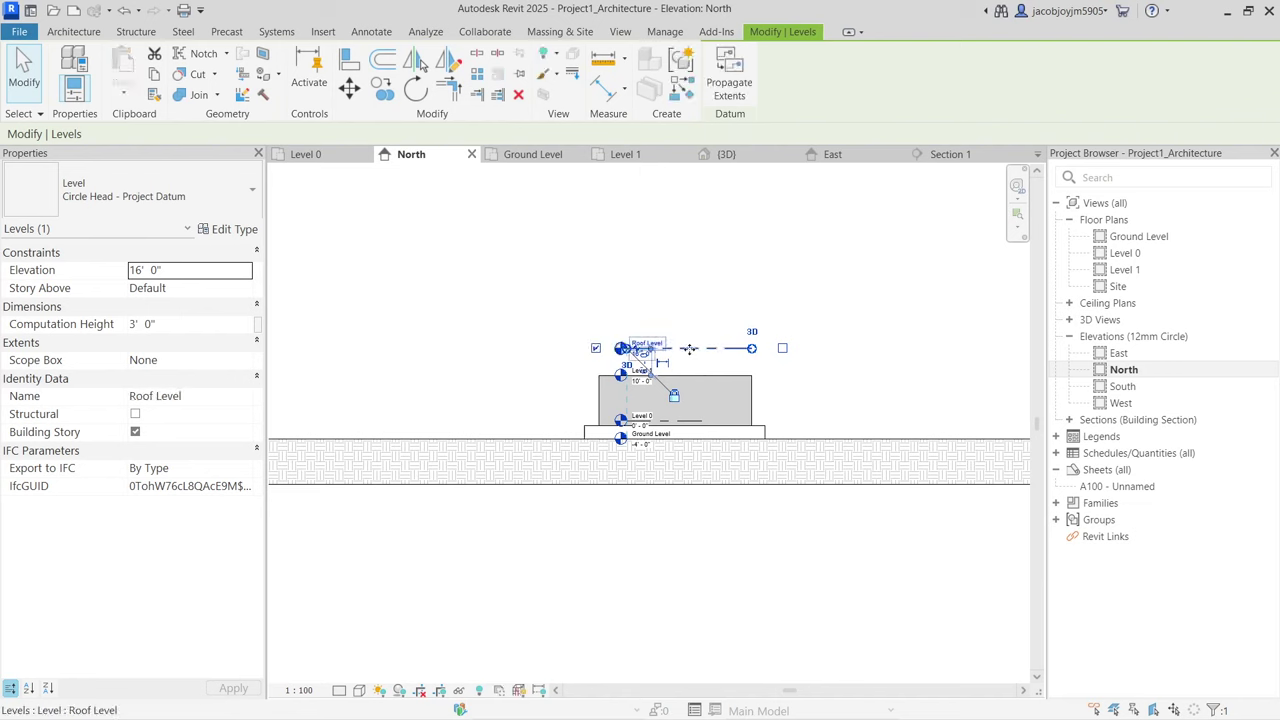
key("Escape")
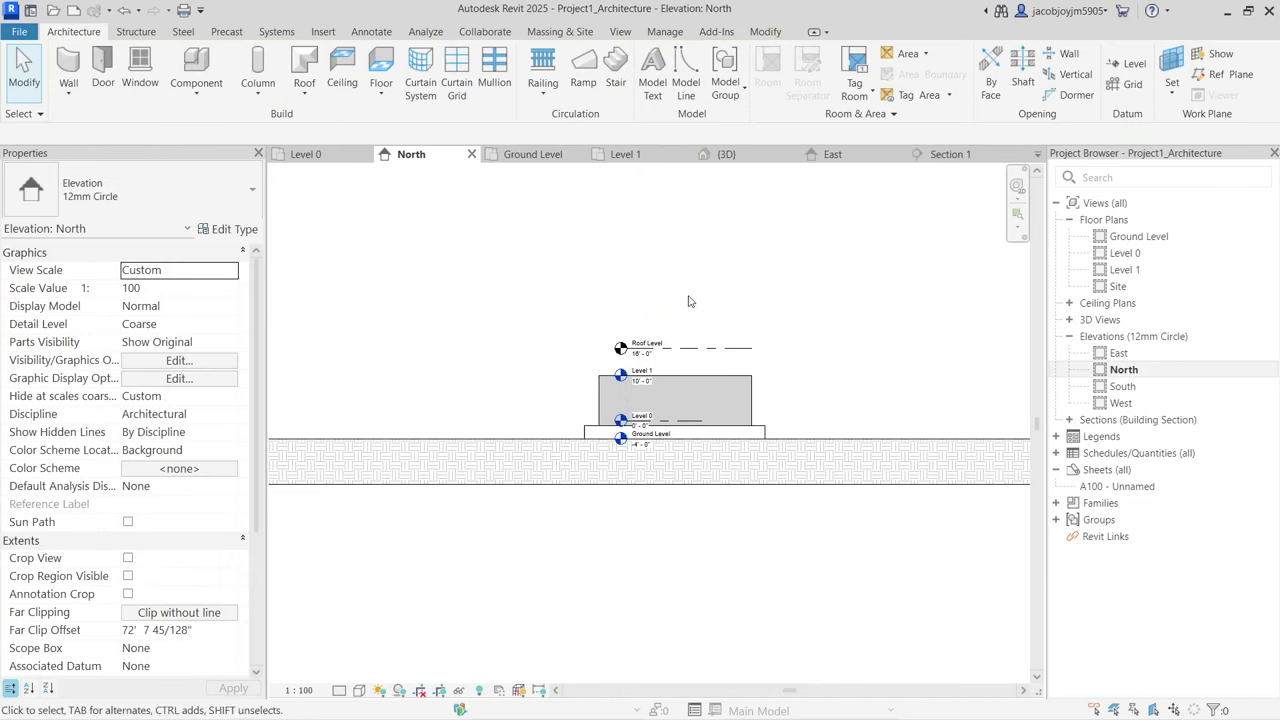
left_click(1130, 63)
Step: Draw a new level at 22' 0" above Roof Level and rename it 'Roof Top'
left_click(626, 320)
left_click(752, 320)
key("Escape")
left_click(659, 320)
left_click(642, 317)
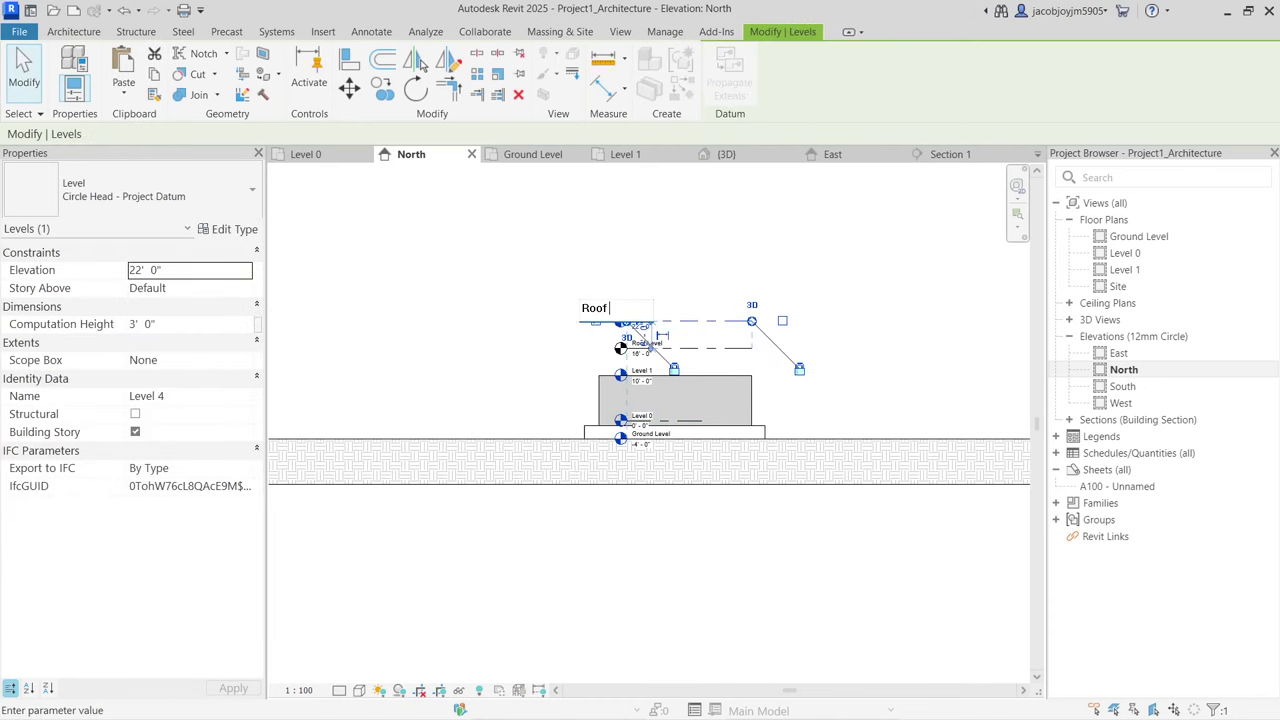
key("Return")
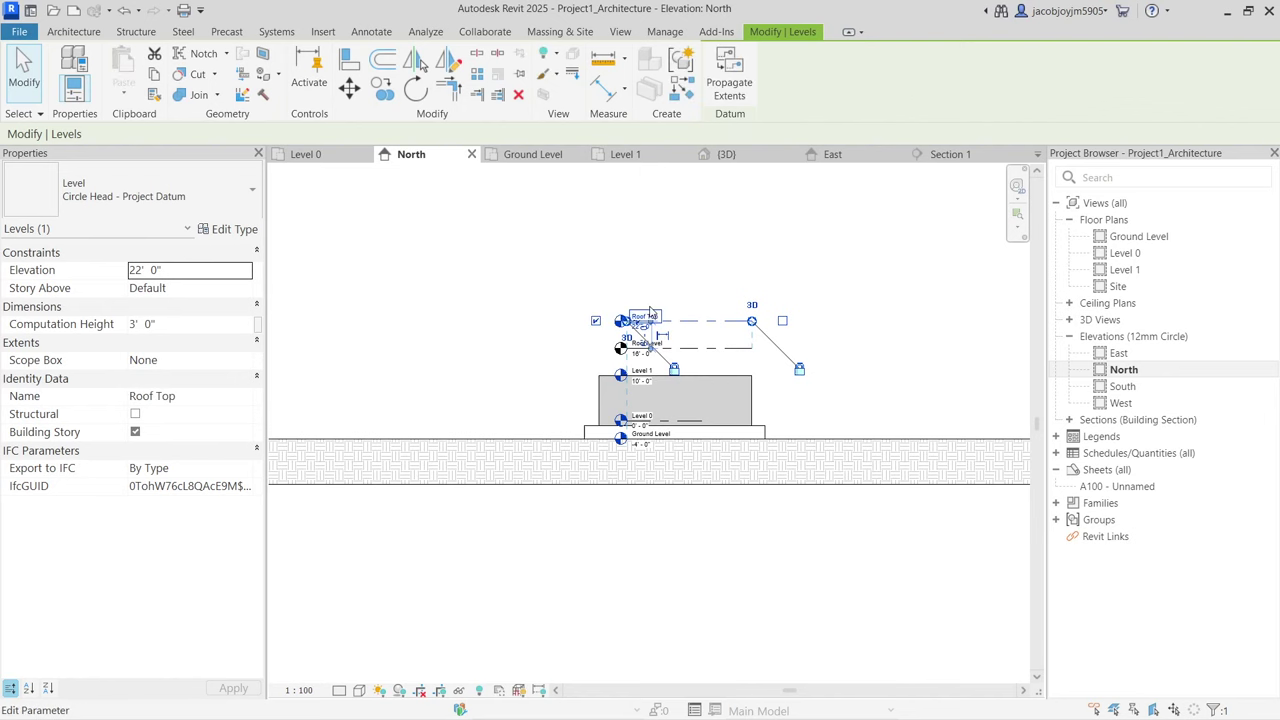
key("Escape")
Step: Zoom the North elevation and check the list of view scales
scroll(678, 337, "up", 4)
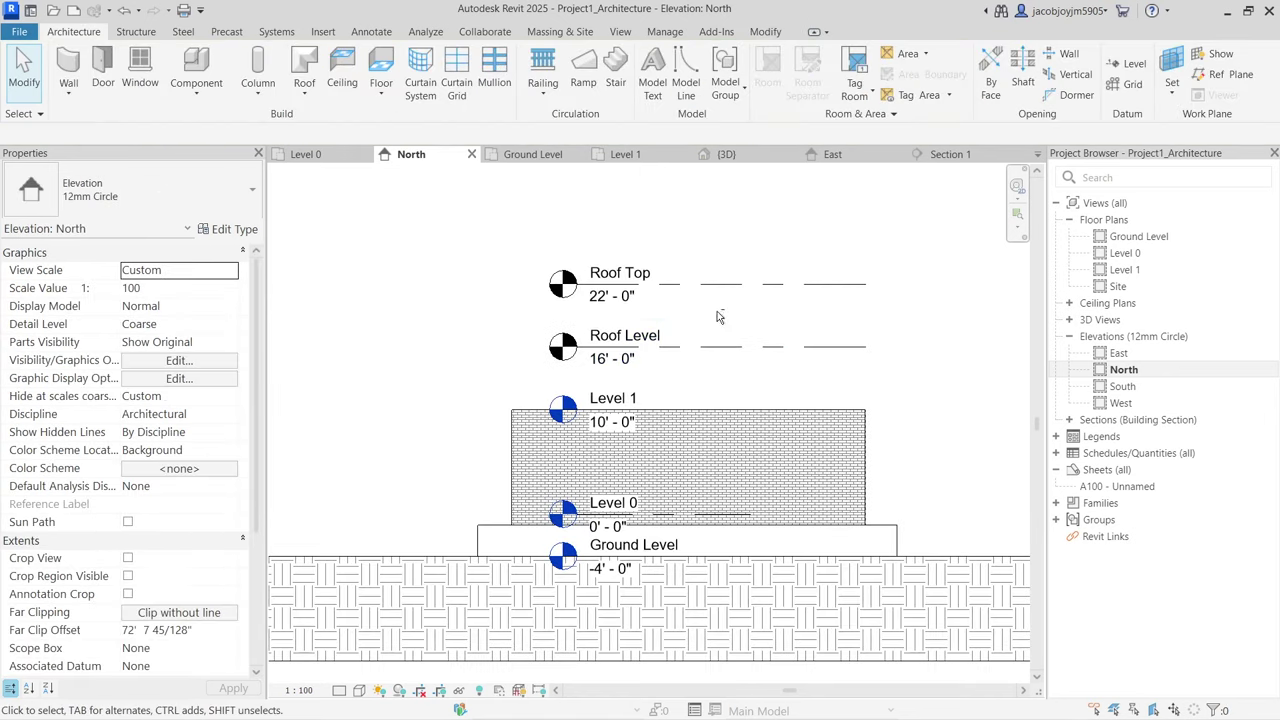
scroll(750, 303, "down", 2)
left_click(300, 690)
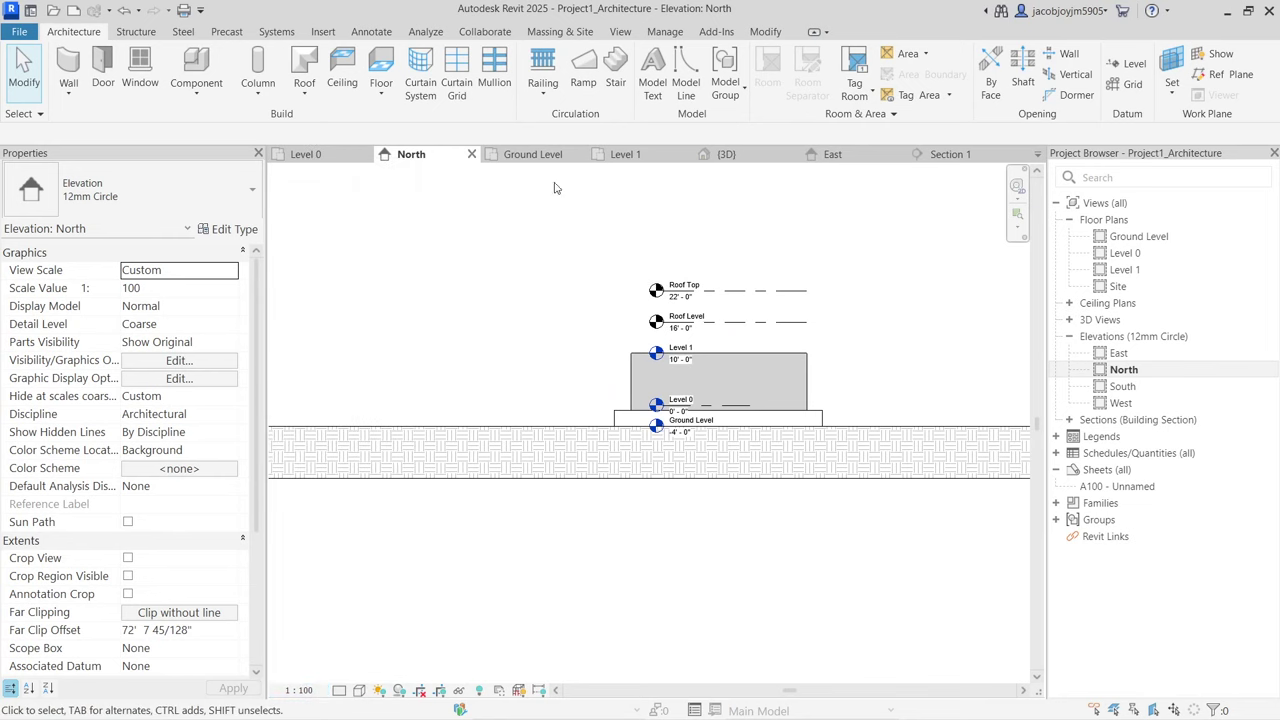
left_click(620, 31)
Step: Open the default {3D} view and orbit and zoom to inspect the exterior and interior walls
left_click(536, 88)
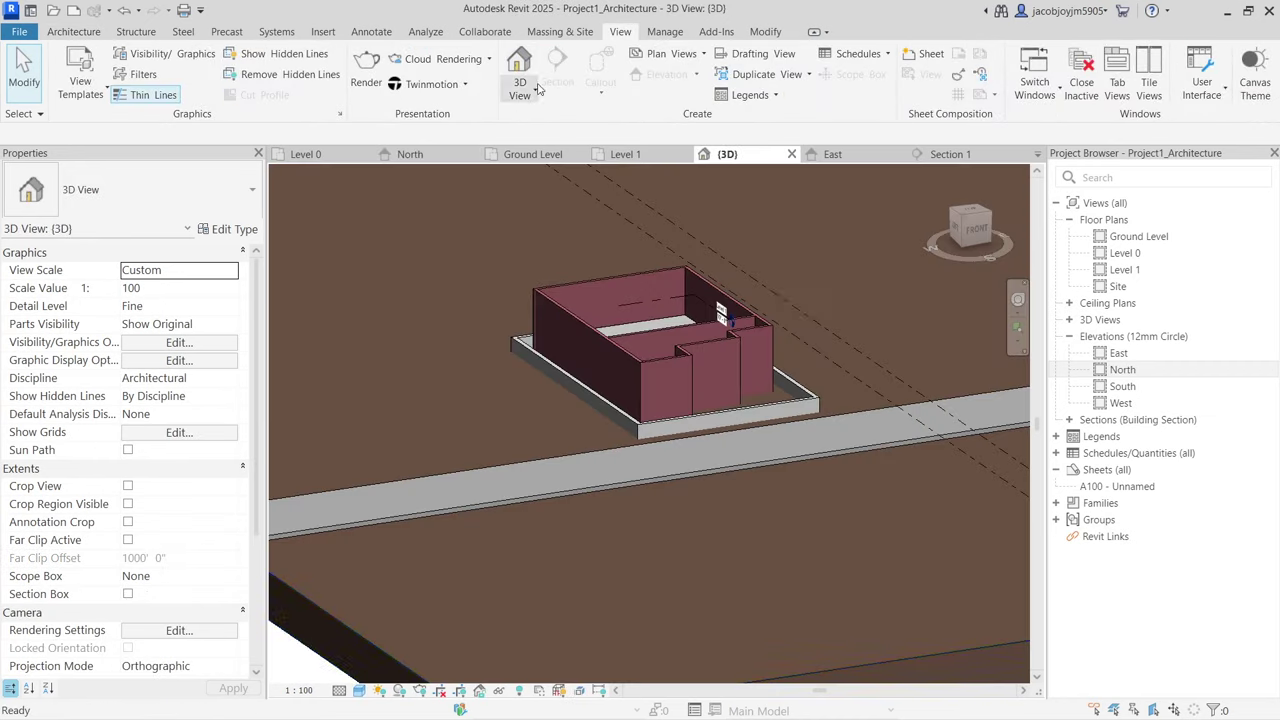
middle_click_drag(756, 358, 721, 372, "shift")
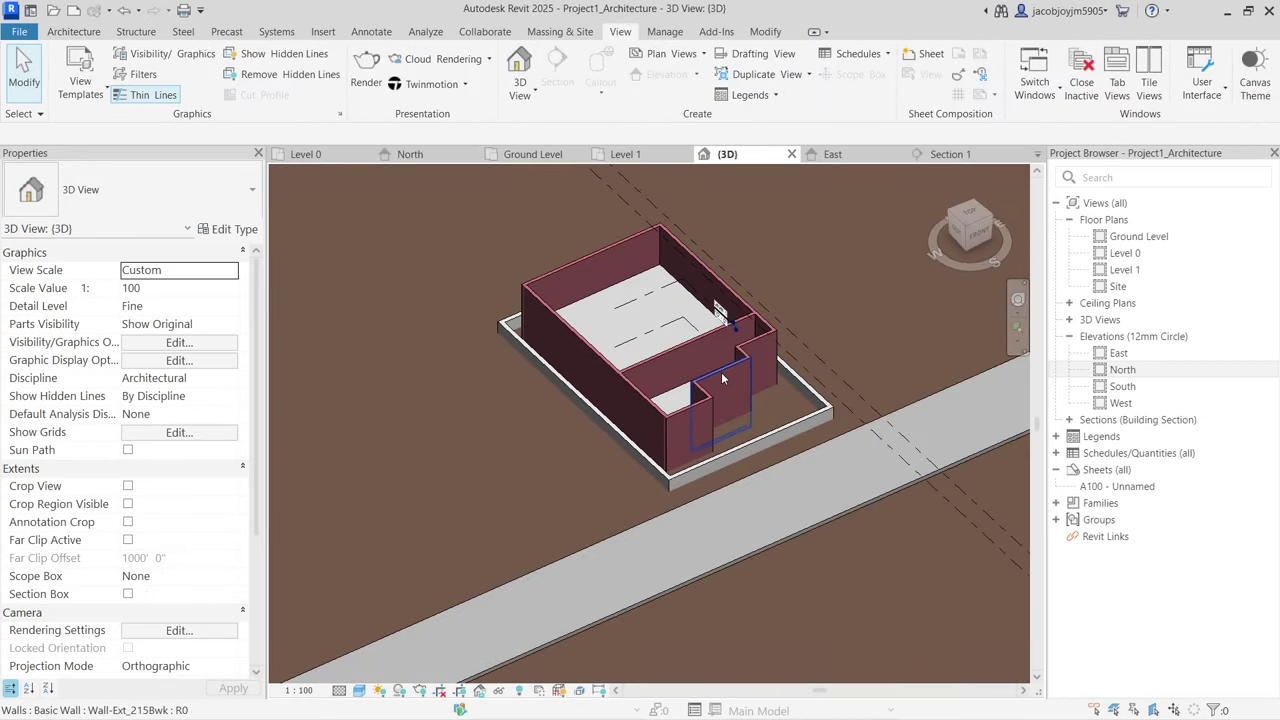
scroll(718, 372, "up", 3)
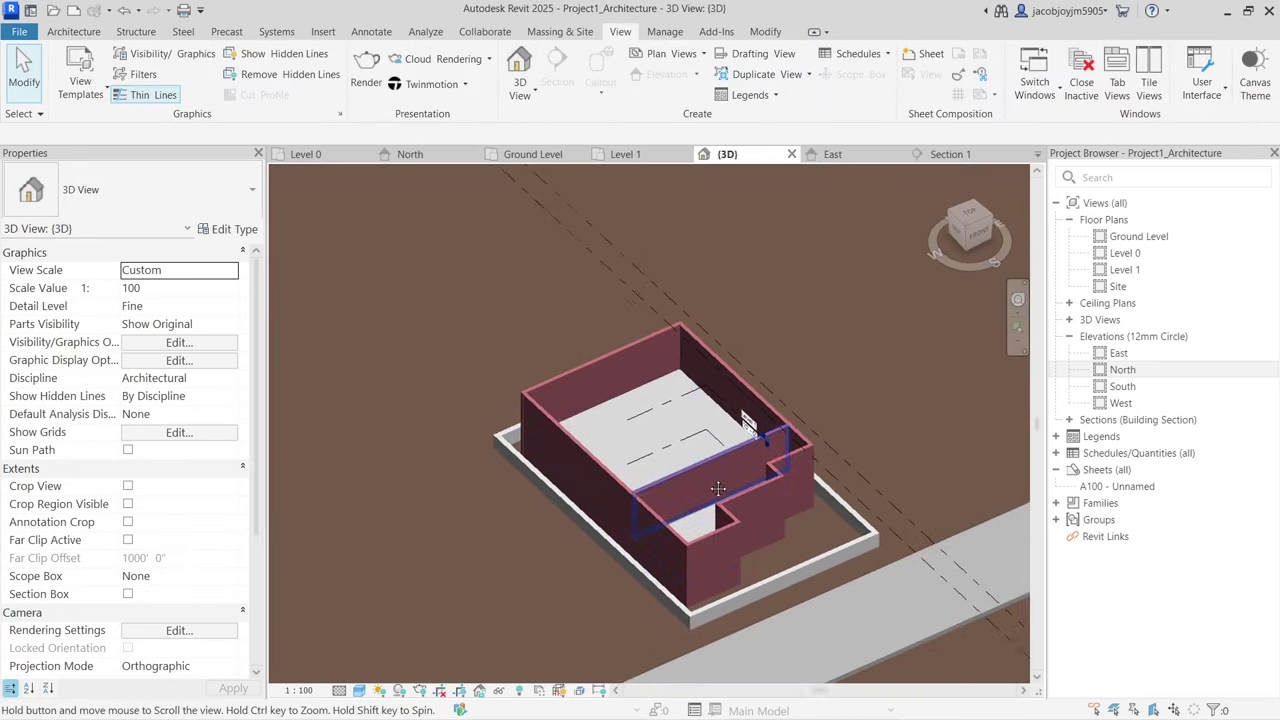
middle_click_drag(714, 485, 932, 438, "shift")
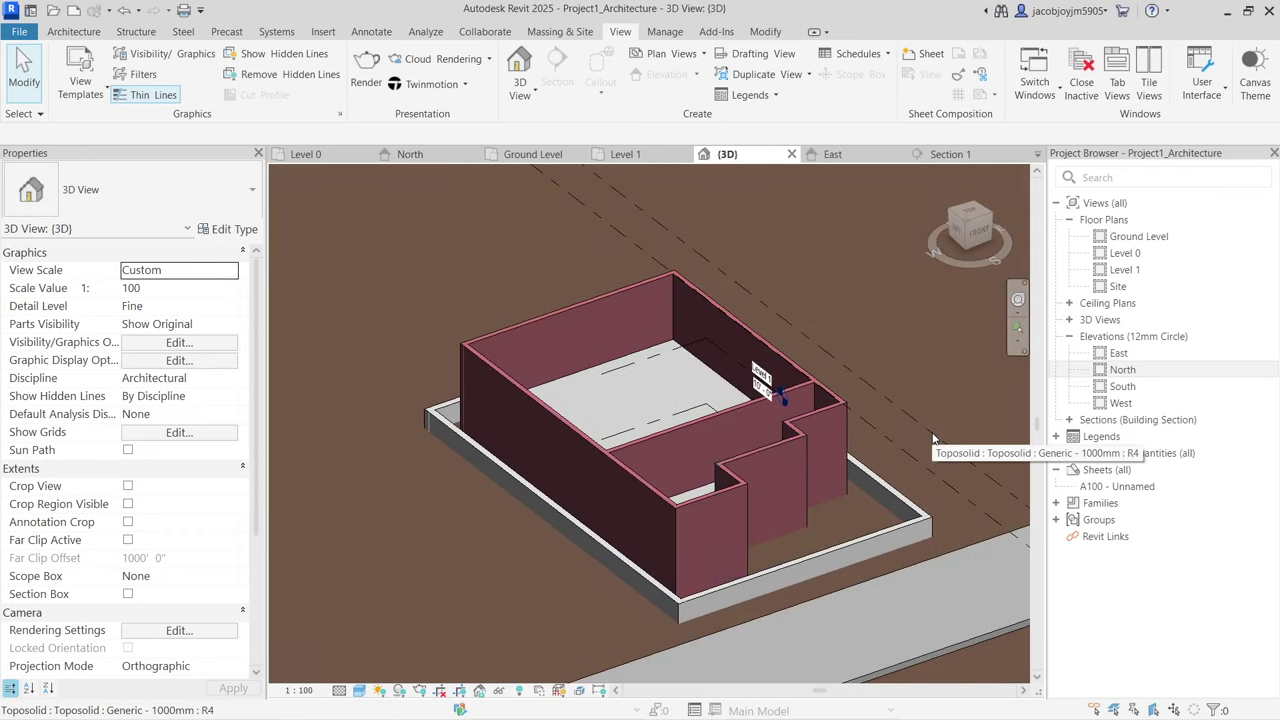